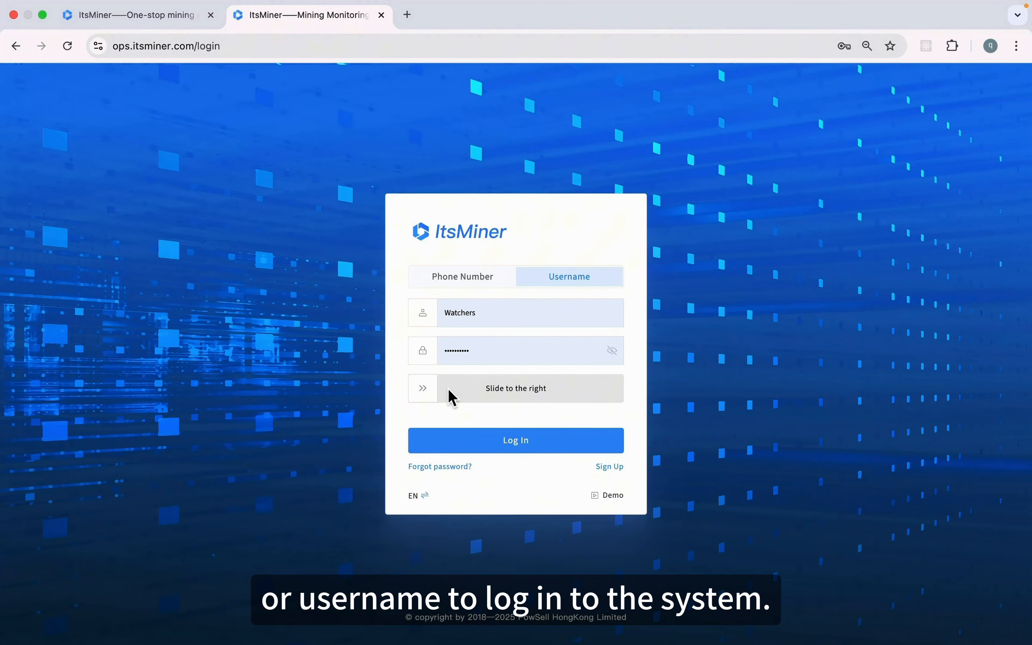
Complete the slide-to-verify check and log in to ItsMiner
left_click_drag(435, 395, 551, 391)
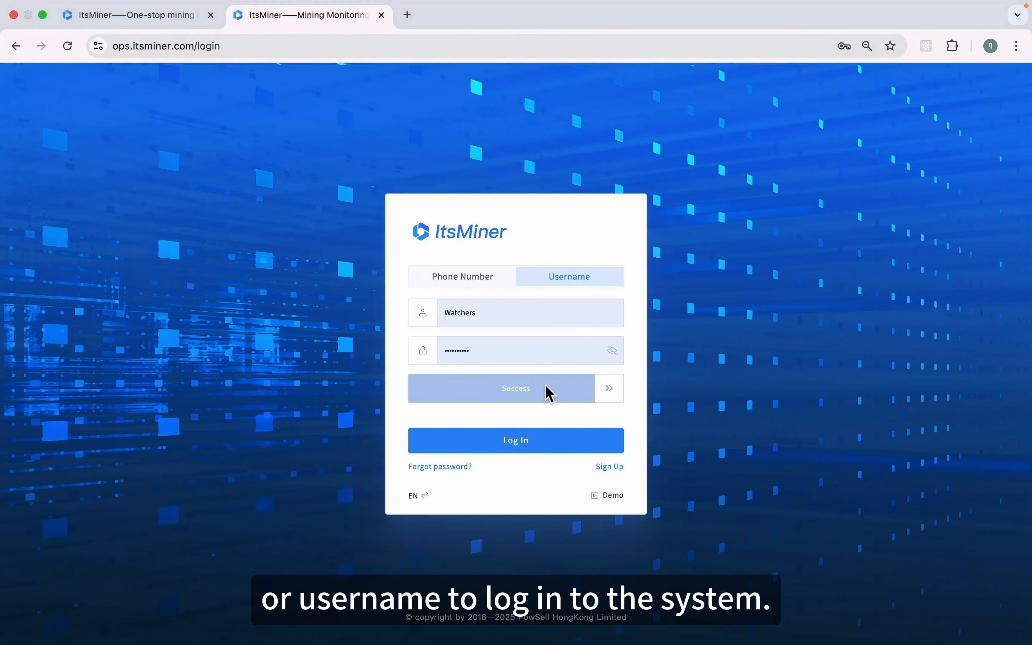
left_click(566, 451)
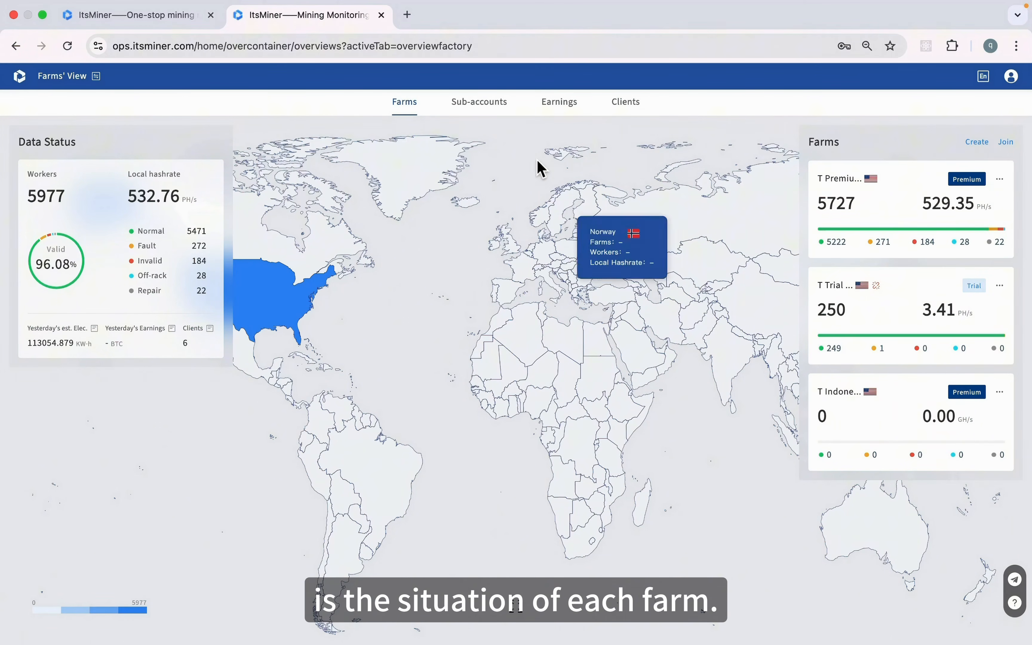
left_click(493, 112)
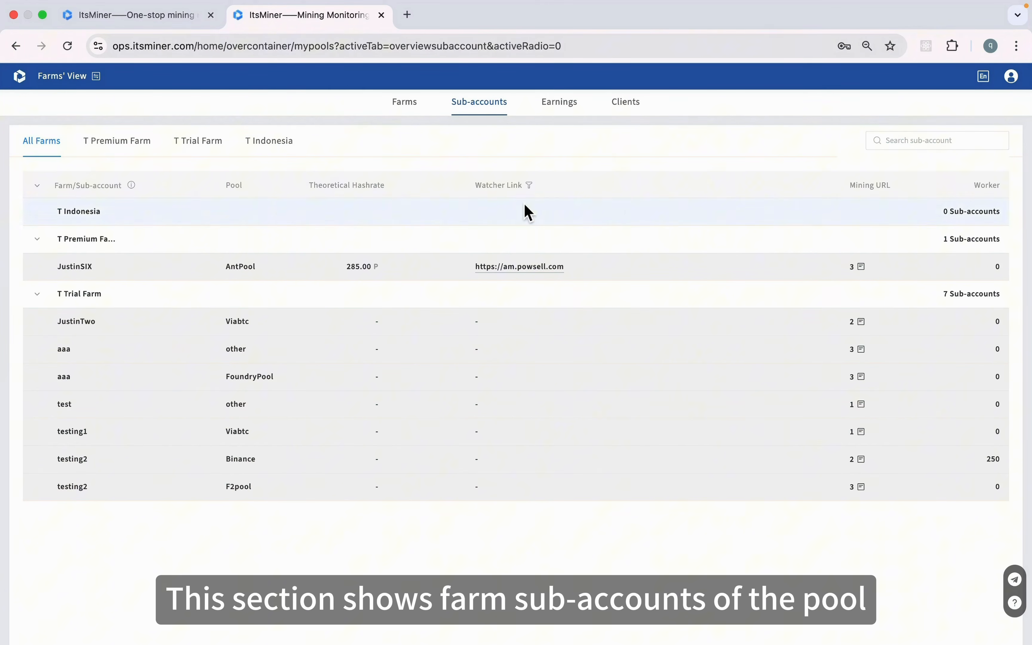
left_click(568, 114)
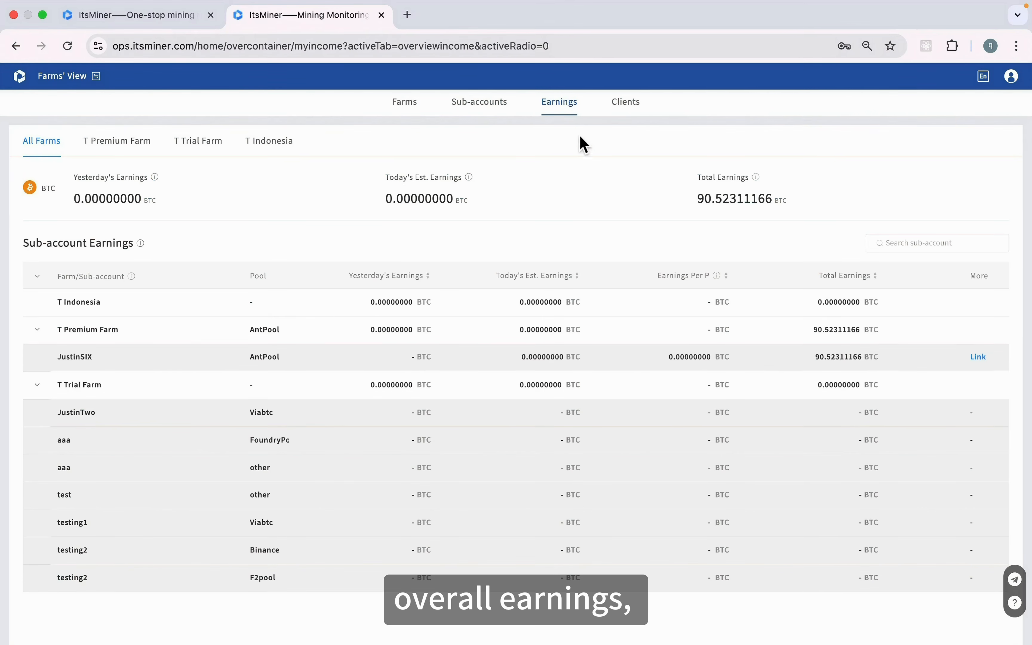
left_click(632, 114)
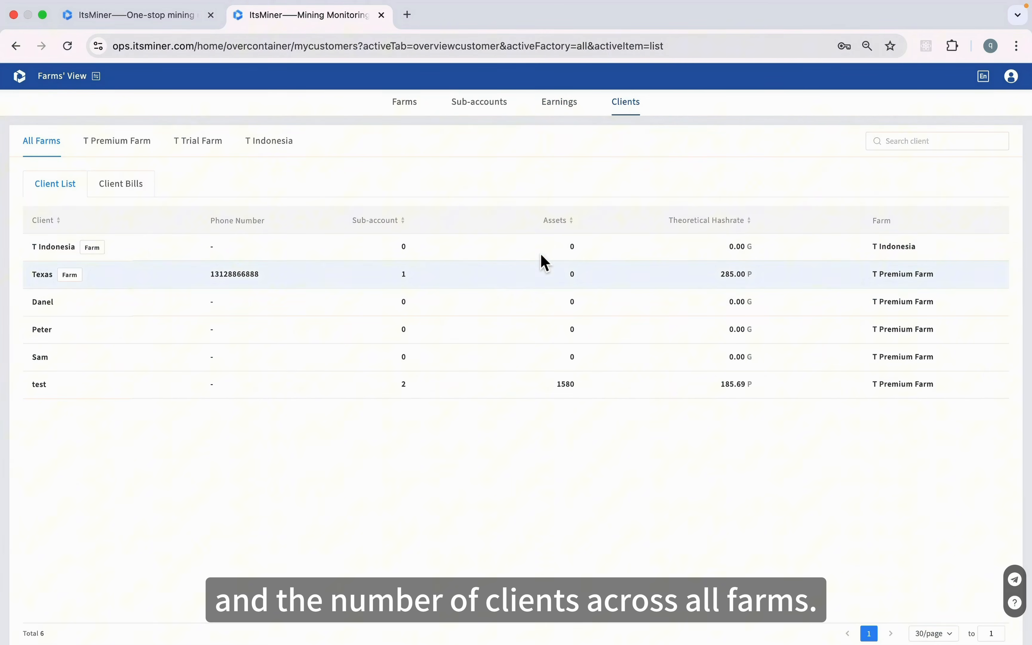
left_click(412, 109)
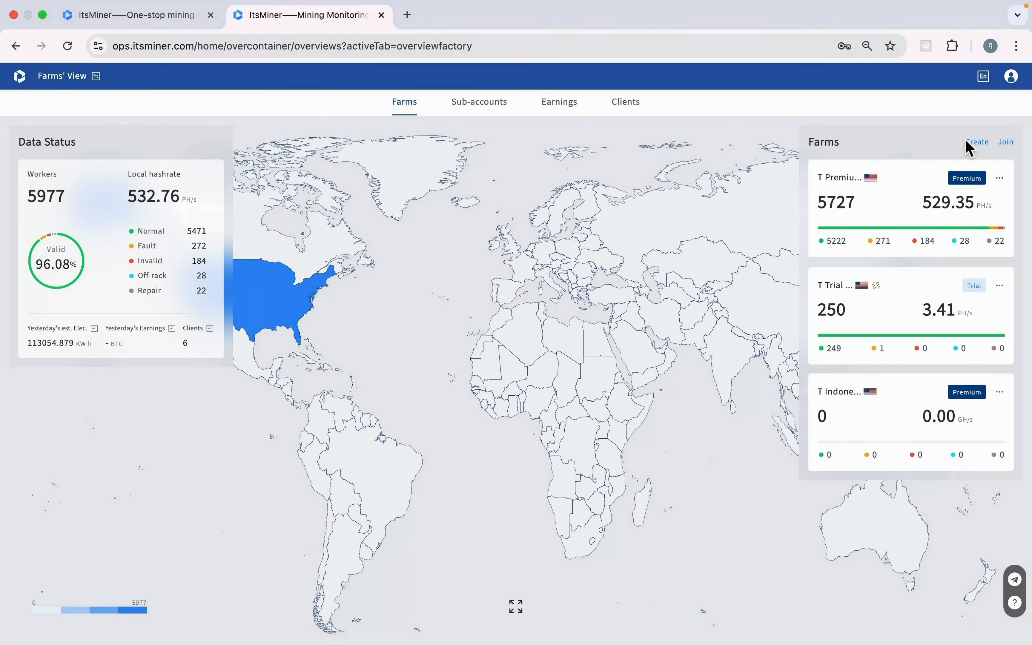
left_click(977, 142)
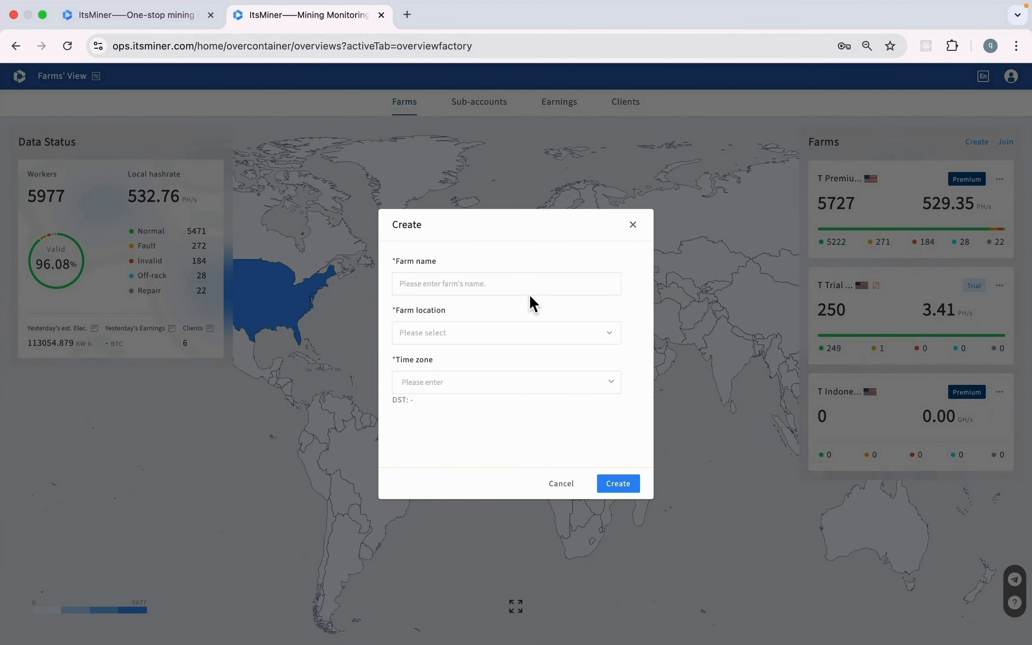
Browse the new-farm time zone list, then cancel creating a farm
left_click(525, 385)
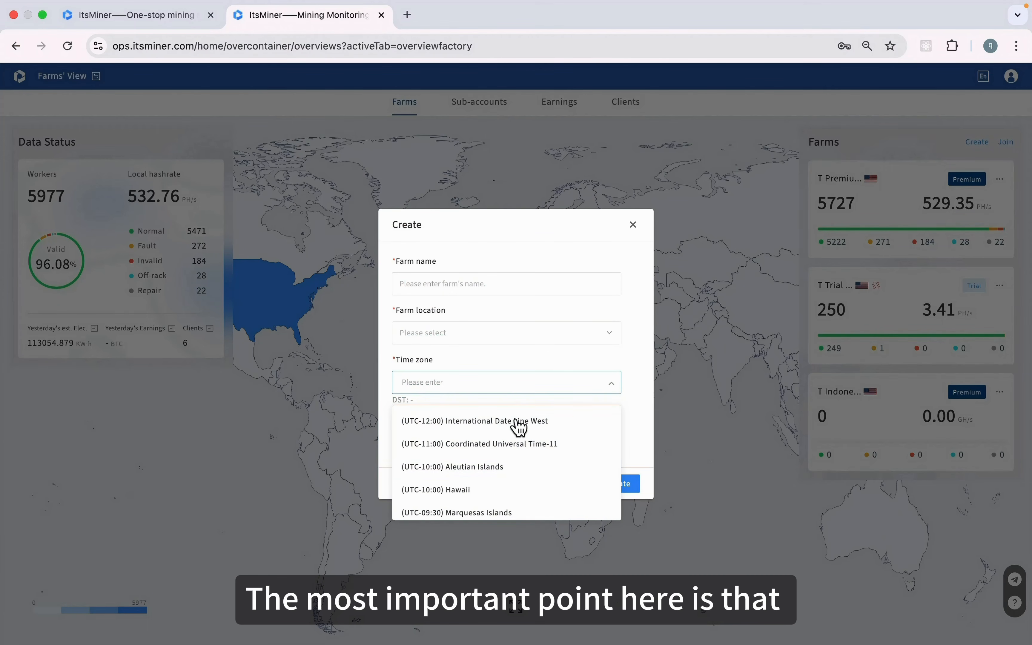
left_click(575, 259)
left_click(632, 225)
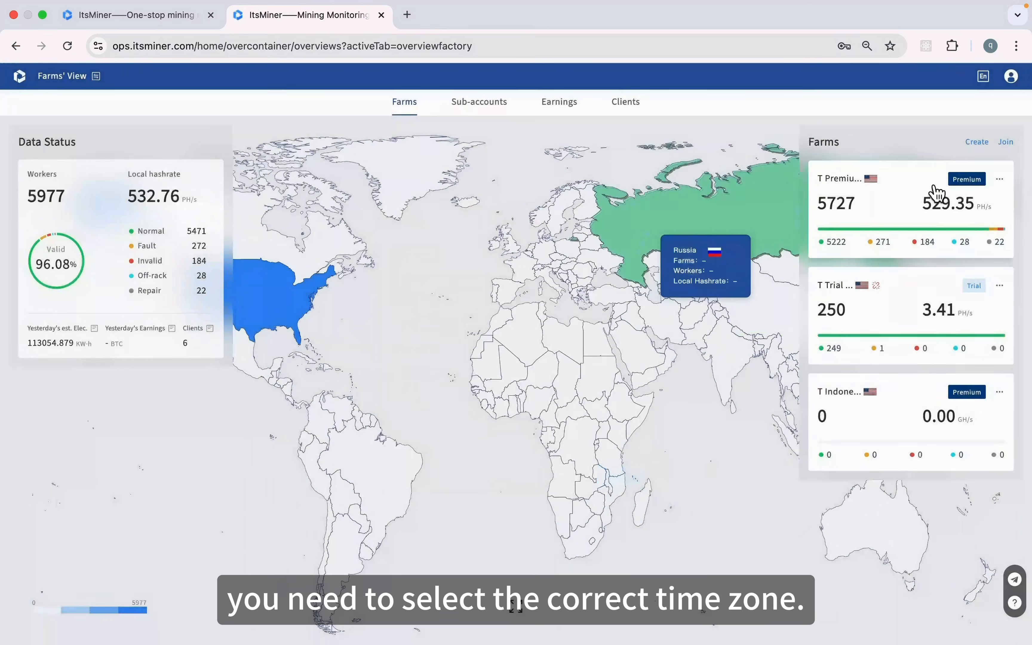
Cancel joining an existing farm and open T Premium Farm's Basic Dashboard
left_click(1005, 143)
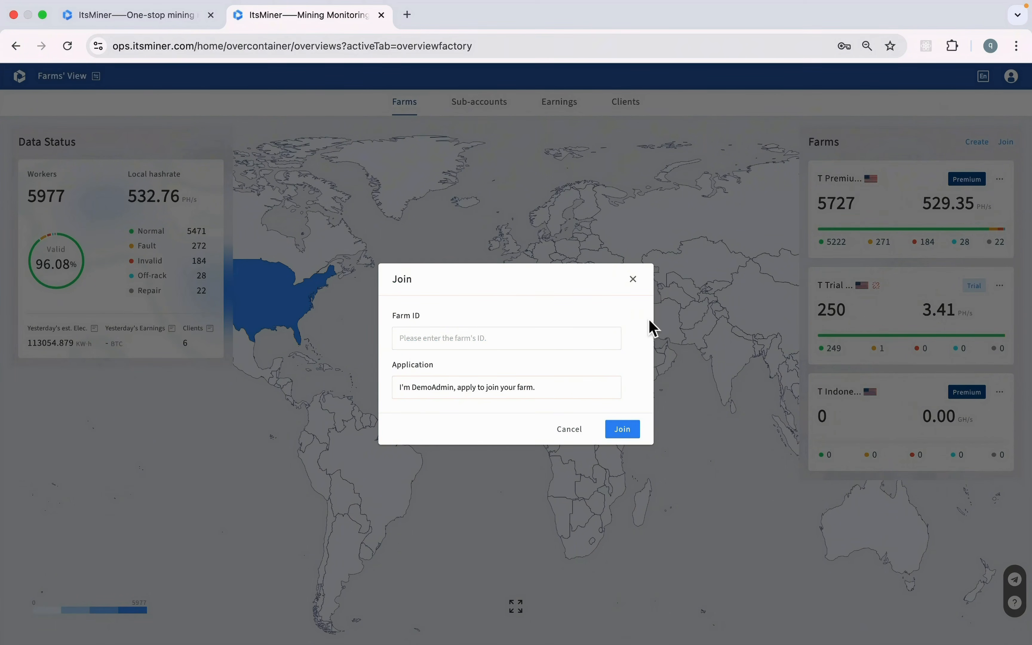
left_click(633, 281)
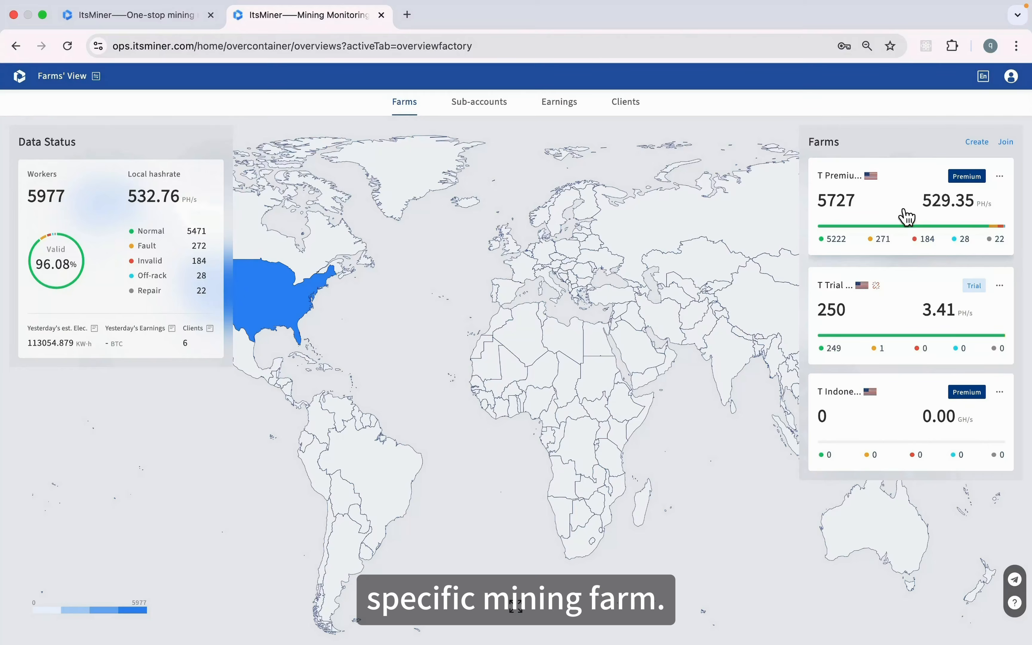
left_click(907, 218)
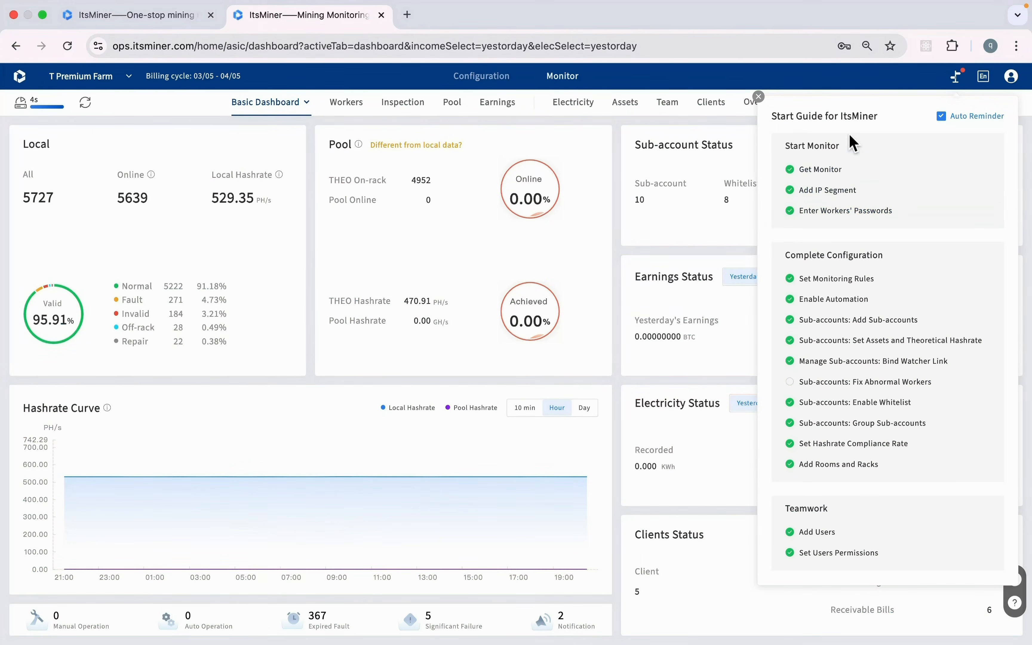
left_click(496, 86)
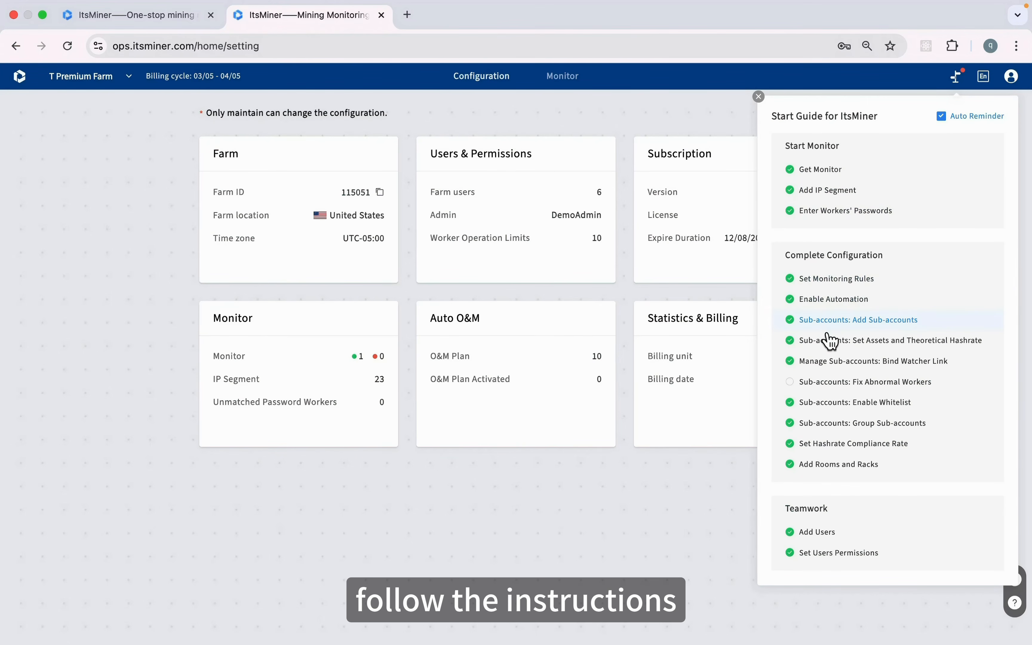
View the Add IP Segment and Manage Monitor Rules help, then close the Start Guide checklist
left_click(842, 204)
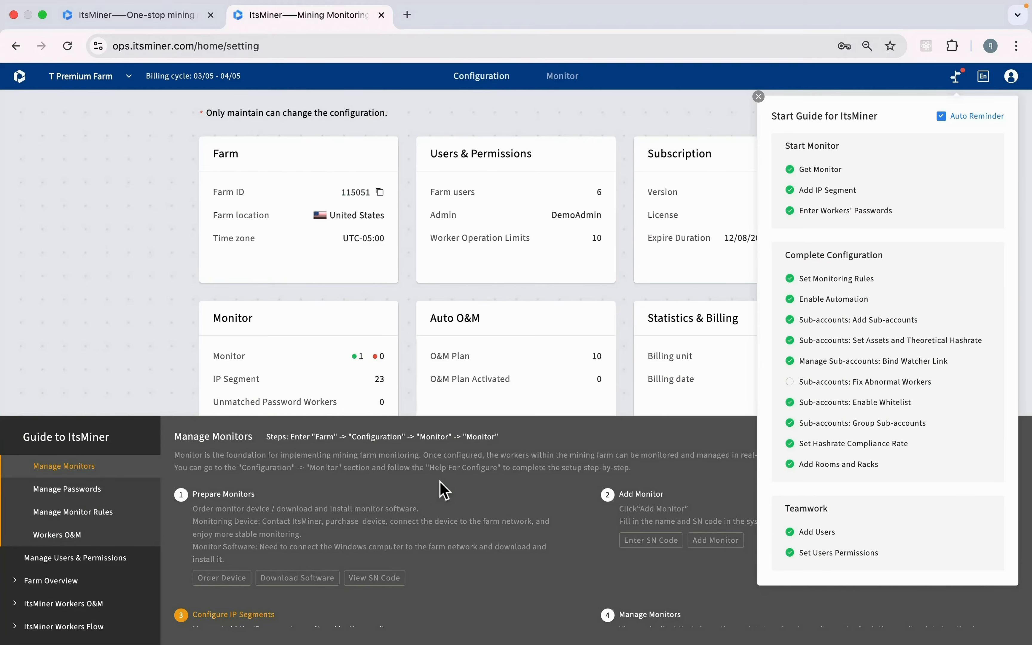
scroll(442, 490, "down", 2)
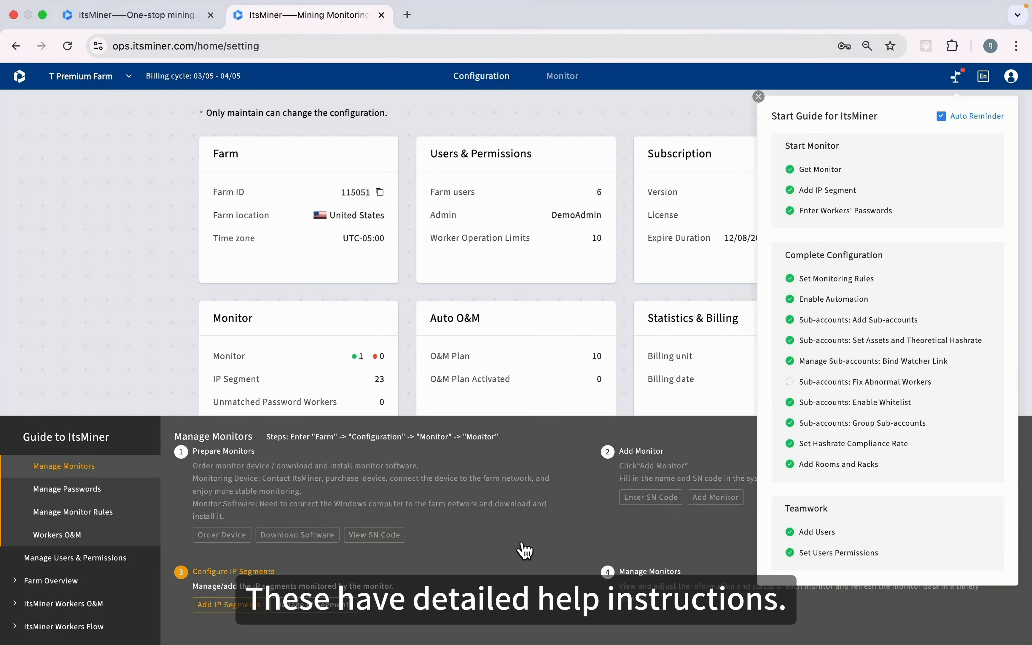
scroll(490, 511, "down", 1)
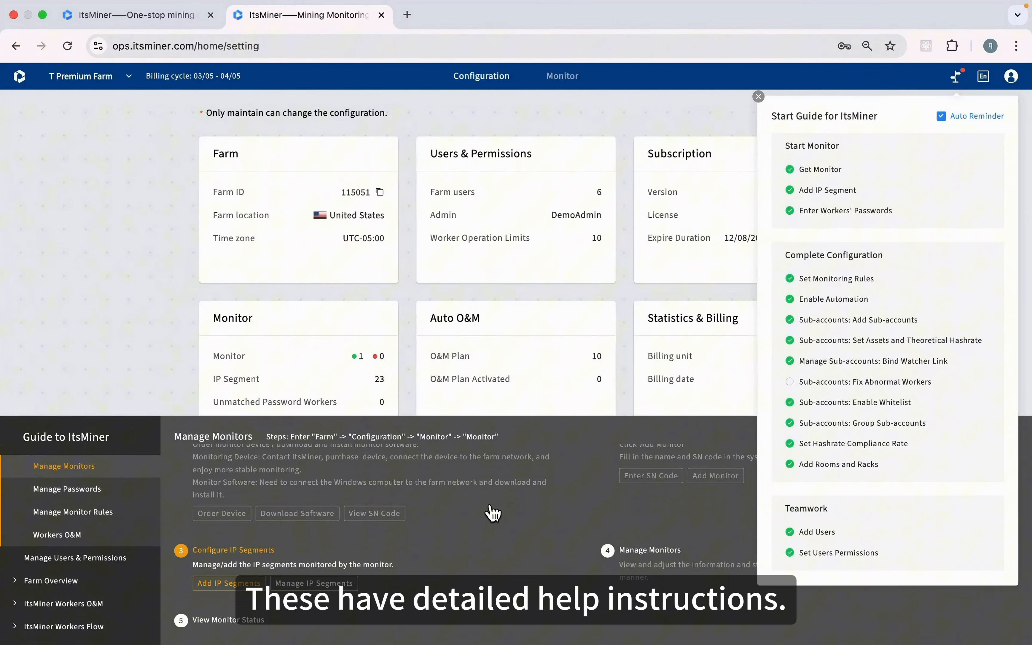
left_click(112, 514)
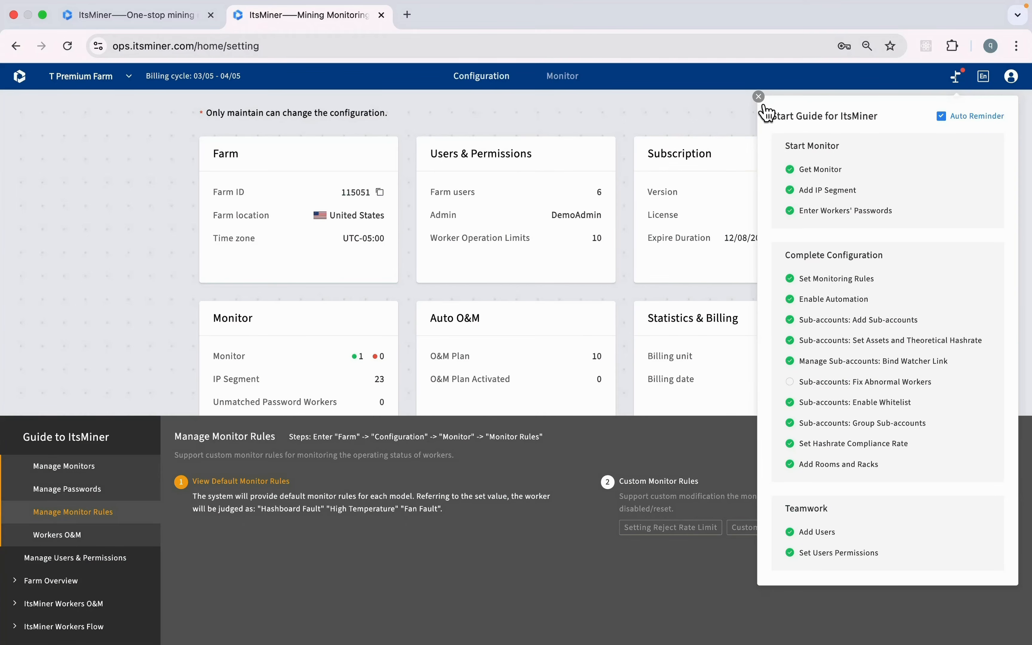
left_click(759, 97)
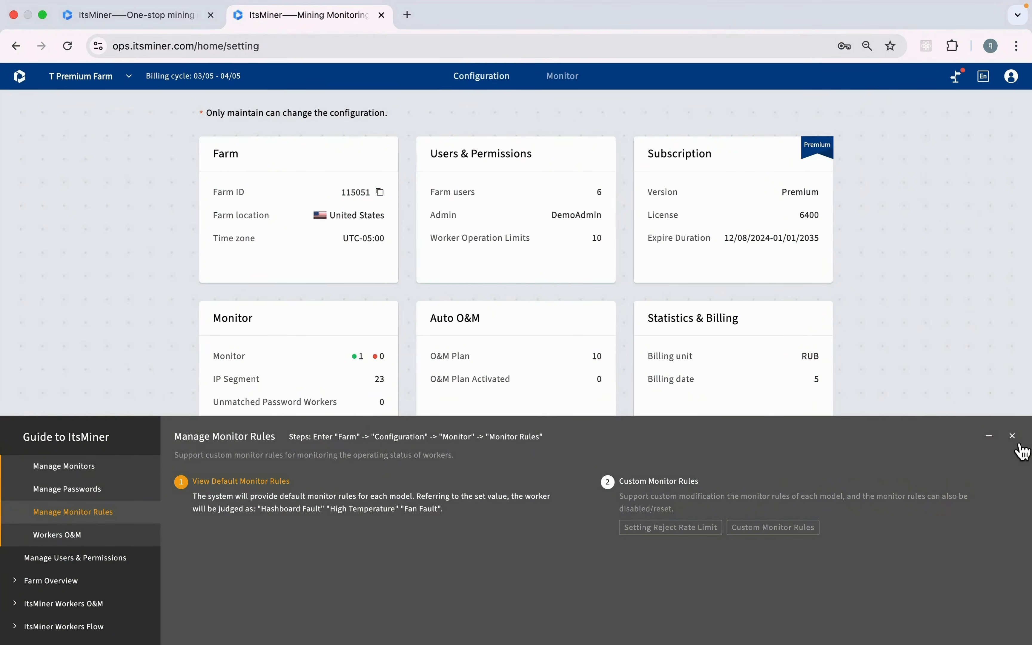
left_click(1011, 434)
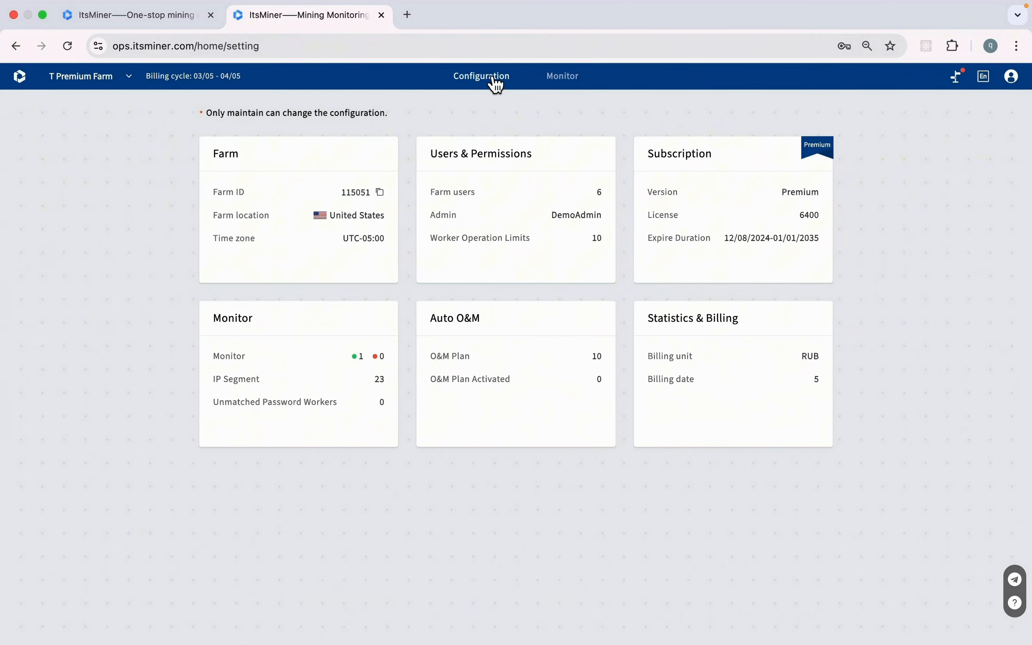
Glance at the Monitor dashboard, then review the Farm info, leaving the time zone at UTC-05:00
left_click(564, 80)
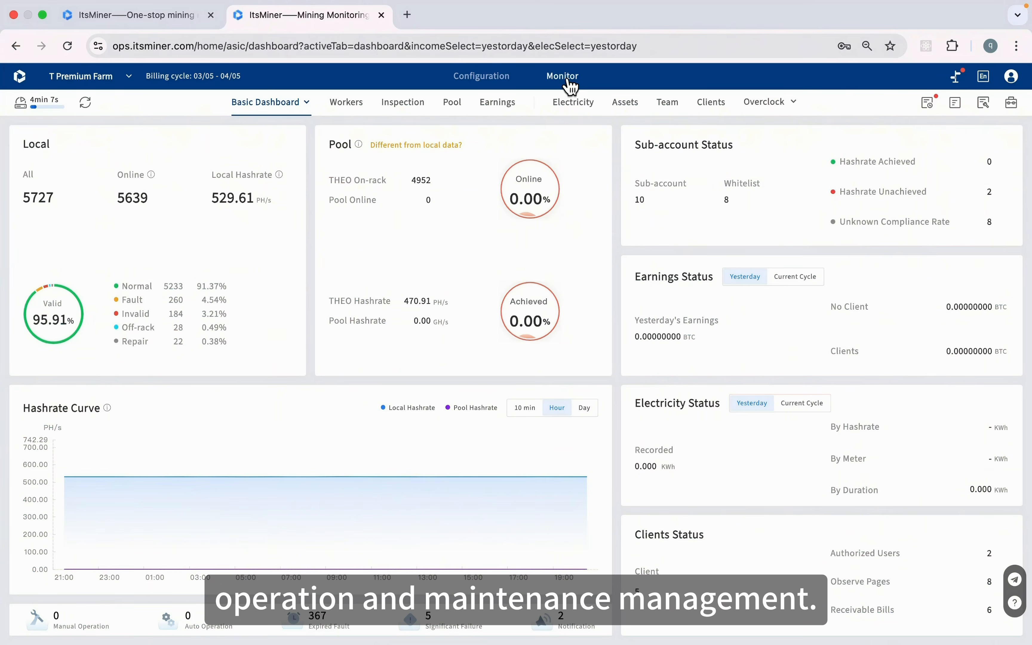
left_click(494, 81)
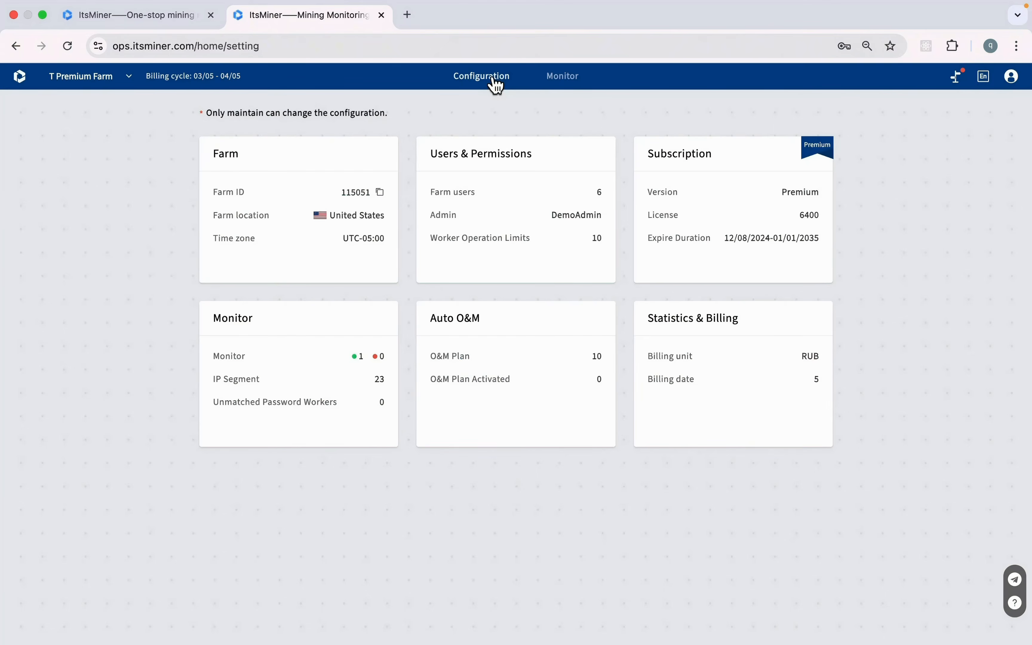
left_click(335, 258)
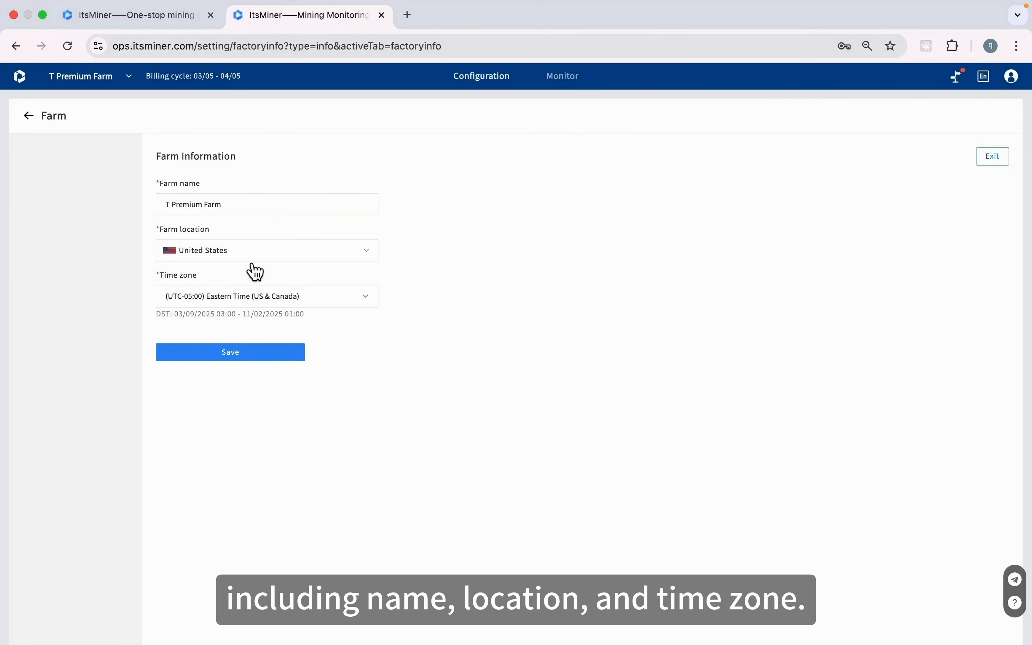
left_click(241, 305)
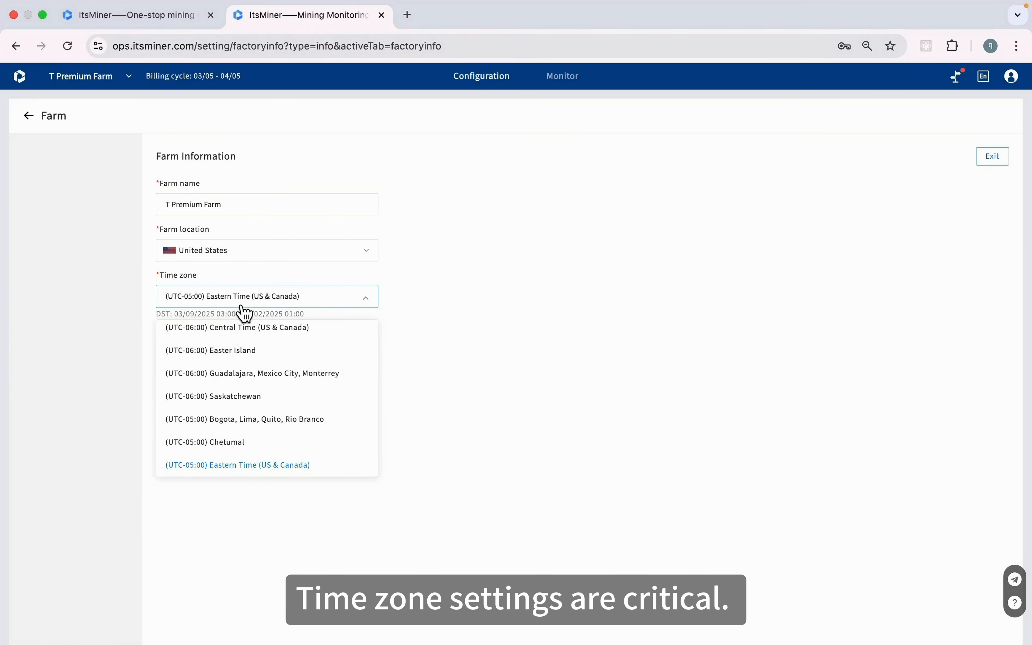
left_click(405, 306)
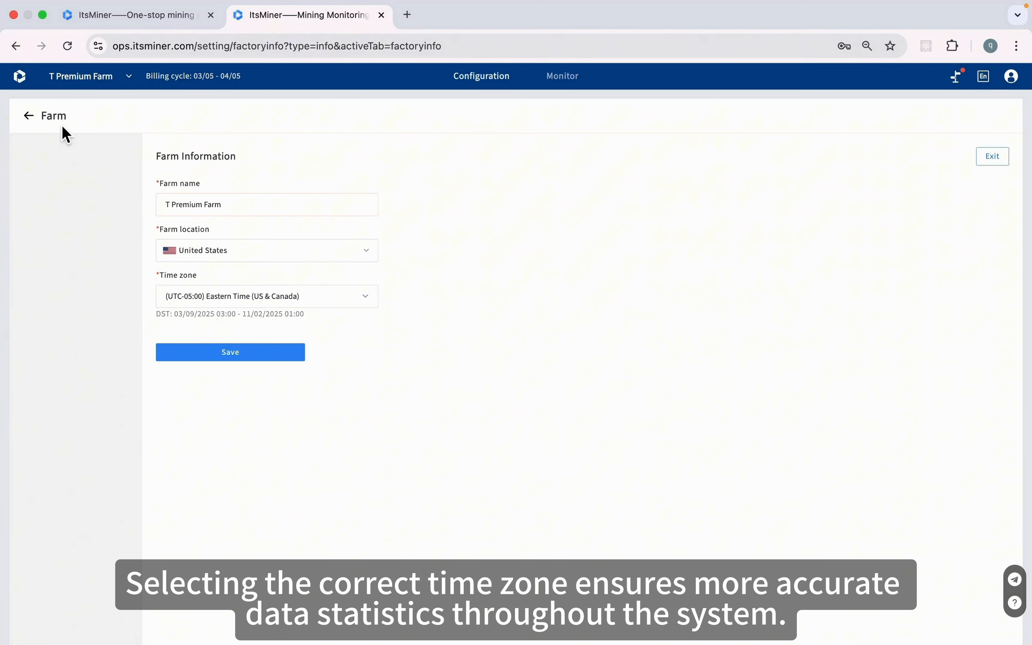
left_click(33, 120)
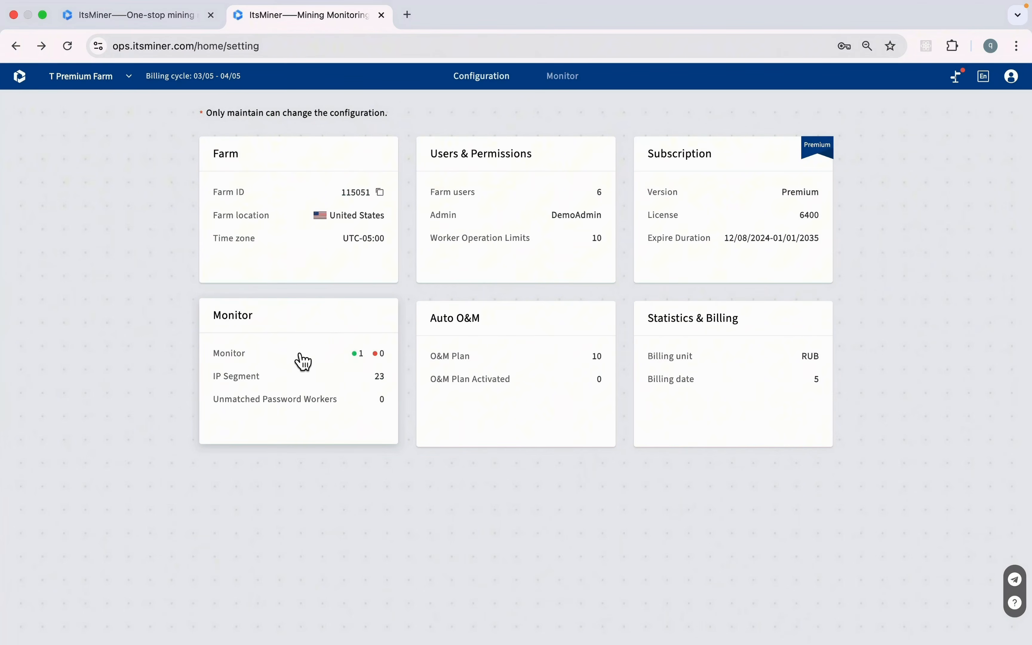
left_click(330, 366)
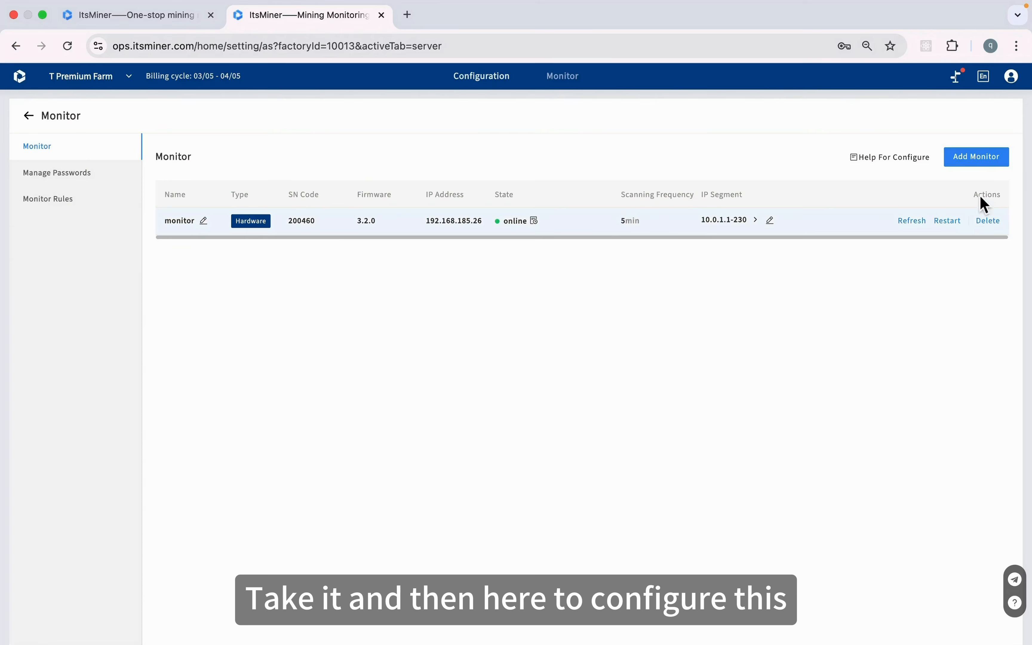
Cancel adding a new monitor and expand the existing monitor's IP segment list
left_click(990, 163)
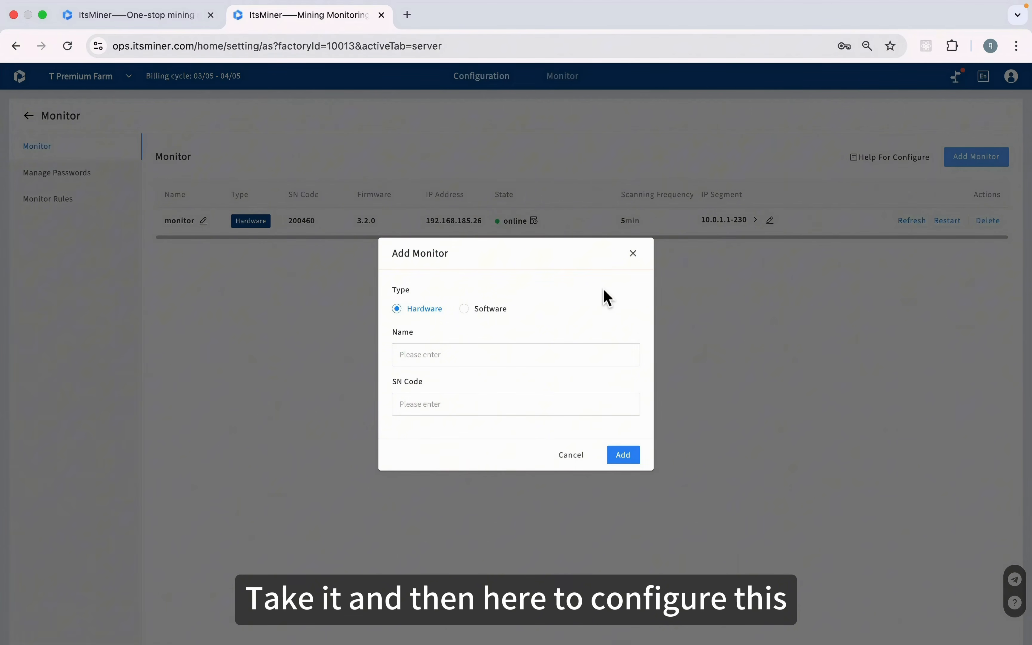
left_click(633, 254)
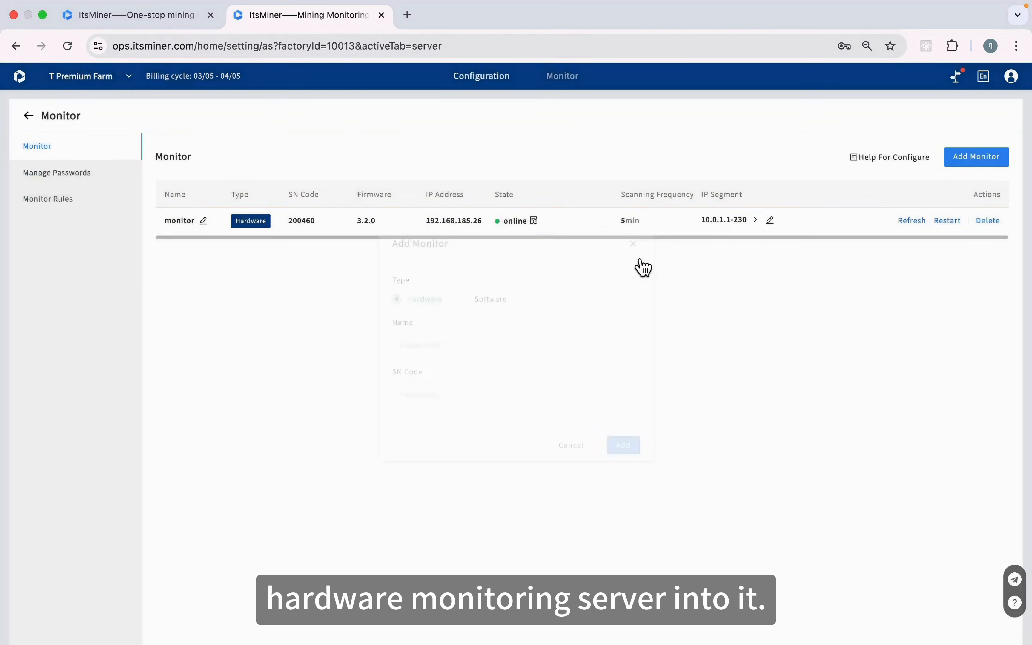
left_click(757, 221)
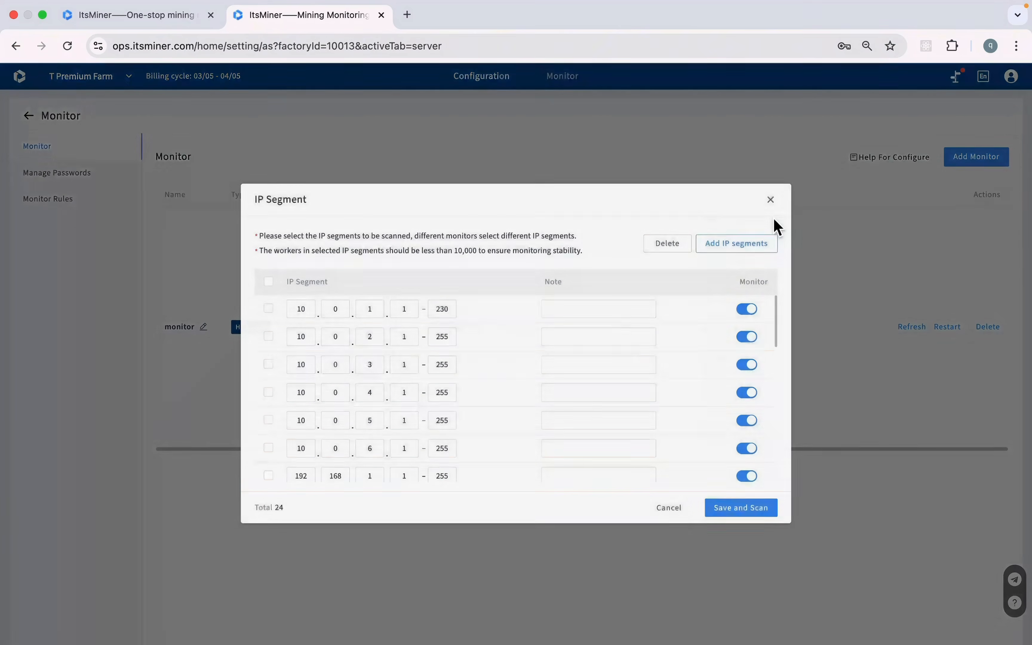
Preview batch-adding segments 192.168.18–20, then cancel and close the IP segment list unchanged
left_click(771, 220)
left_click(750, 250)
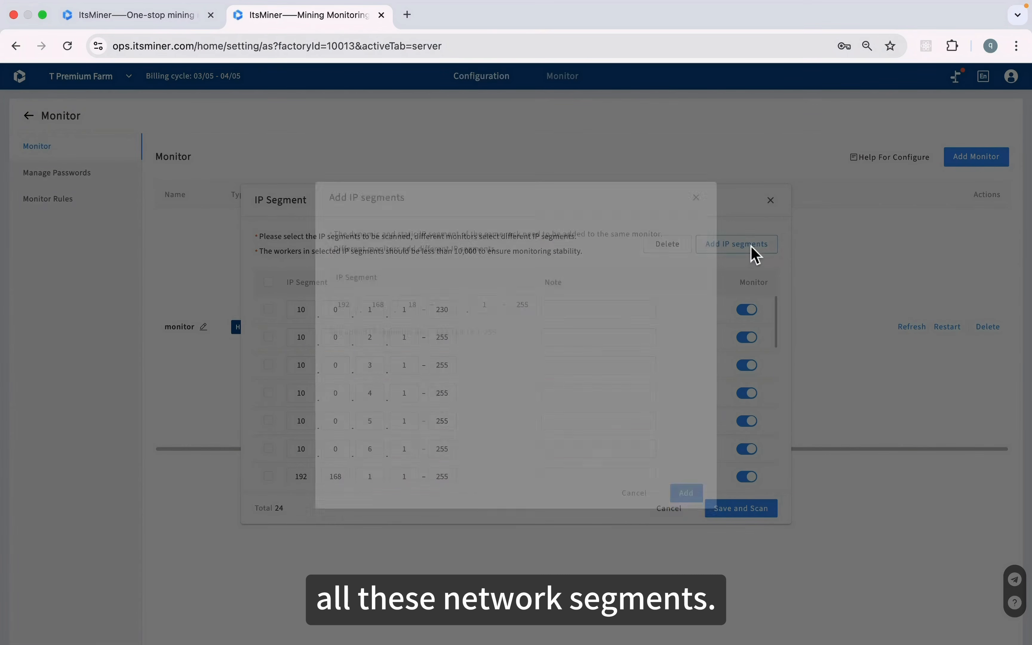
left_click(453, 315)
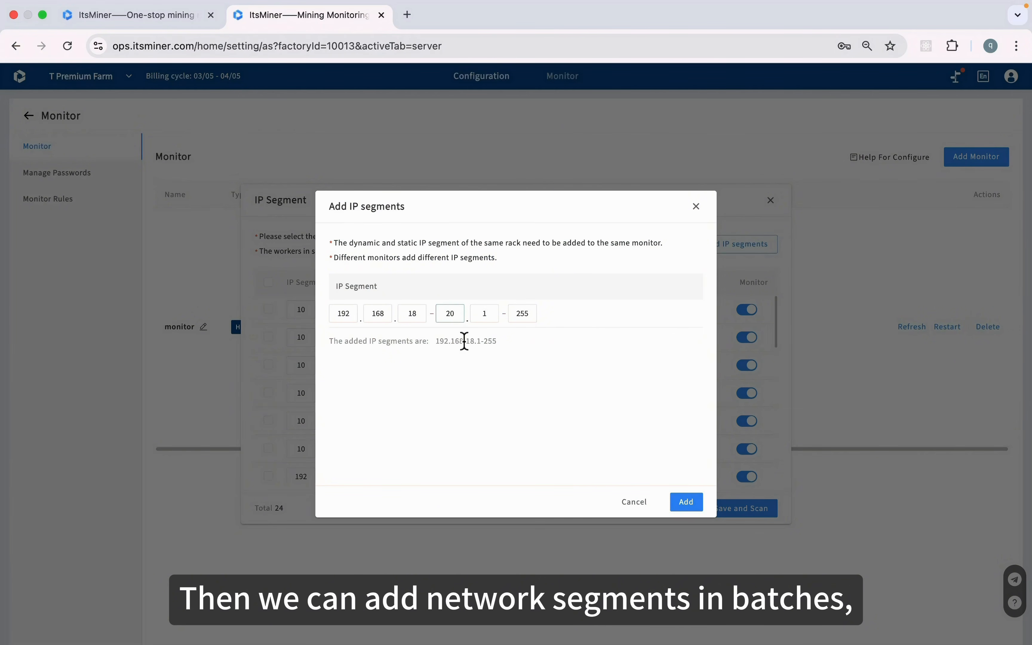
left_click(473, 375)
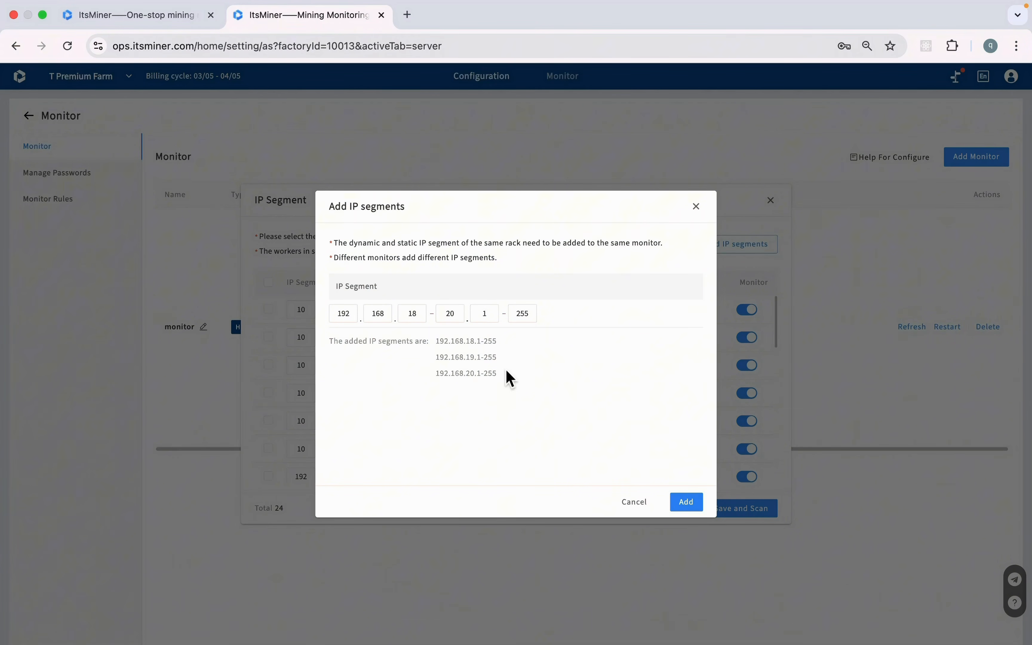
left_click(639, 505)
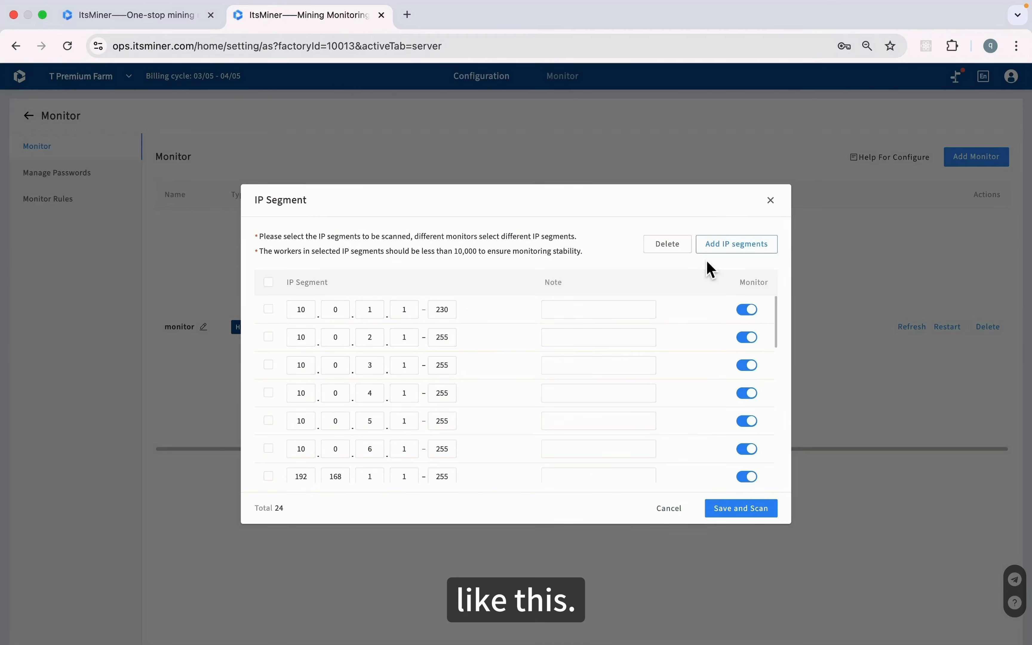
left_click(770, 200)
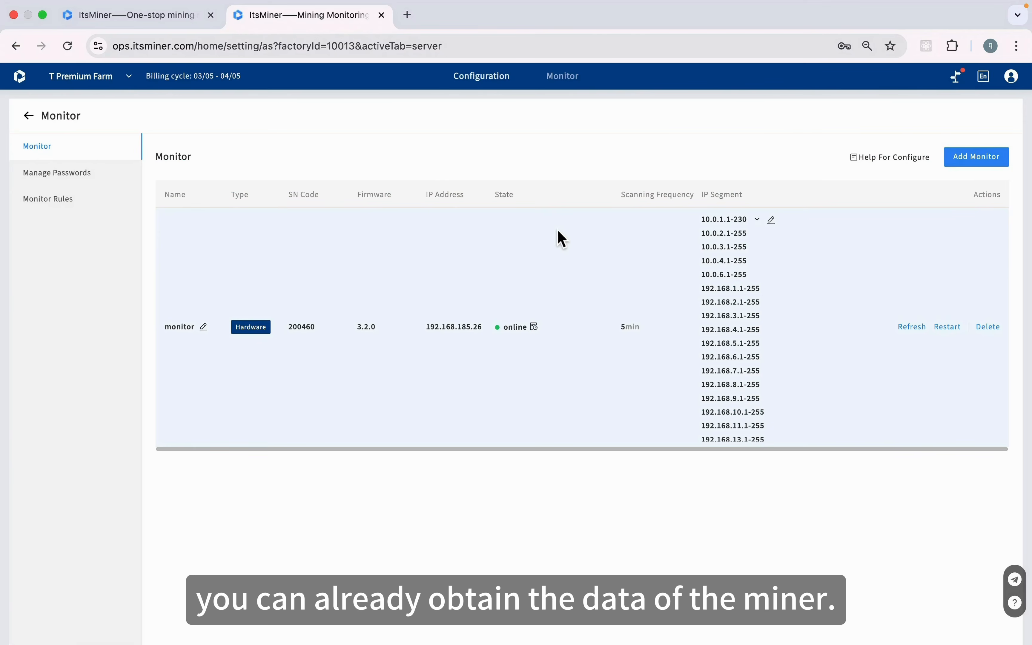
Browse Manage Passwords and Monitor Rules, opening the M30S rule editor and closing it unsaved
left_click(81, 174)
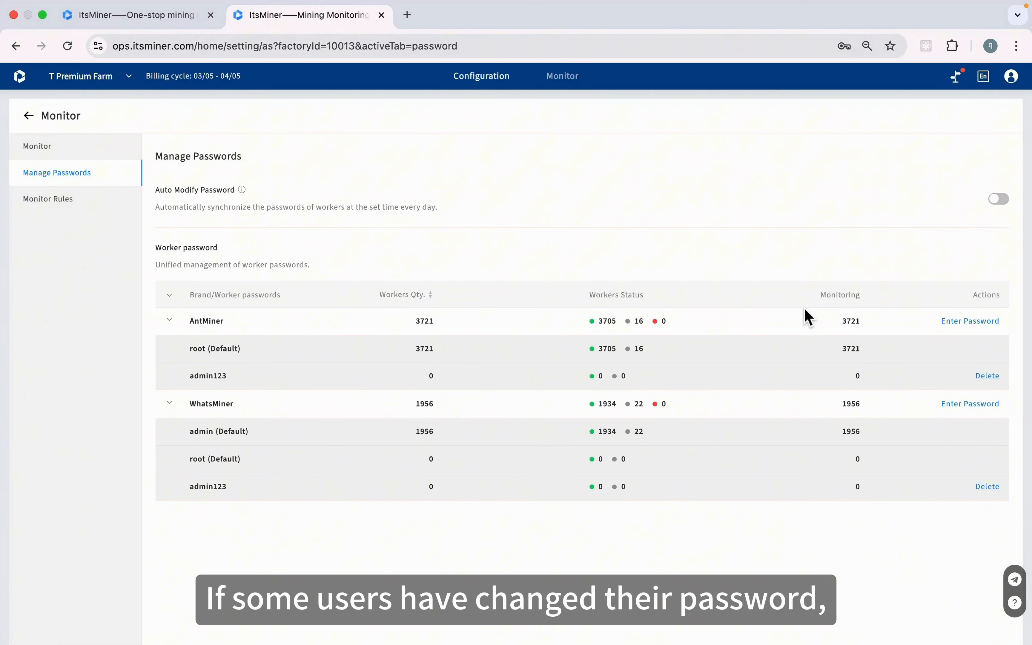
left_click(89, 206)
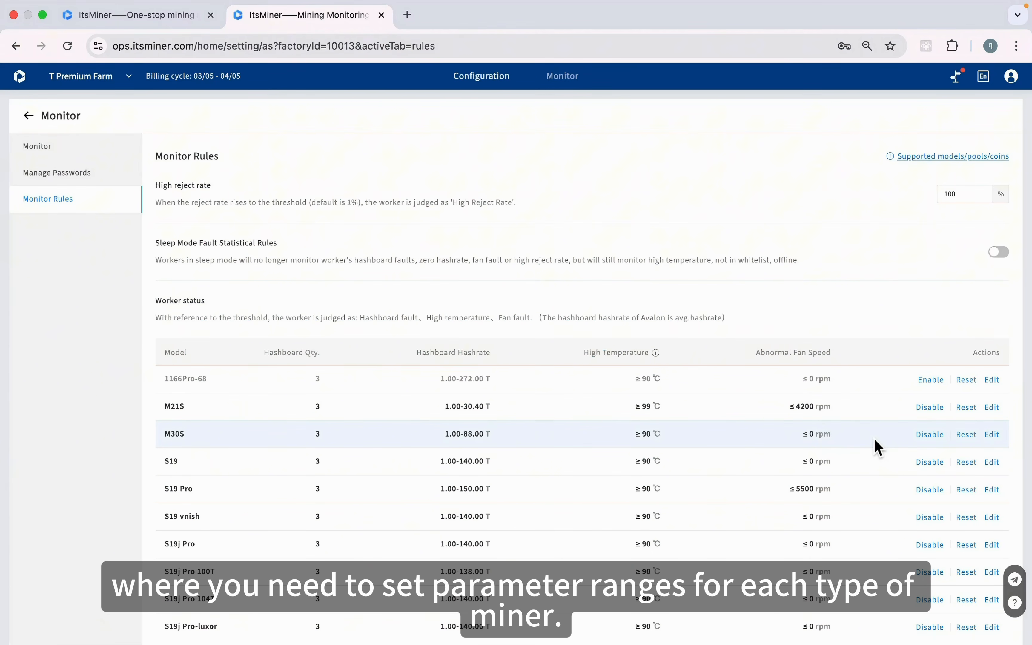
left_click(993, 436)
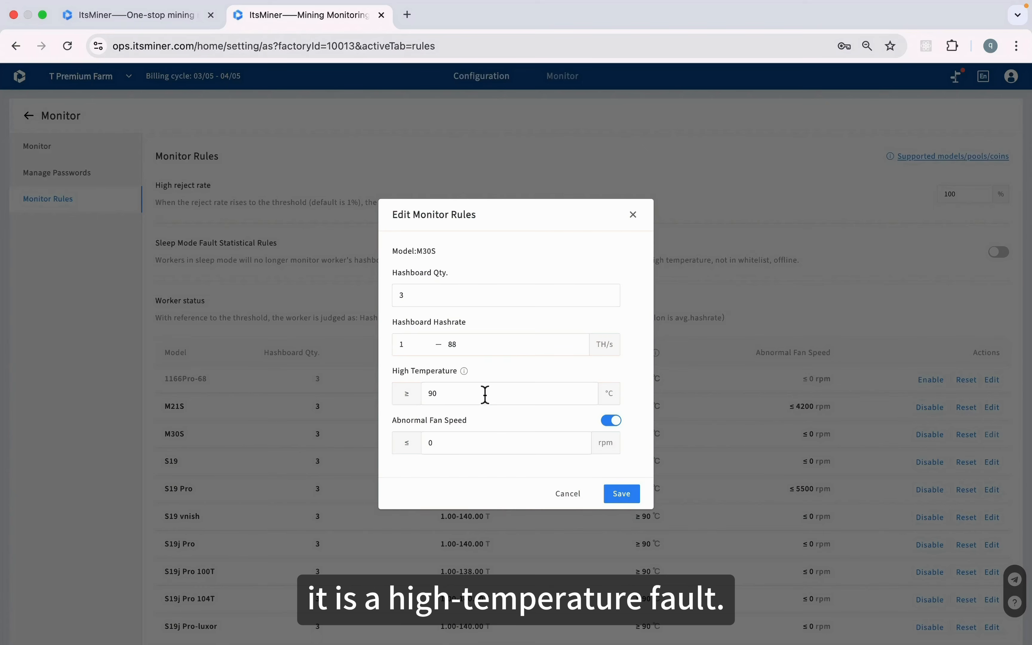
left_click(633, 215)
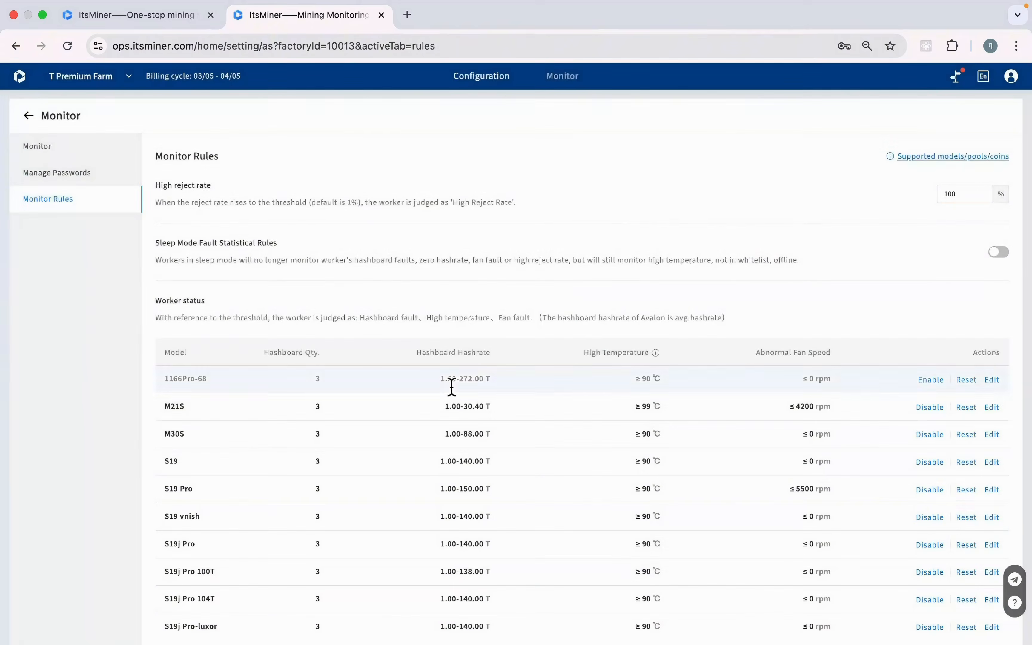
scroll(437, 588, "down", 3)
scroll(469, 555, "up", 3)
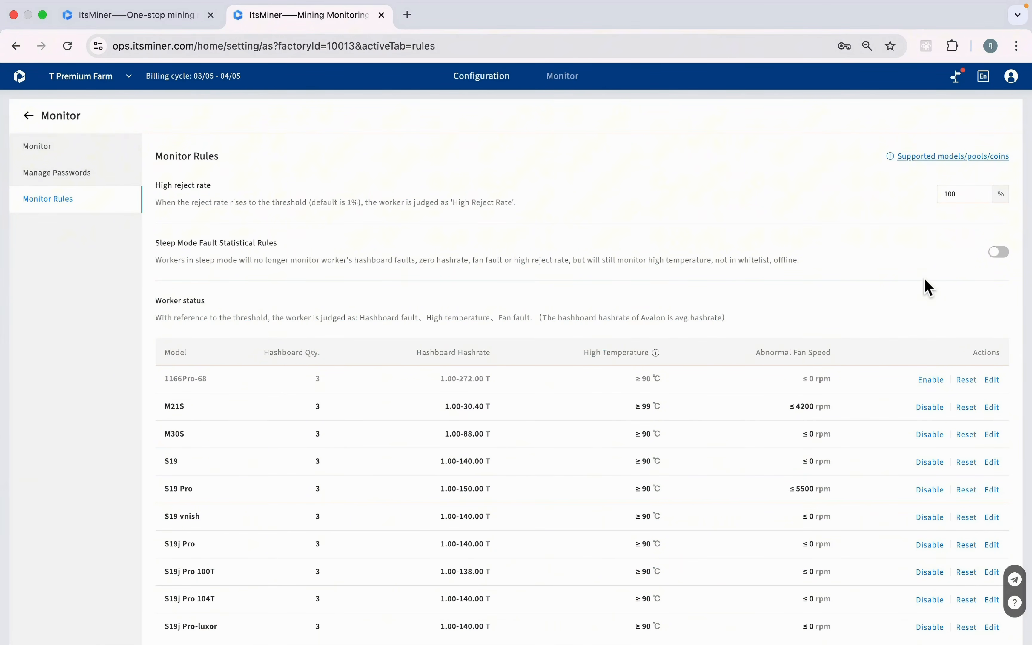
left_click(29, 116)
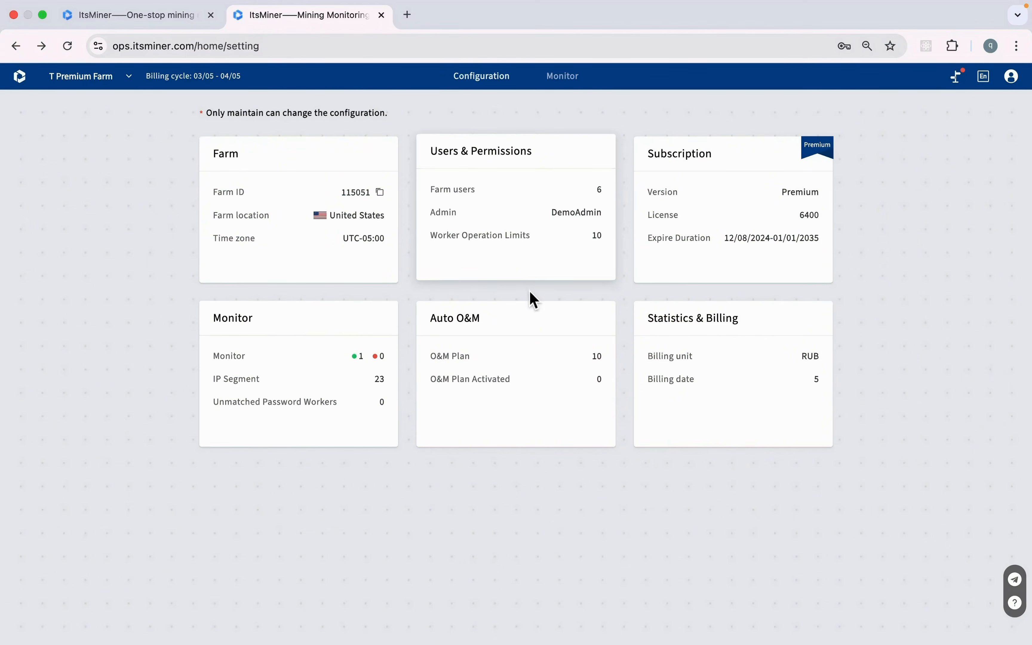
left_click(521, 368)
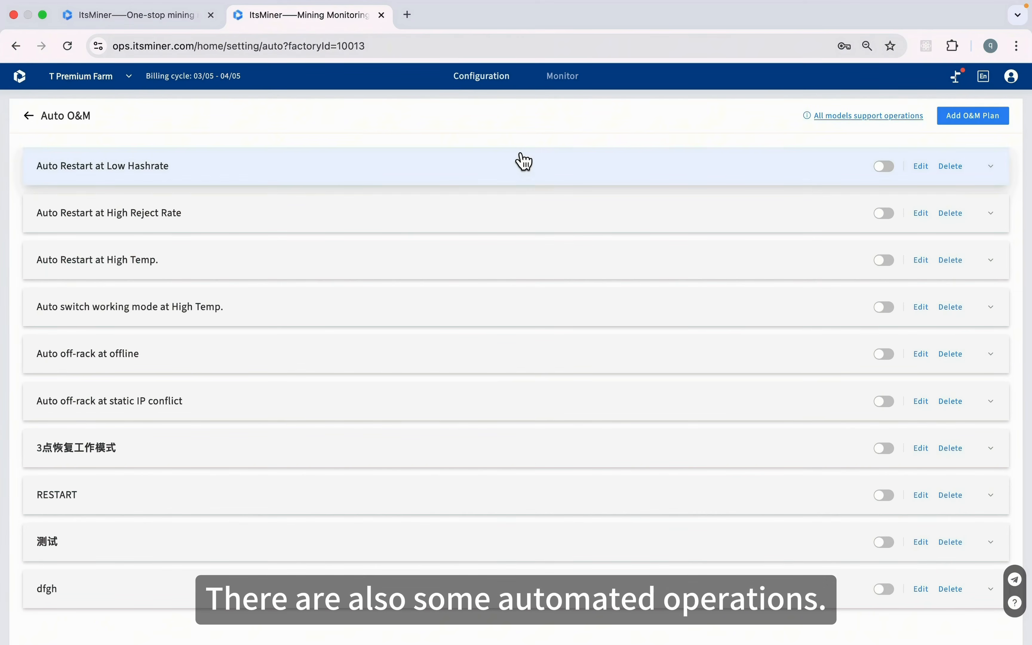
left_click(1003, 171)
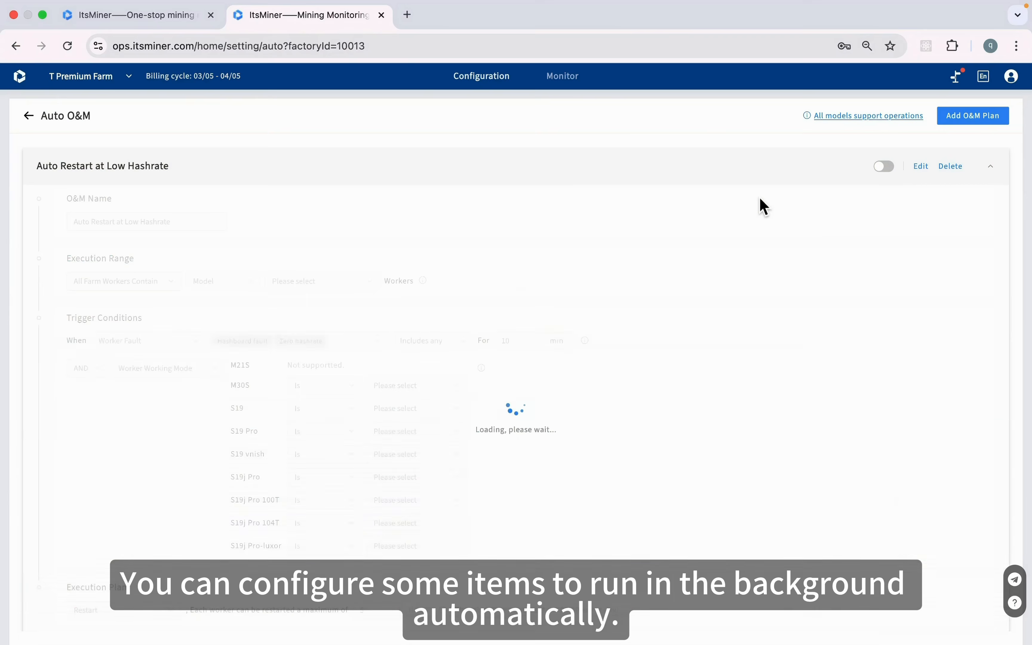
scroll(380, 332, "down", 1)
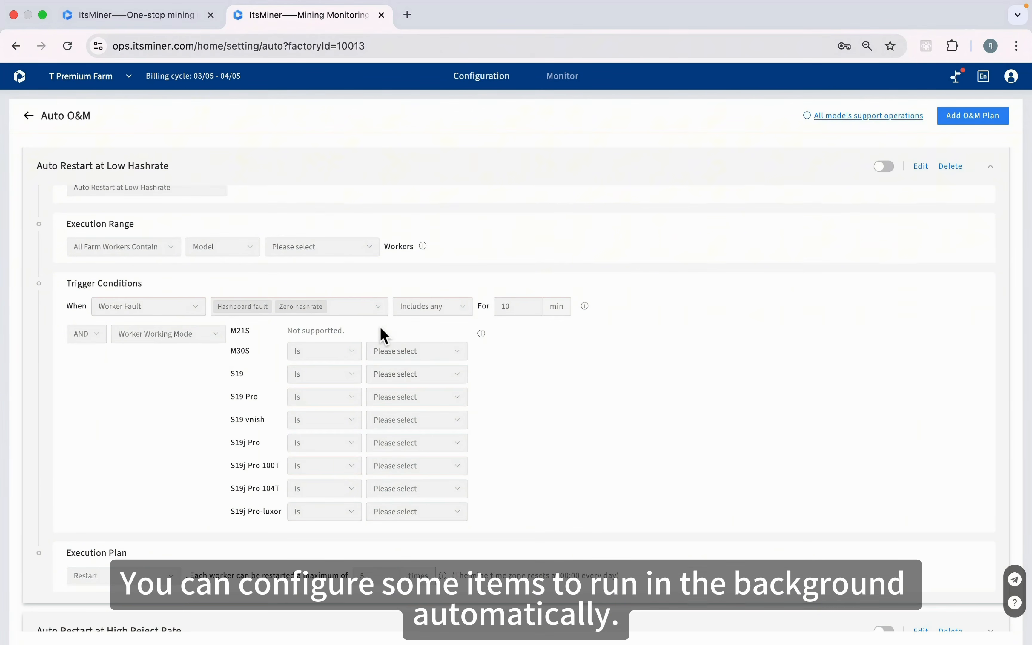
left_click(922, 167)
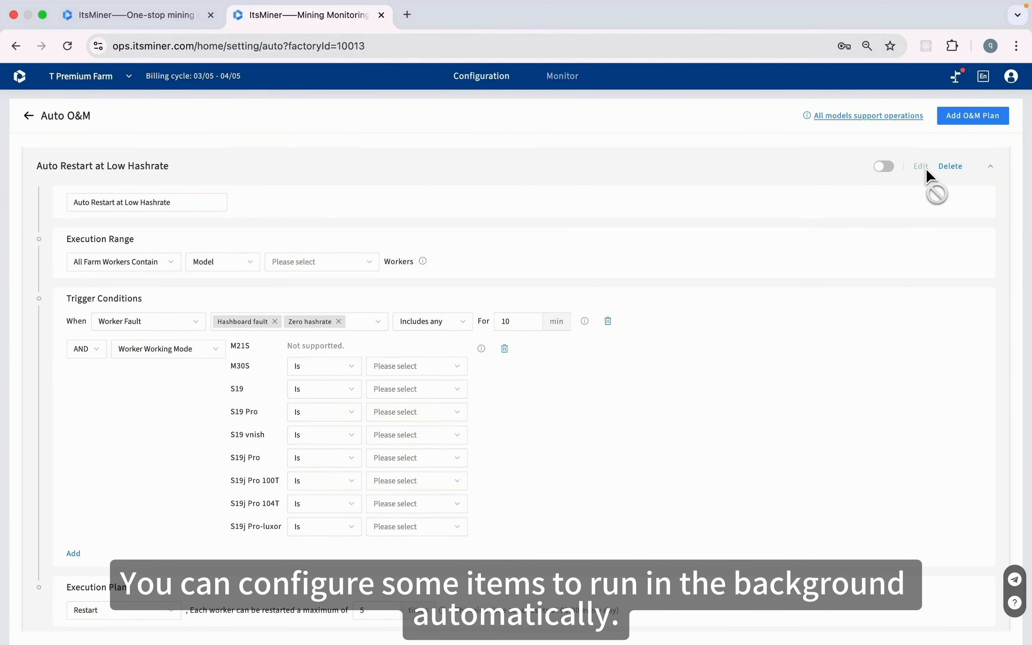
left_click(157, 274)
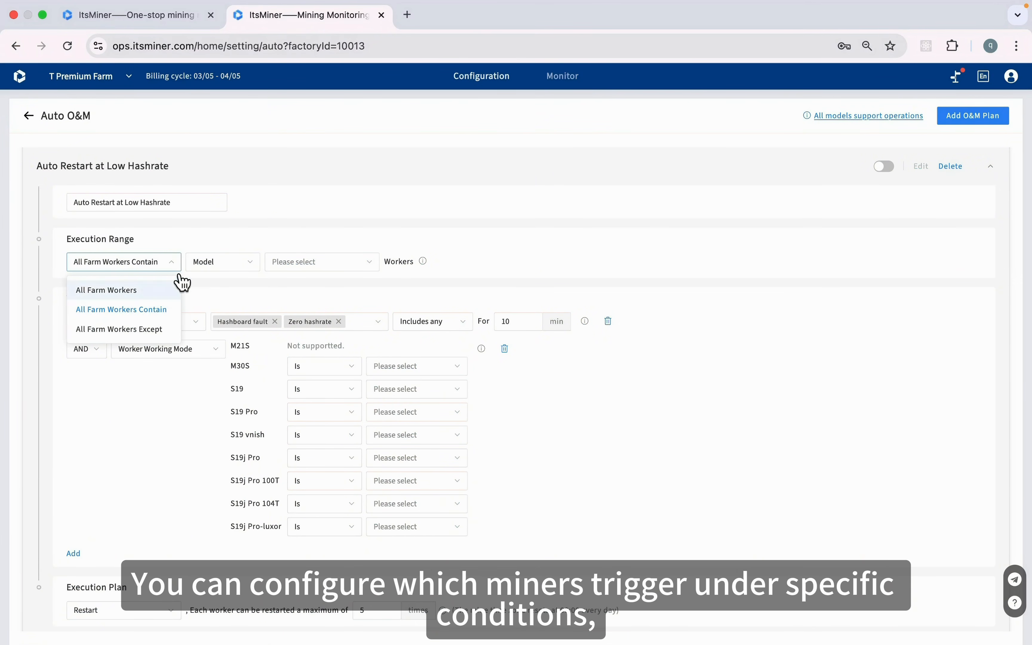
left_click(209, 239)
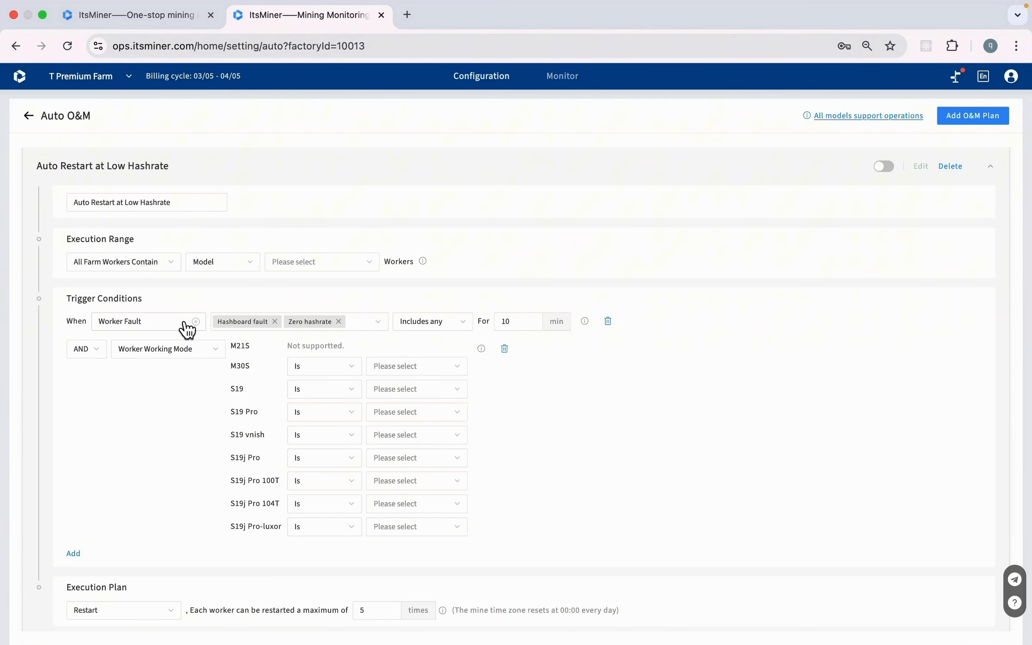
left_click(176, 332)
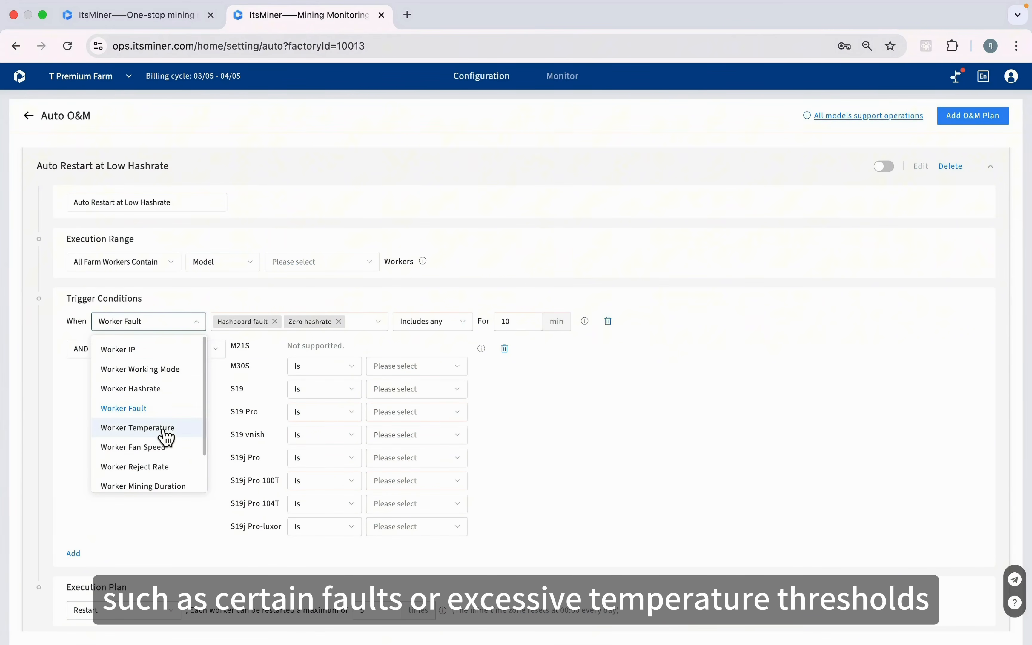
left_click(268, 293)
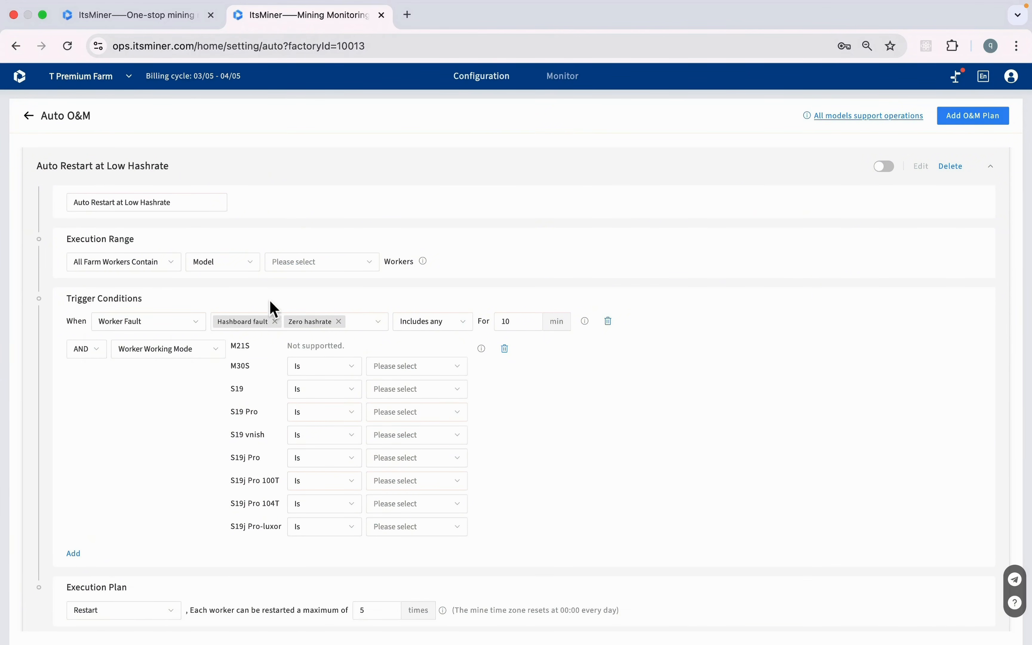
scroll(275, 408, "down", 1)
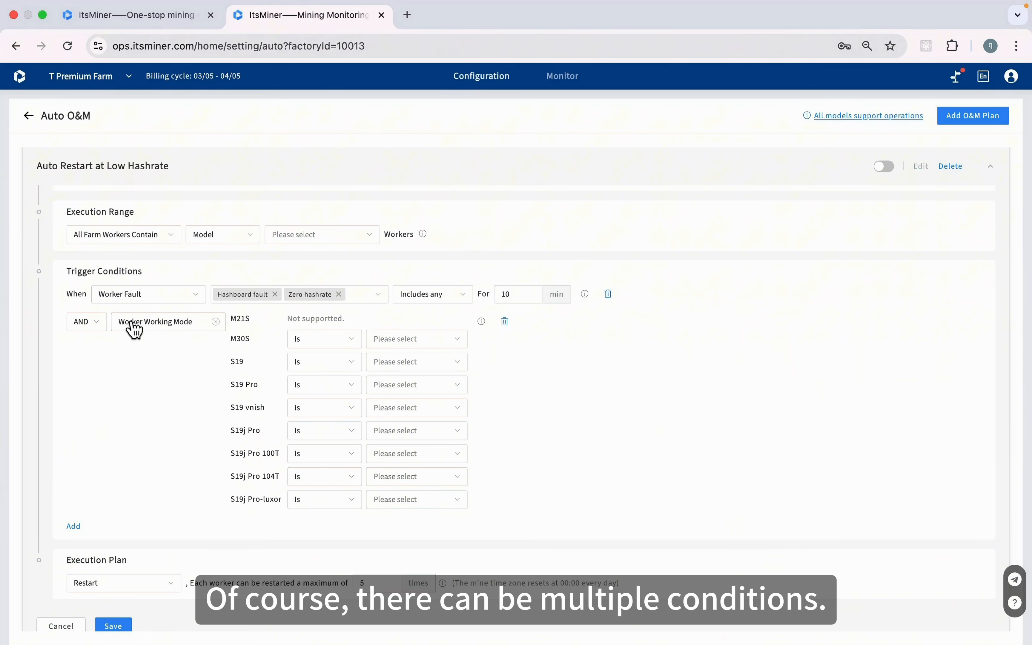
scroll(226, 420, "down", 2)
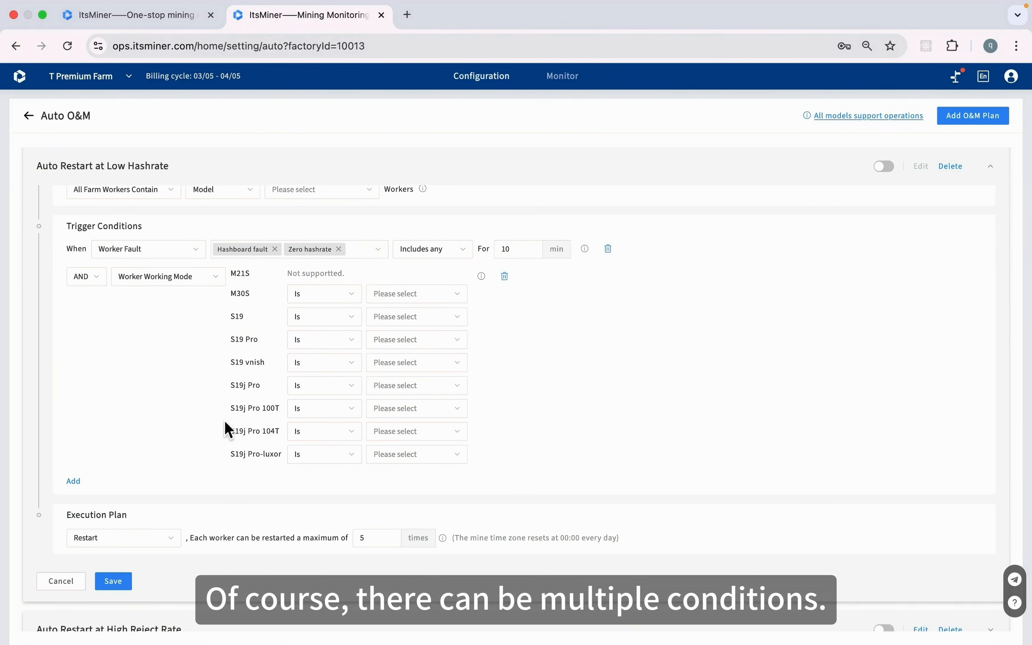
left_click(147, 542)
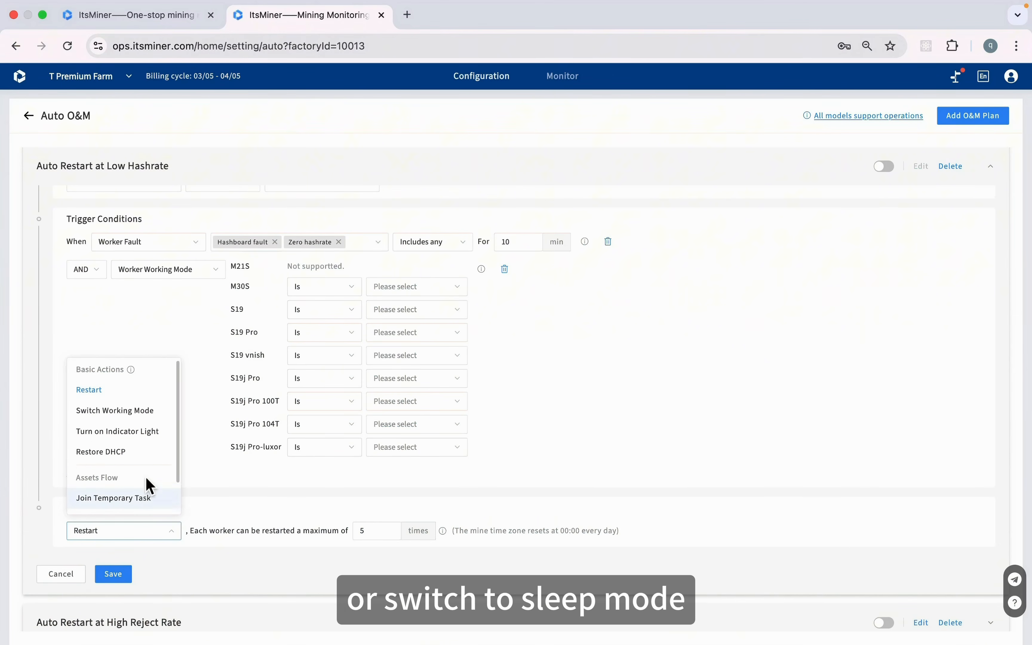
scroll(150, 482, "down", 2)
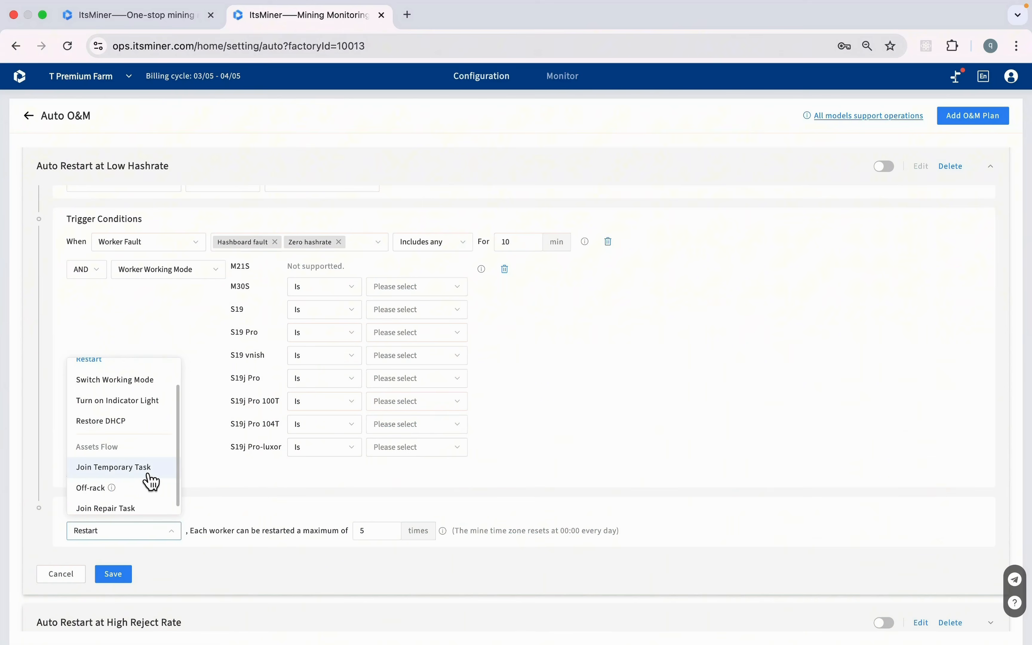
left_click(211, 481)
scroll(189, 449, "up", 2)
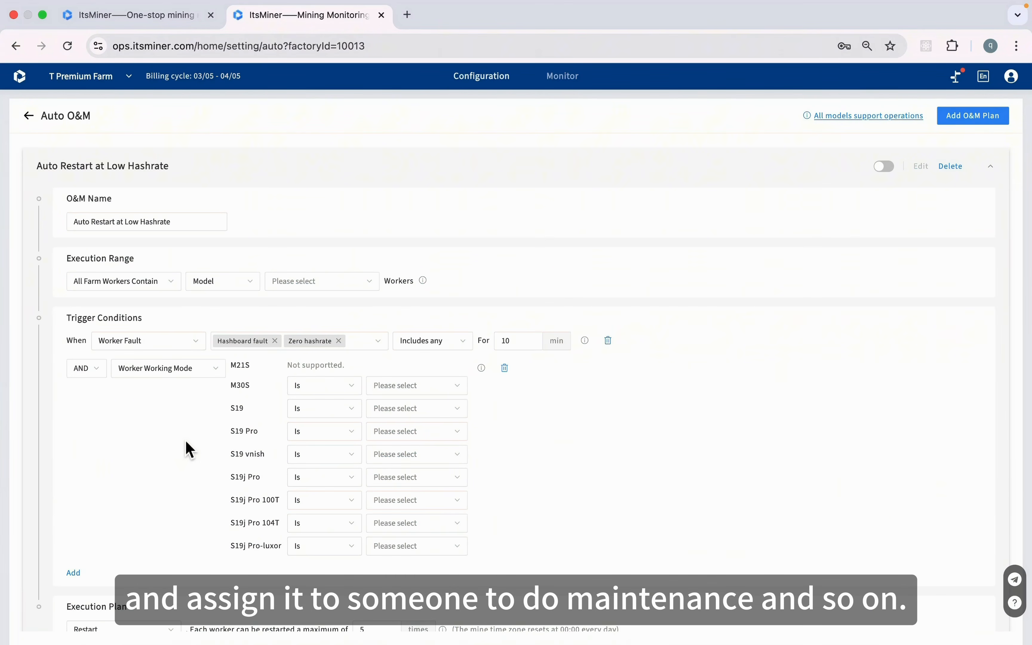
scroll(189, 449, "down", 1)
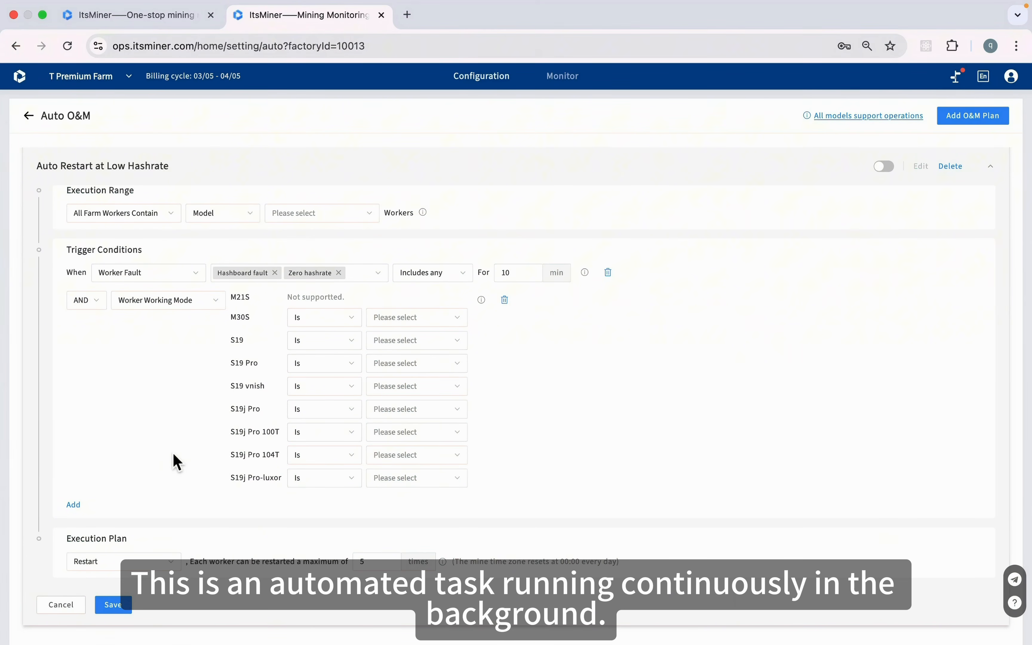
scroll(282, 522, "down", 5)
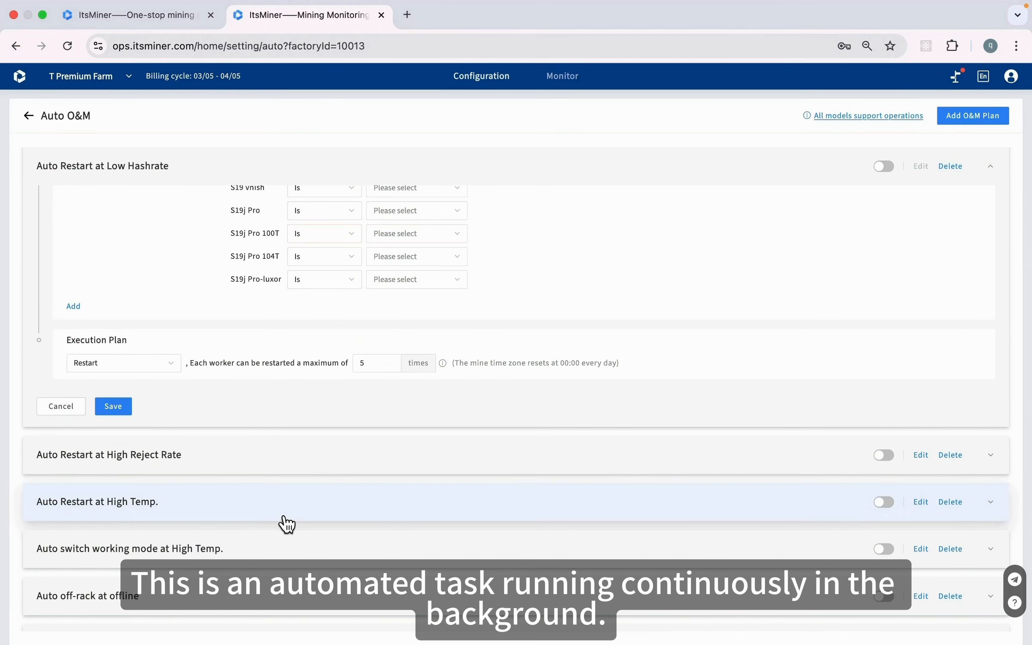
left_click(64, 408)
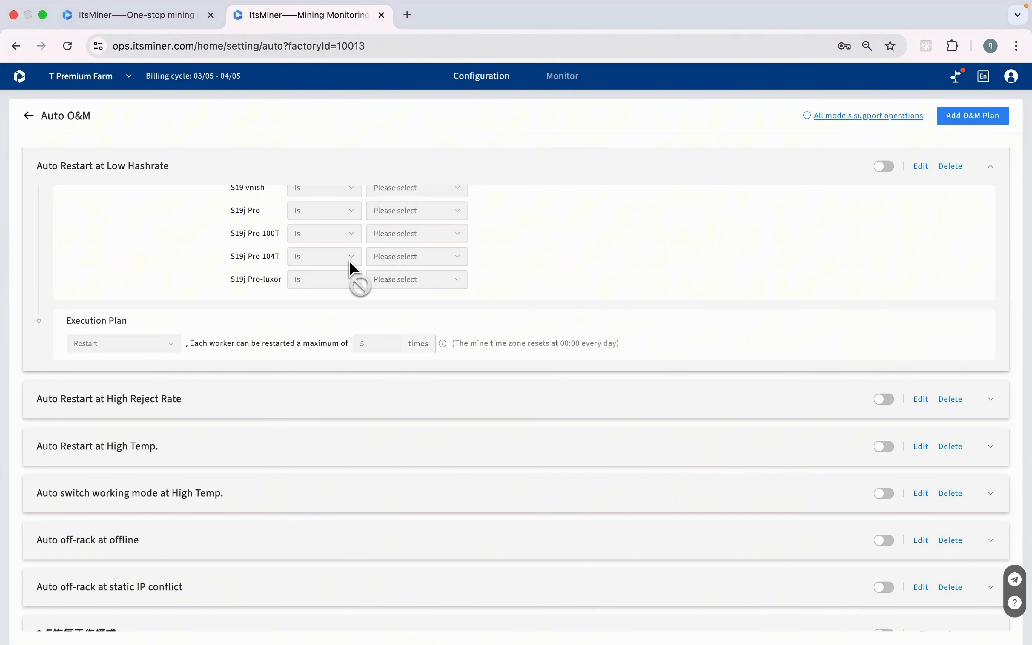
left_click(28, 117)
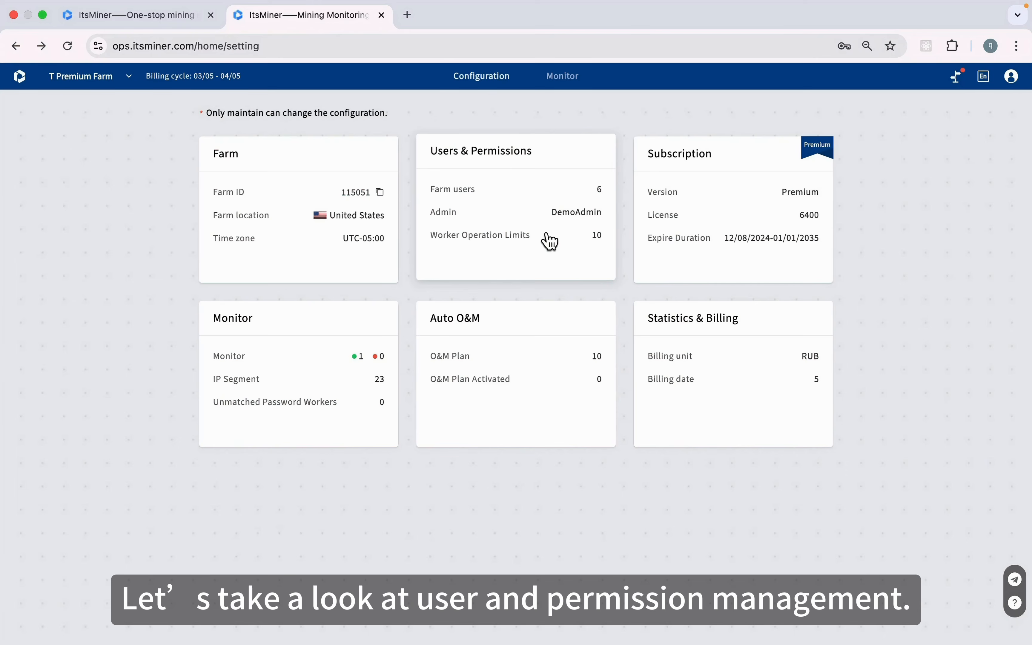
left_click(509, 232)
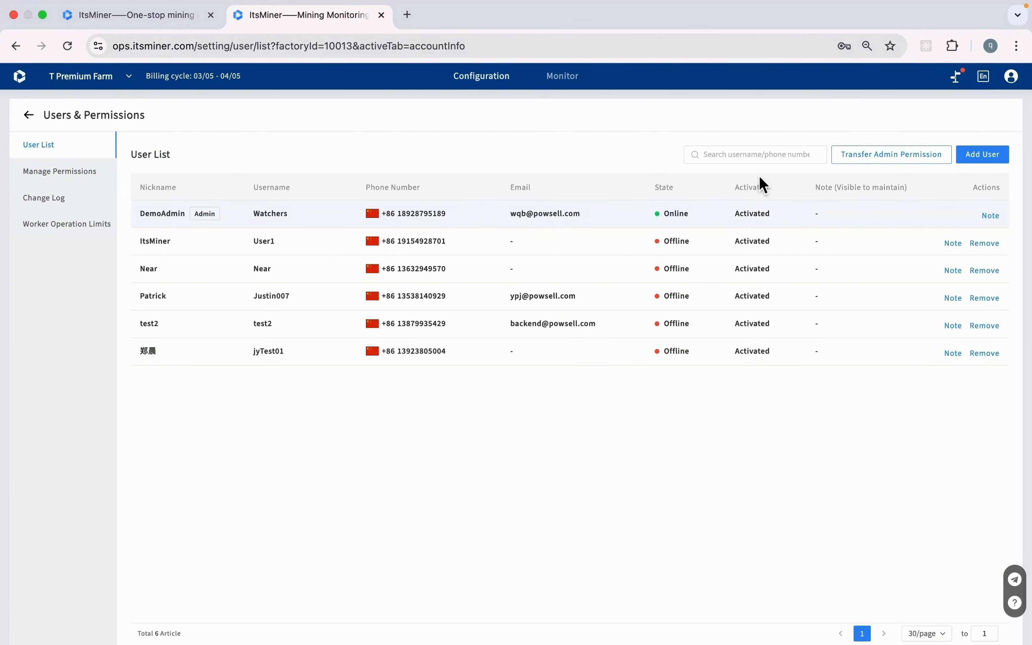
Start inviting an existing-account farm user, then dismiss the form without adding anyone
left_click(980, 160)
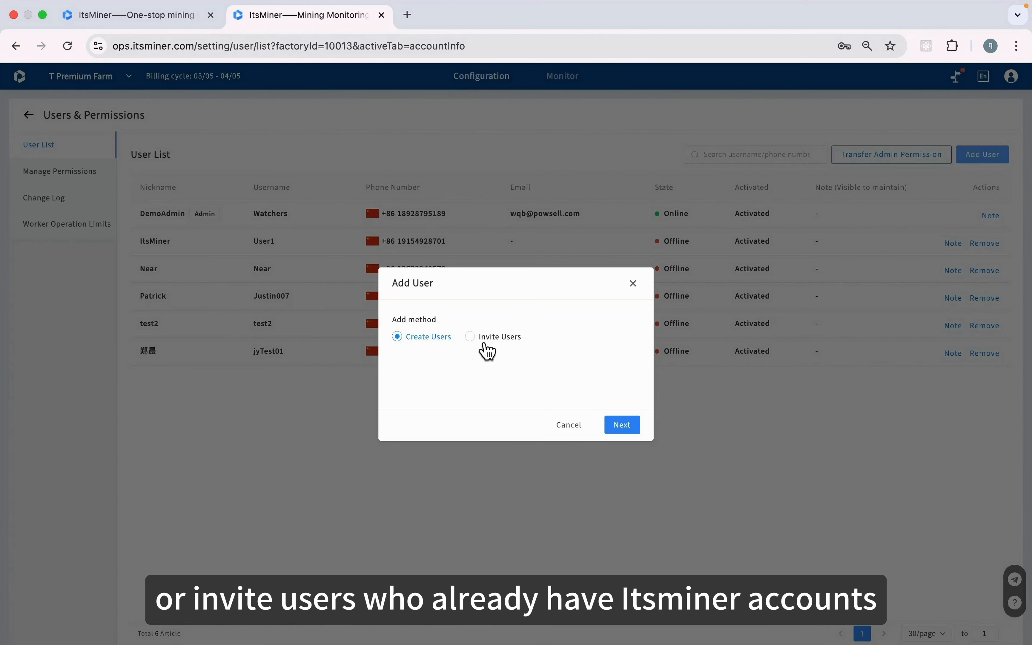
left_click(480, 342)
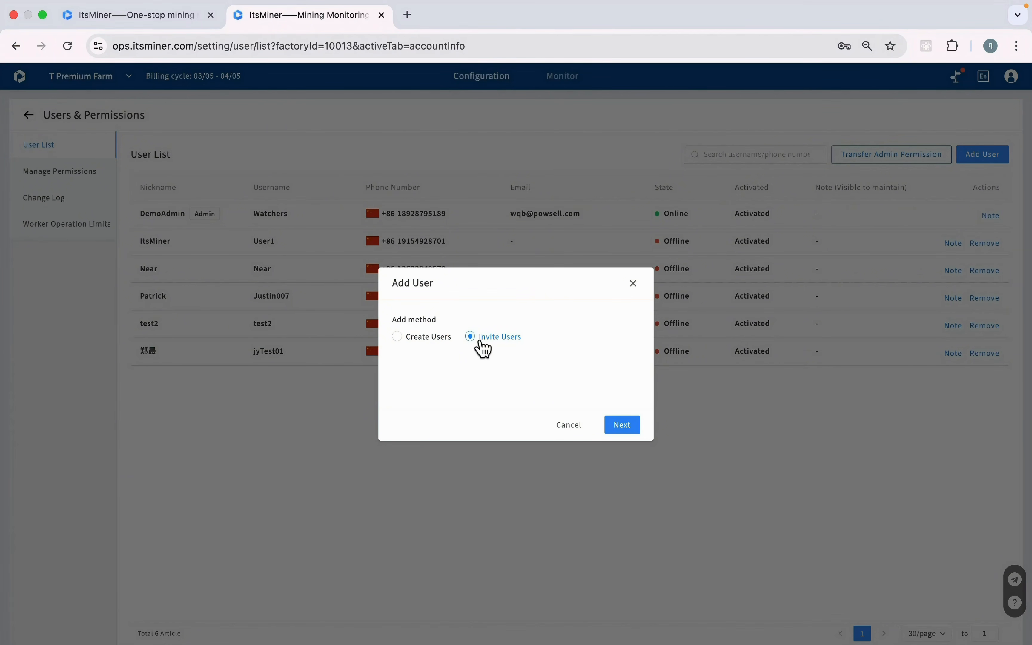
left_click(569, 426)
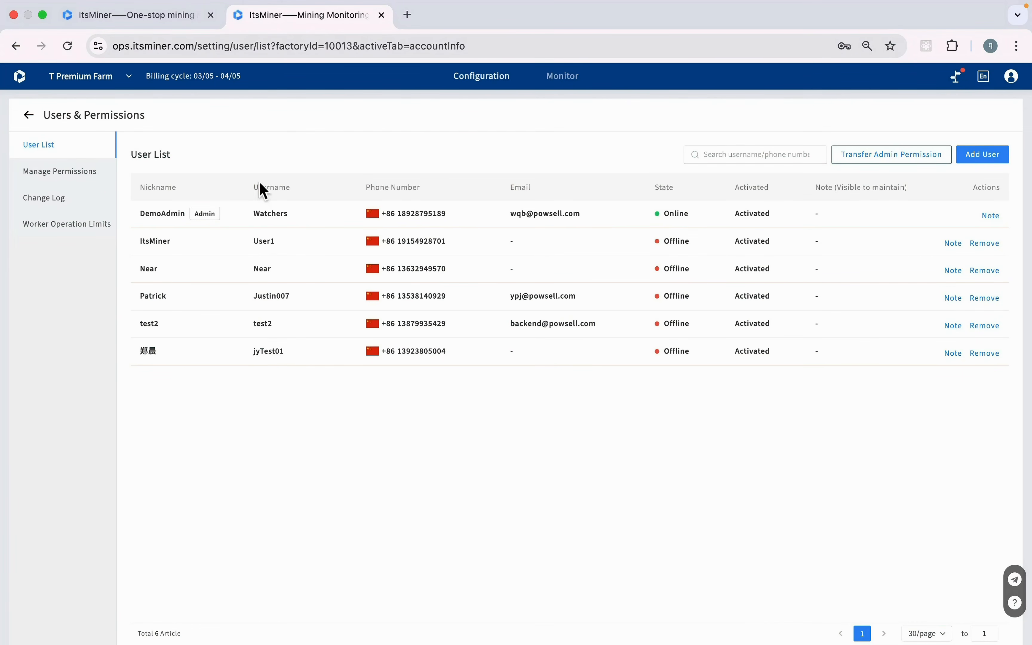
Toggle DemoAdmin's Tools permission off and back on, then view Worker Operation Limits
left_click(90, 173)
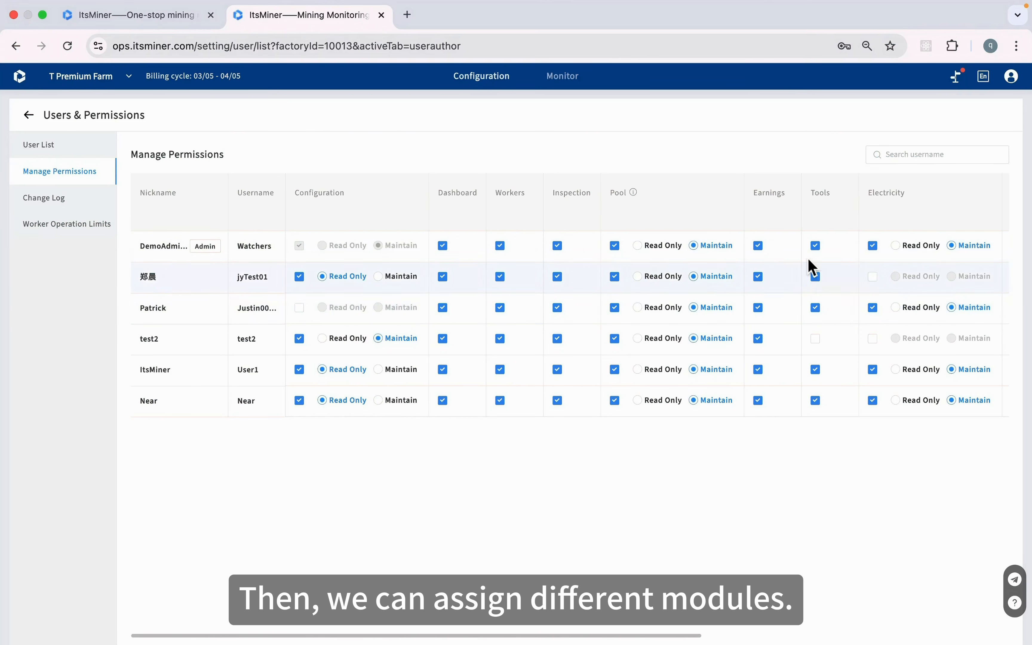
left_click(815, 246)
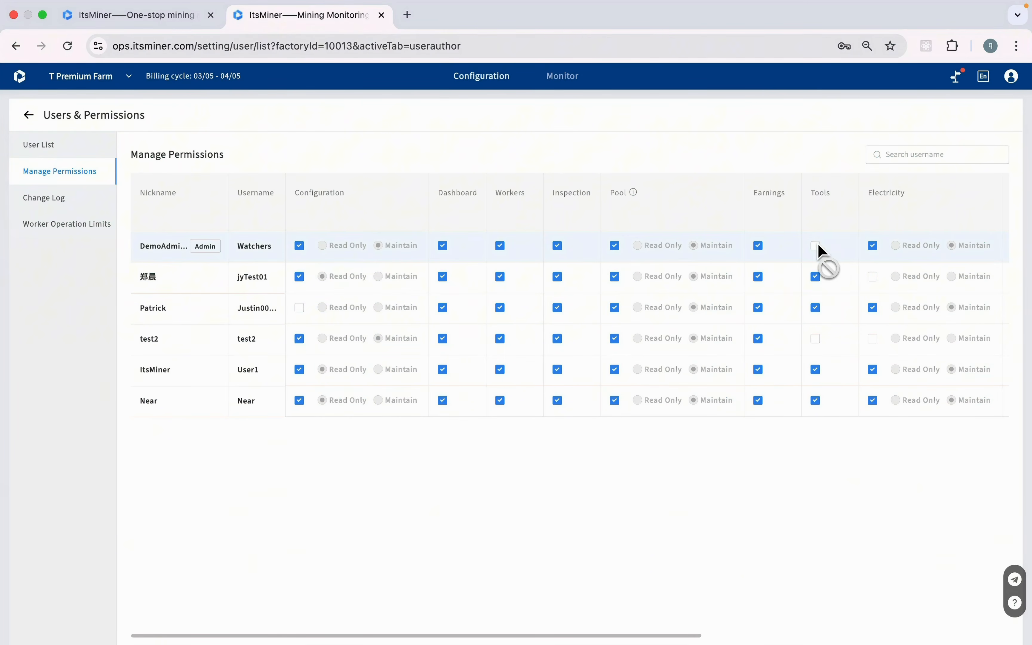
left_click(815, 246)
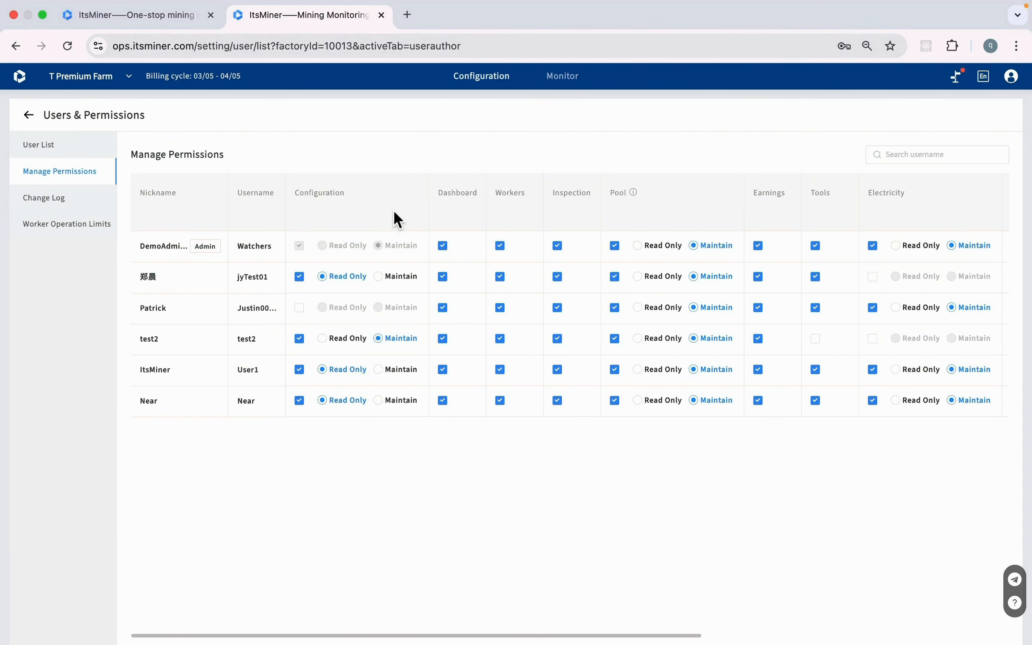
left_click(82, 233)
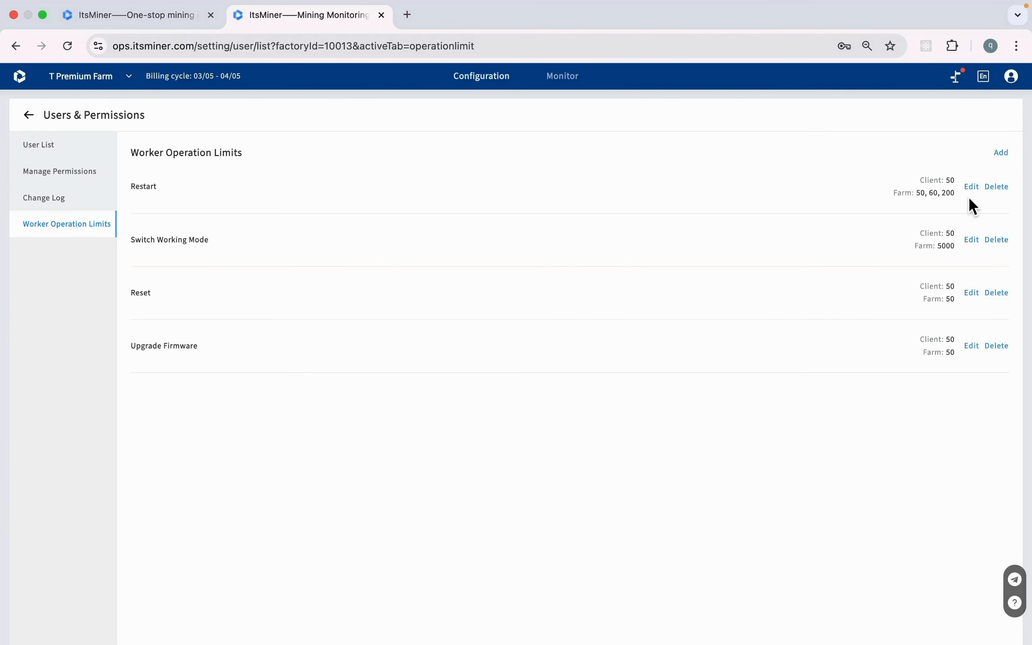
Open the Restart operation limits, close them unchanged, and return to the configuration overview
left_click(971, 188)
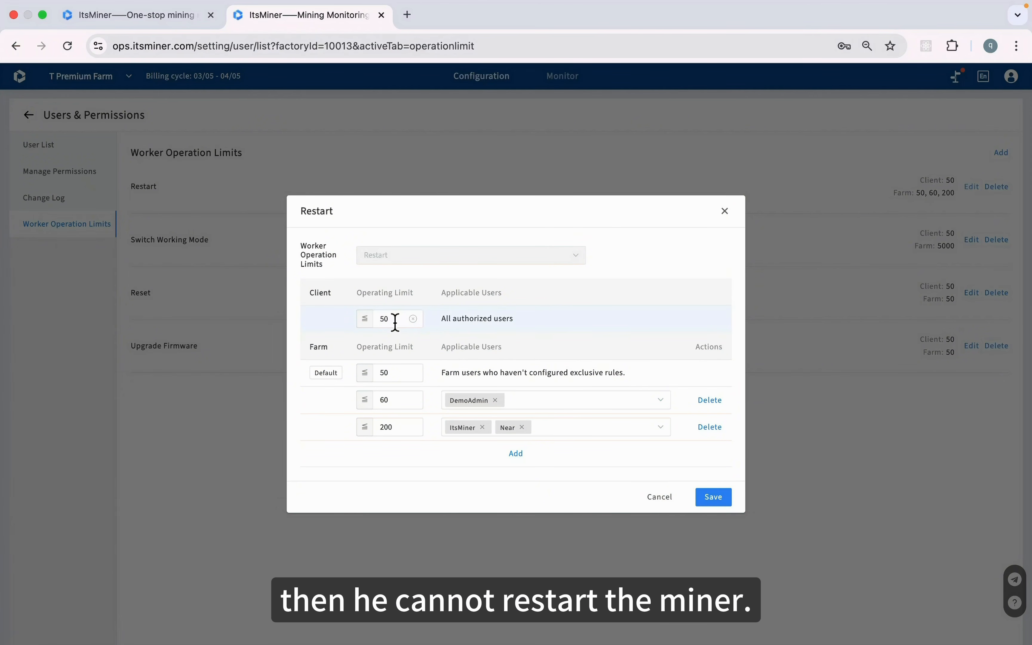
left_click(727, 211)
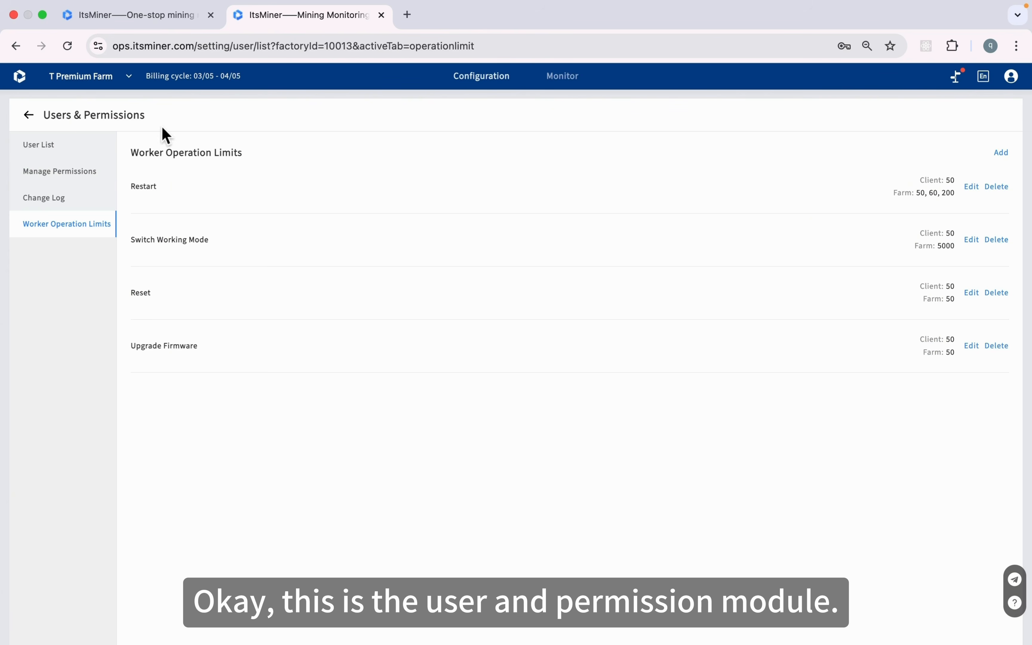
left_click(29, 115)
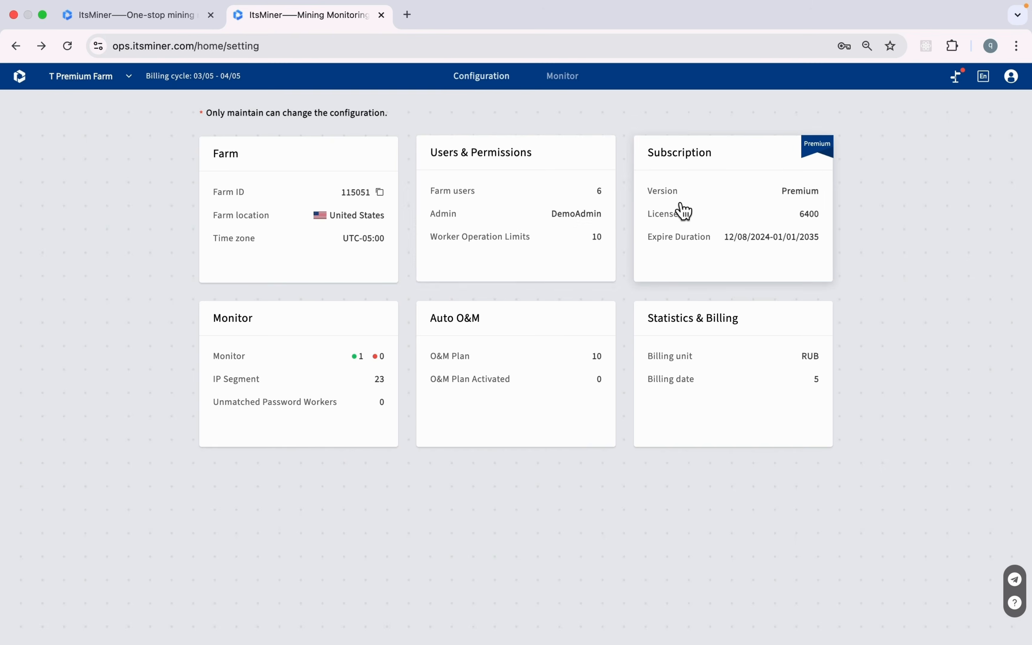
left_click(683, 210)
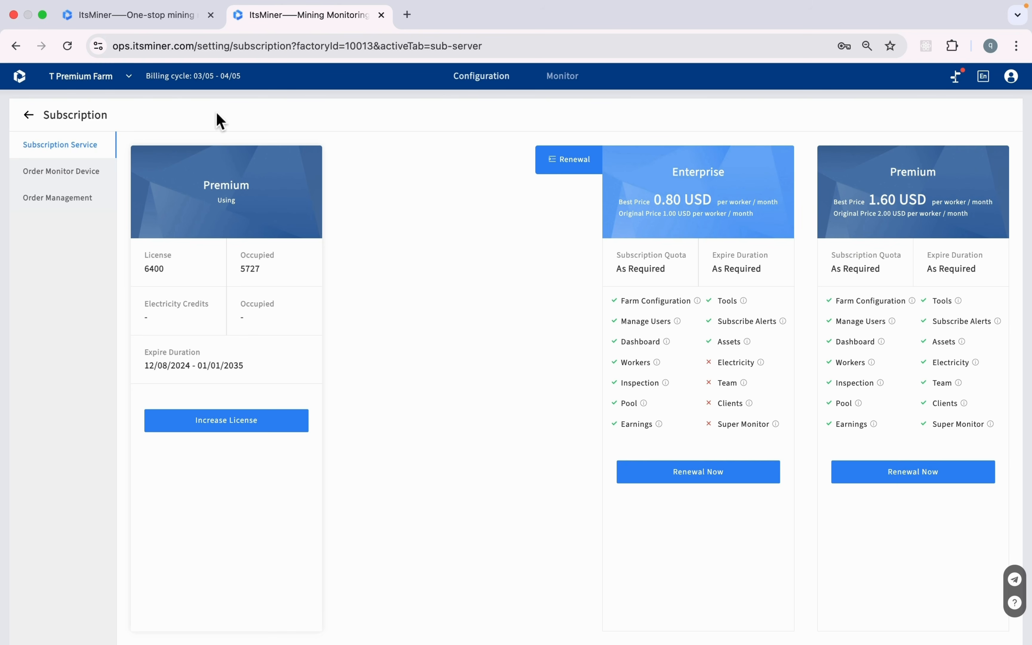
left_click(29, 115)
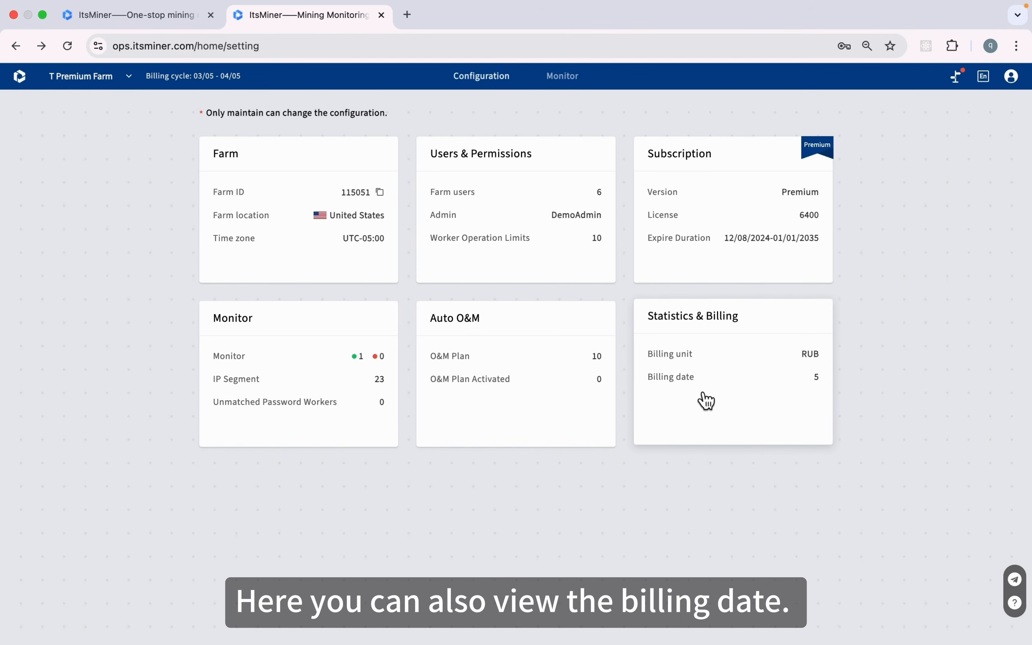
left_click(728, 397)
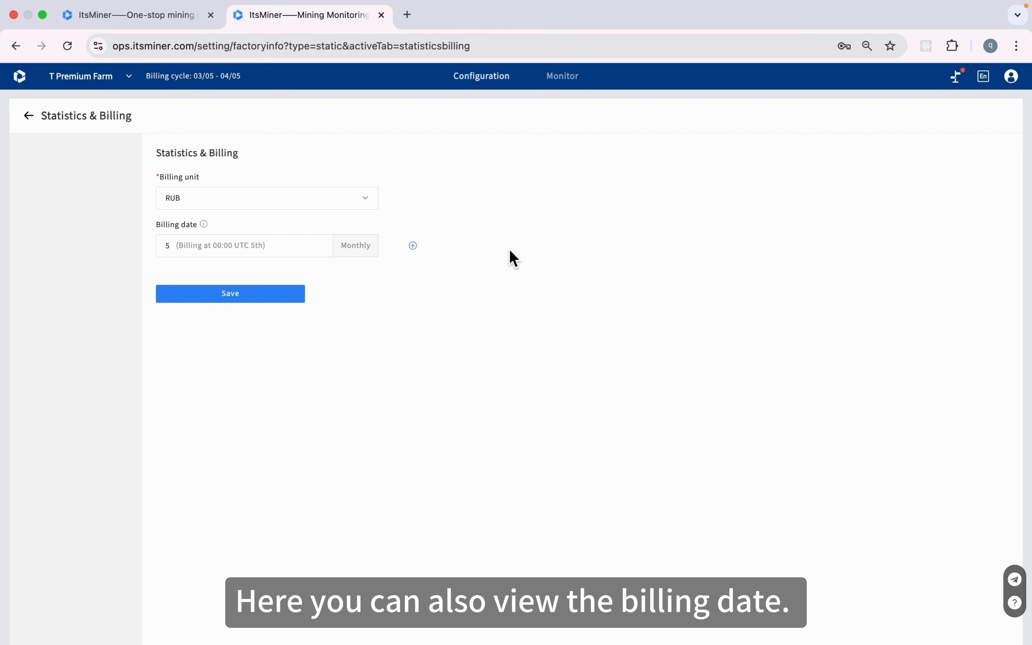
left_click(412, 246)
left_click(288, 274)
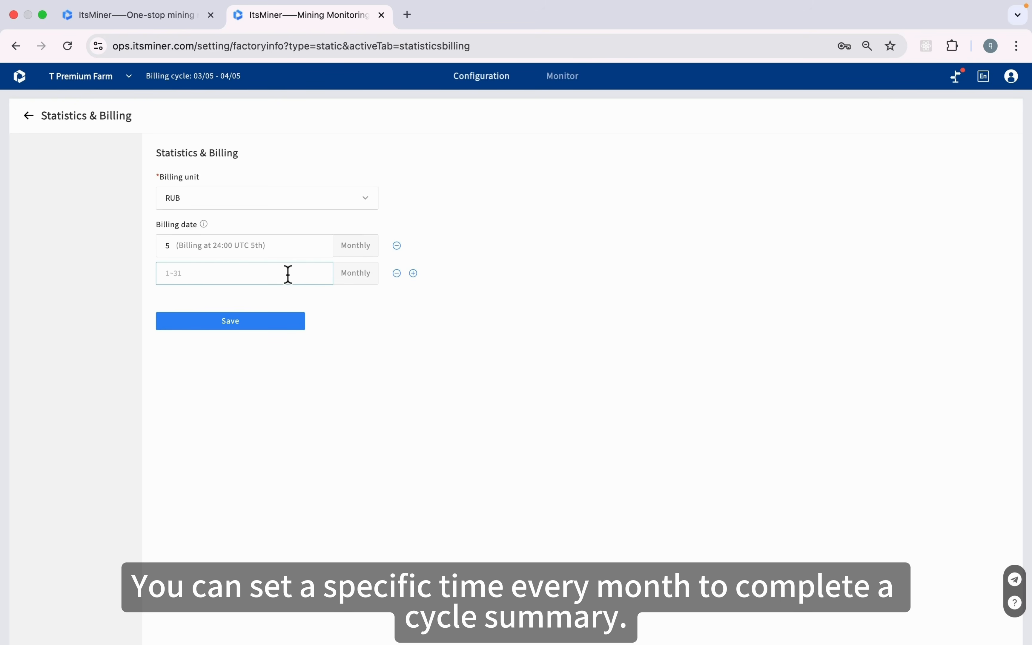
type("20")
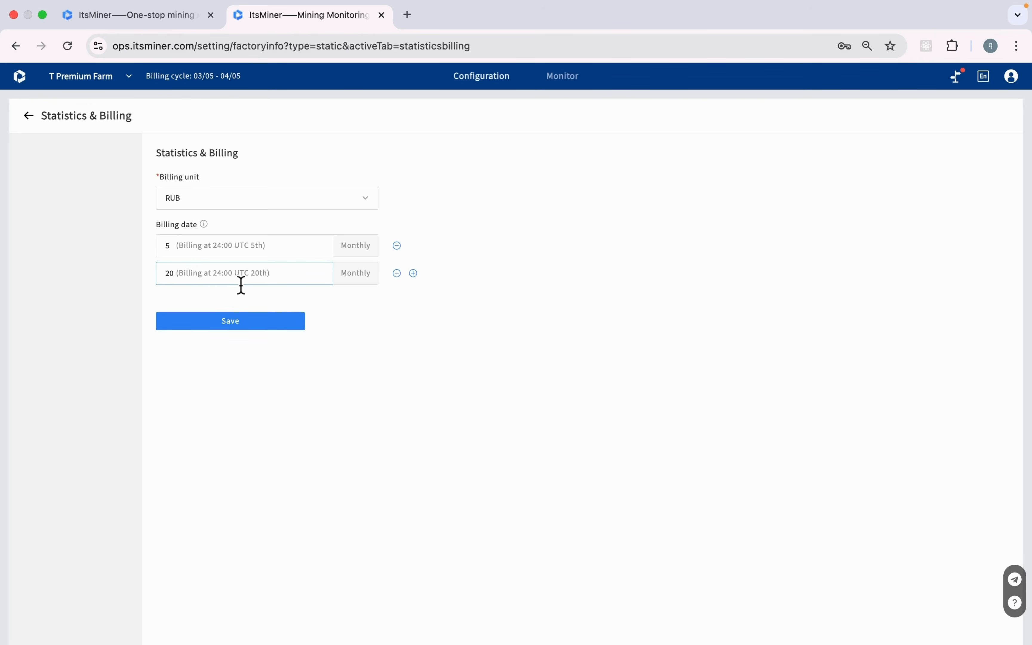
left_click(29, 116)
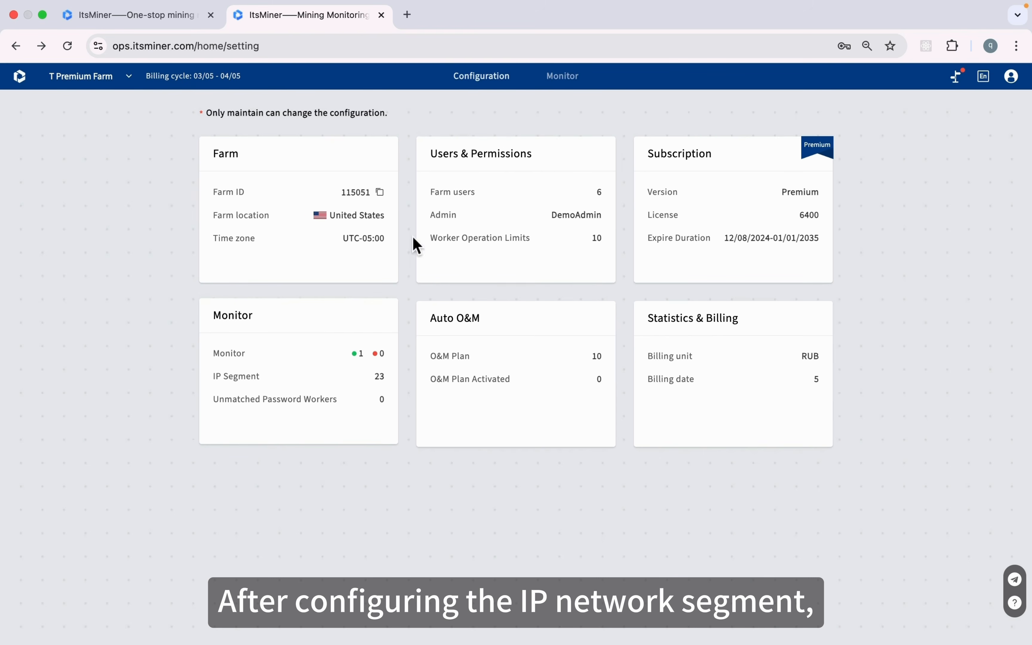
left_click(571, 88)
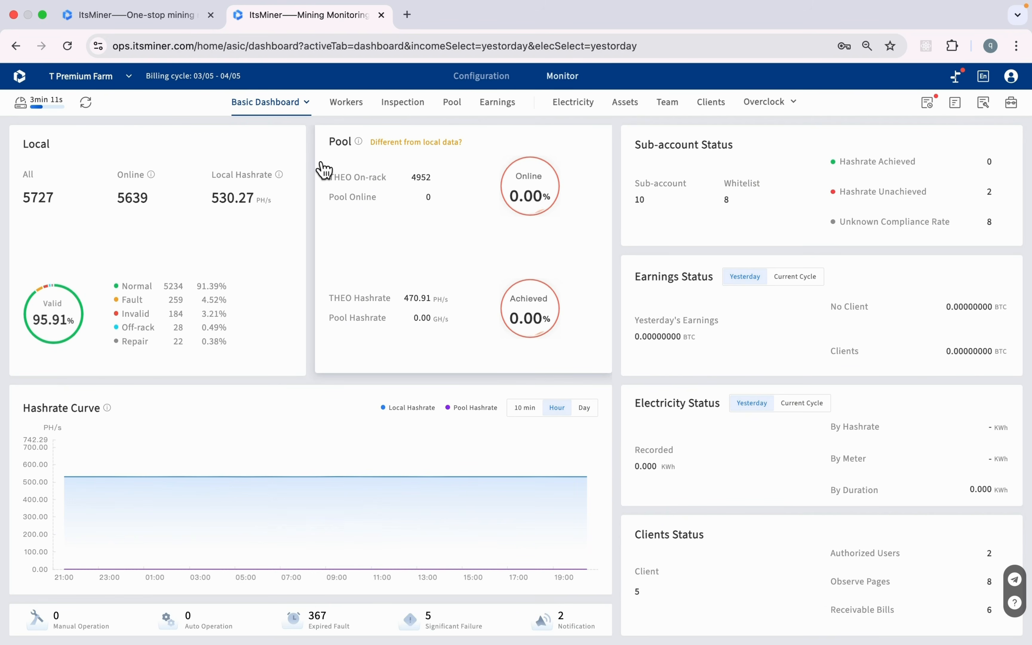
Open the Workers list showing all 5727 miners
left_click(347, 104)
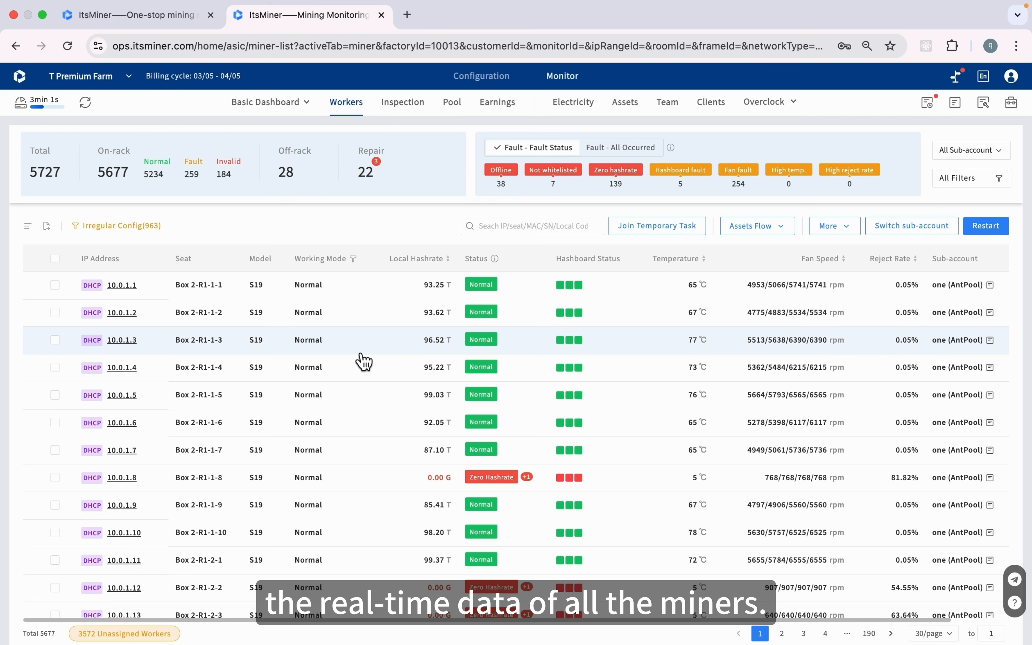
scroll(364, 361, "down", 3)
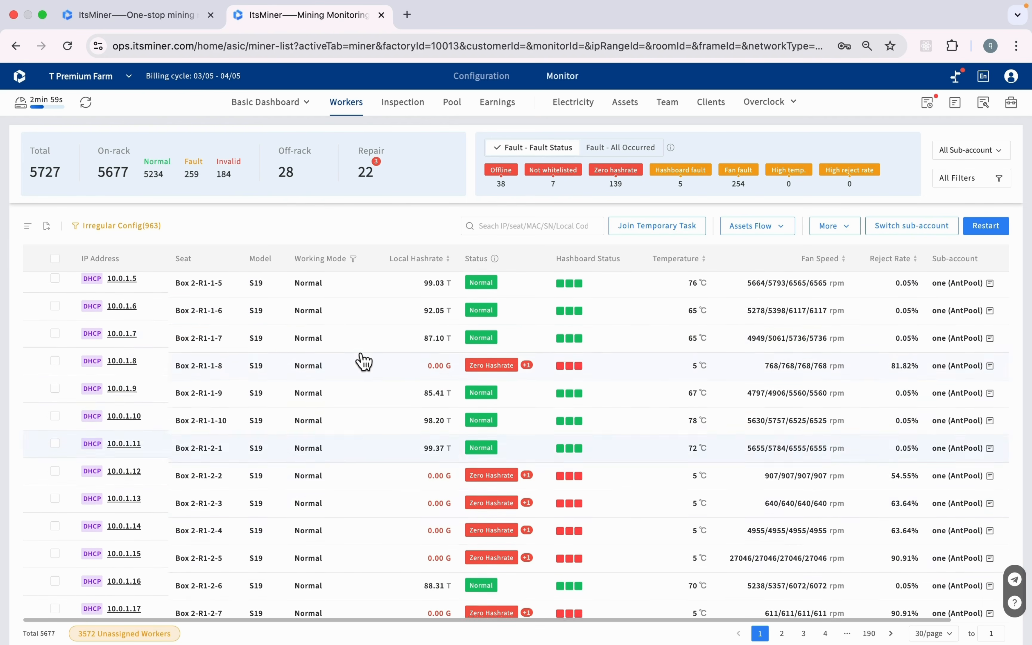
scroll(363, 361, "up", 3)
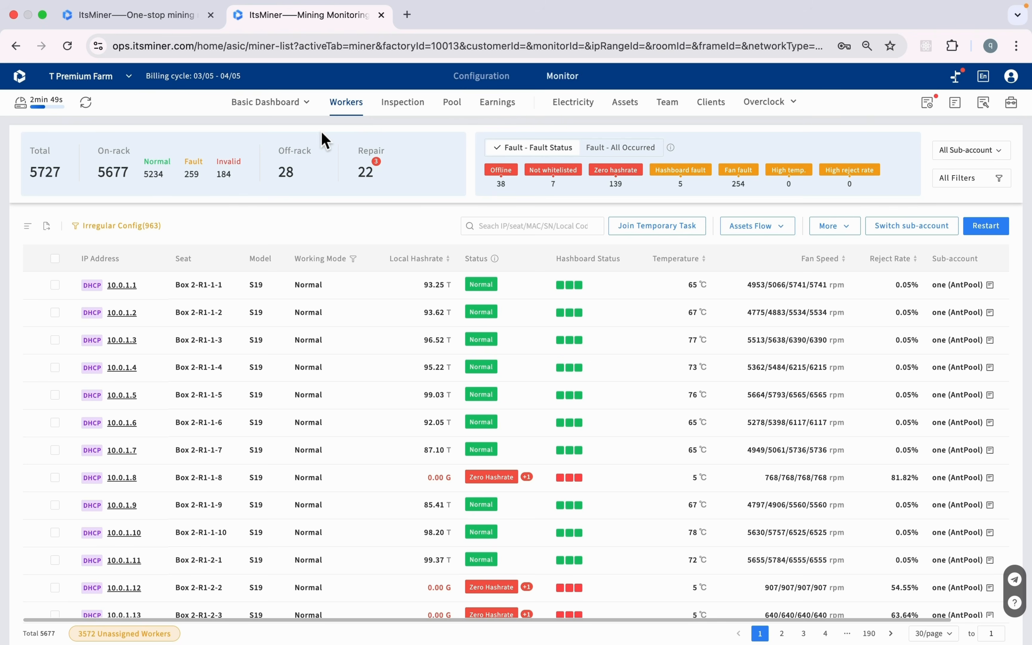
mouse_move(289, 125)
mouse_move(243, 113)
mouse_move(301, 108)
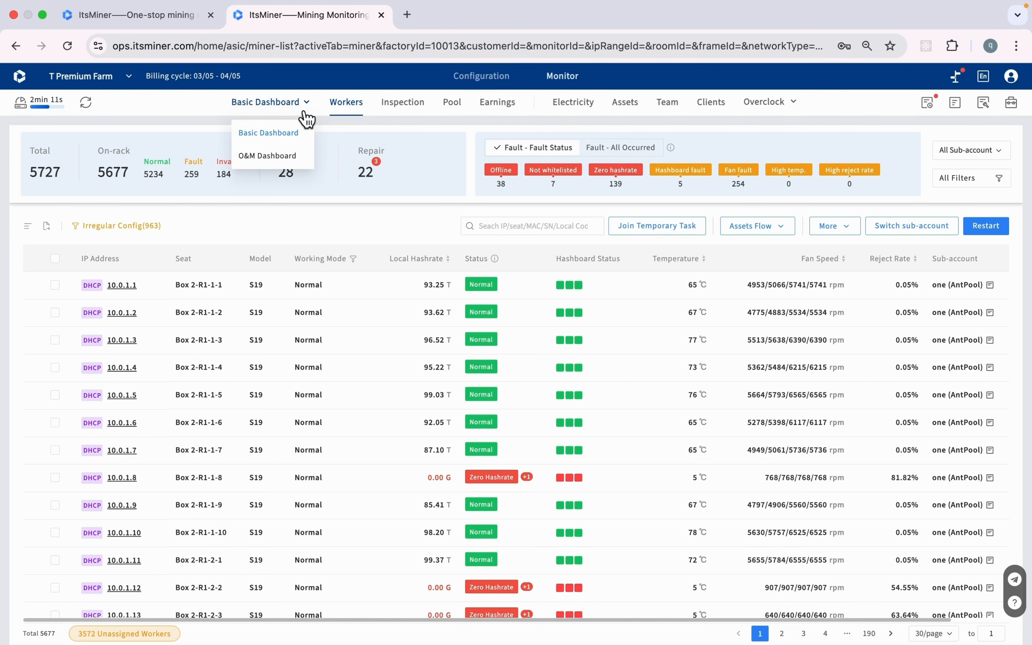
Return to the Basic Dashboard with its pool, sub-account and earnings summaries
left_click(298, 137)
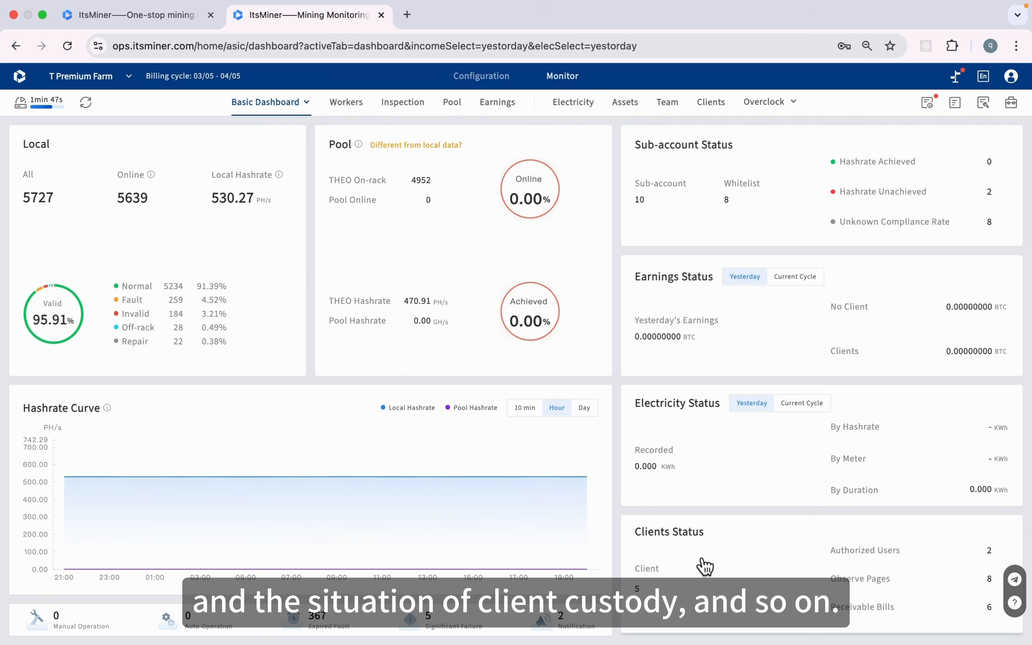
mouse_move(306, 99)
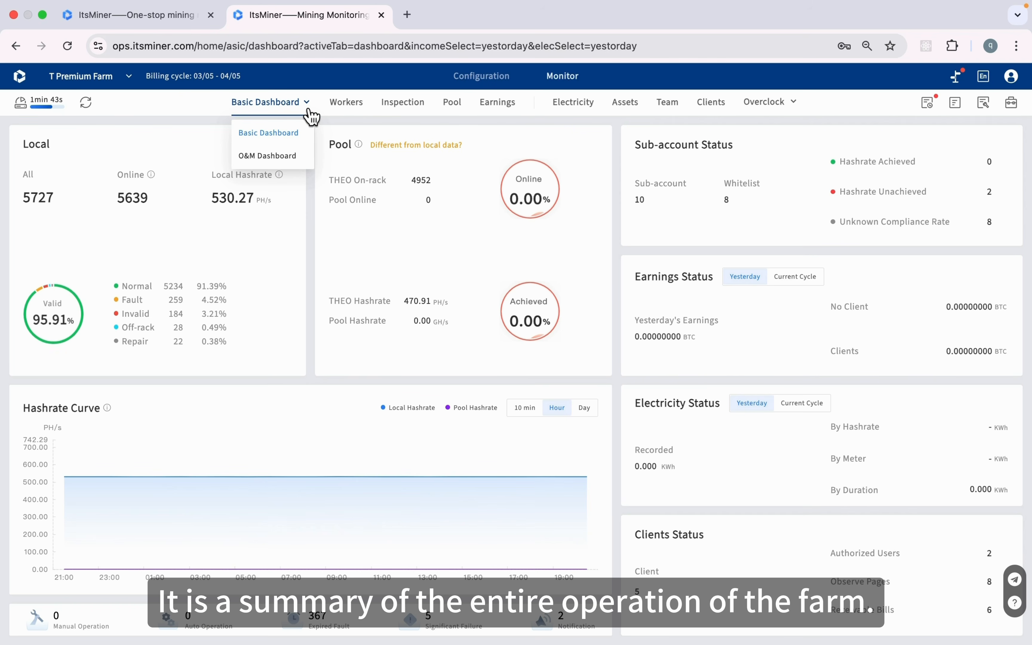
left_click(279, 156)
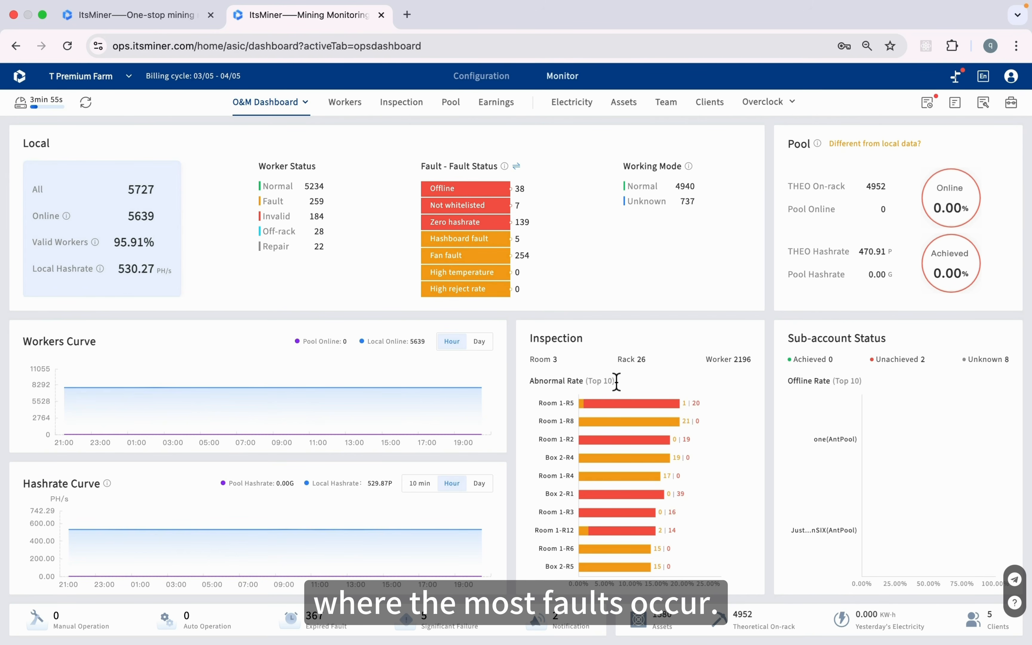
Review the O&M dashboard's Abnormal Rate bars, then return to the Workers miner list
mouse_move(621, 412)
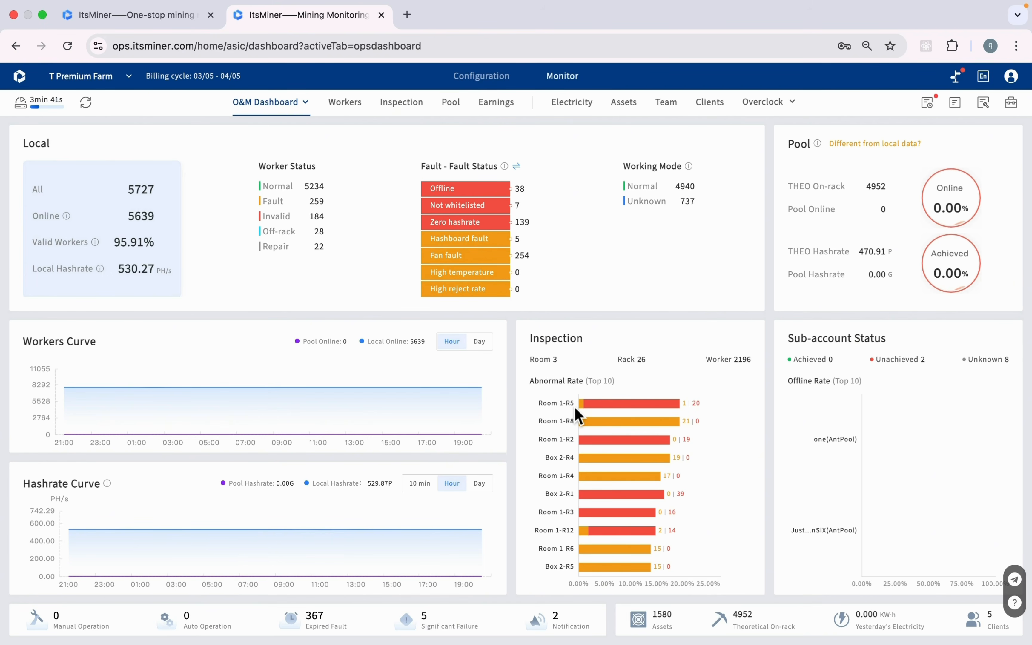
mouse_move(590, 409)
left_click(342, 113)
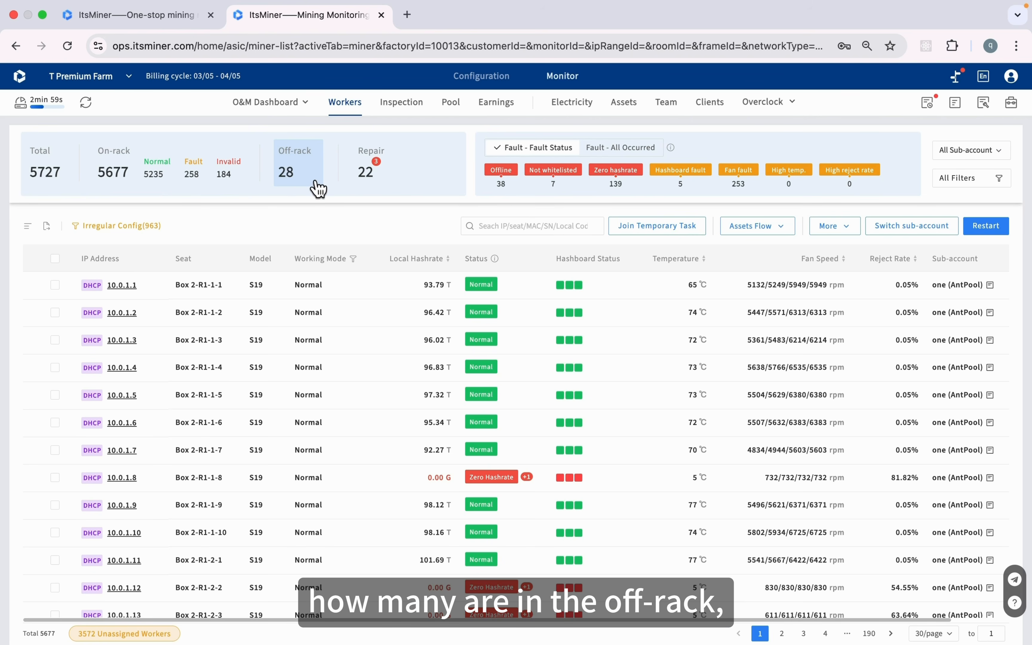
mouse_move(406, 191)
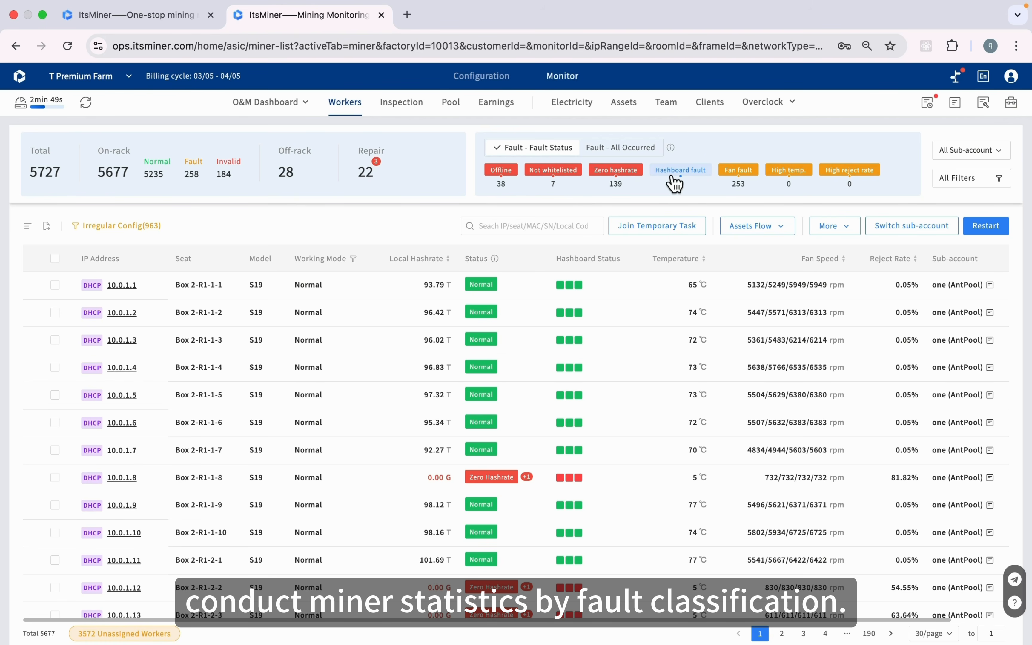
Show hashboard-fault miners and pick Room 1, AntMiner and S19j Pro in All Filters
left_click(693, 179)
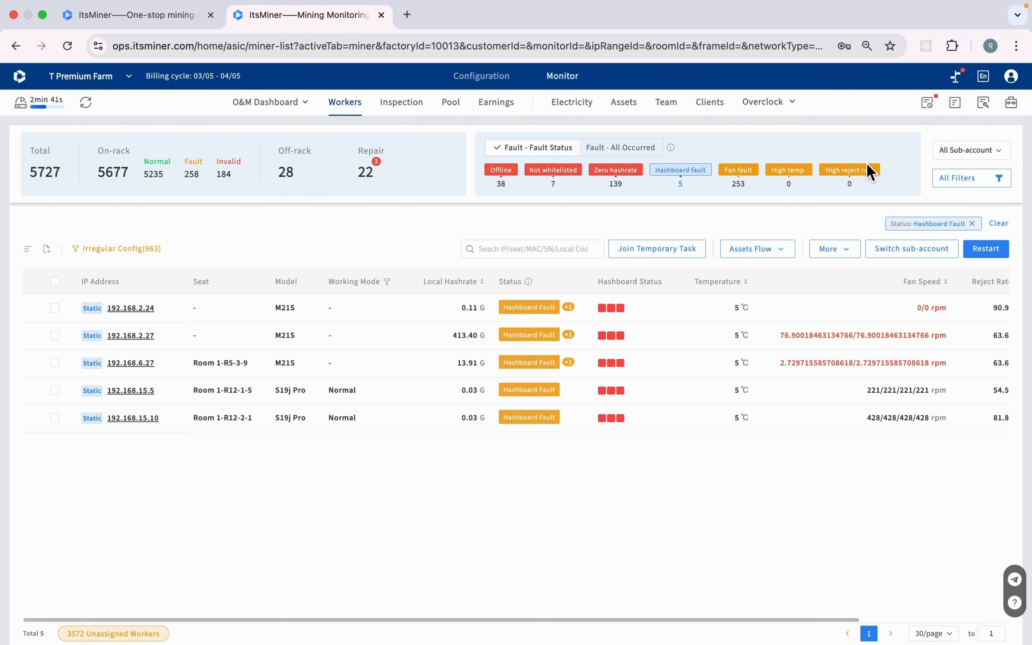
left_click(986, 188)
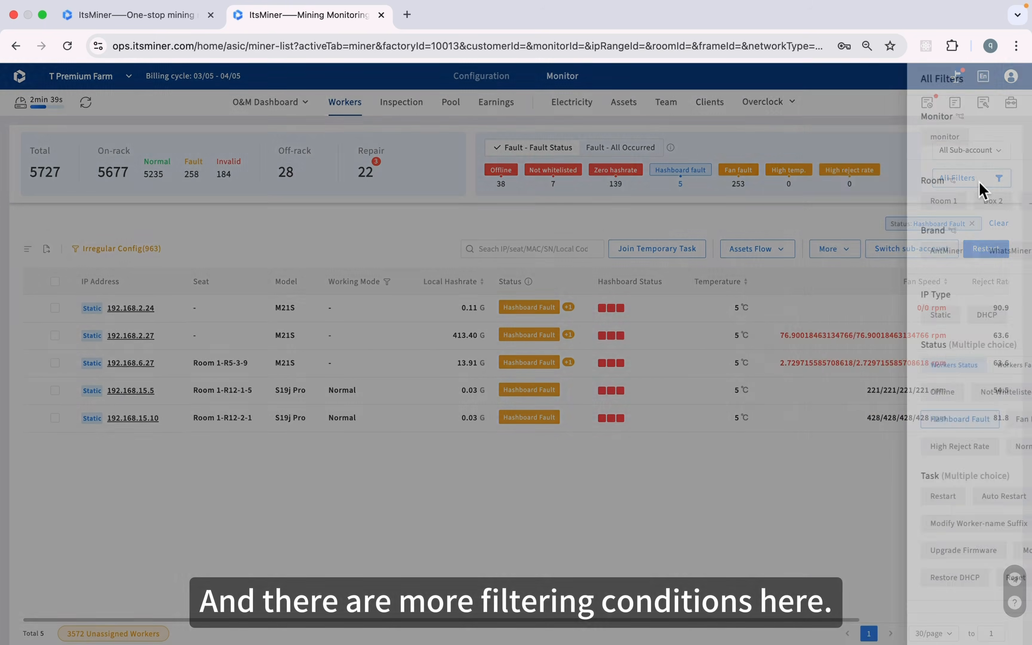
left_click(806, 143)
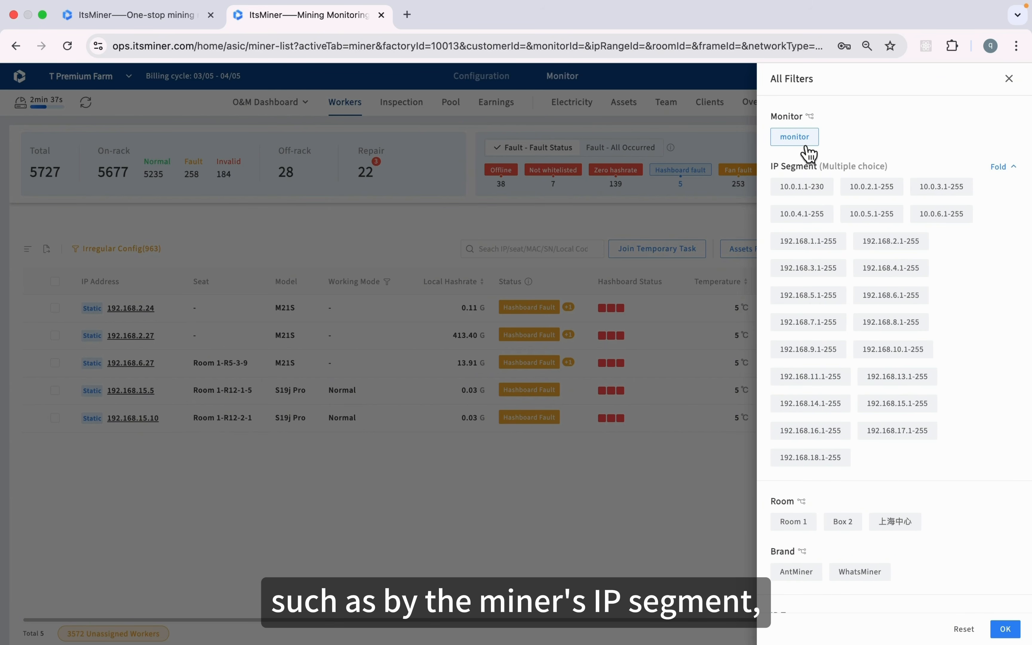
scroll(822, 279, "down", 5)
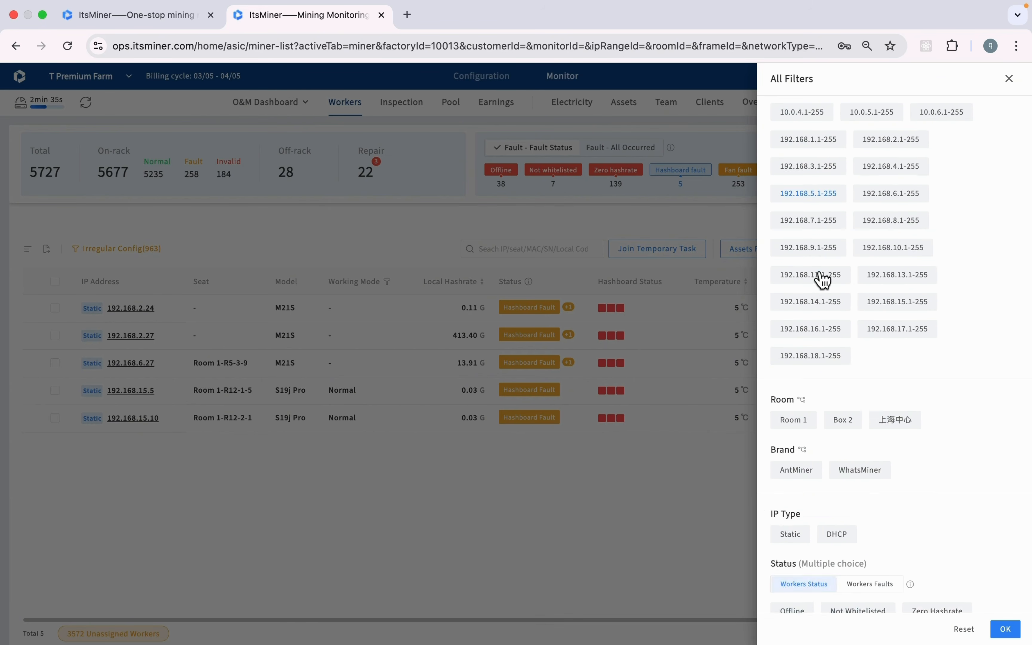
left_click(807, 346)
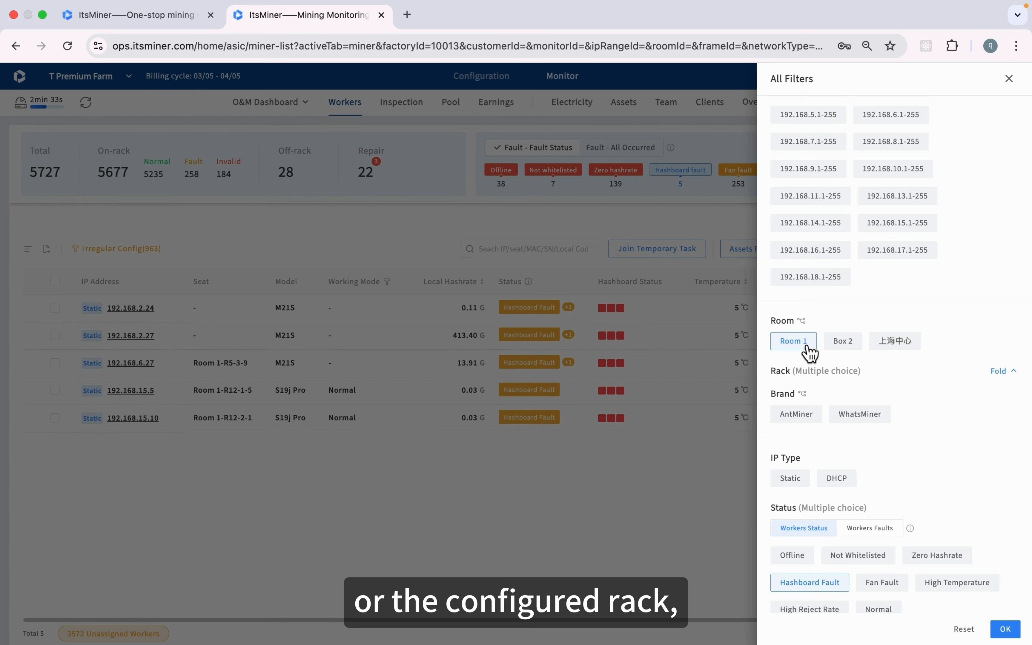
scroll(839, 416, "down", 3)
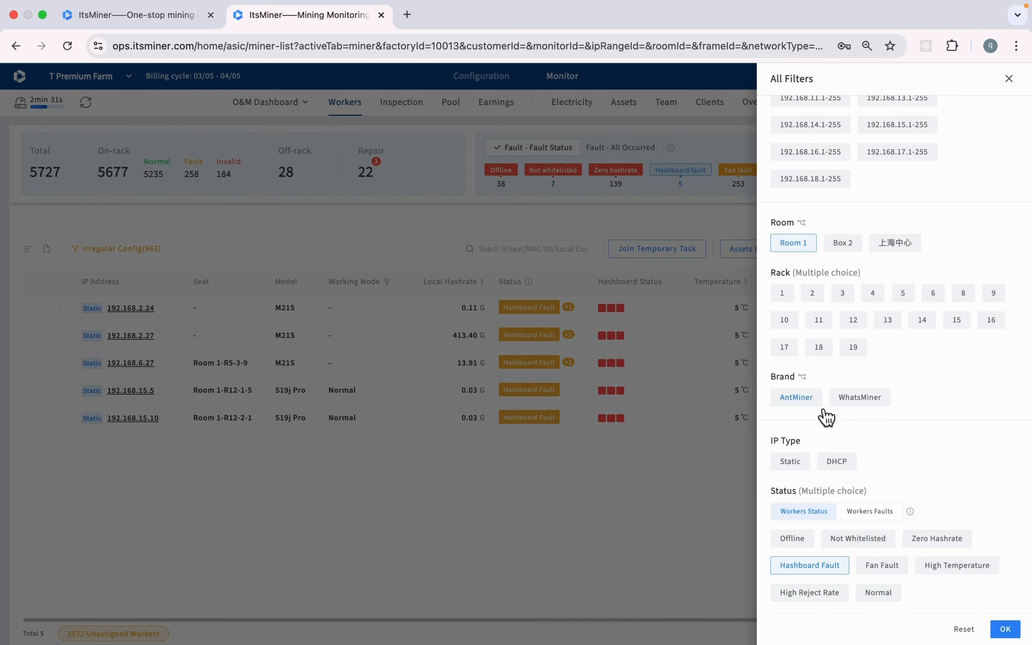
left_click(808, 406)
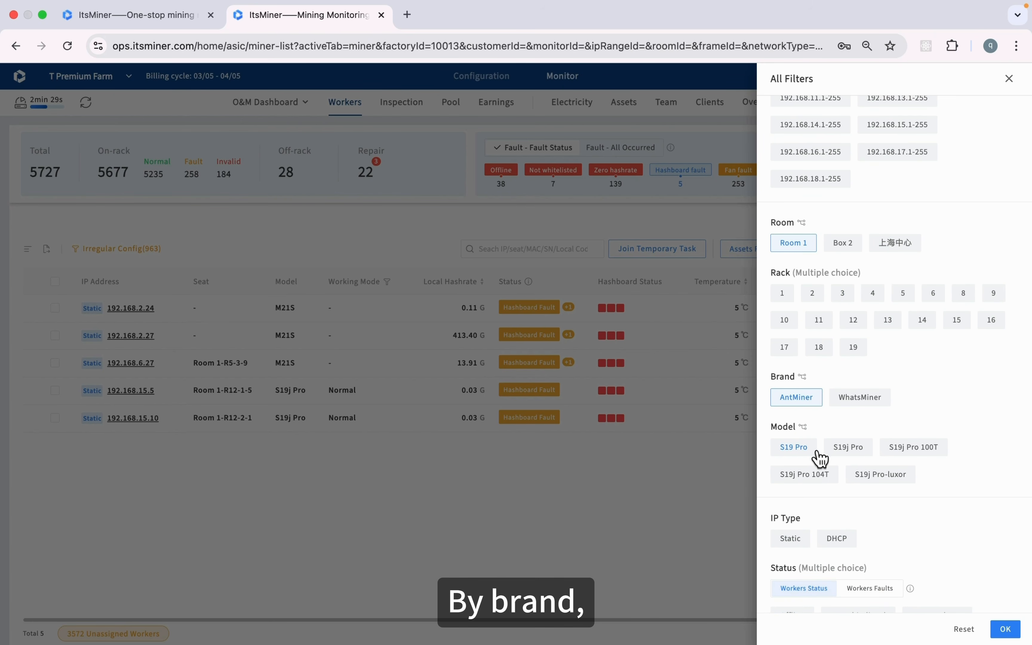
left_click(849, 447)
Apply the Room 1 / AntMiner / S19j Pro filters, then clear all filter chips
scroll(847, 459, "down", 3)
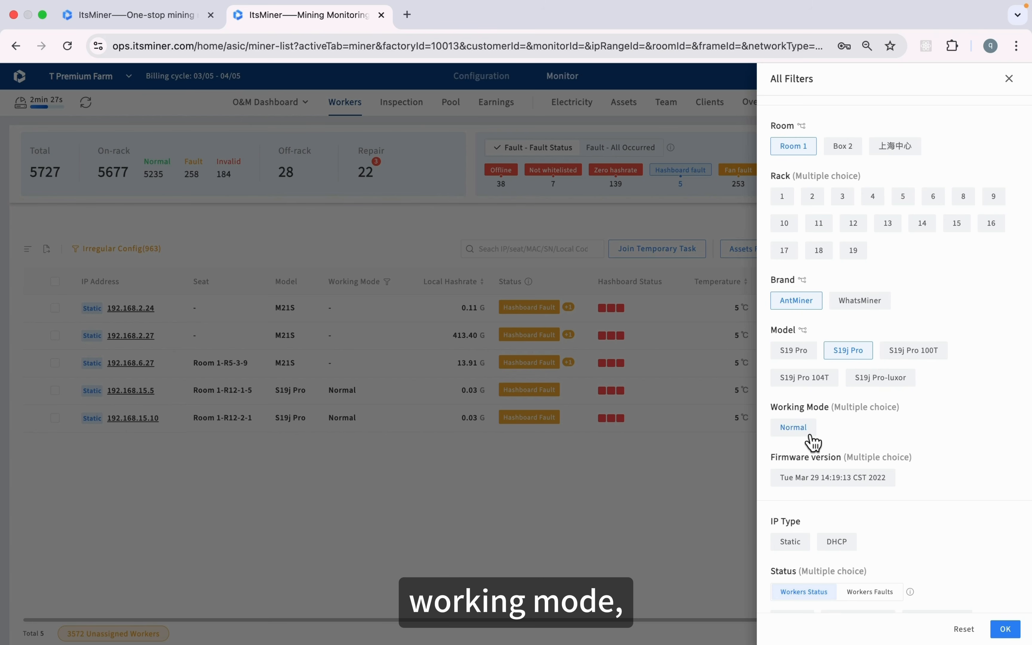
scroll(834, 477, "down", 6)
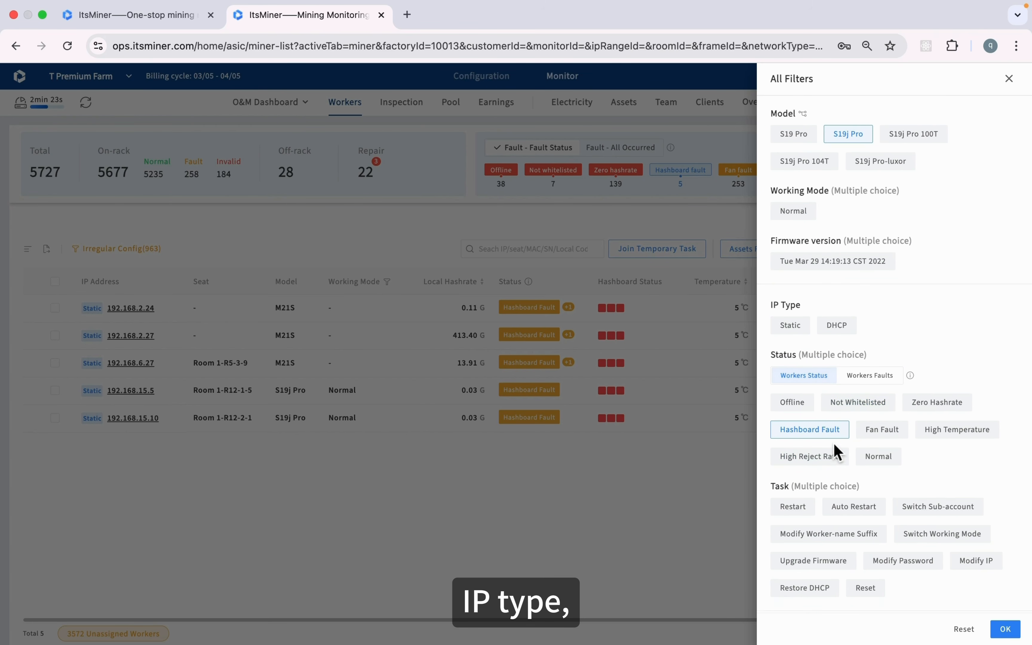
scroll(836, 452, "down", 2)
scroll(846, 467, "down", 2)
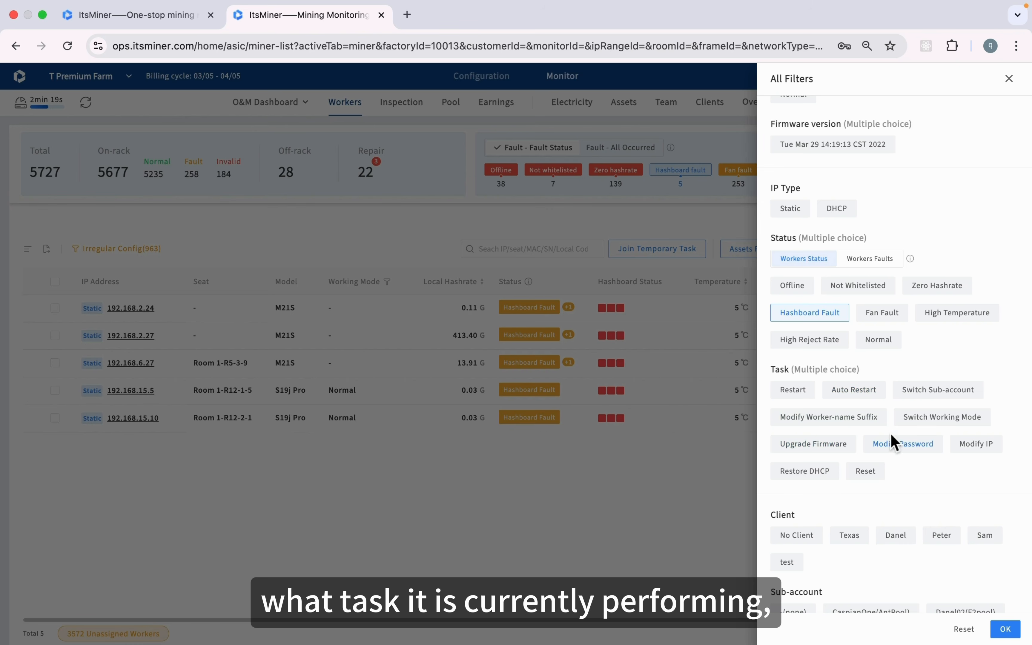
scroll(830, 430, "down", 2)
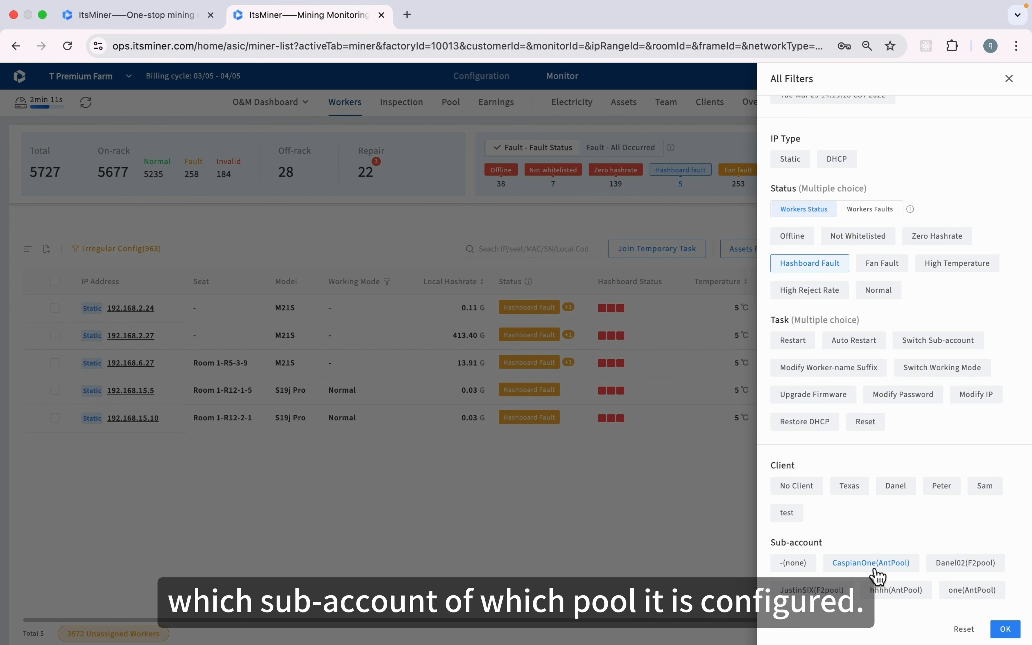
scroll(895, 532, "up", 8)
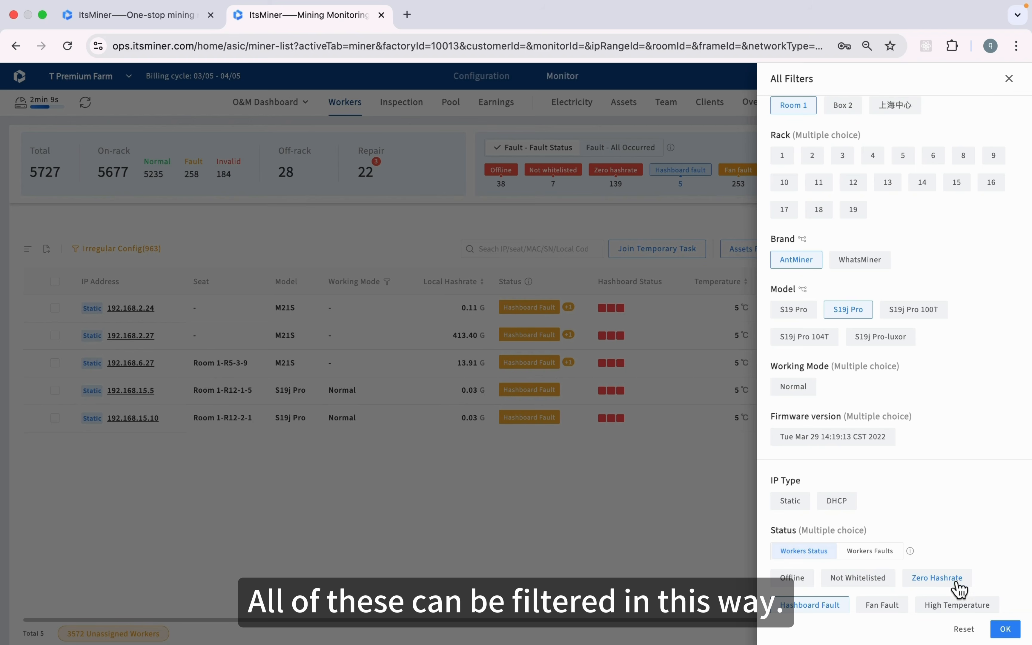
left_click(1006, 629)
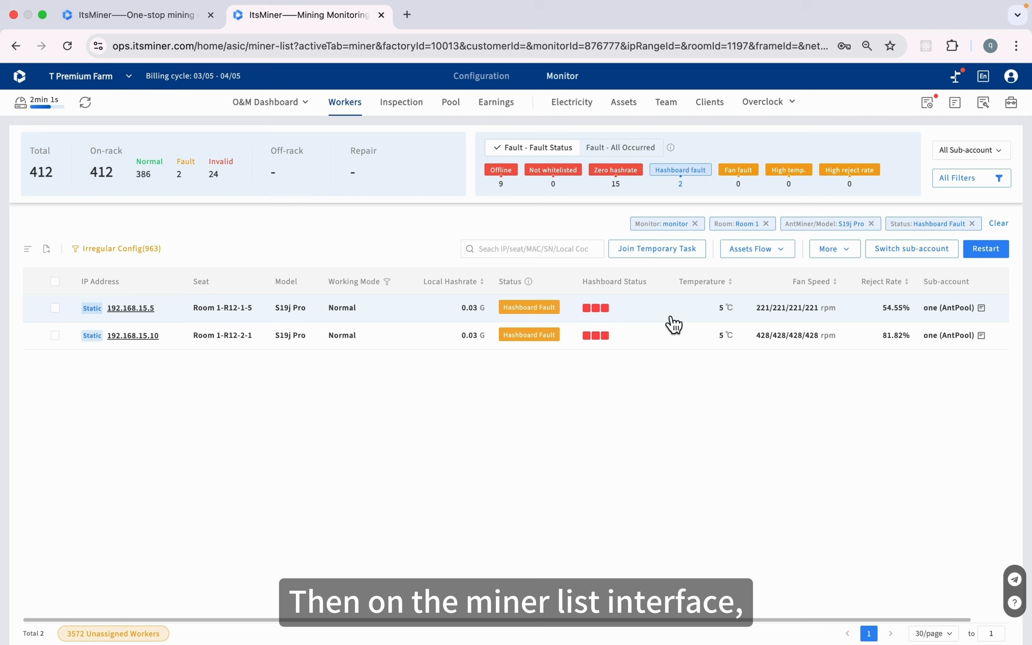
left_click(1002, 225)
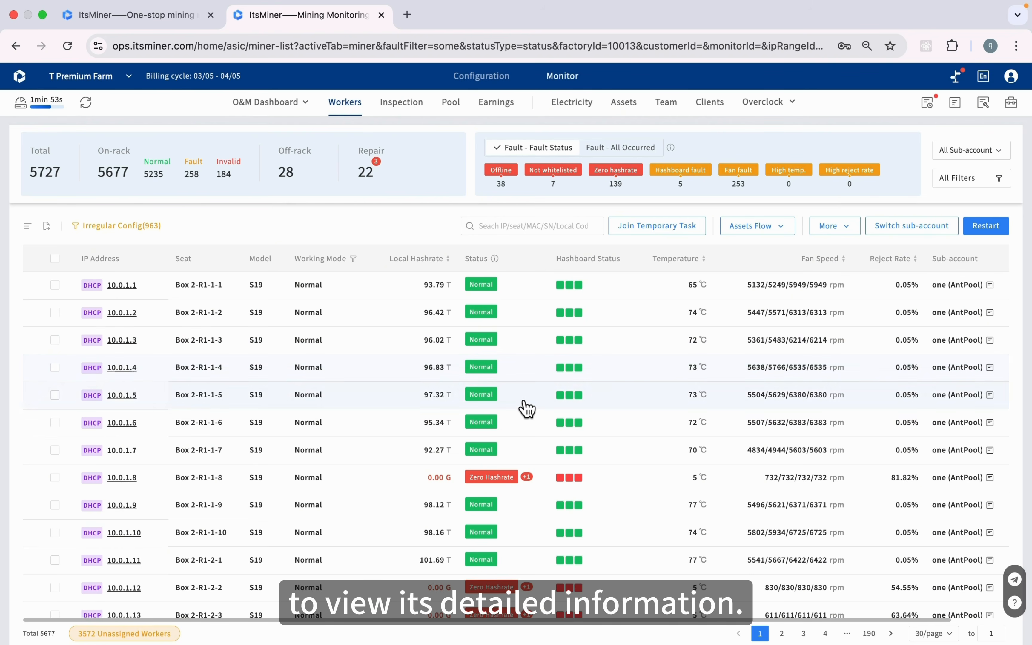
scroll(527, 425, "down", 2)
Open the detail panel for miner 10.0.1.6
left_click(532, 383)
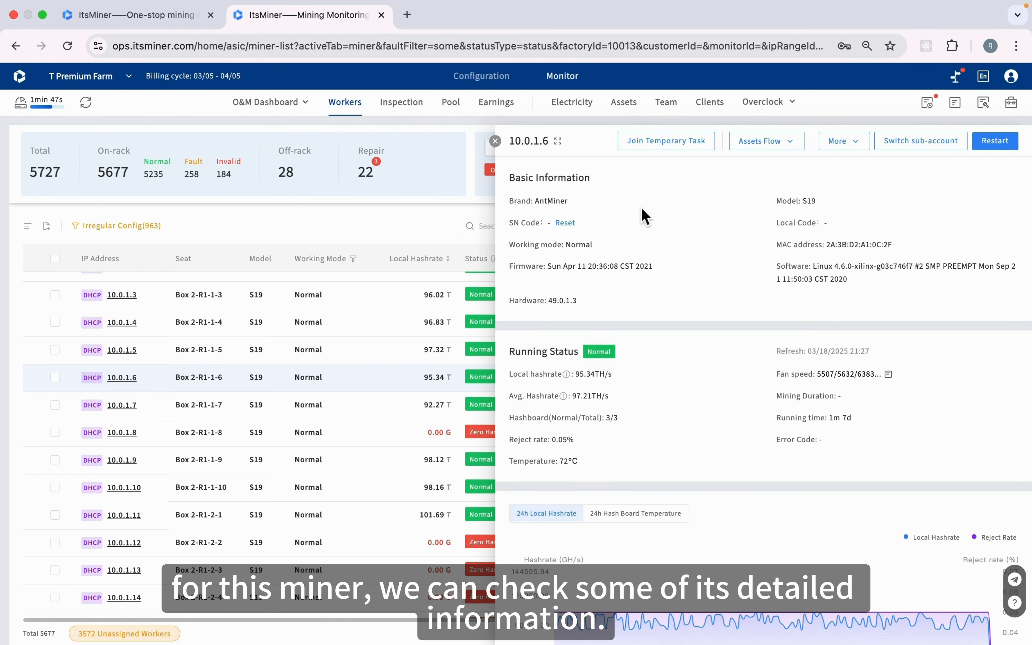
scroll(626, 390, "down", 3)
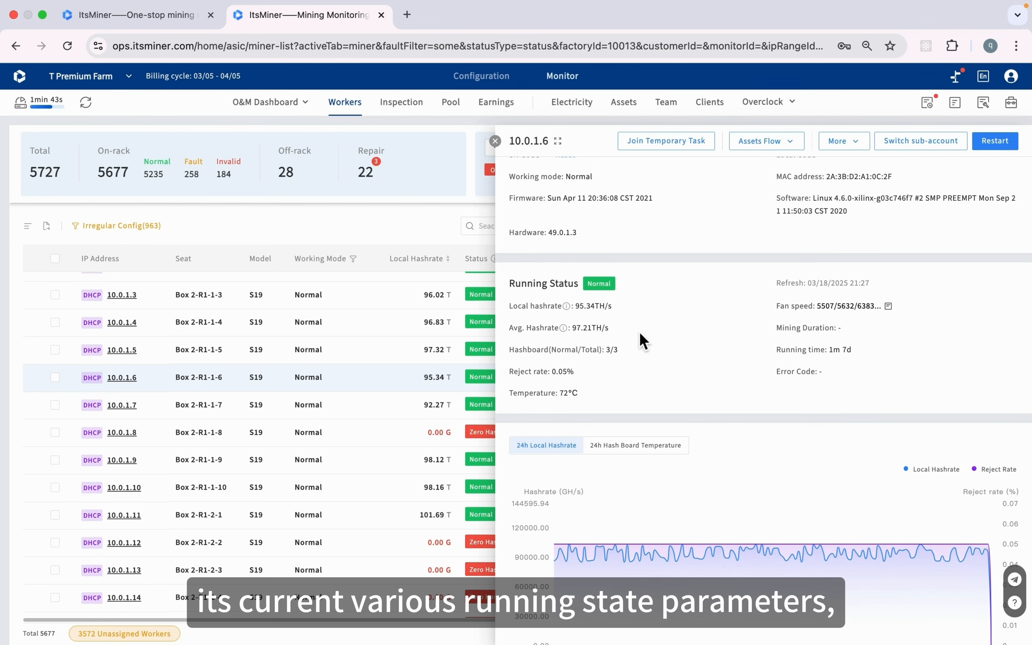
scroll(640, 376, "down", 3)
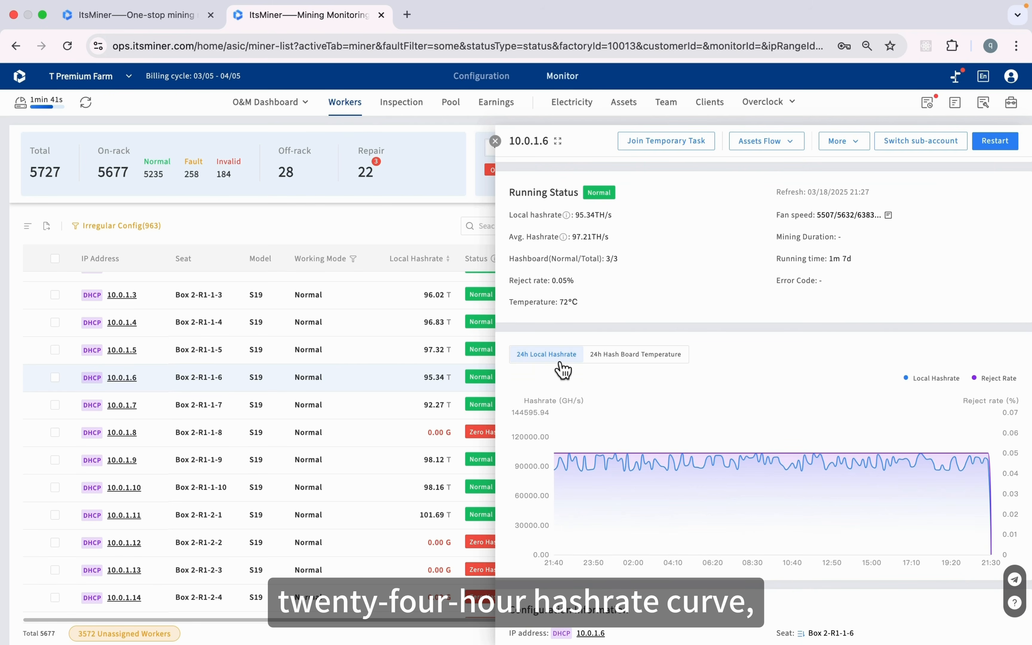
Show the 24h Hash Board Temperature chart and look through the panel's sections
left_click(607, 364)
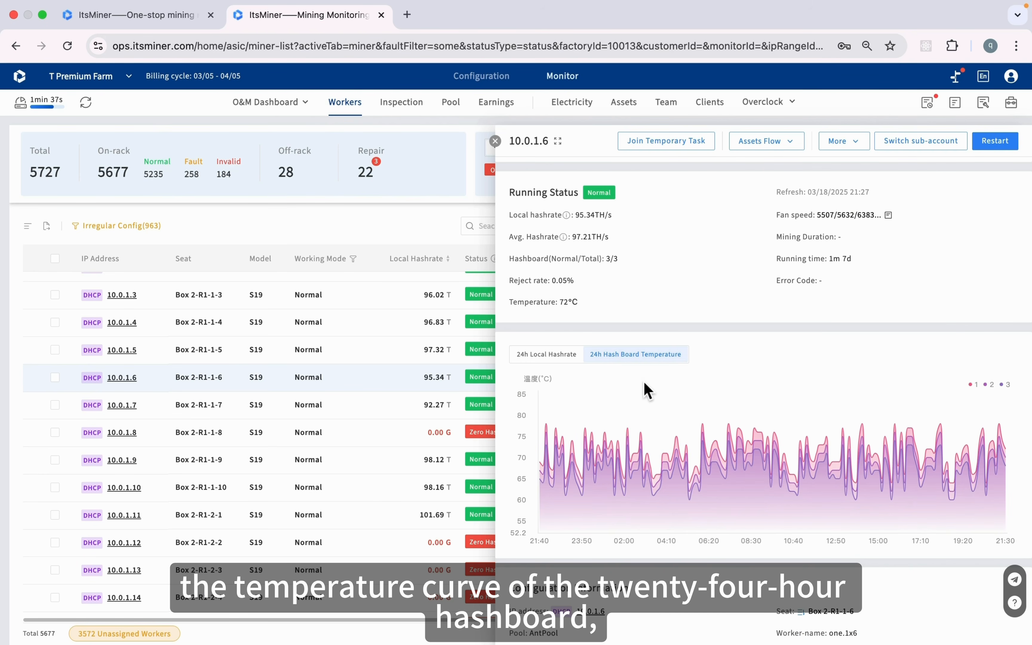
scroll(645, 383, "down", 9)
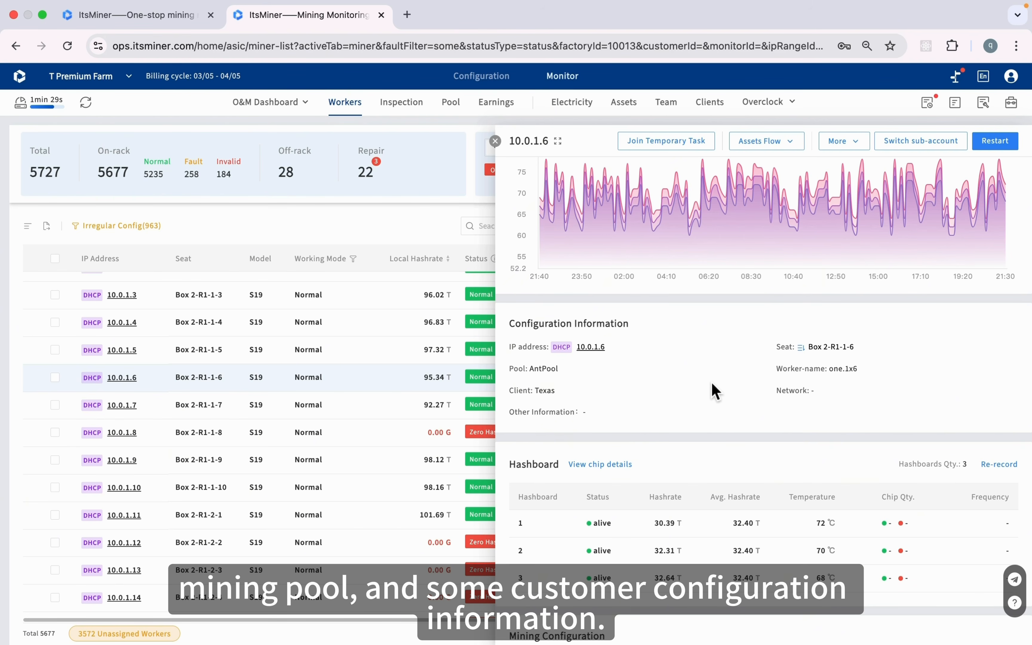
scroll(711, 383, "down", 5)
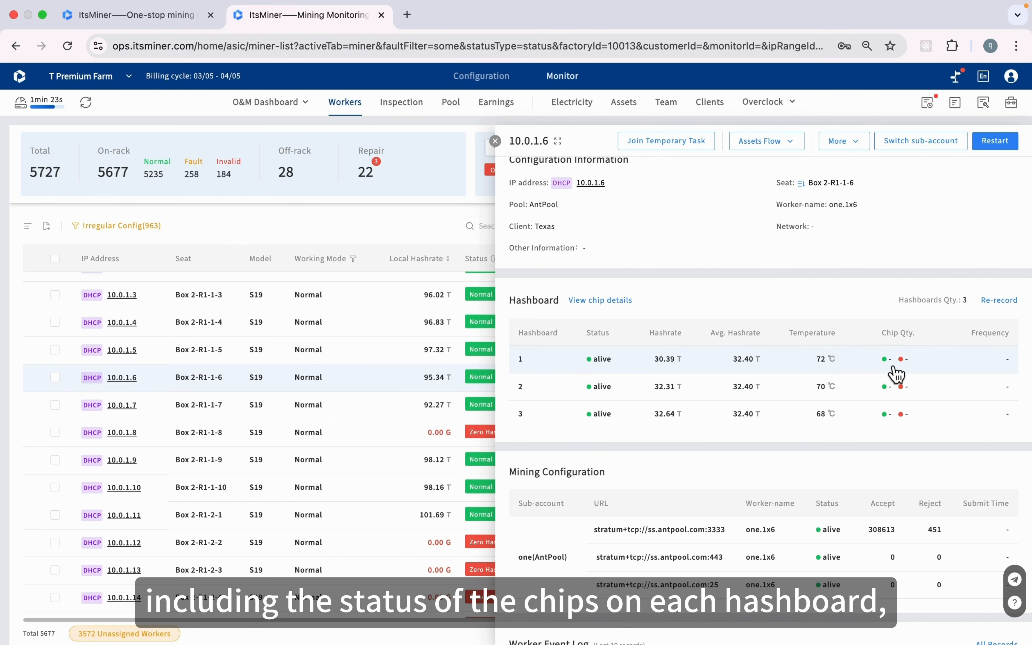
mouse_move(893, 366)
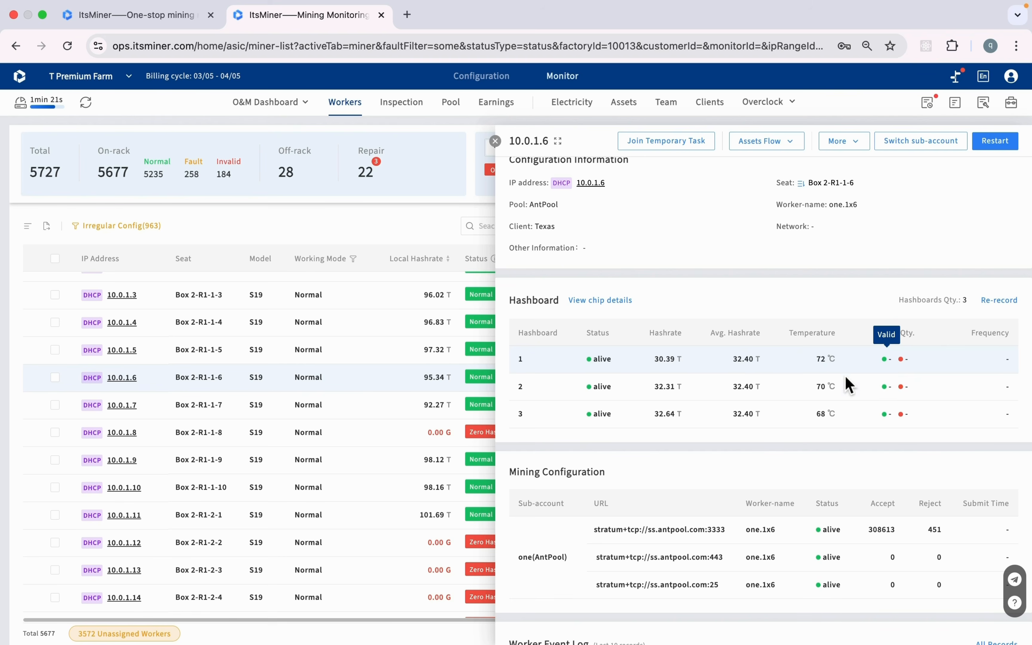
scroll(839, 375, "down", 3)
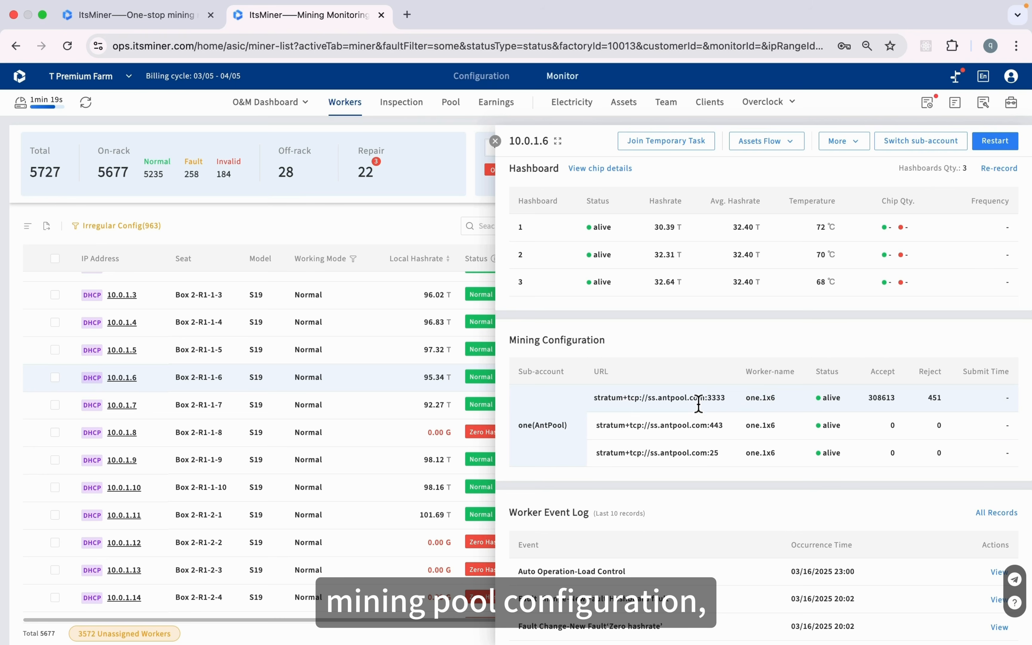
scroll(700, 452, "down", 5)
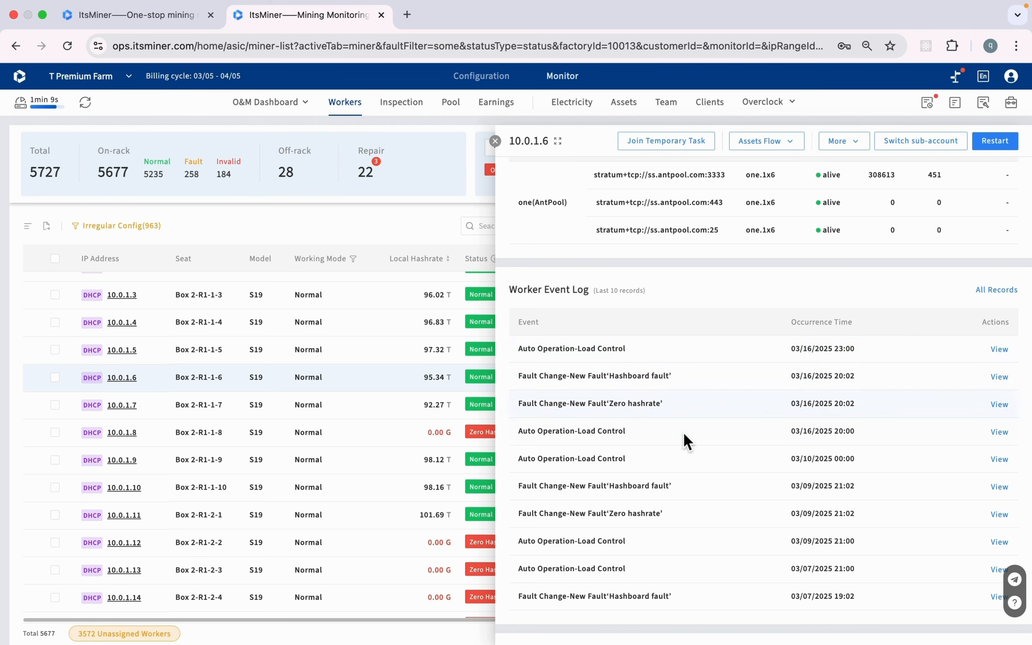
scroll(688, 482, "down", 8)
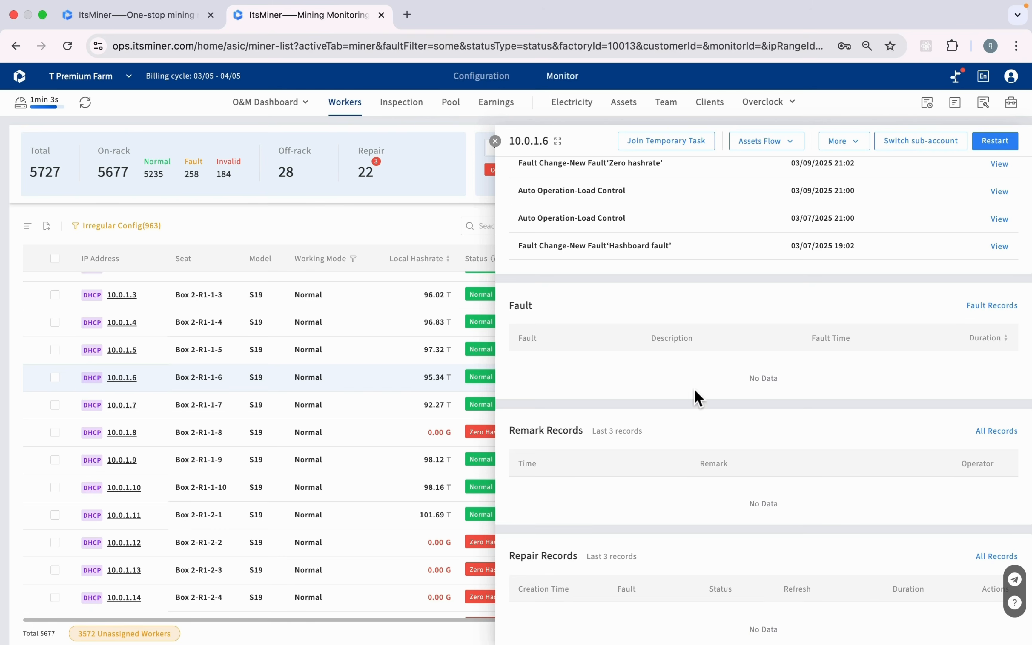
scroll(778, 484, "down", 1)
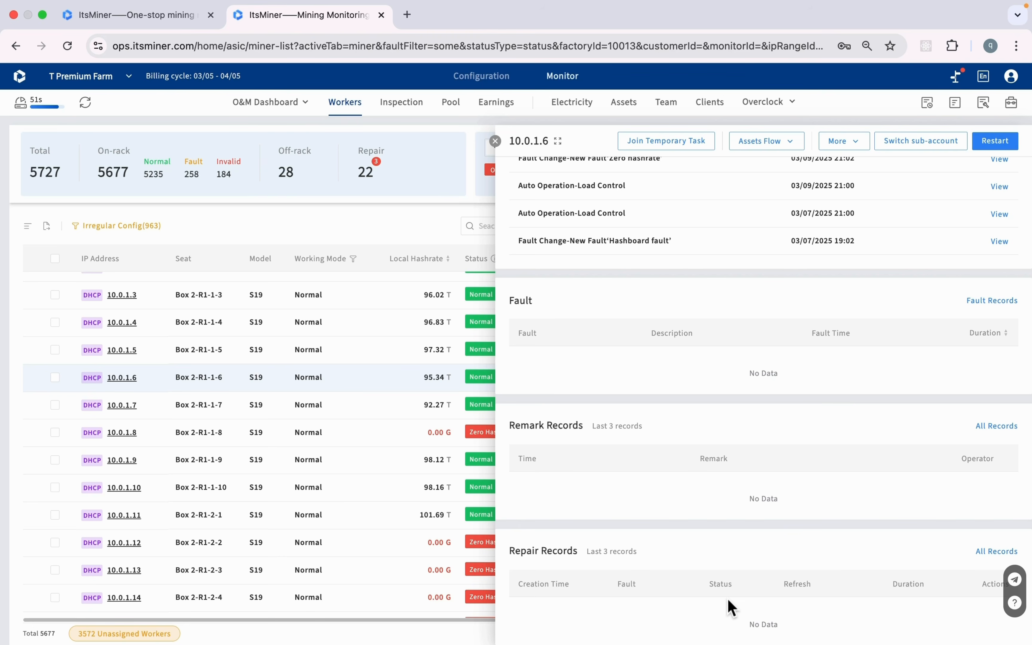
scroll(732, 378, "up", 10)
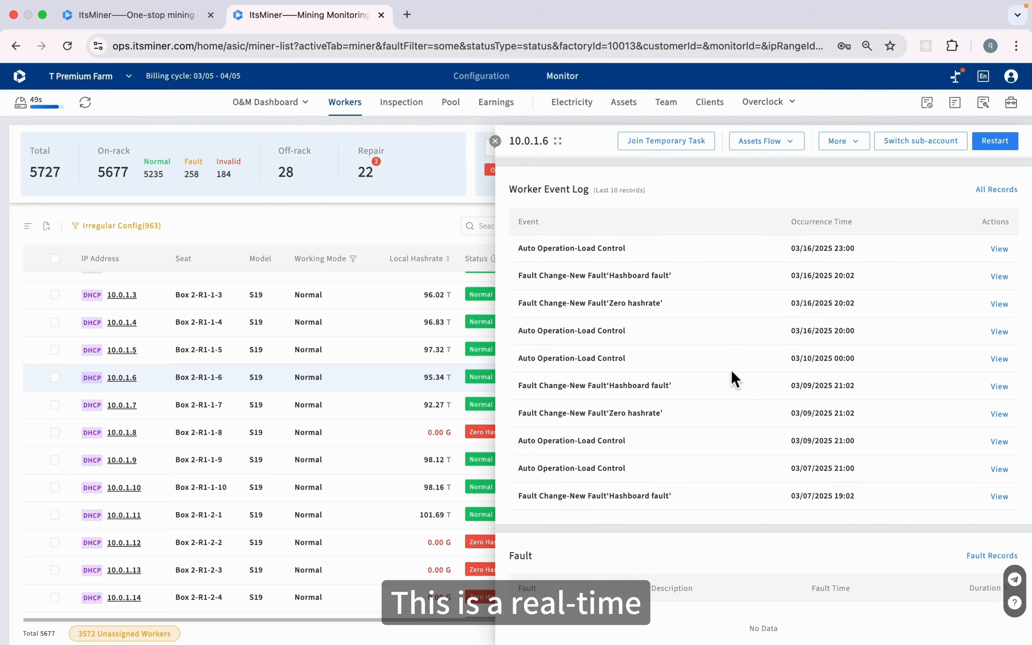
scroll(732, 377, "up", 7)
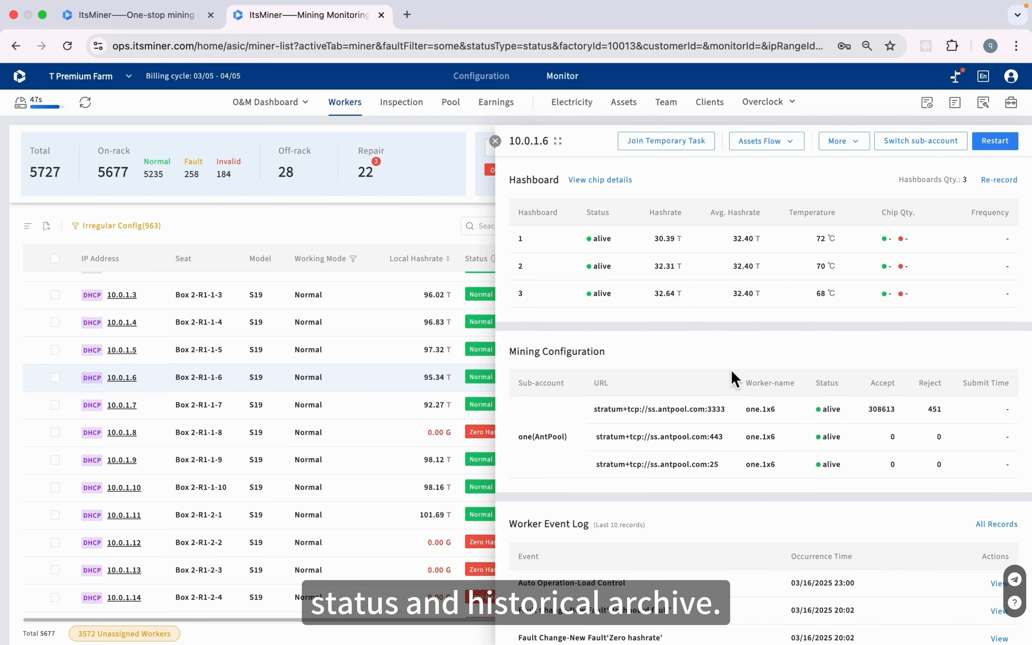
scroll(732, 378, "up", 7)
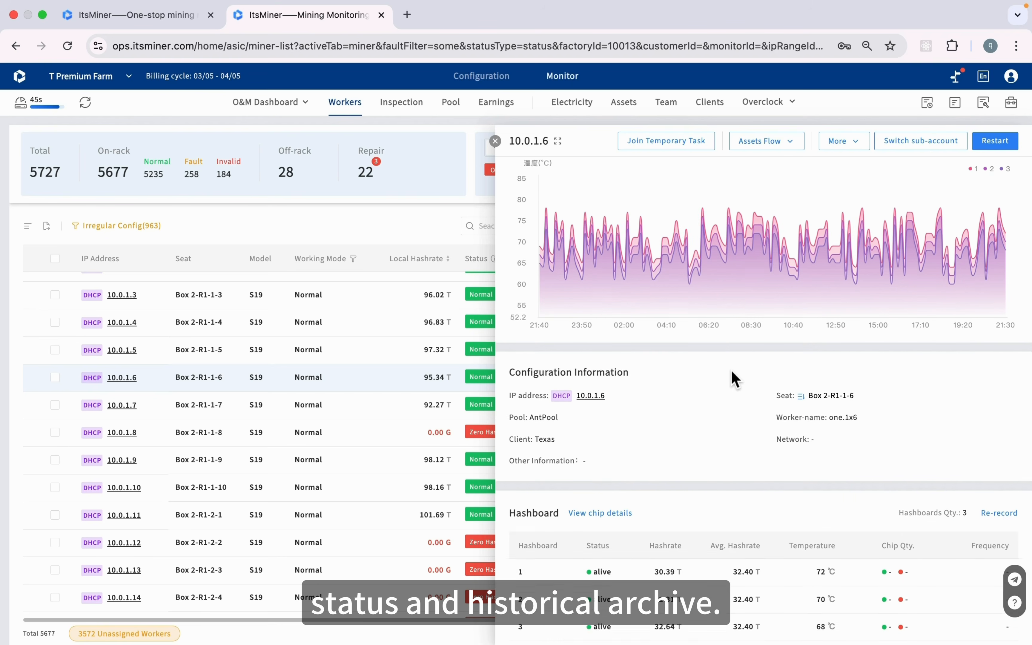
scroll(732, 378, "up", 4)
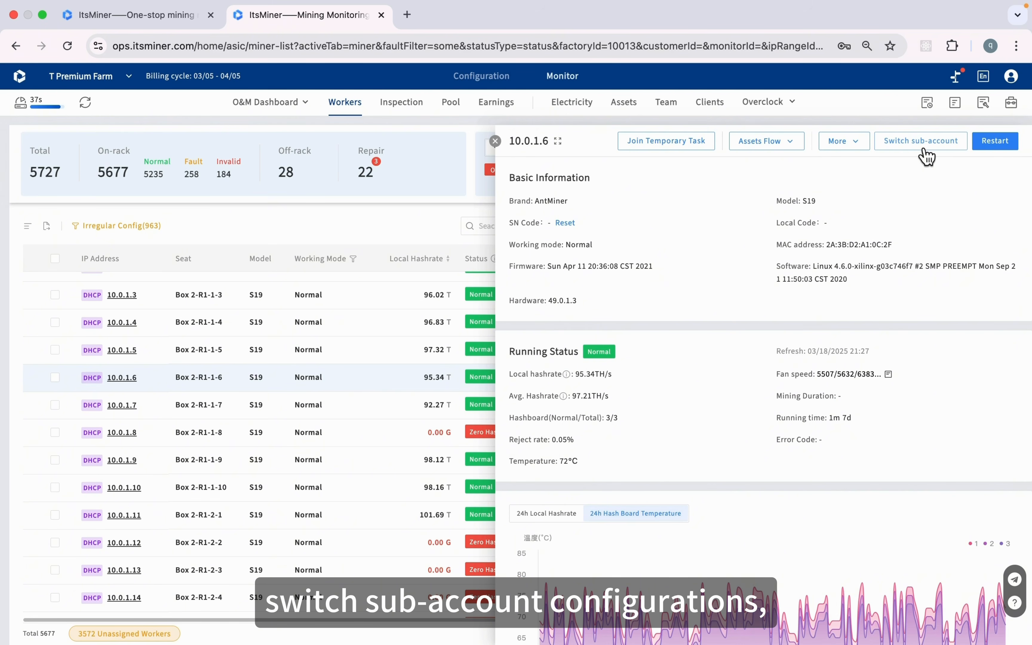
left_click(863, 147)
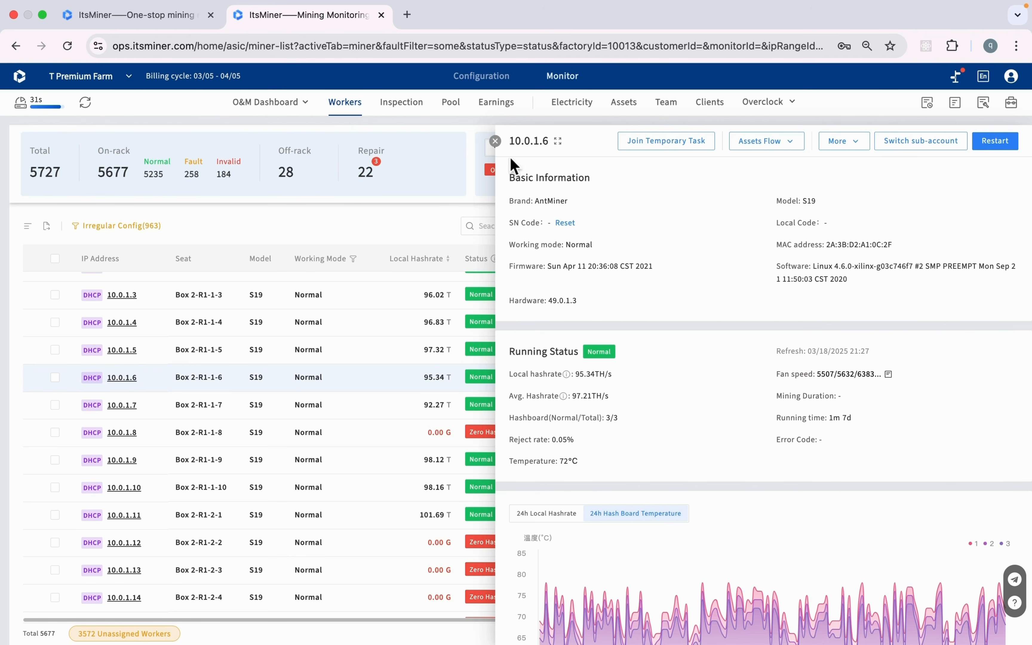
left_click(495, 141)
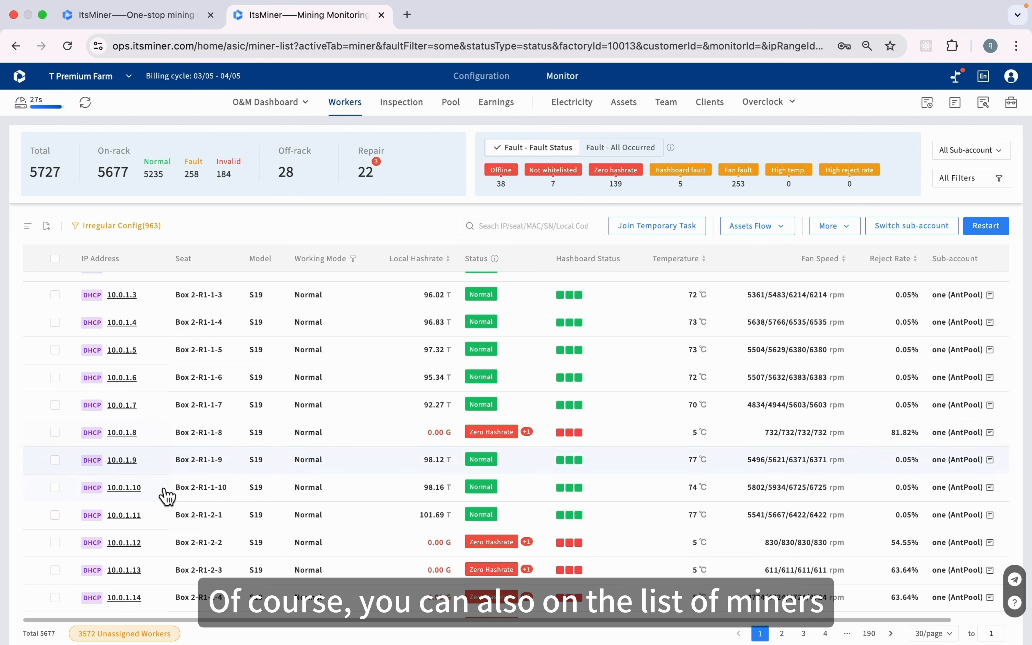
left_click(54, 258)
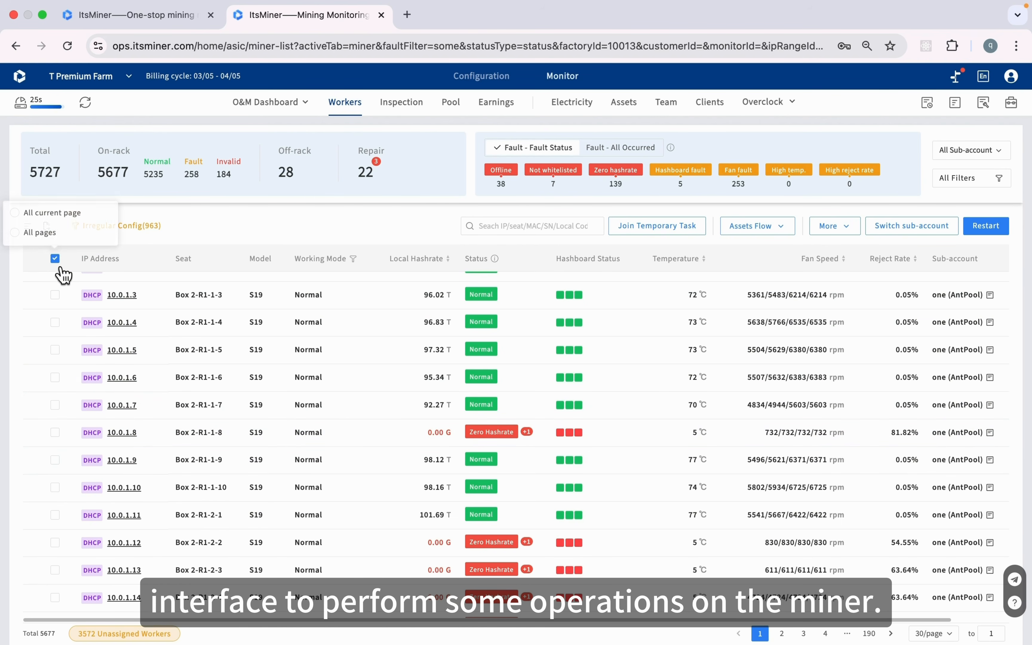
left_click(54, 218)
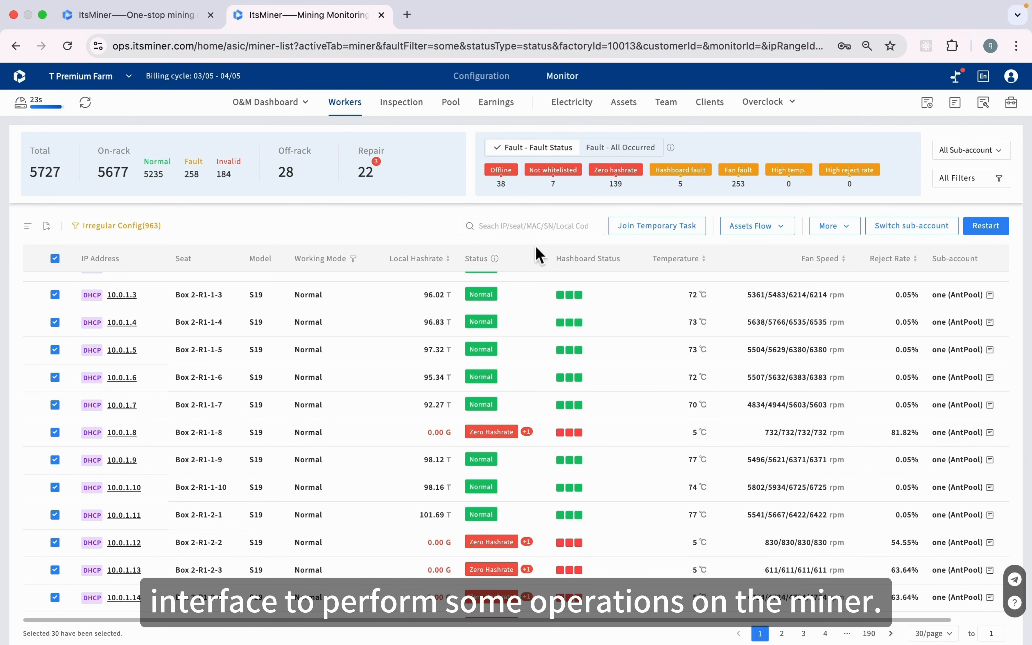
left_click(845, 237)
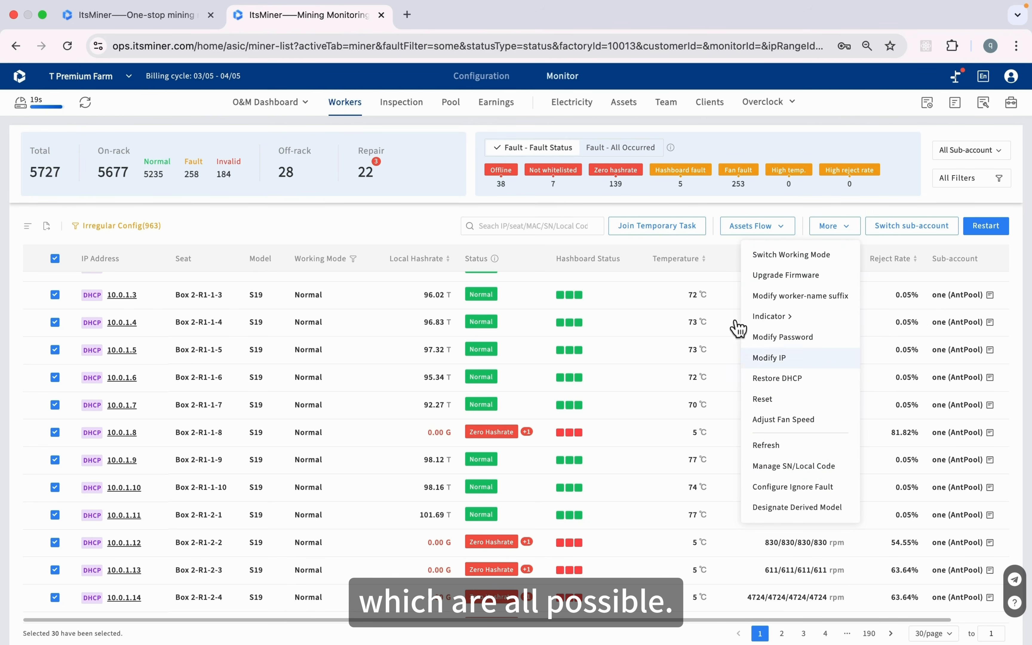
left_click(407, 232)
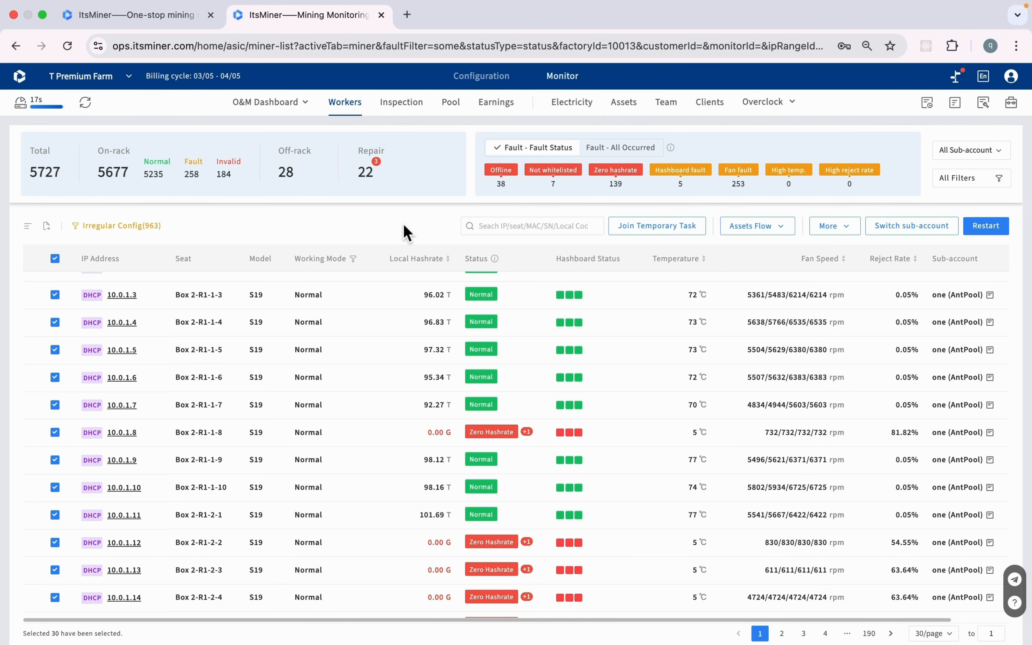
left_click(166, 233)
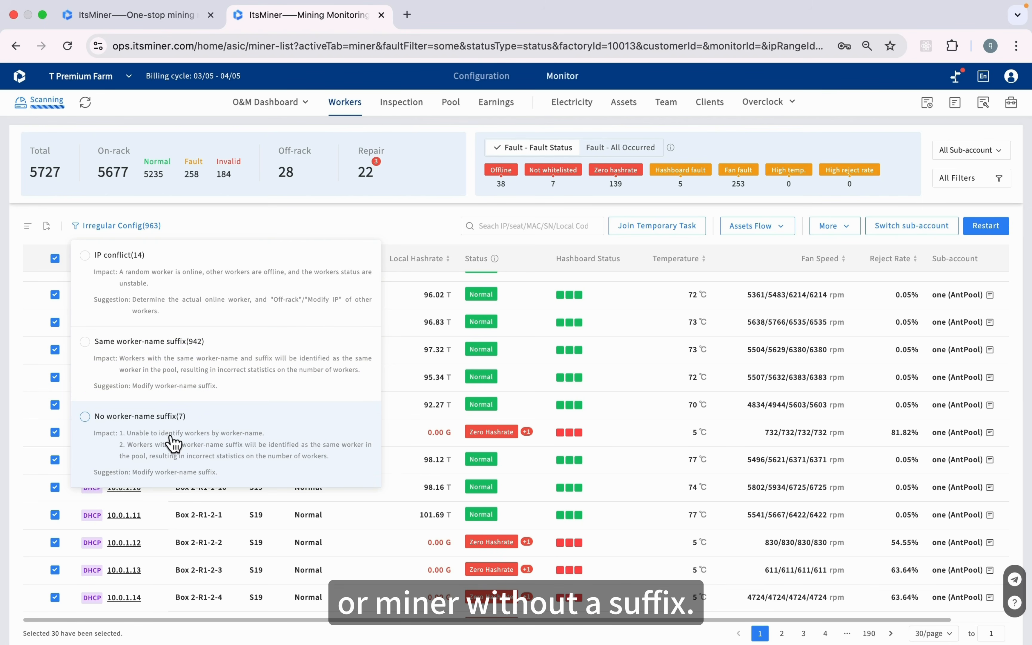
Filter to the 7 miners with no worker-name suffix and select them all
left_click(148, 432)
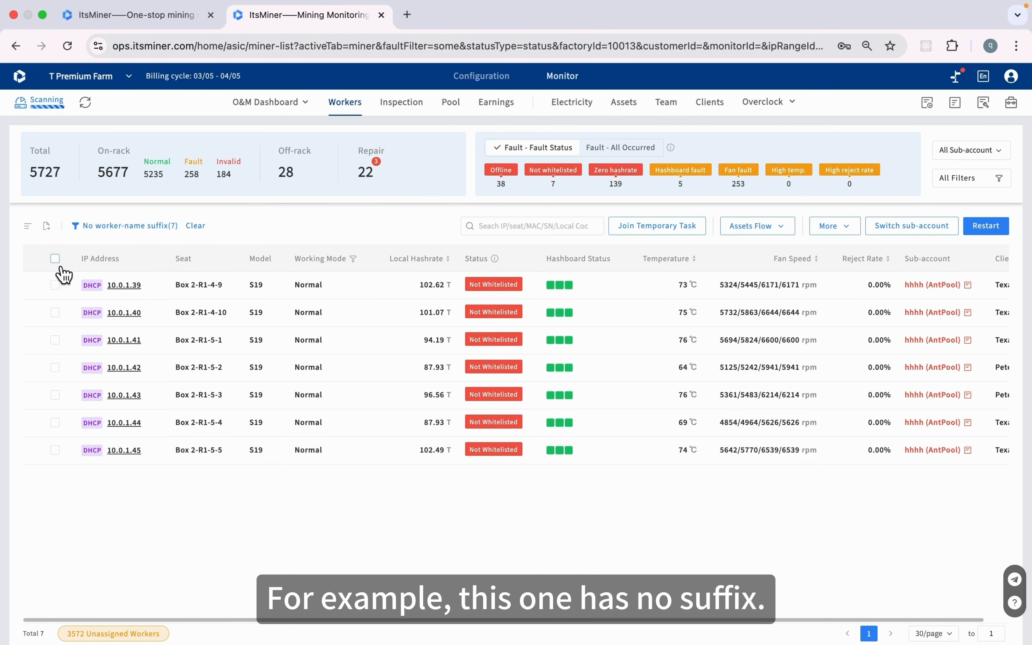
mouse_move(57, 256)
left_click(60, 213)
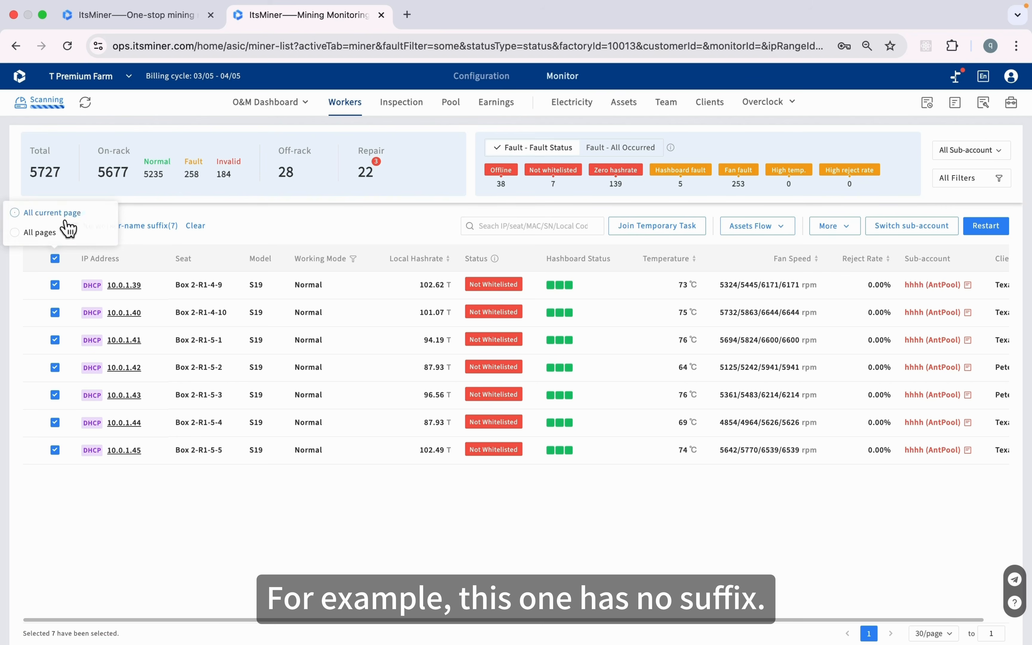
Open More > Modify worker-name suffix, cancel it, and remove the no-suffix filter
left_click(844, 232)
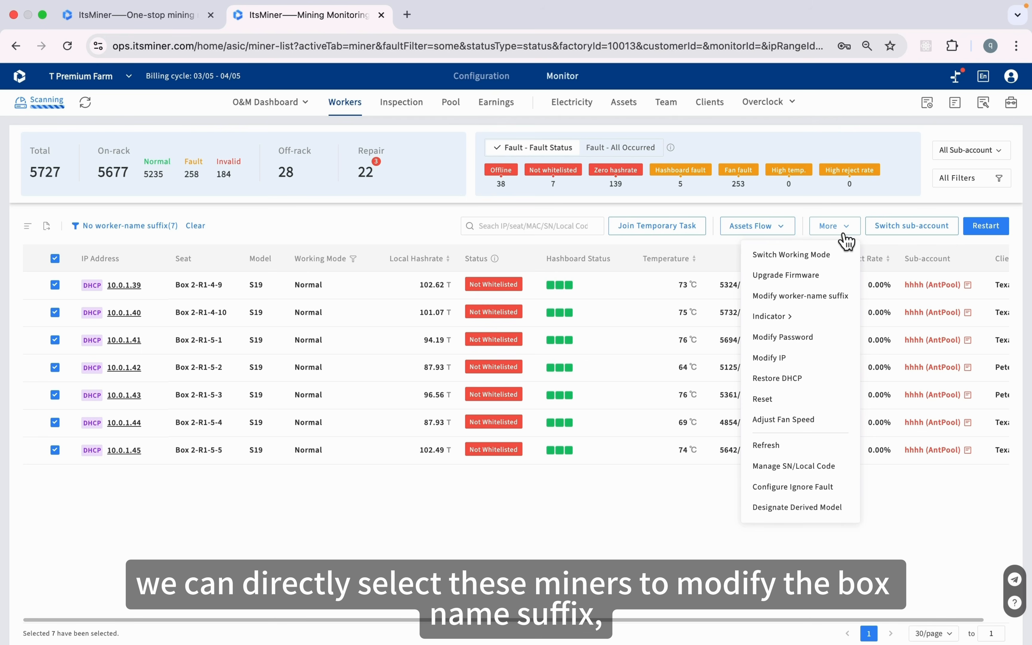
left_click(837, 297)
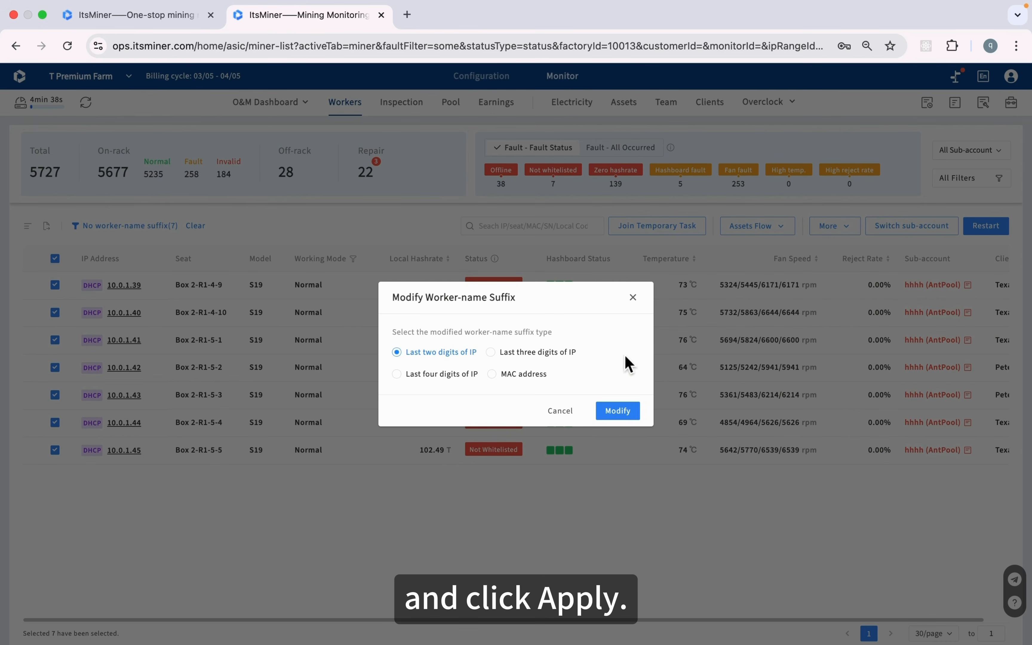
left_click(643, 299)
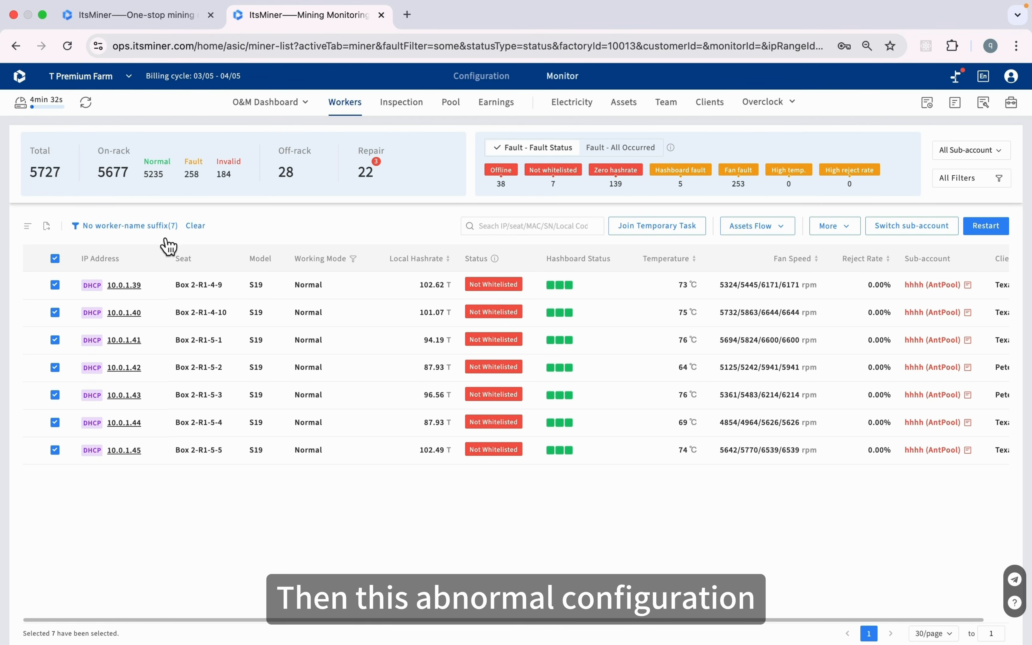
left_click(197, 233)
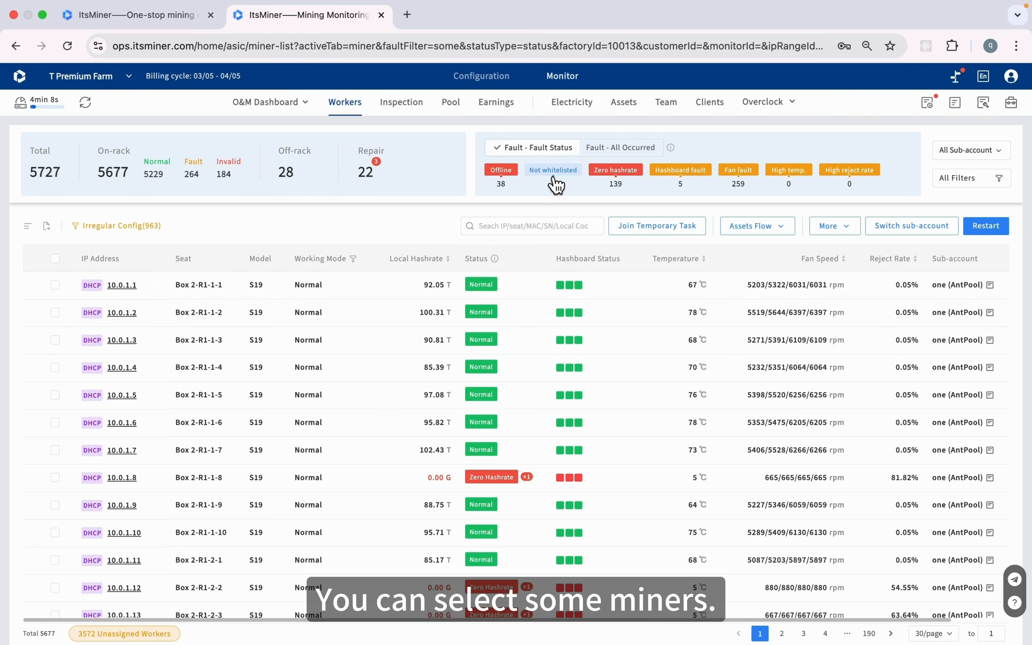
Filter to Offline and Not whitelisted miners and select all 45 across pages
left_click(515, 173)
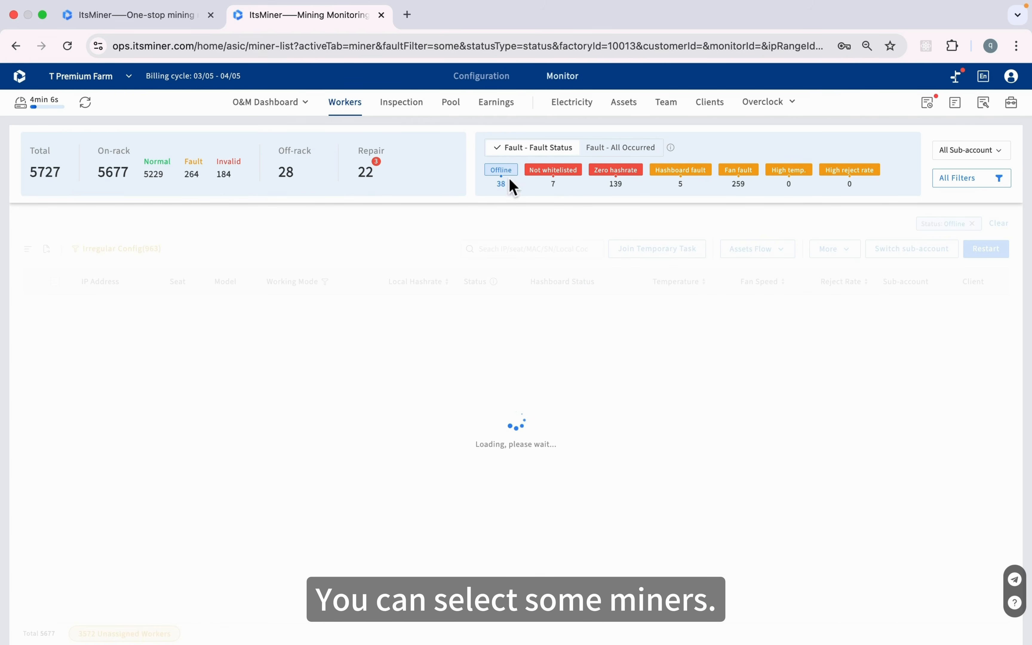
left_click(555, 178)
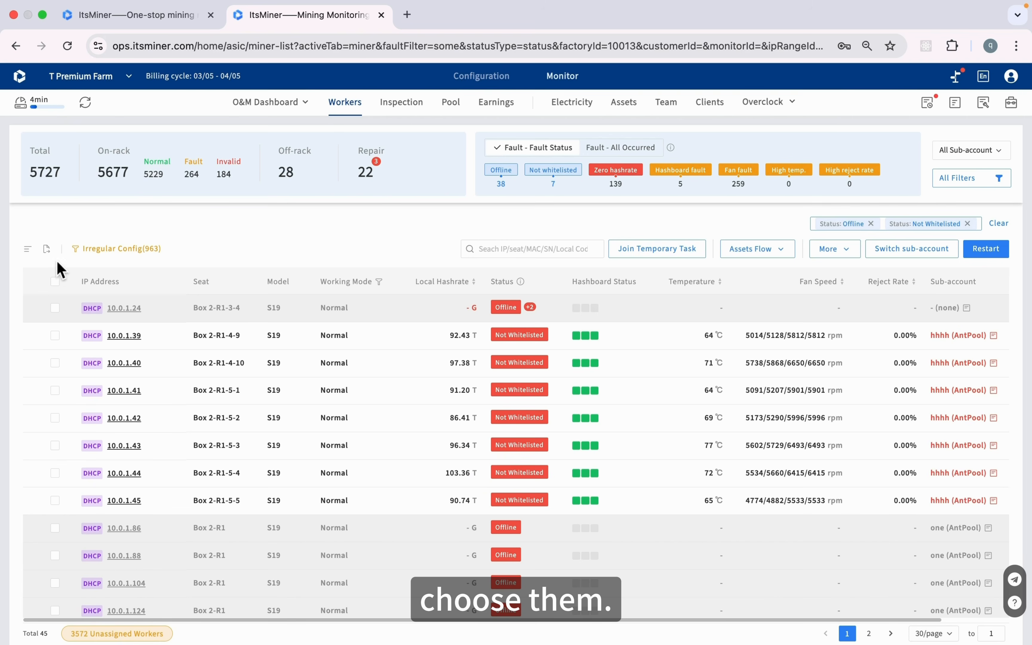
left_click(55, 282)
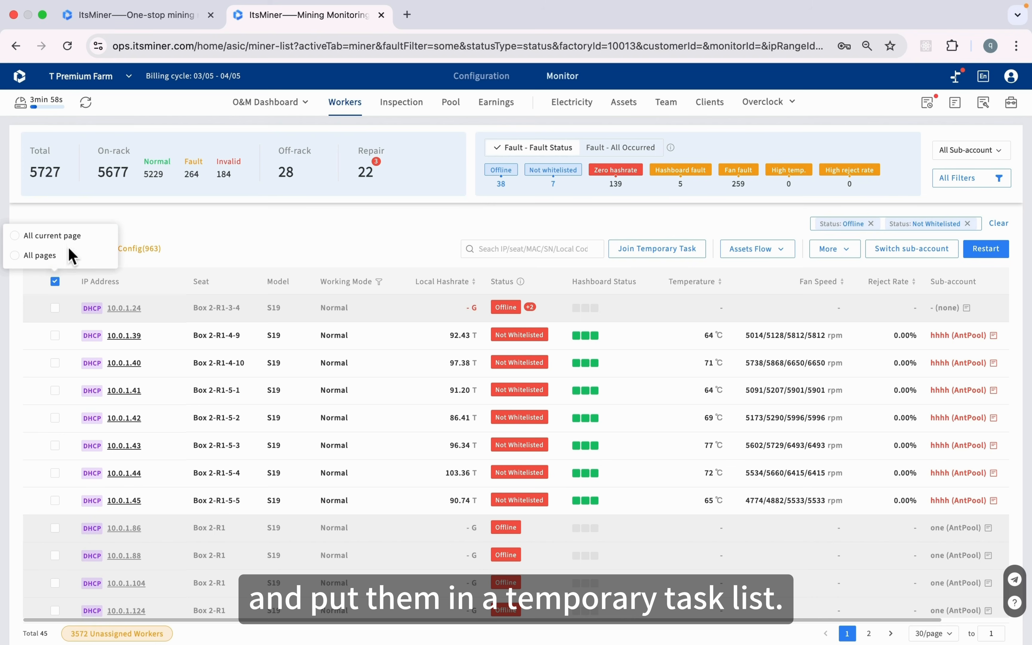
left_click(47, 255)
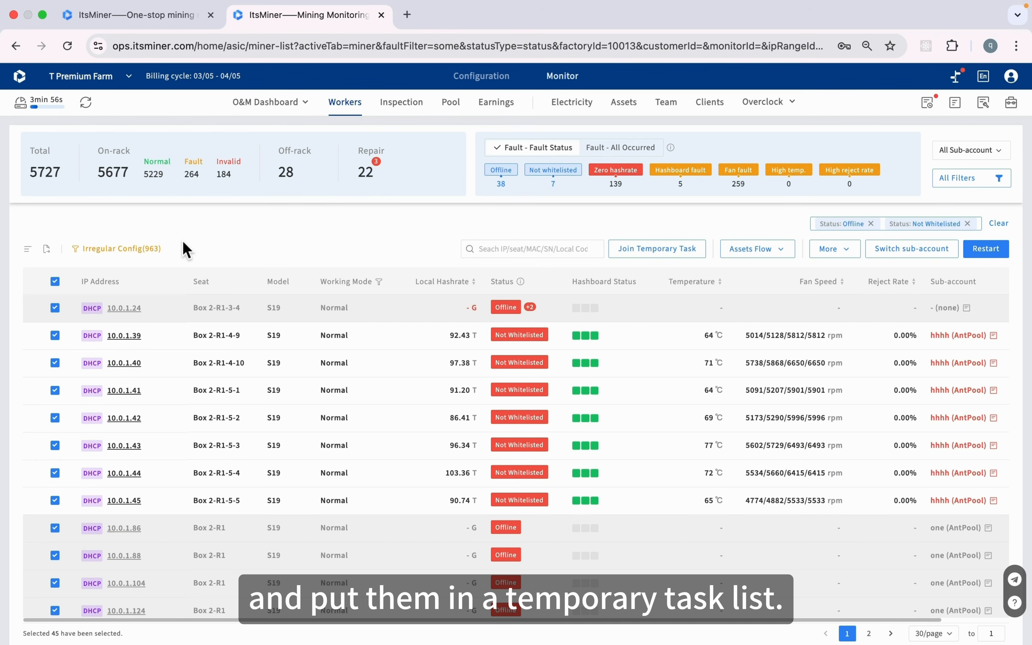
left_click(637, 262)
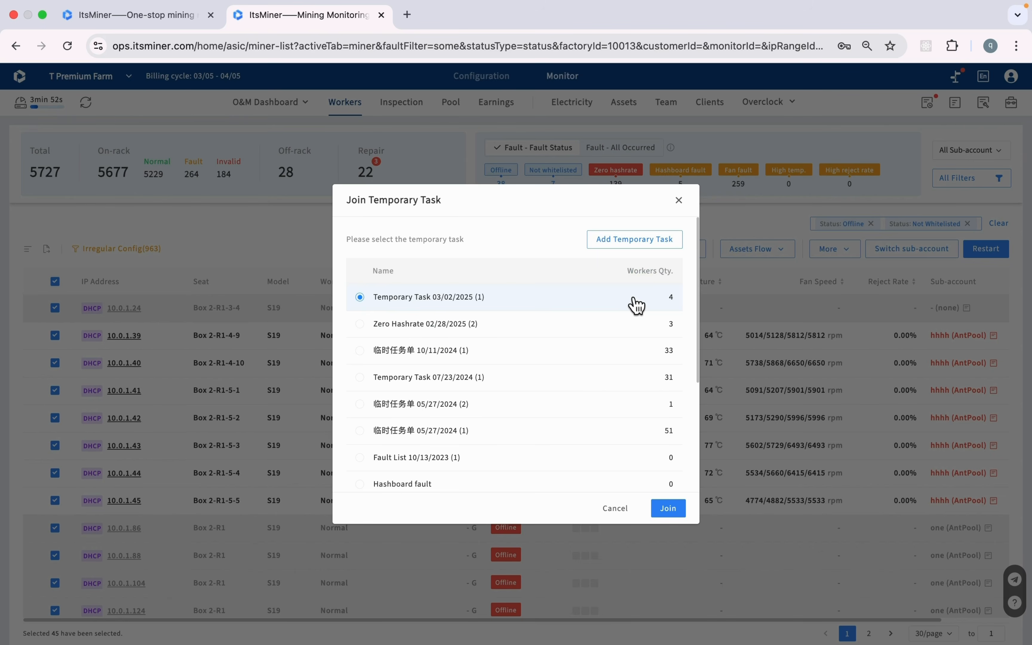
Create Temporary Task 03/18/2025 2 and join the 45 selected miners to it
left_click(644, 242)
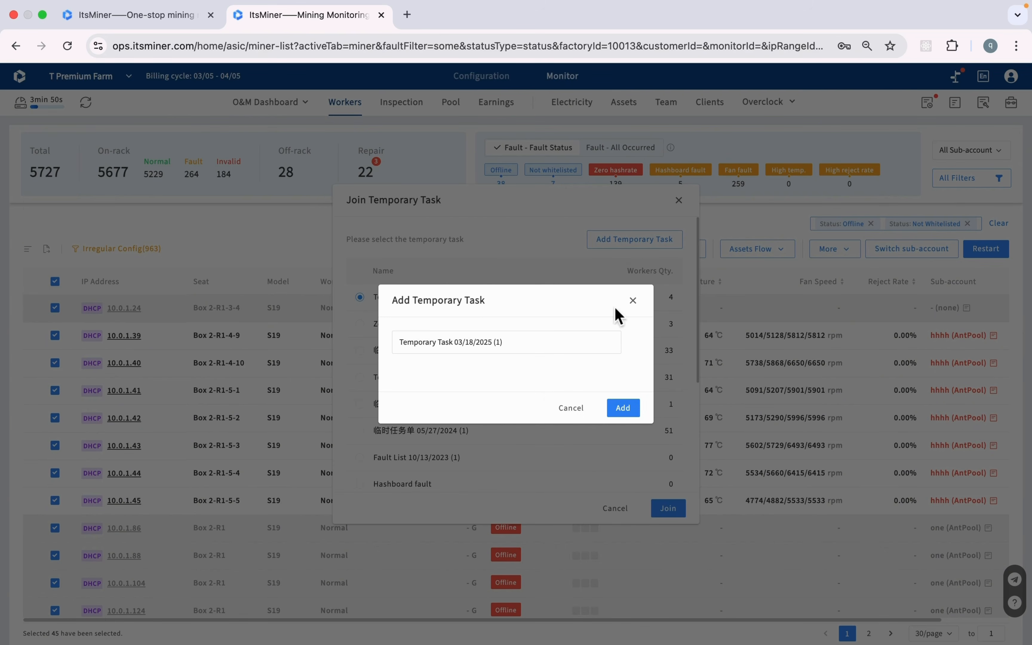
left_click(565, 344)
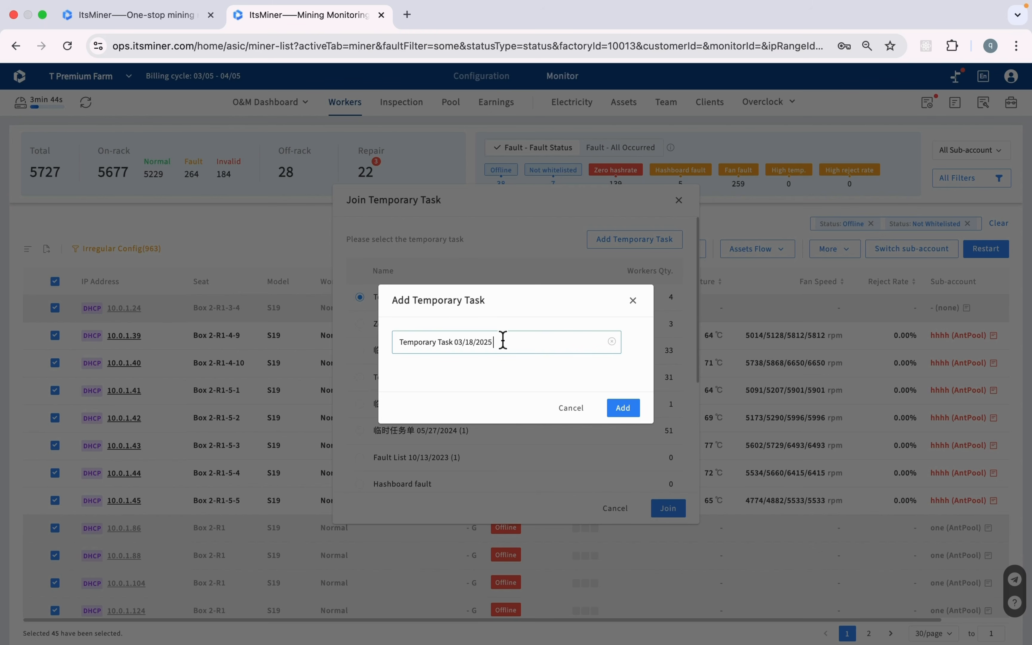
type("2")
left_click(622, 409)
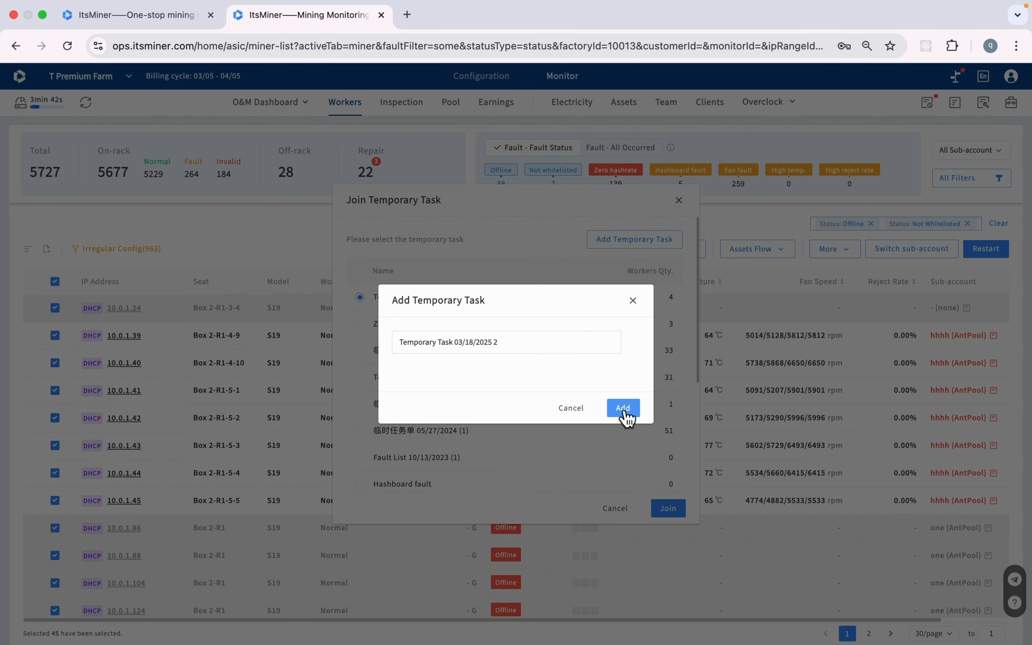
left_click(678, 507)
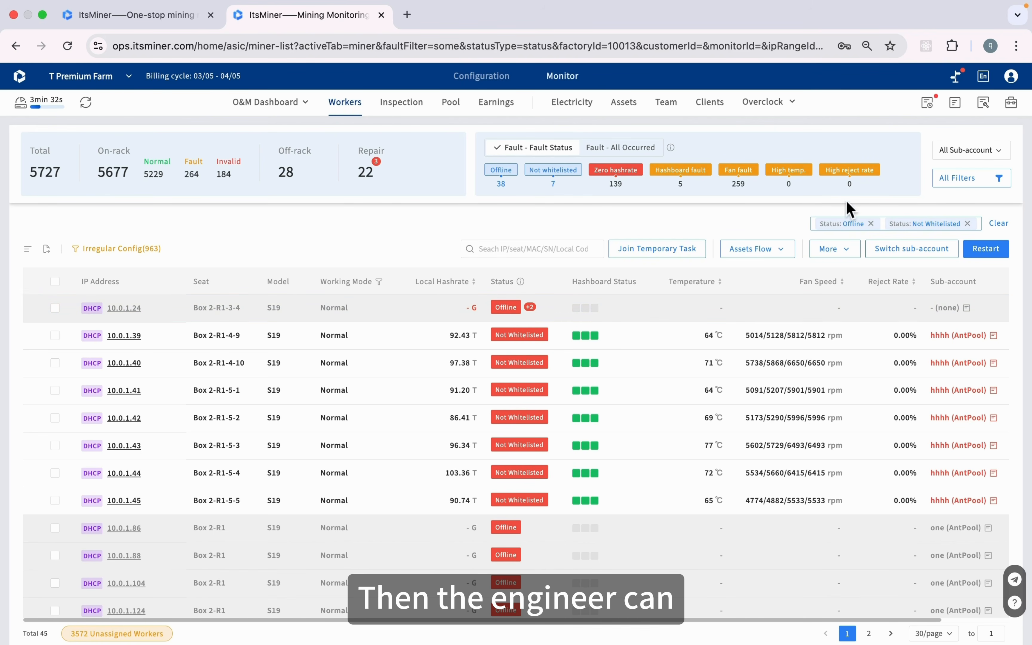
left_click(964, 115)
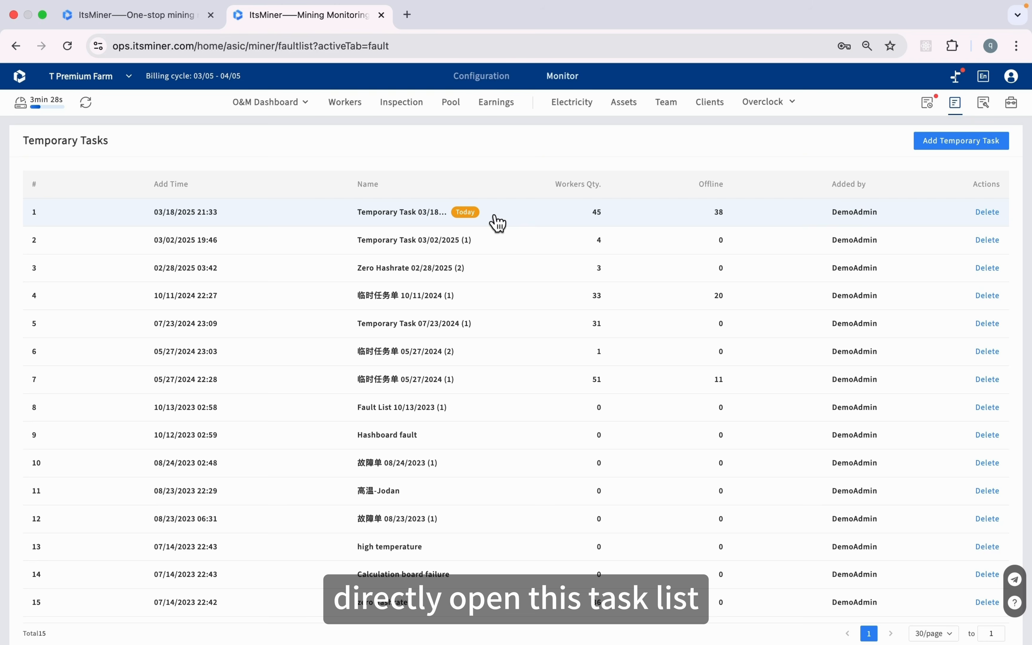
Restart miner 10.0.1.39 in Temporary Task 03/18/2025 2
left_click(492, 215)
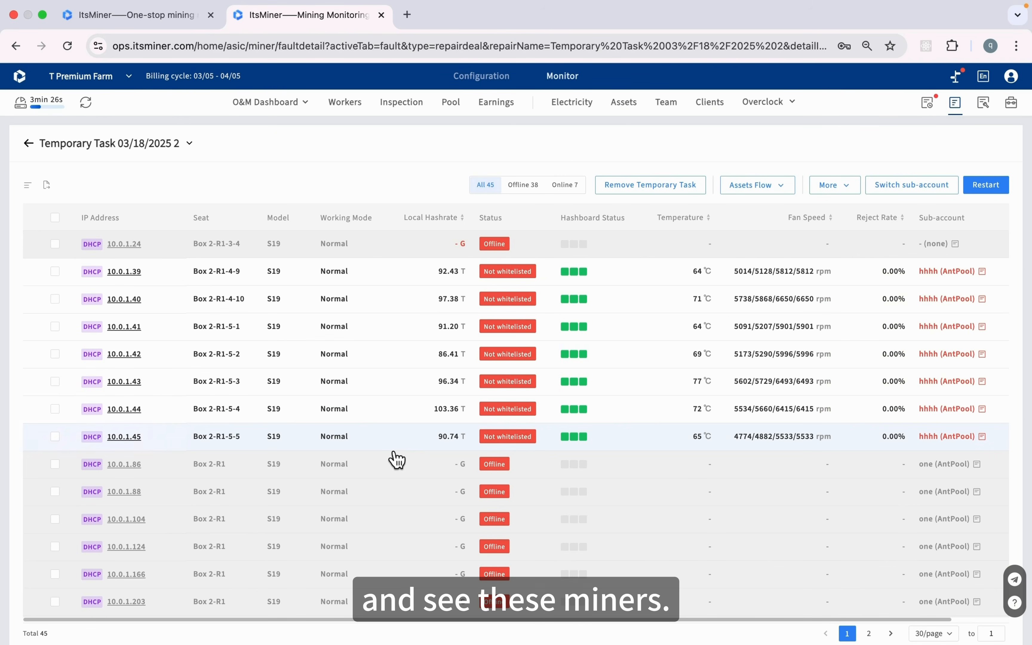
scroll(392, 458, "down", 10)
scroll(397, 458, "up", 5)
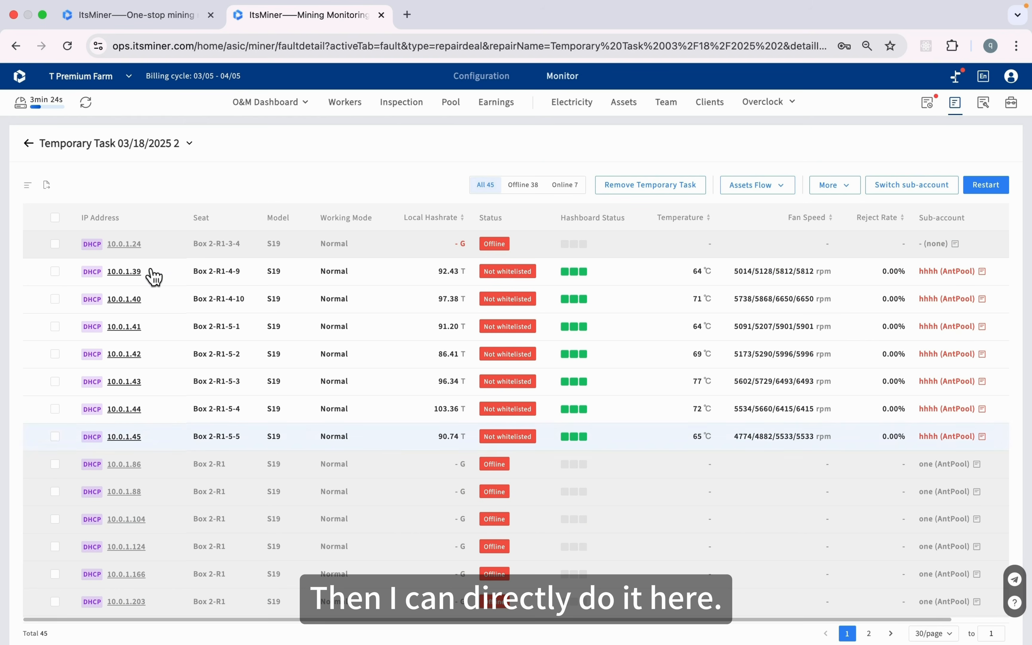
left_click(54, 271)
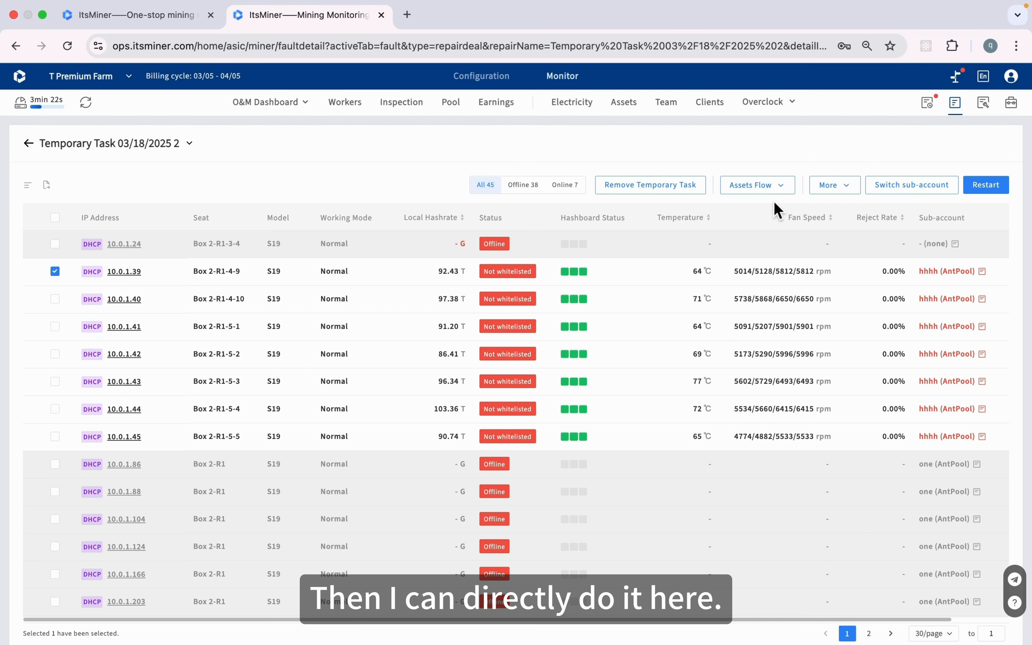
left_click(981, 185)
left_click(631, 414)
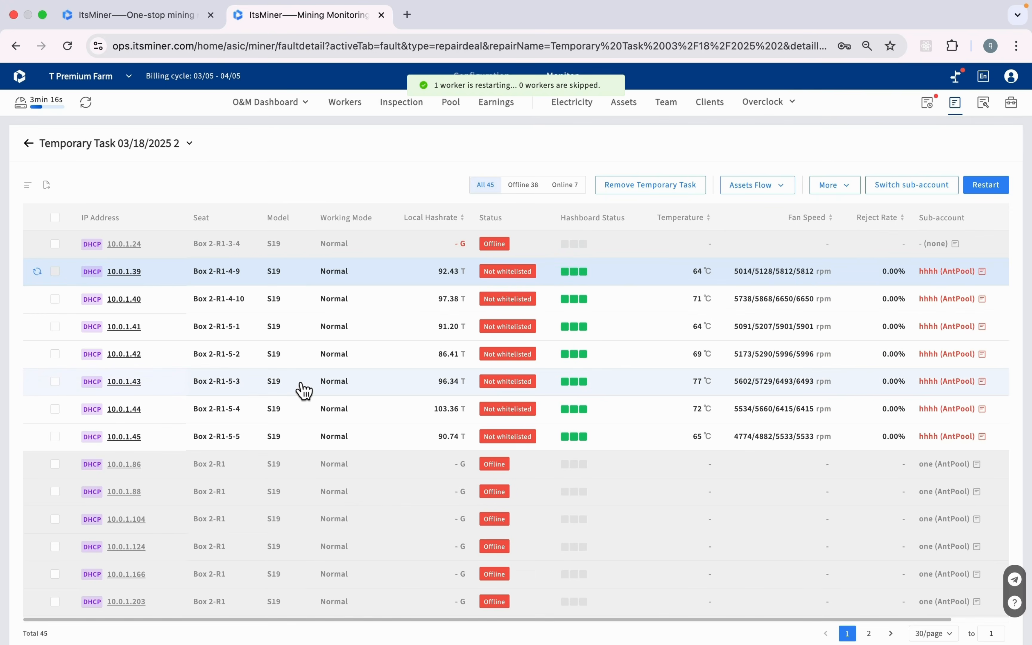
Select offline miners 10.0.1.86 and 10.0.1.88 and choose Assets Flow > Join Repair Task
left_click(55, 463)
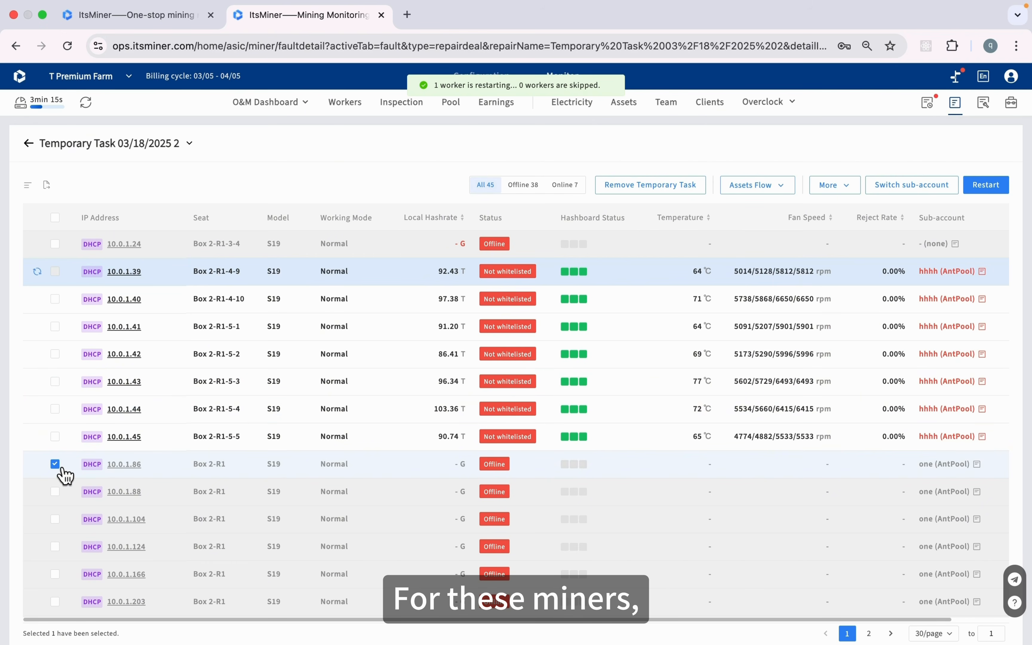
left_click(55, 492)
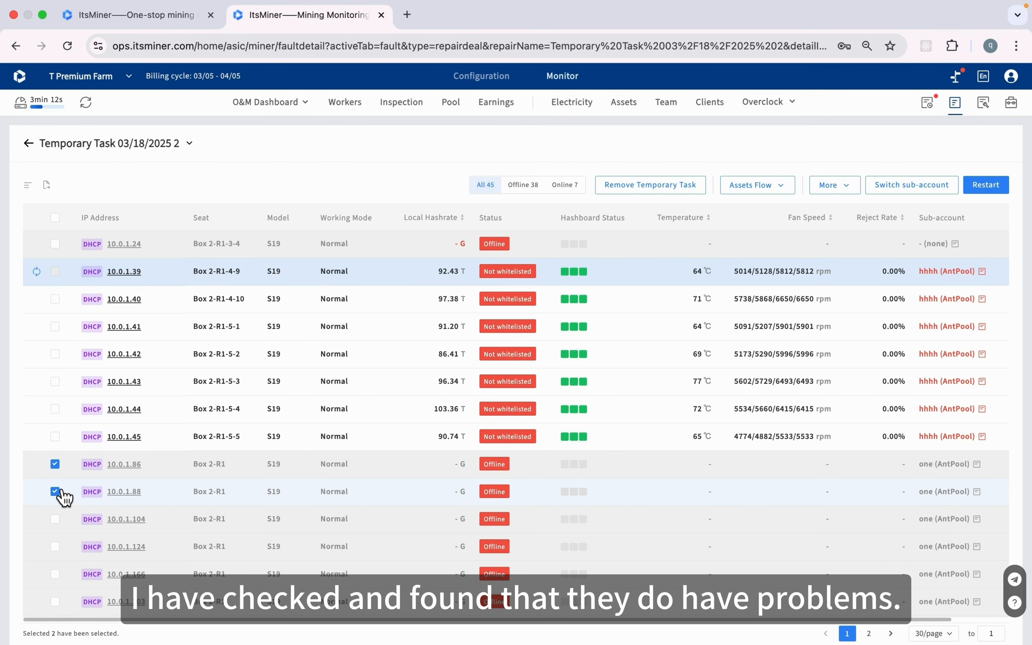
left_click(768, 192)
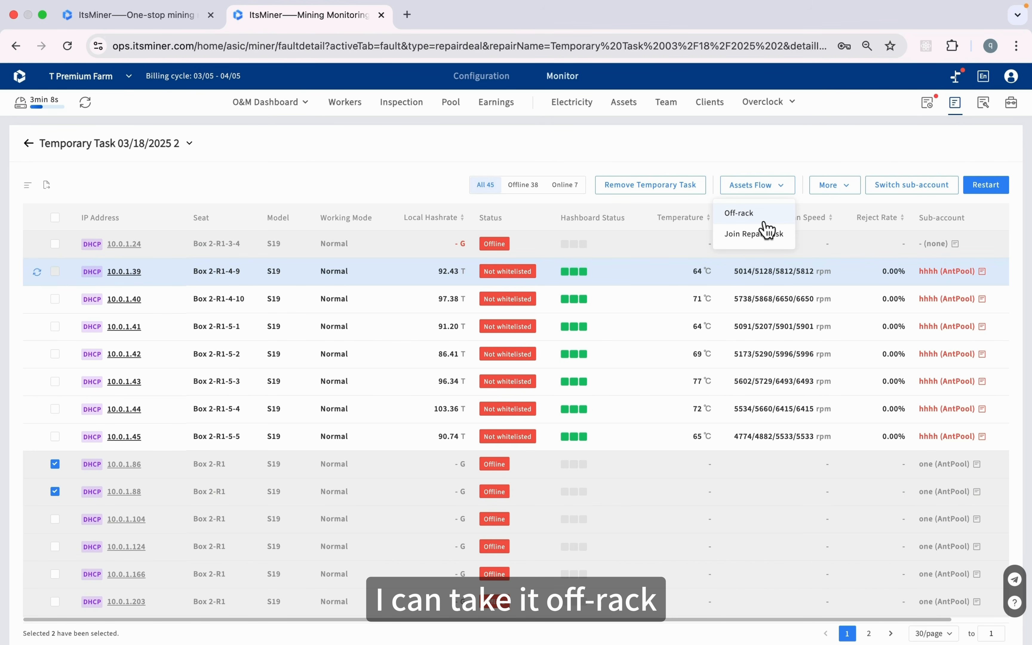
left_click(756, 239)
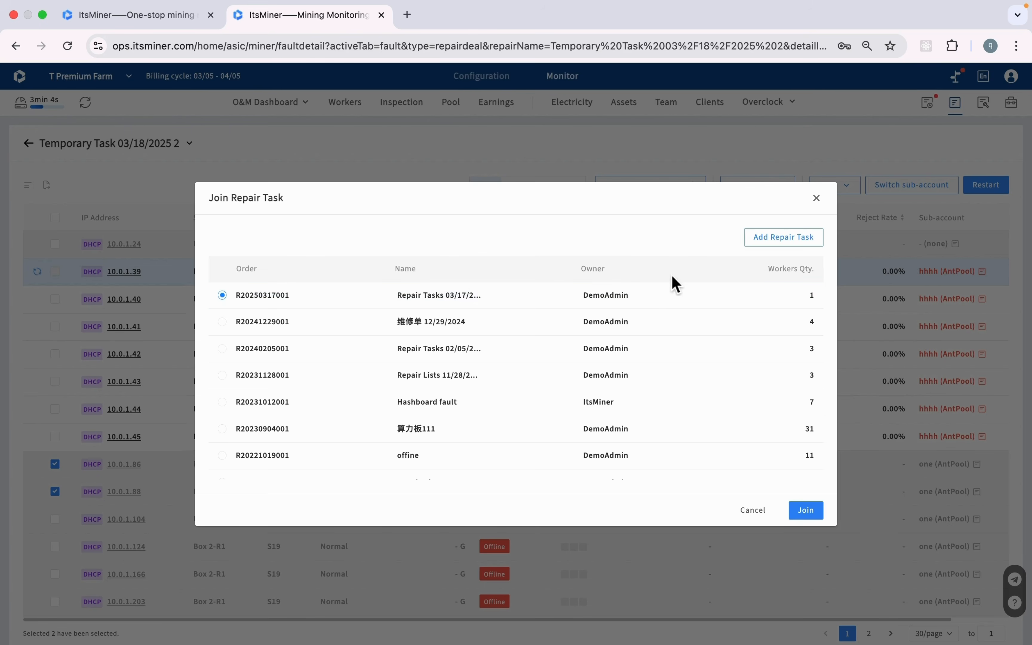
Add repair task Repair Tasks 03/18/2025 with default title and owner for 10.0.1.86 and 10.0.1.88
left_click(765, 244)
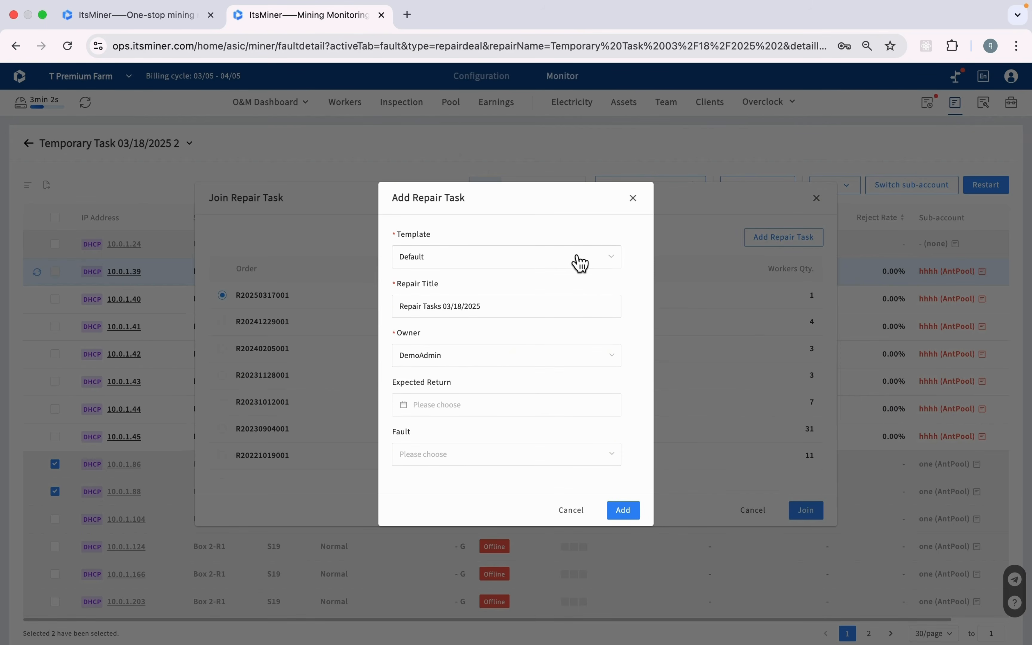
left_click(625, 510)
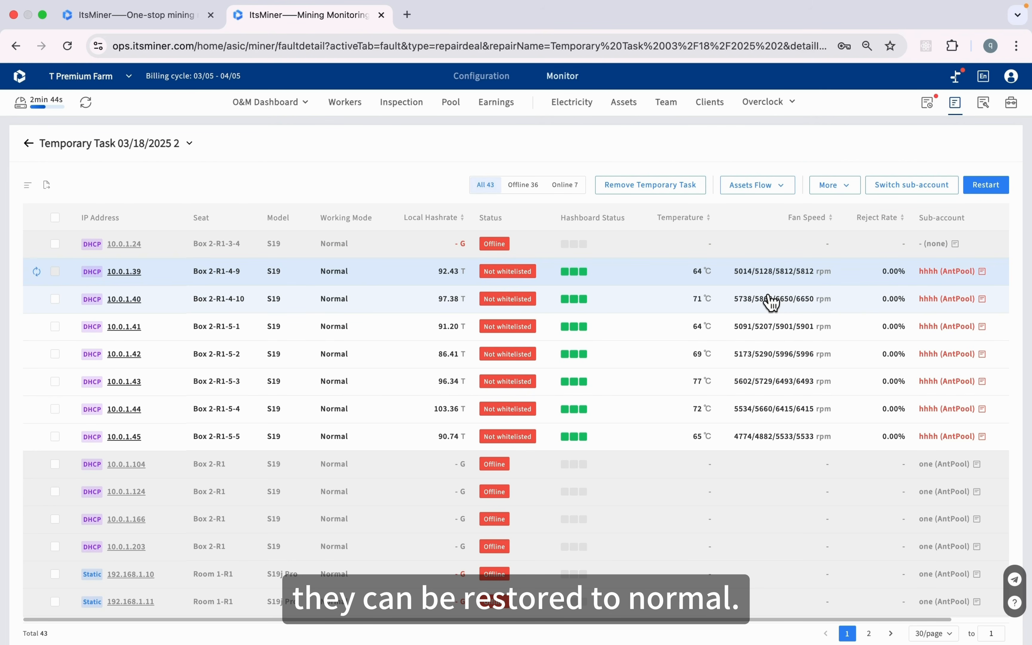
scroll(753, 422, "down", 2)
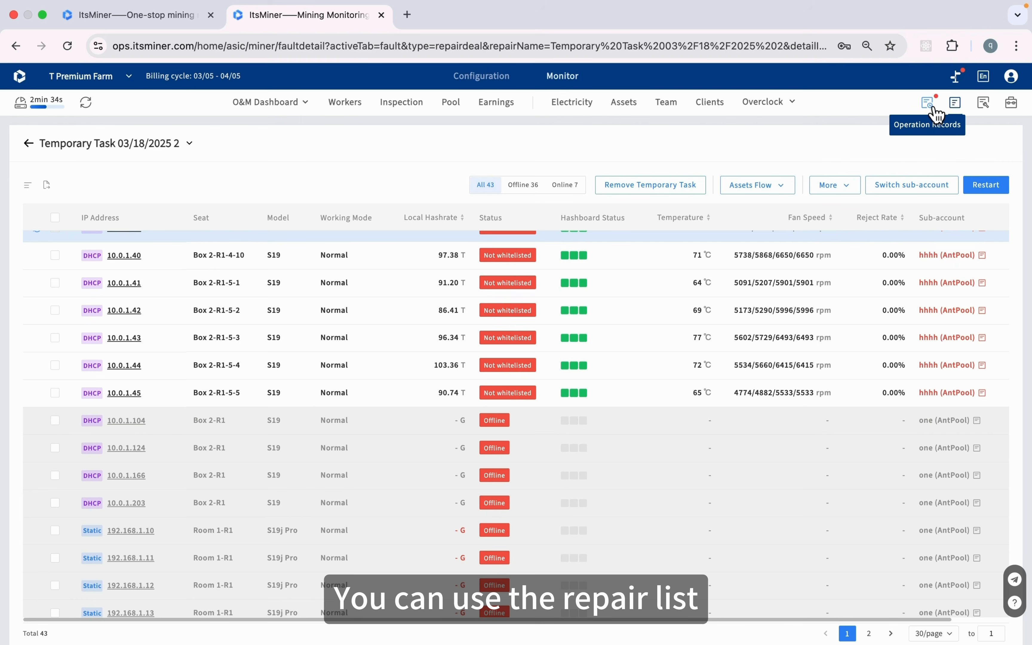
left_click(983, 103)
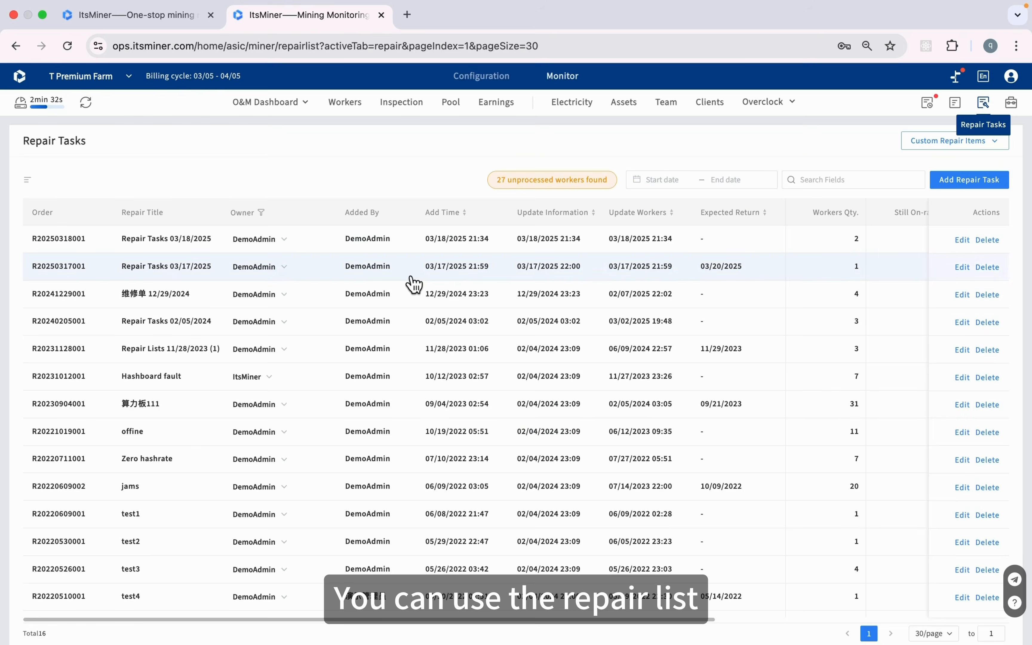
left_click(425, 246)
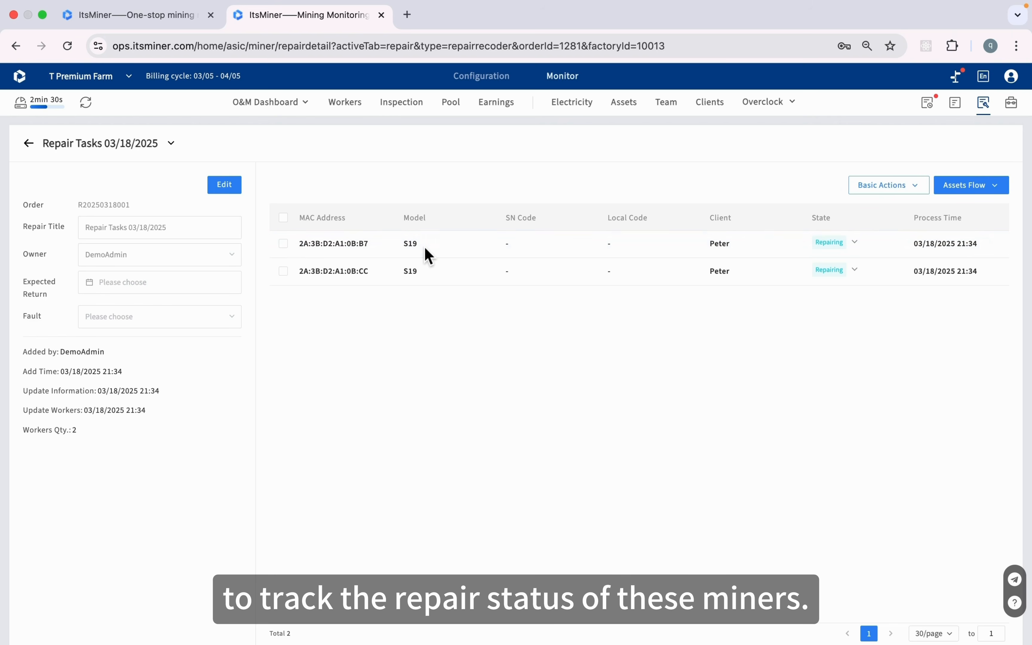
left_click(854, 251)
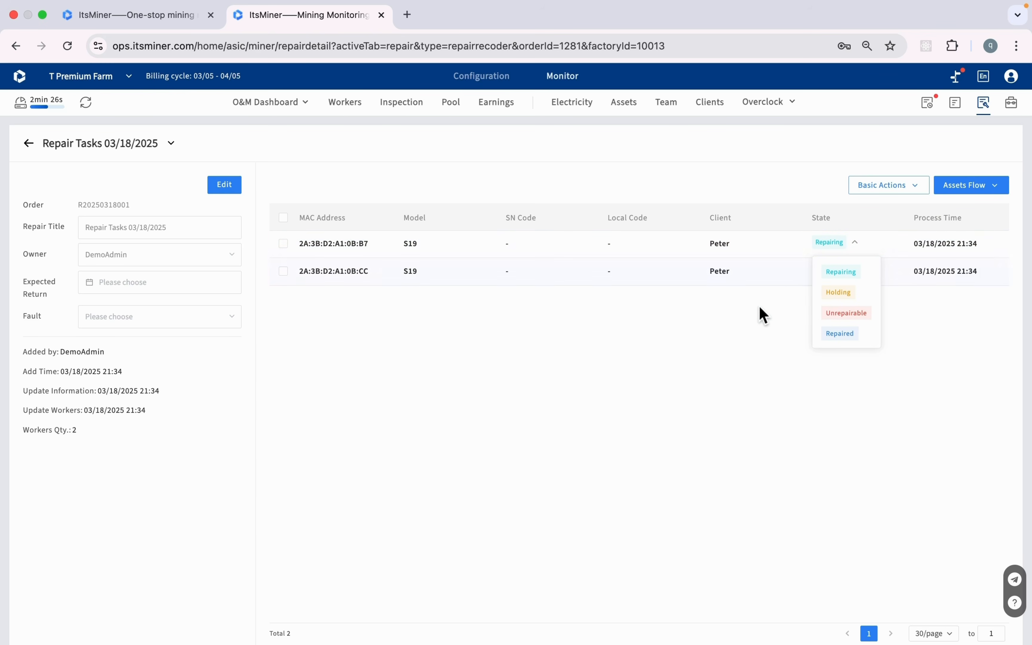
left_click(758, 327)
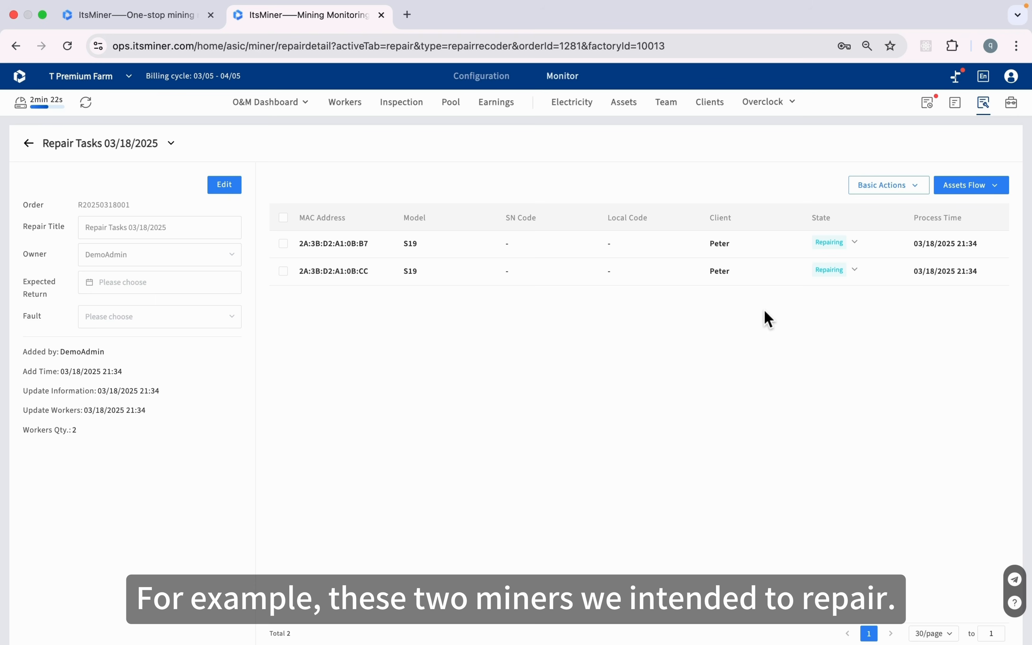
left_click(833, 275)
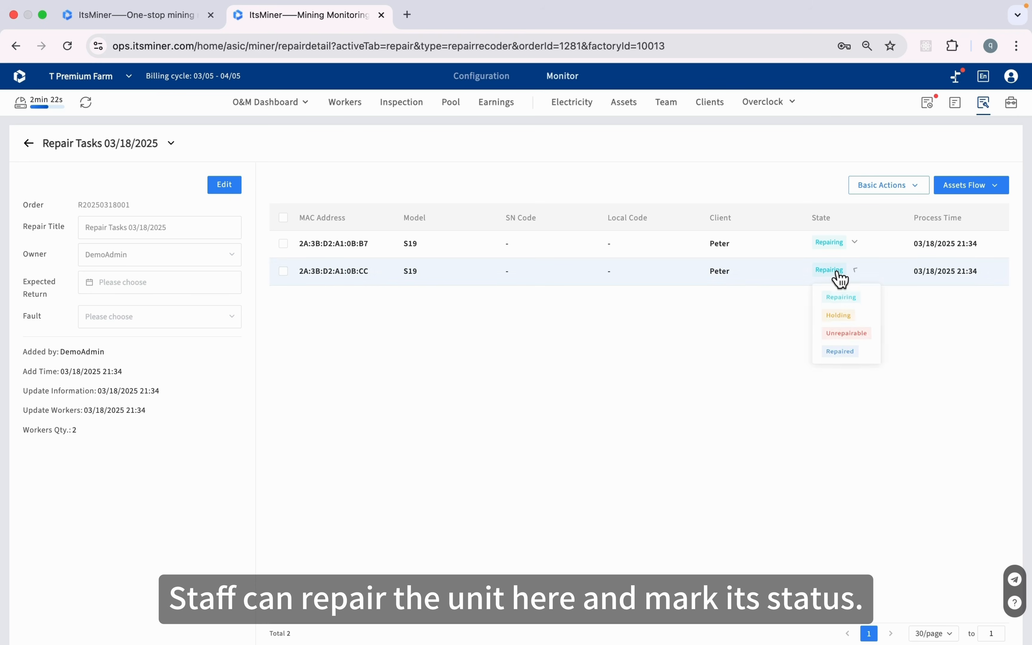
left_click(763, 342)
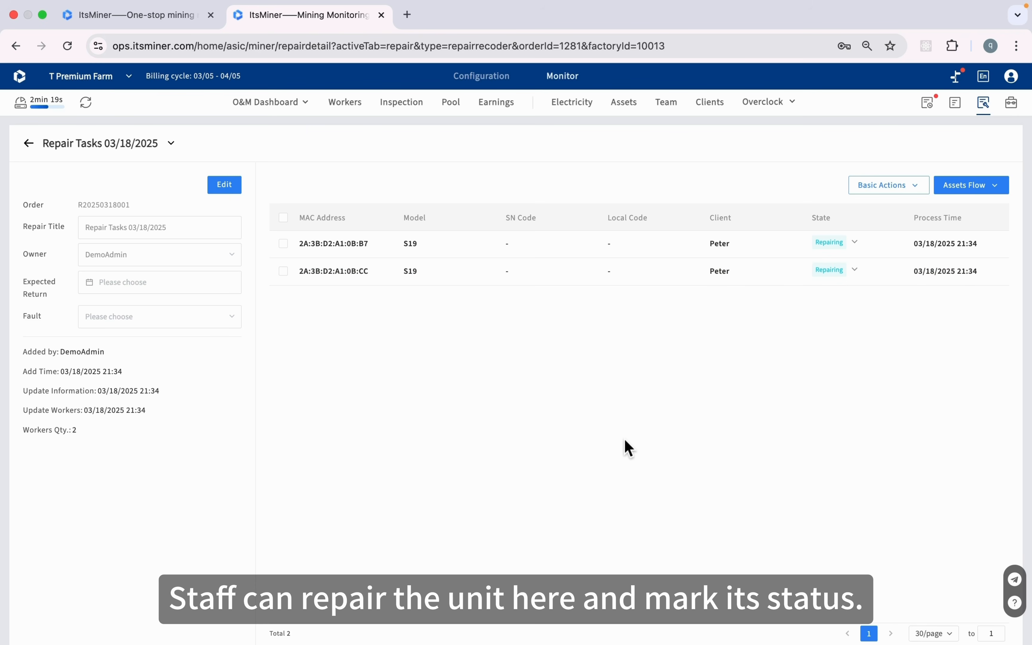
left_click(29, 144)
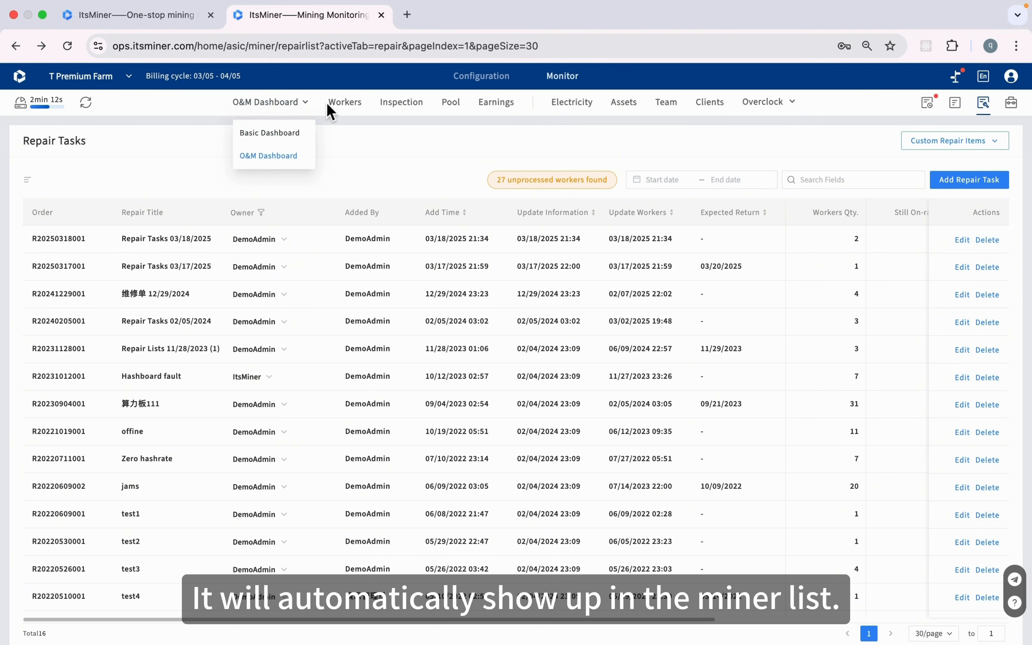
Return to the full Workers list of 5727 miners
left_click(356, 106)
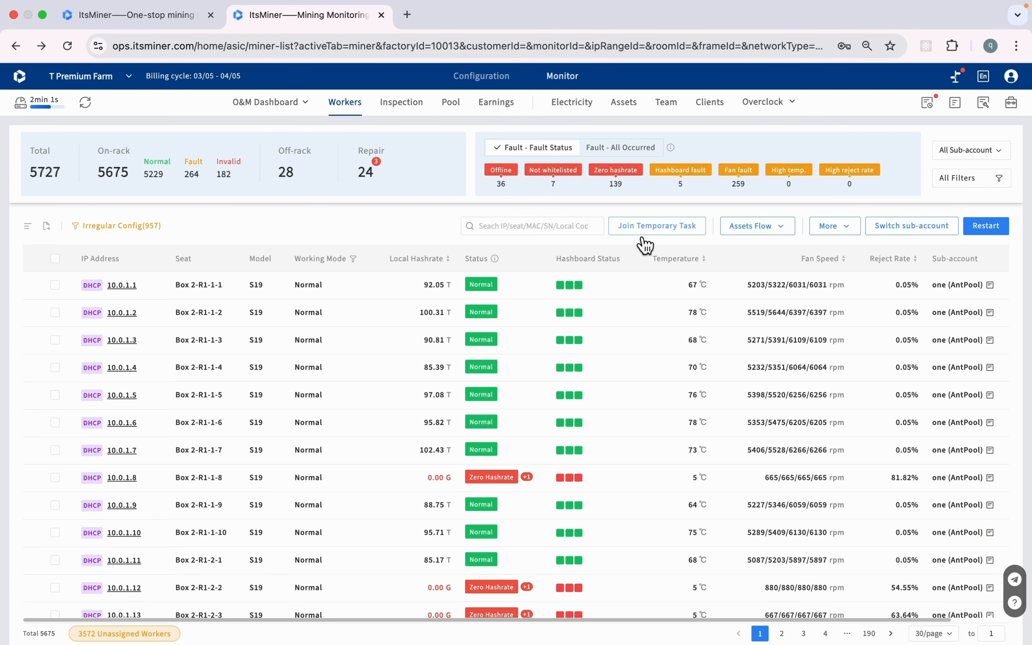
mouse_move(781, 229)
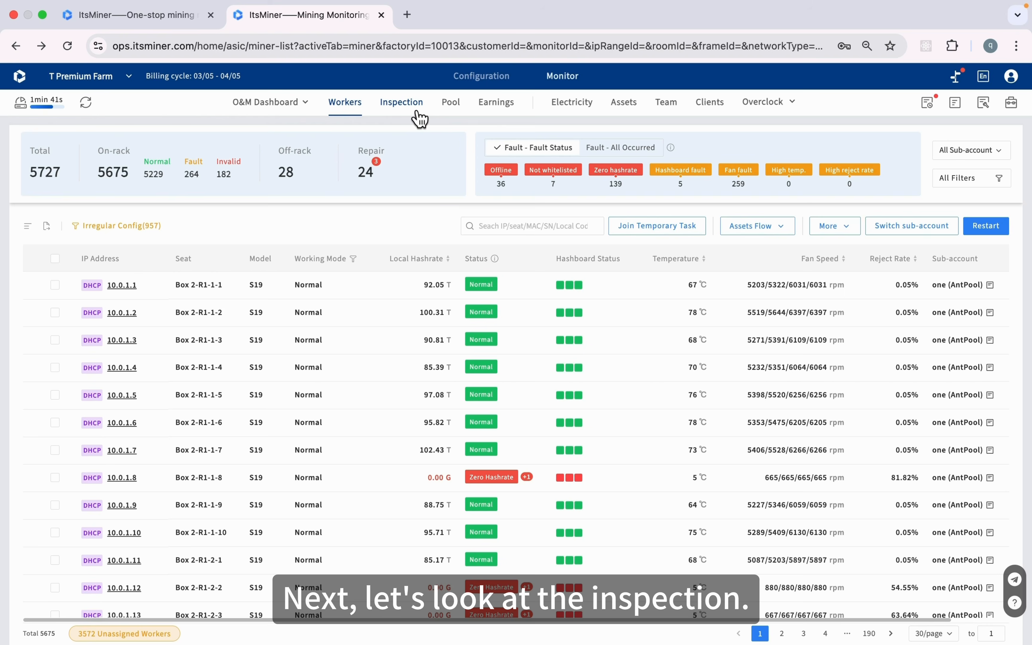
Open the Inspection page and scroll the 18-rack table across to view all columns
left_click(418, 114)
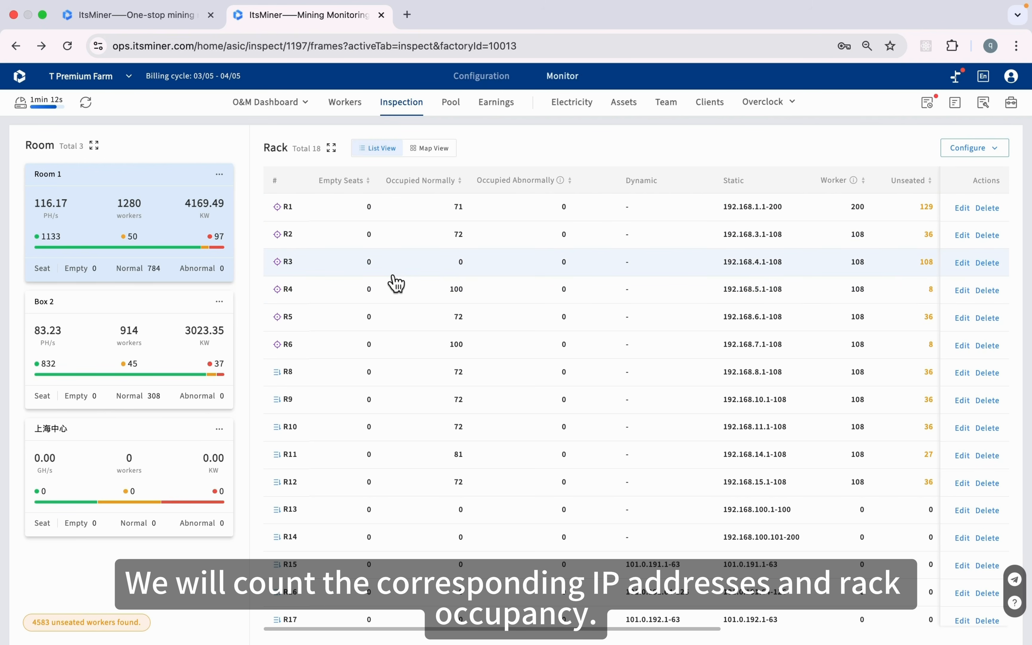
scroll(397, 282, "right", 5)
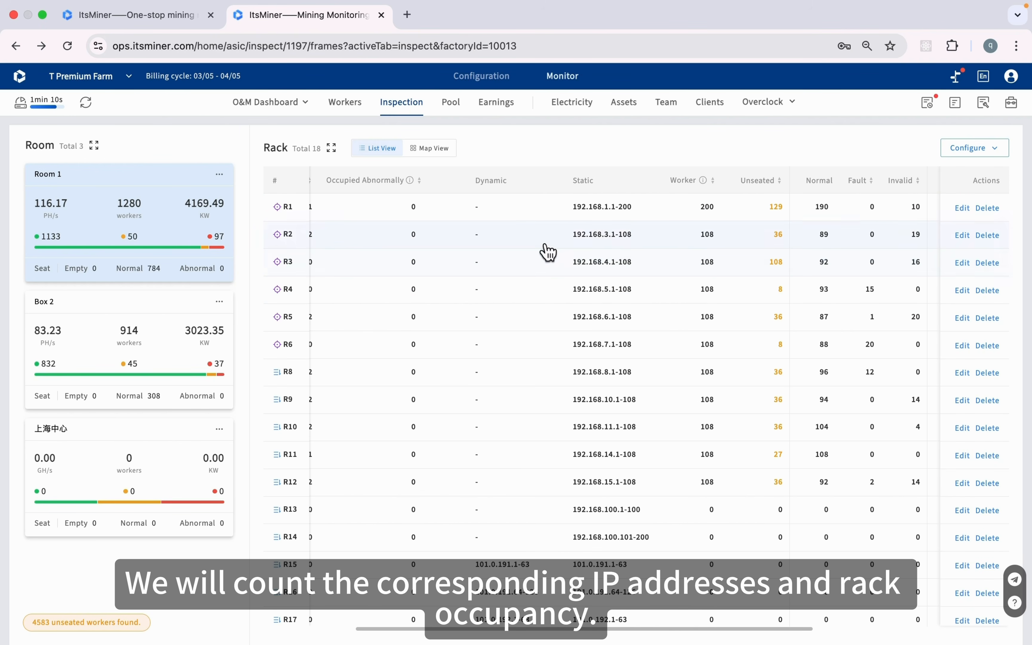
scroll(584, 251, "right", 3)
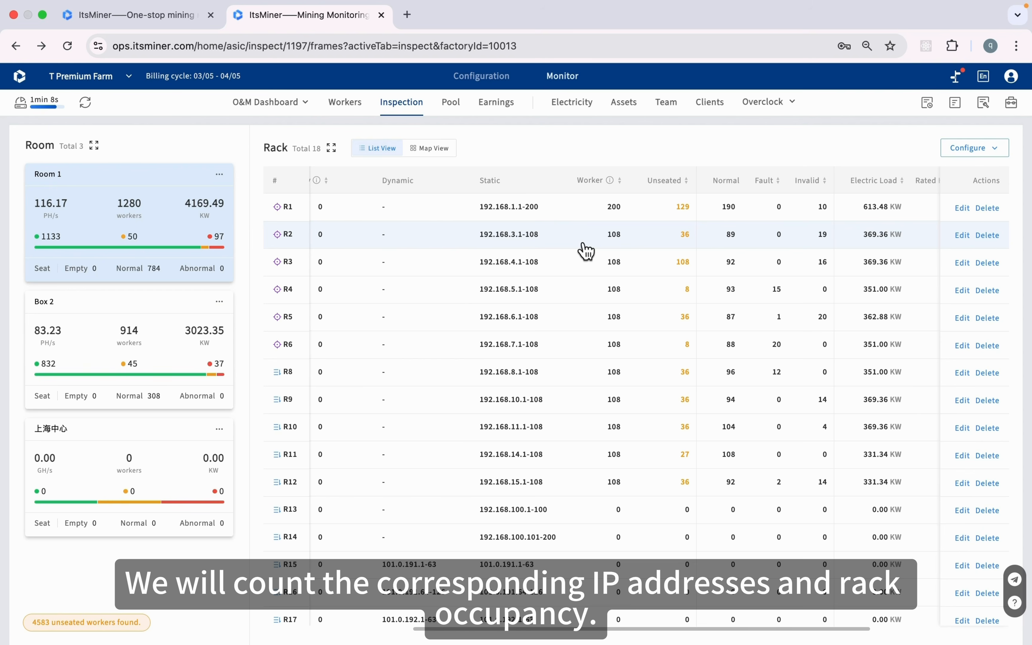
scroll(585, 251, "right", 4)
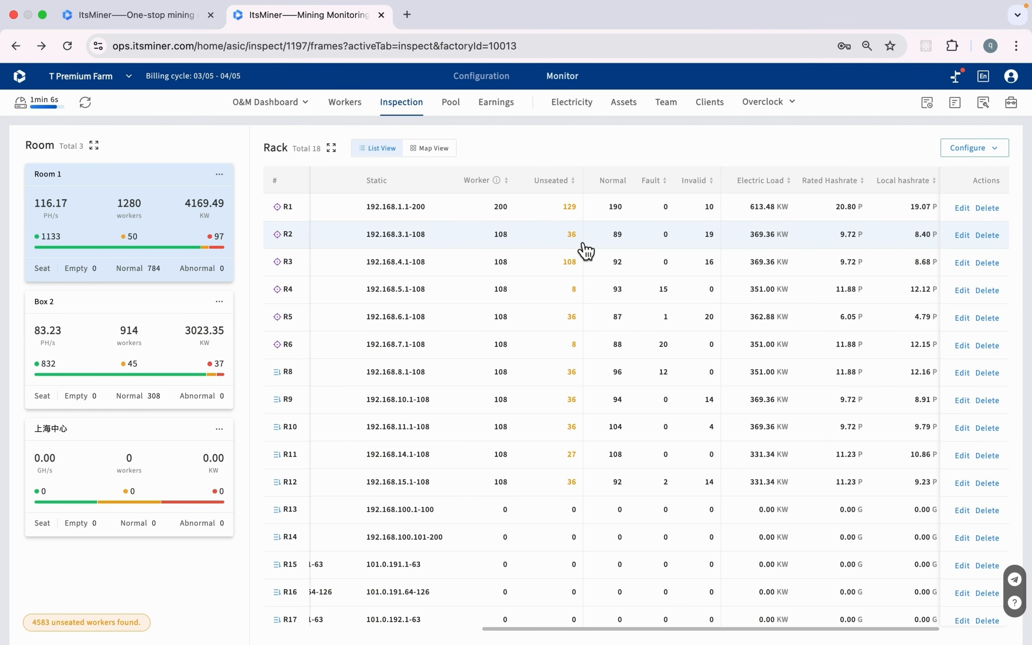
scroll(587, 251, "right", 1)
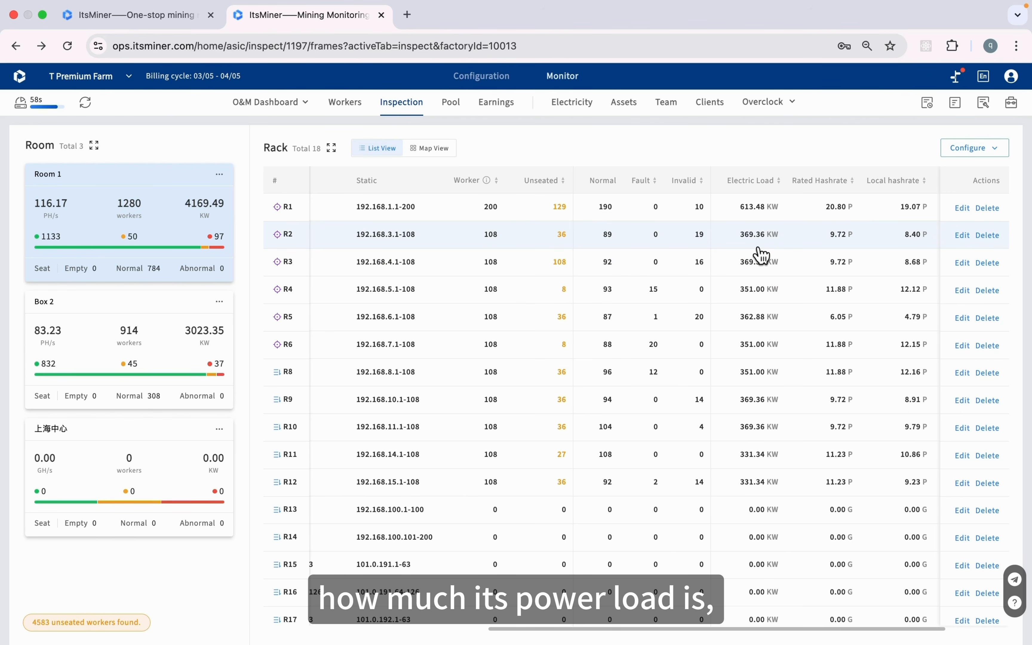
scroll(761, 255, "right", 5)
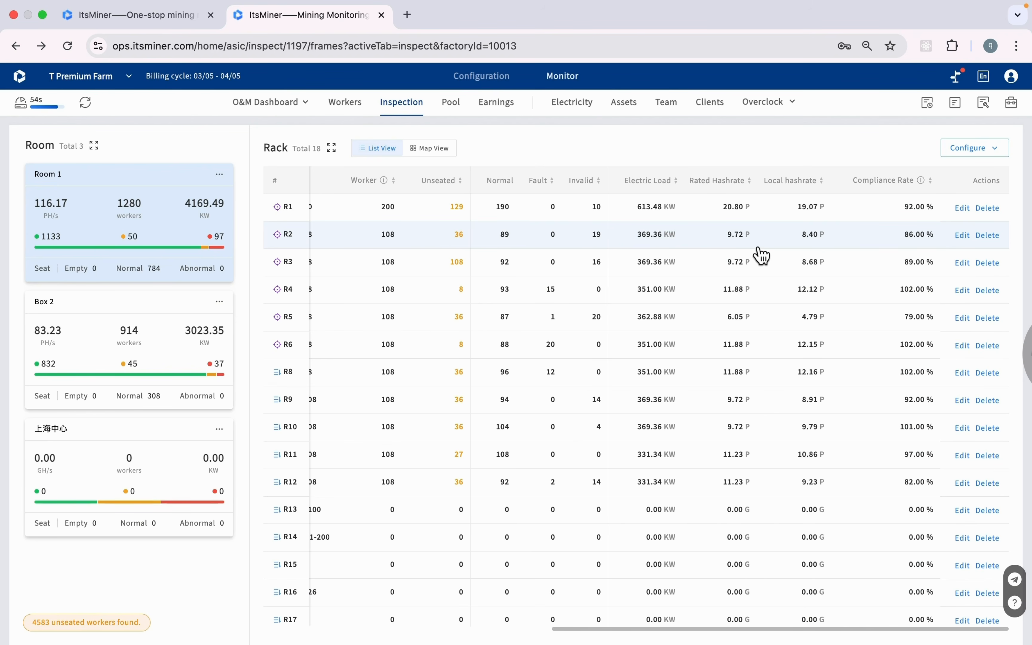
Show Room 1's racks as a full-width fault map: 703 normal, 40 fault, 41 invalid
left_click(452, 157)
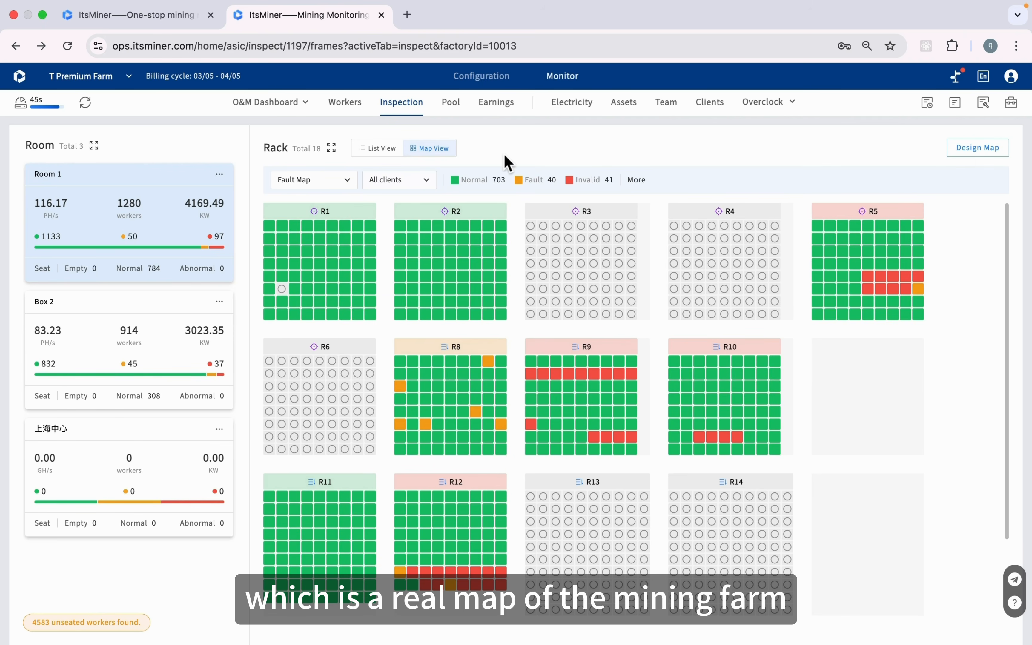
left_click(332, 148)
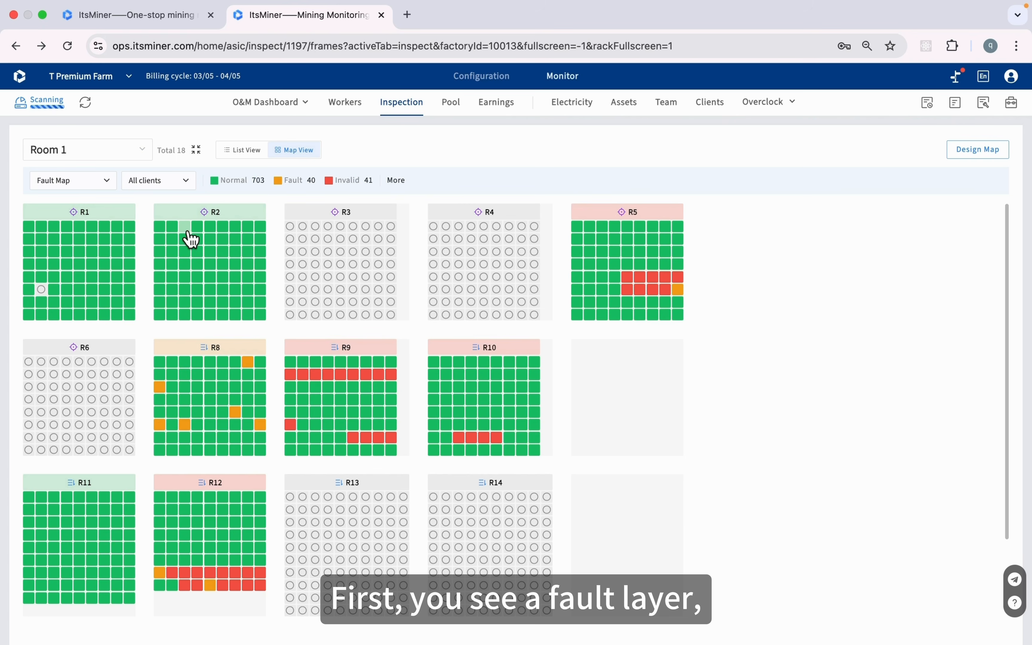
mouse_move(190, 238)
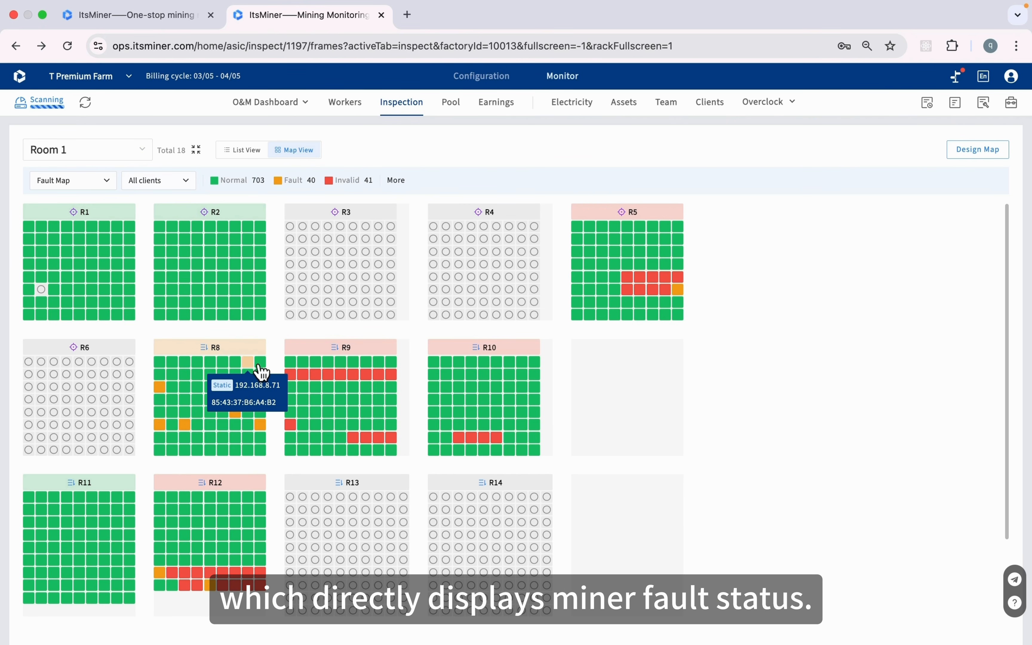
Cycle the rack map through Relative Heat and Real Temp, ending on IP Map (784 static, 0 dynamic)
left_click(106, 187)
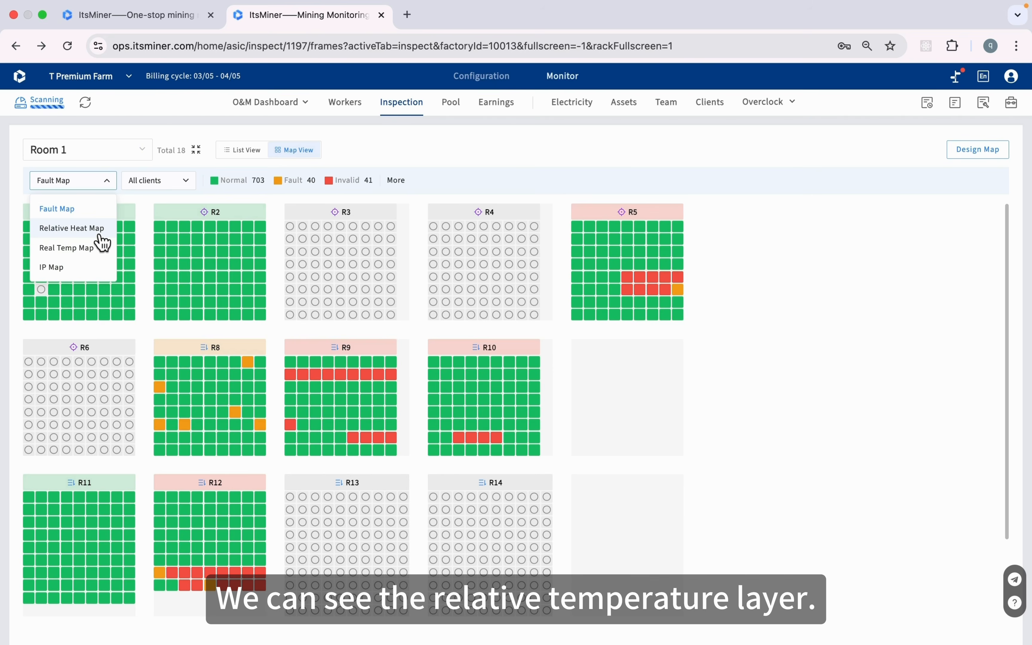
left_click(98, 235)
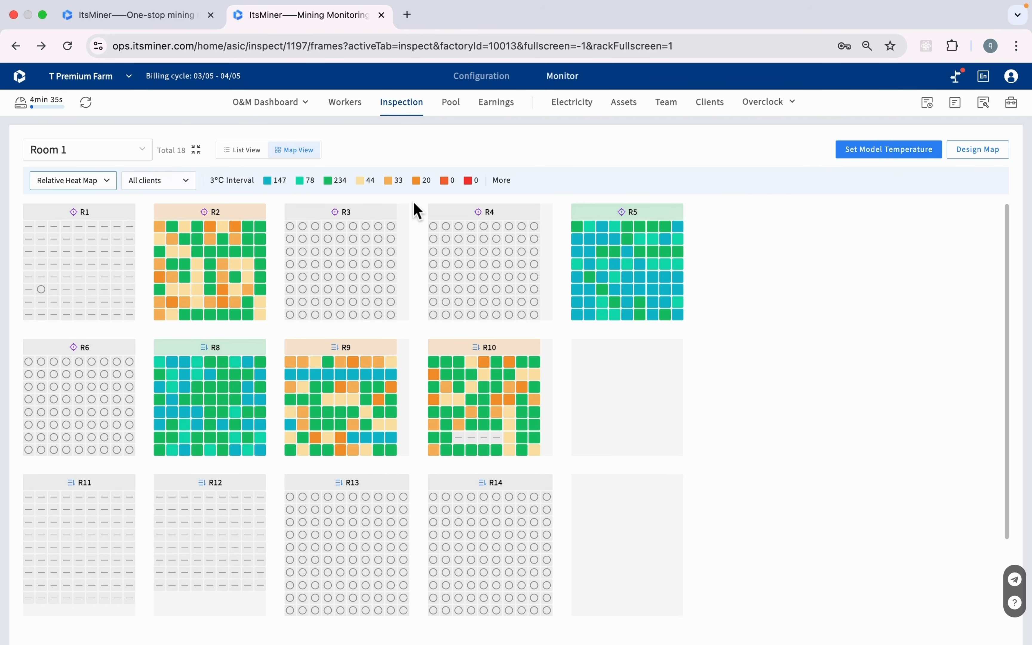
left_click(89, 184)
left_click(86, 249)
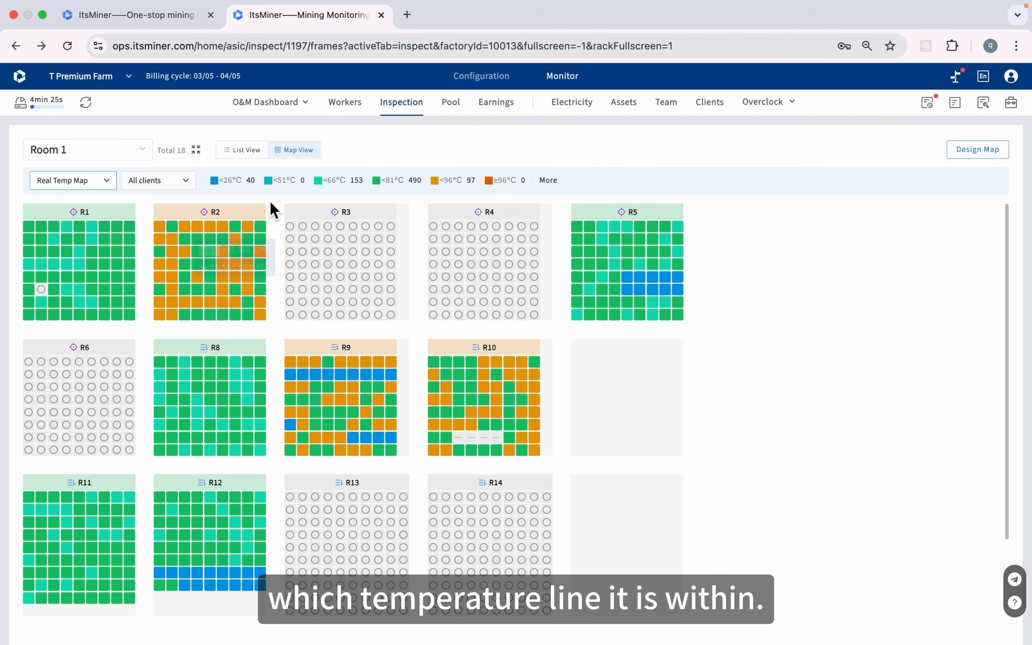
left_click(101, 181)
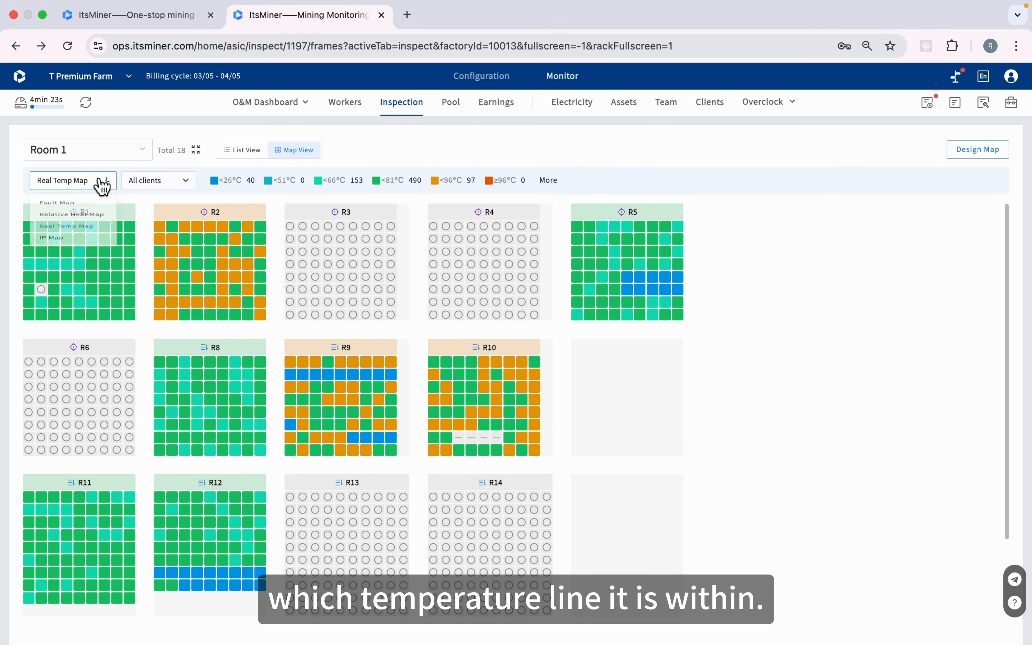
left_click(86, 277)
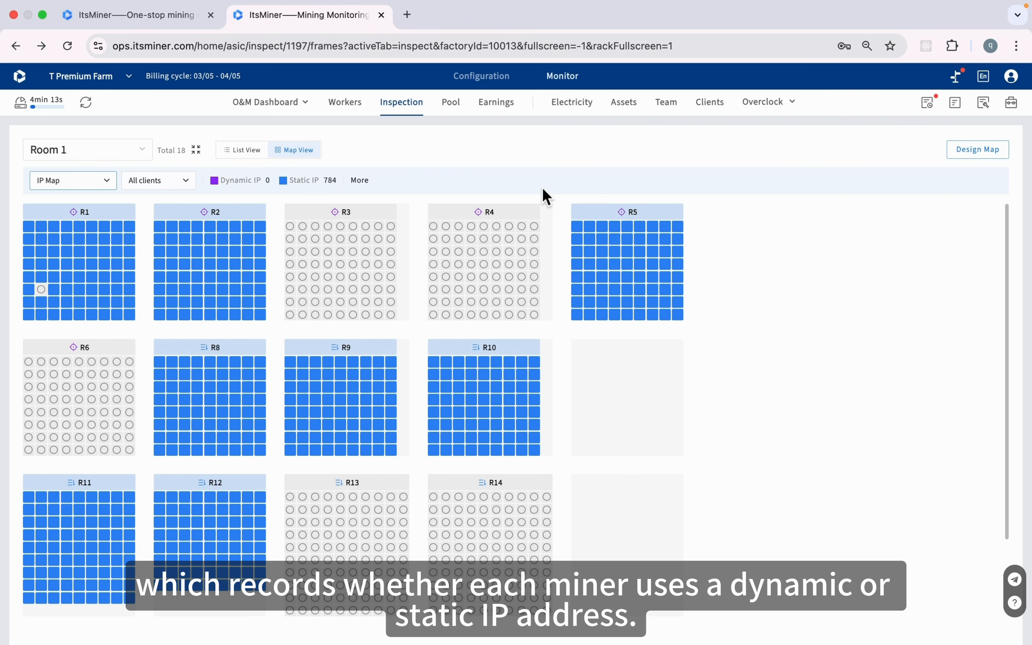
Filter the rack map to a single client's miners and return it to the Fault Map layer
left_click(171, 188)
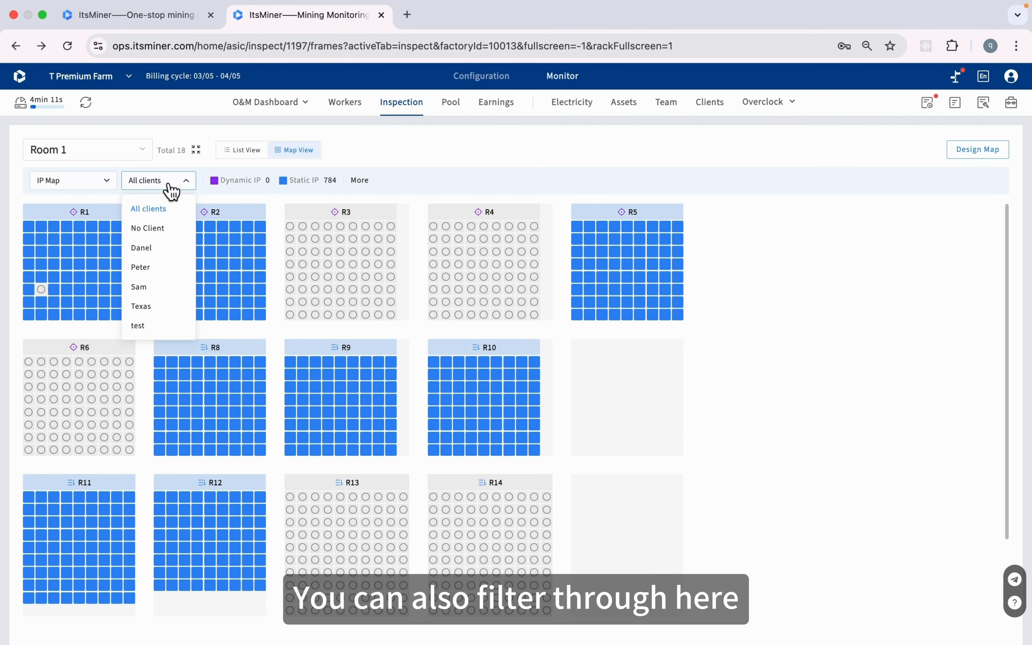
left_click(167, 253)
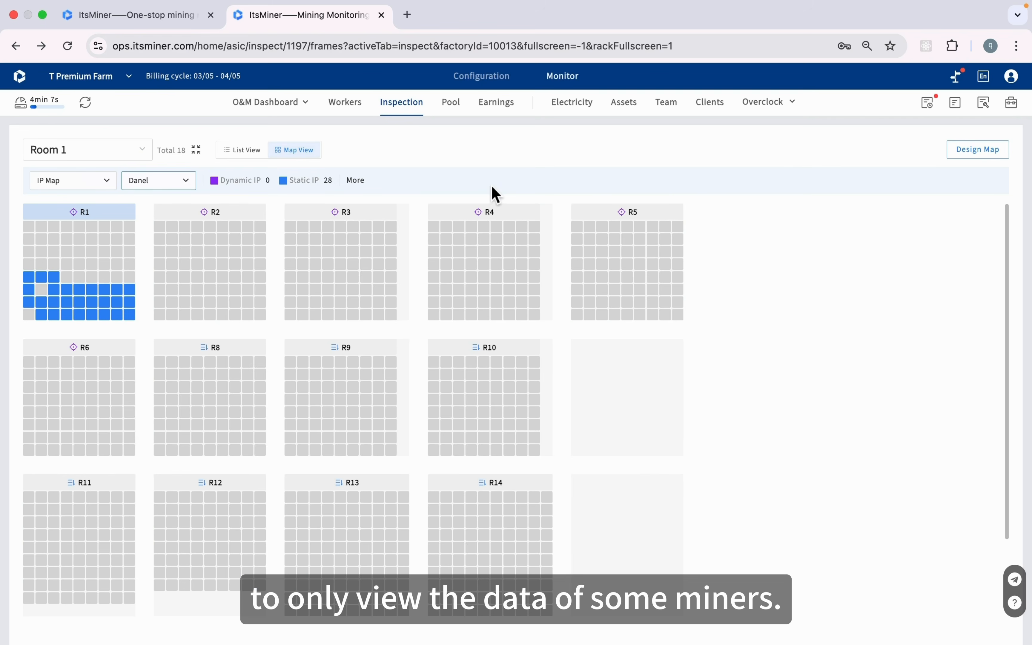
left_click(106, 186)
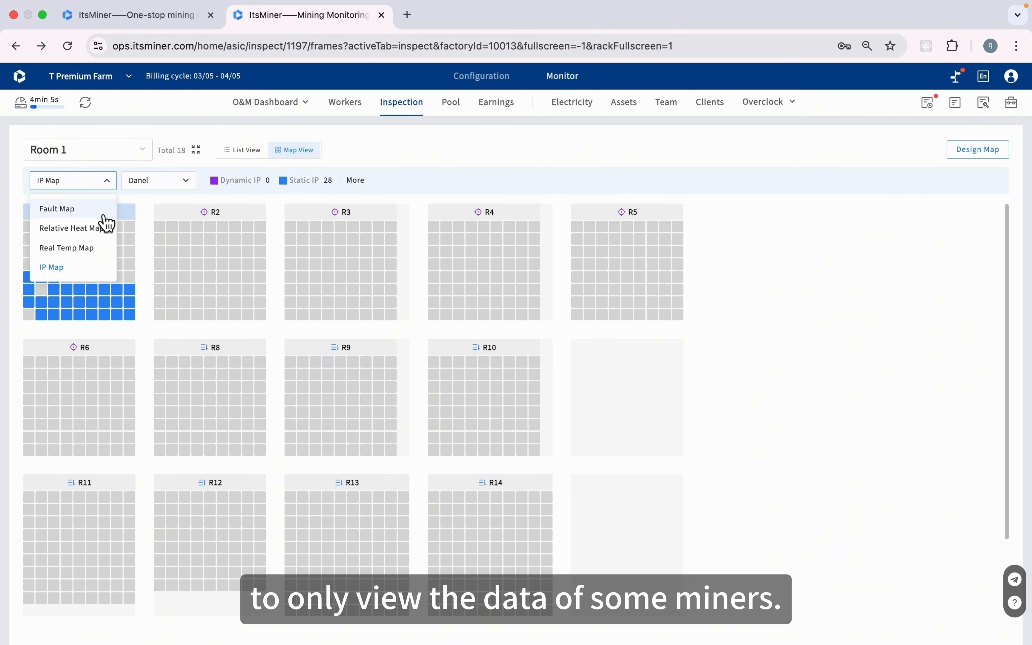
left_click(104, 215)
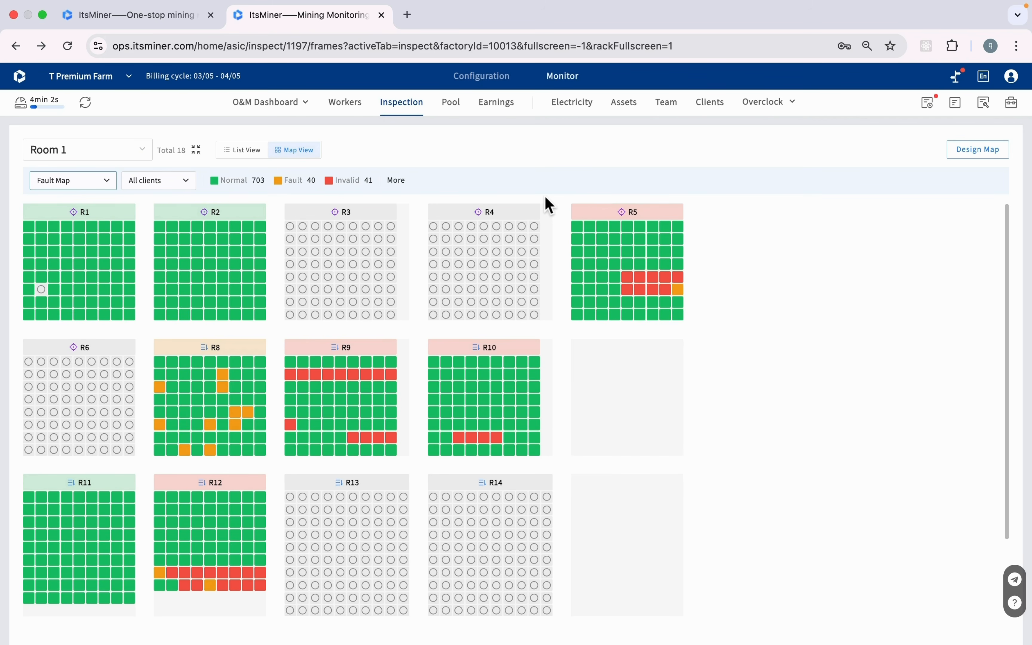
left_click(179, 181)
left_click(181, 255)
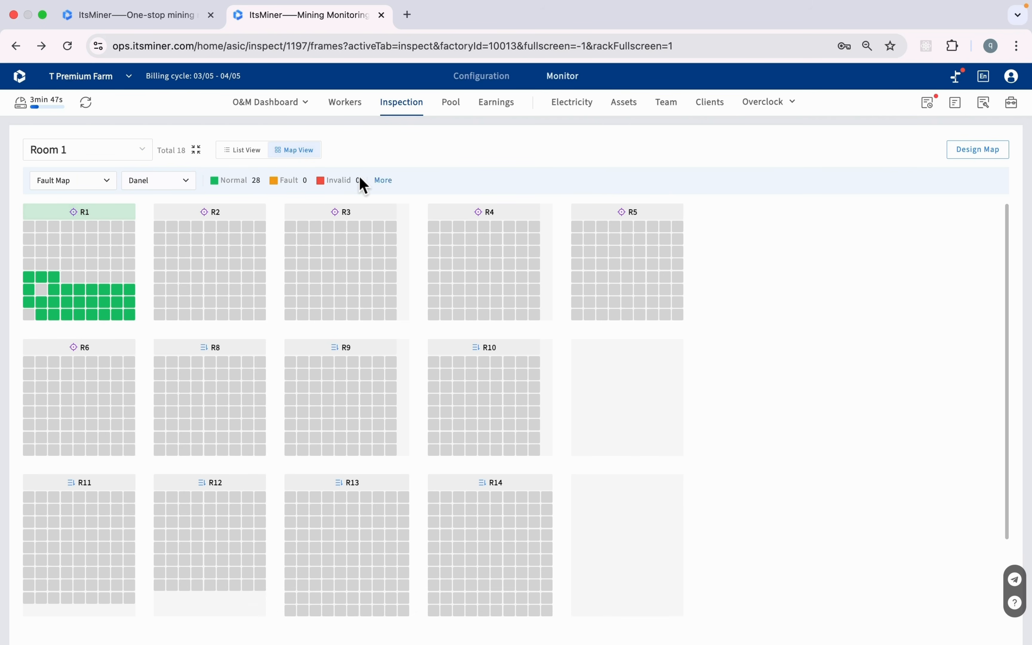
Restore All clients on the Fault Map and open rack R5's 72-seat view
left_click(105, 192)
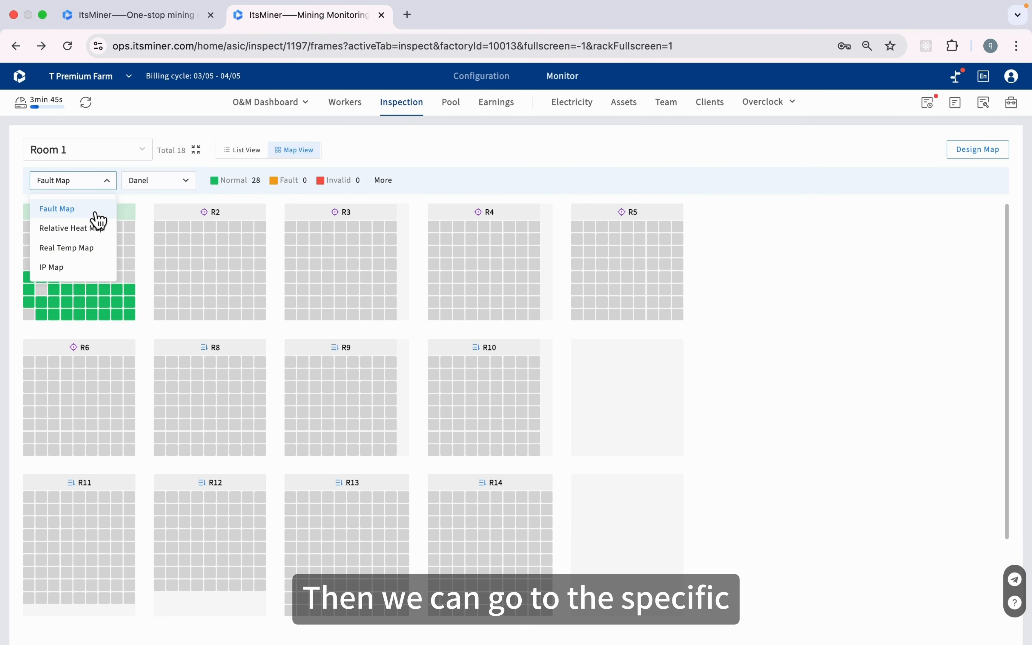
left_click(98, 212)
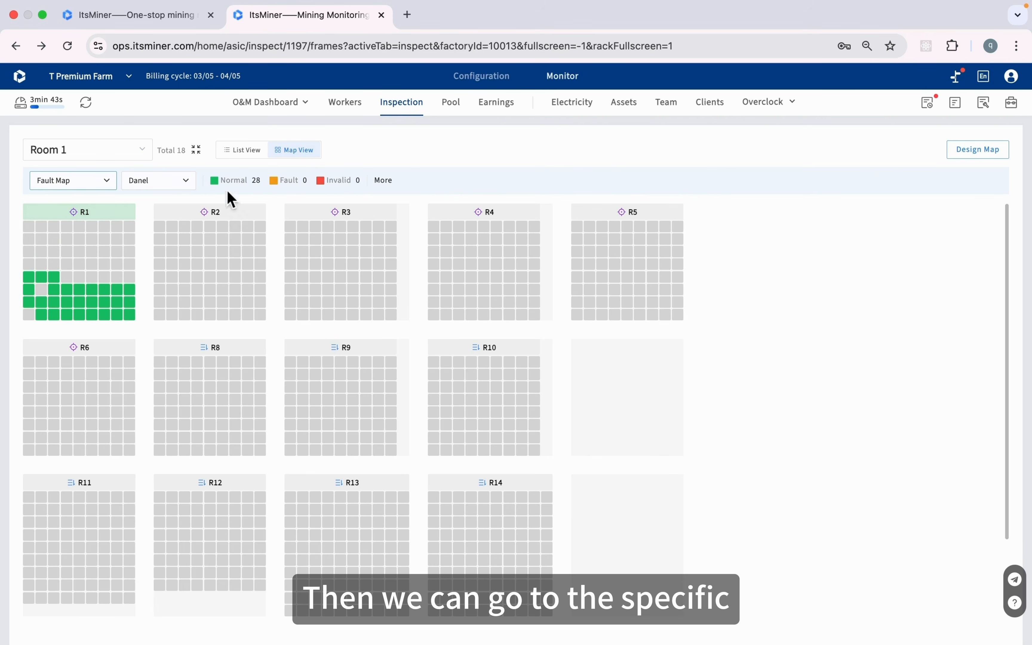
left_click(184, 185)
left_click(183, 213)
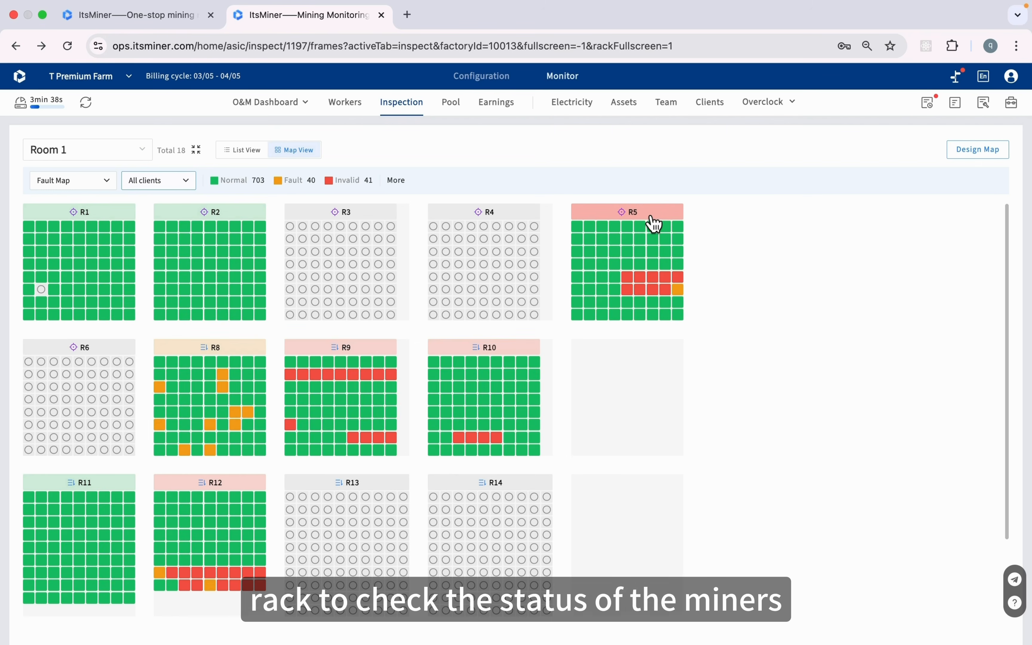
left_click(648, 213)
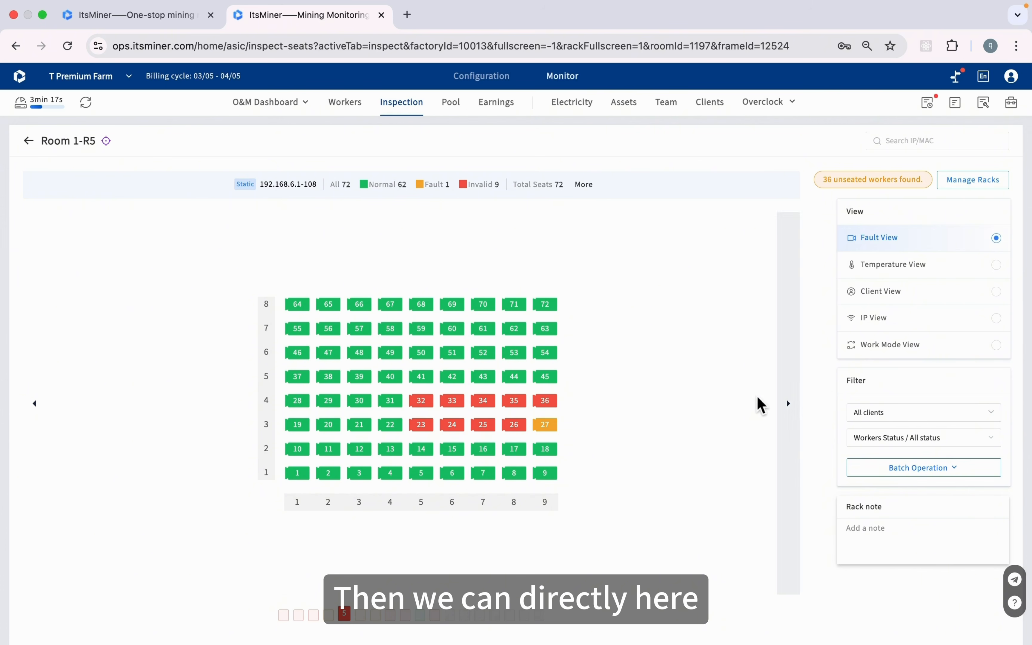
Batch-restart miners 25, 26 and 27 in rack Room 1-R5 and confirm the restart
left_click(481, 405)
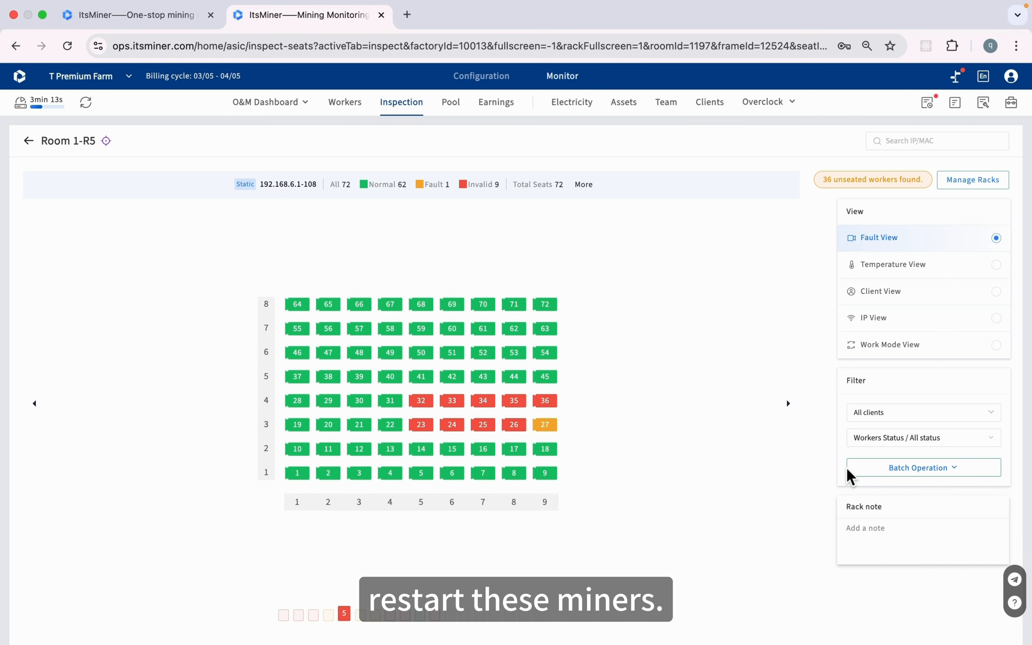
left_click(874, 472)
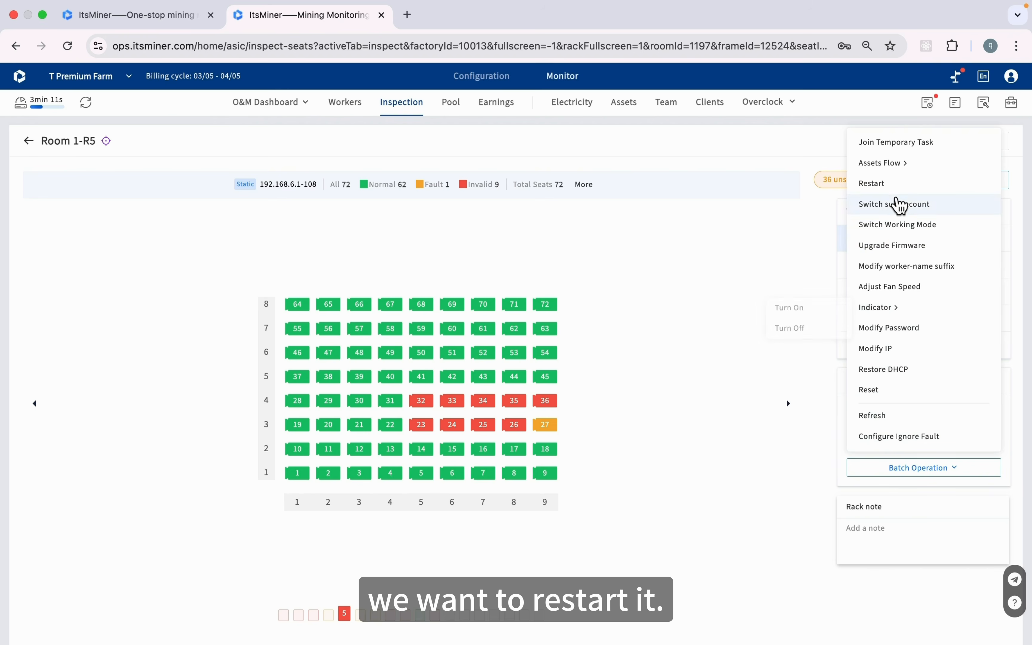
left_click(897, 188)
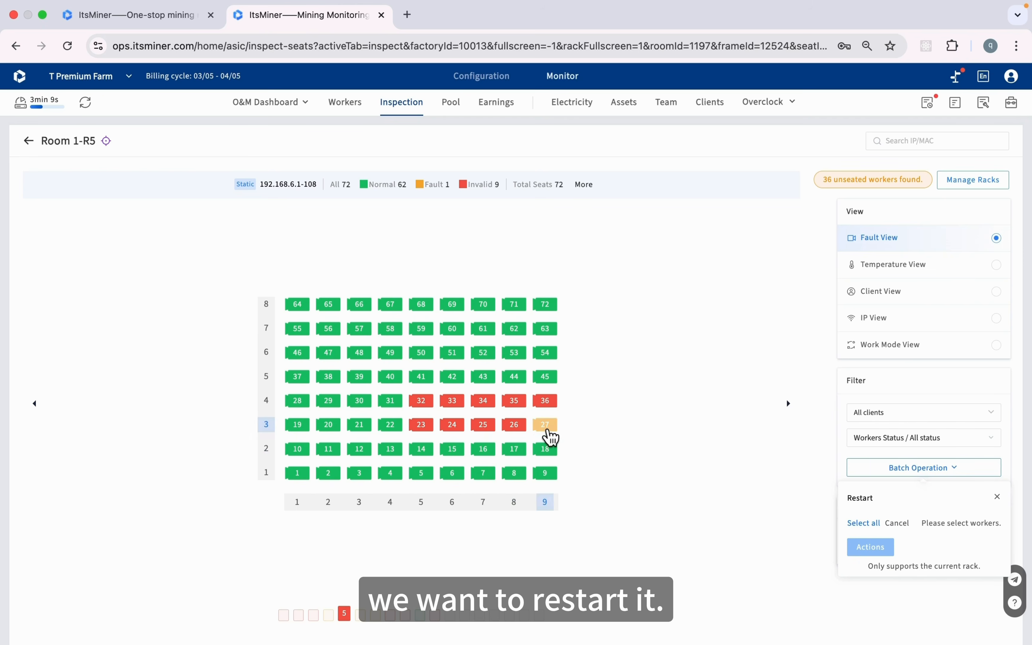
left_click(546, 429)
left_click(514, 427)
left_click(486, 426)
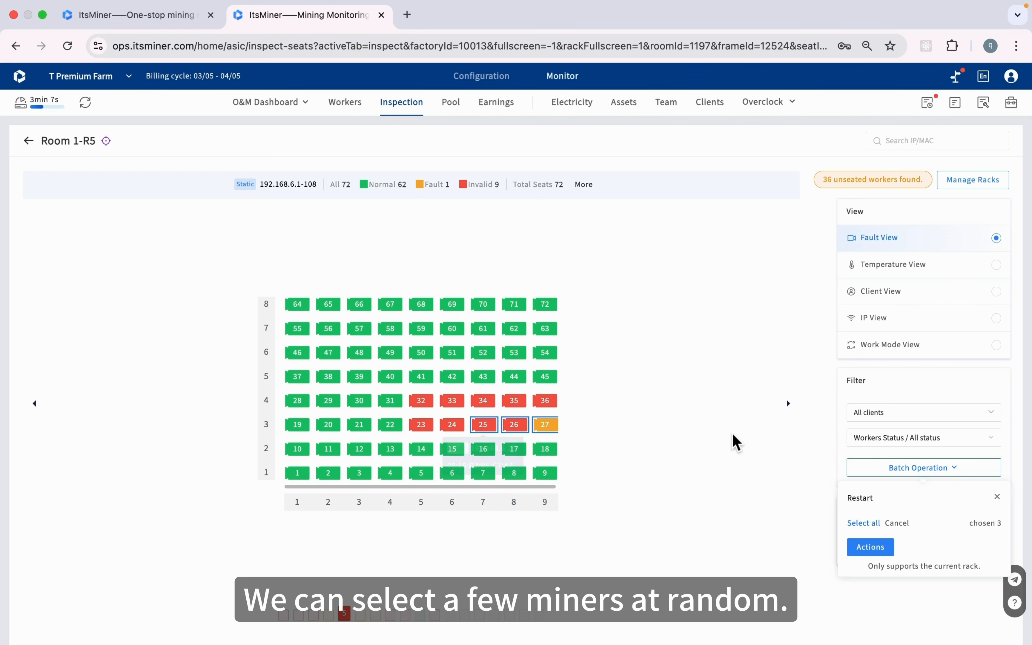
left_click(879, 549)
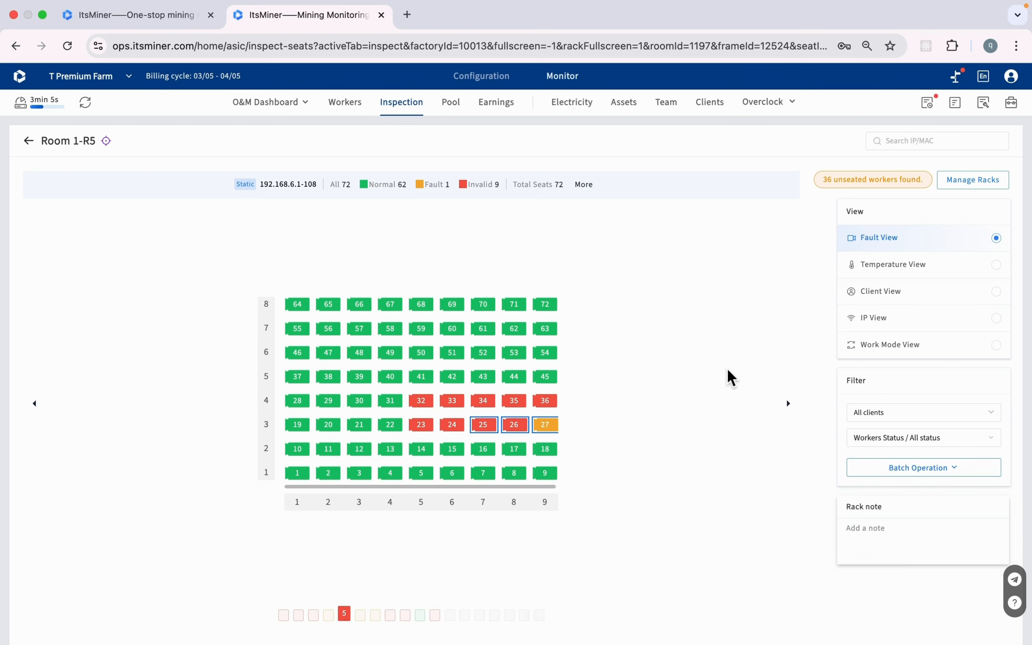
left_click(631, 409)
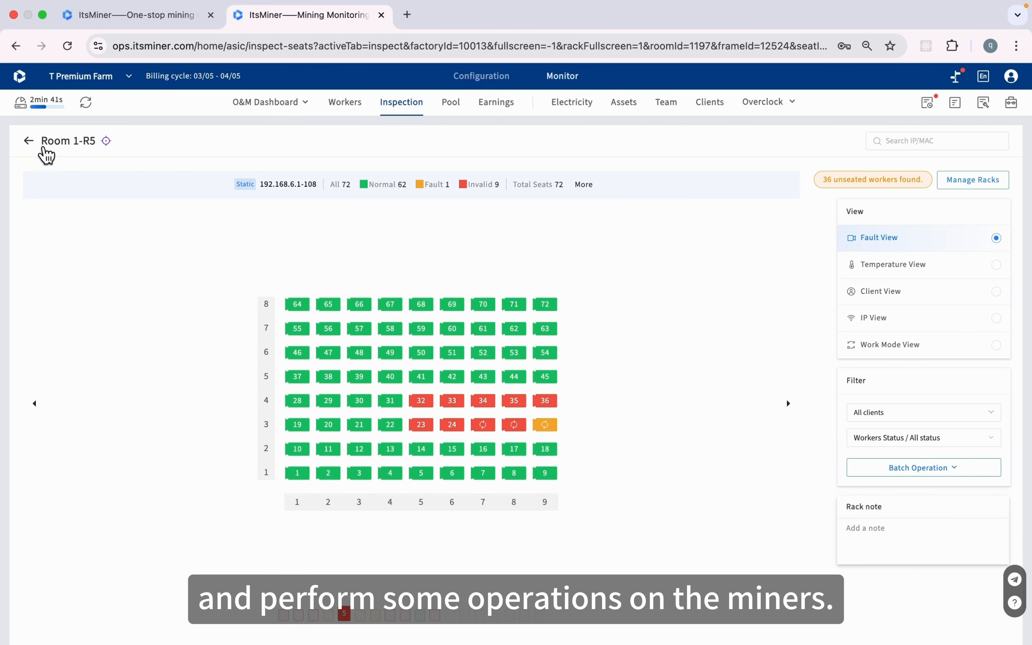
Return to Room 1's rack list with room cards, dismiss an Add Room form, and start Add Rack
left_click(31, 143)
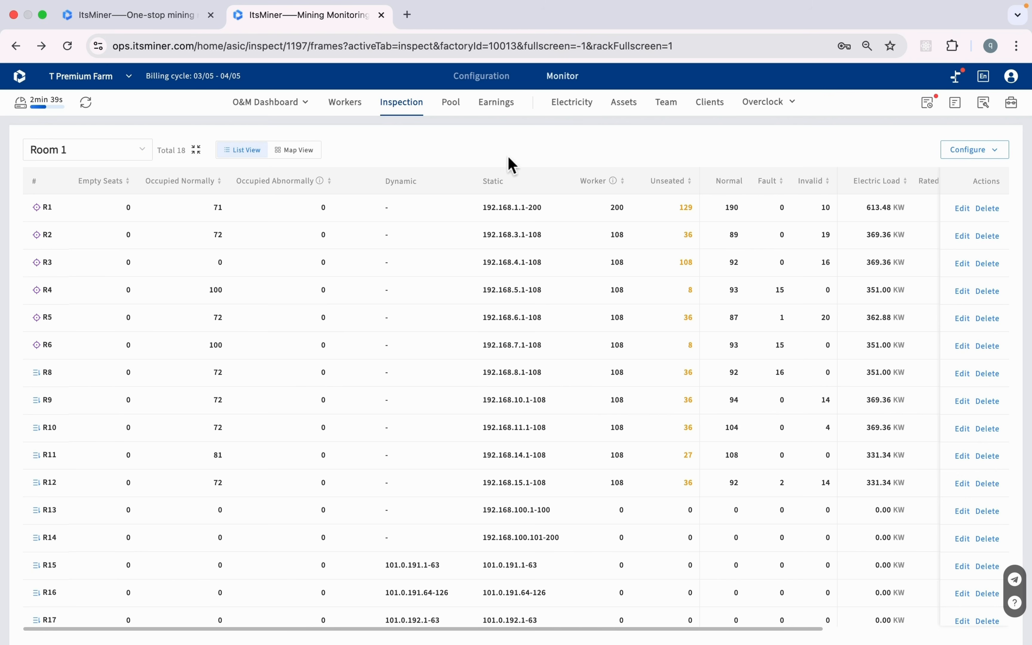
left_click(196, 151)
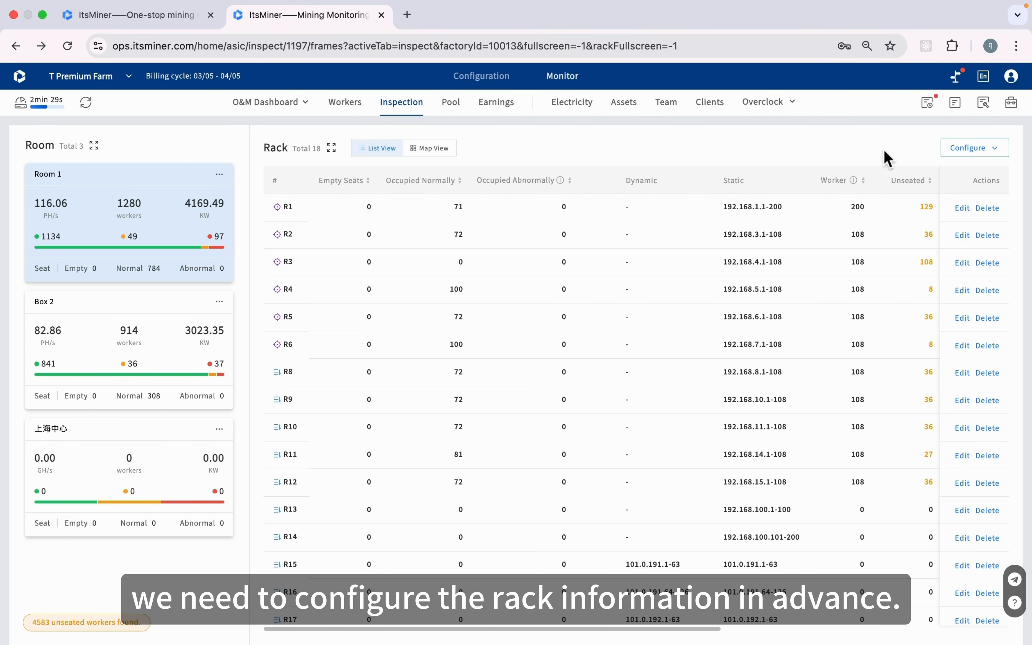
left_click(972, 154)
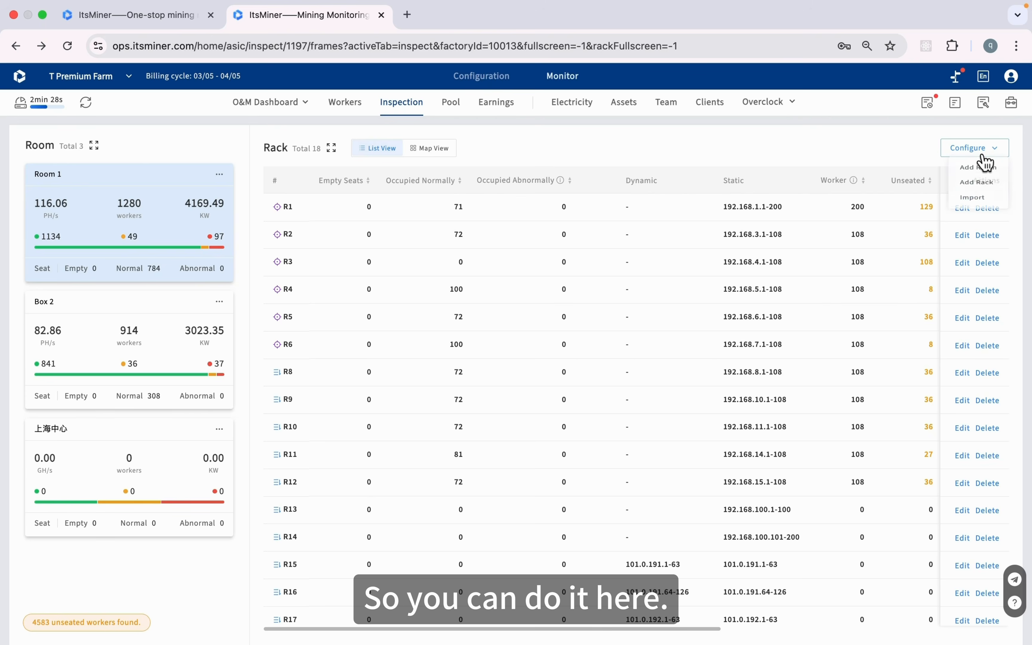
left_click(978, 171)
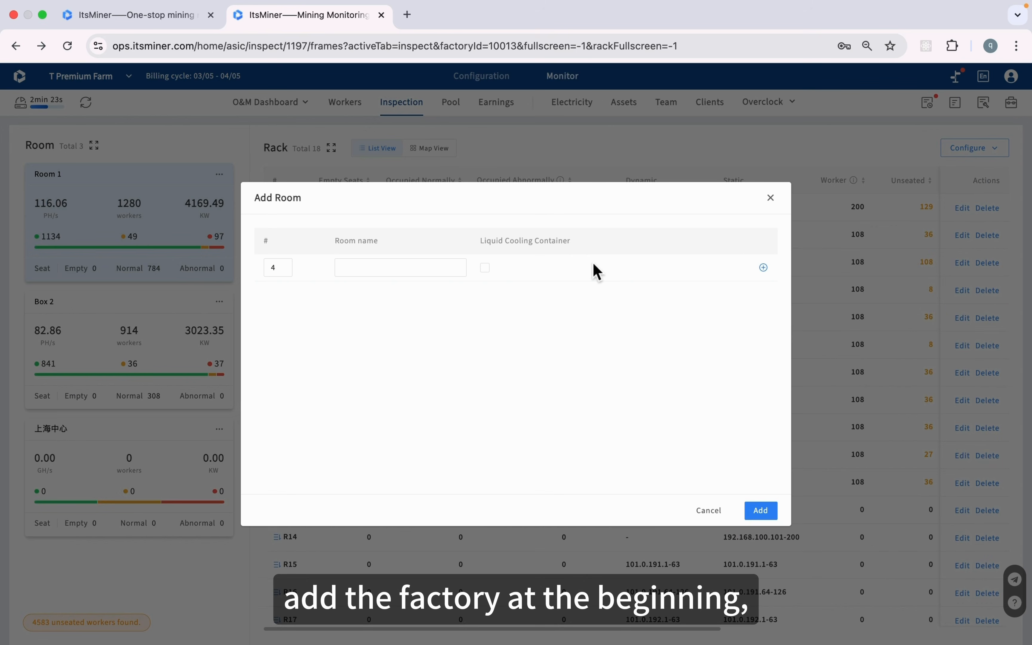
left_click(771, 199)
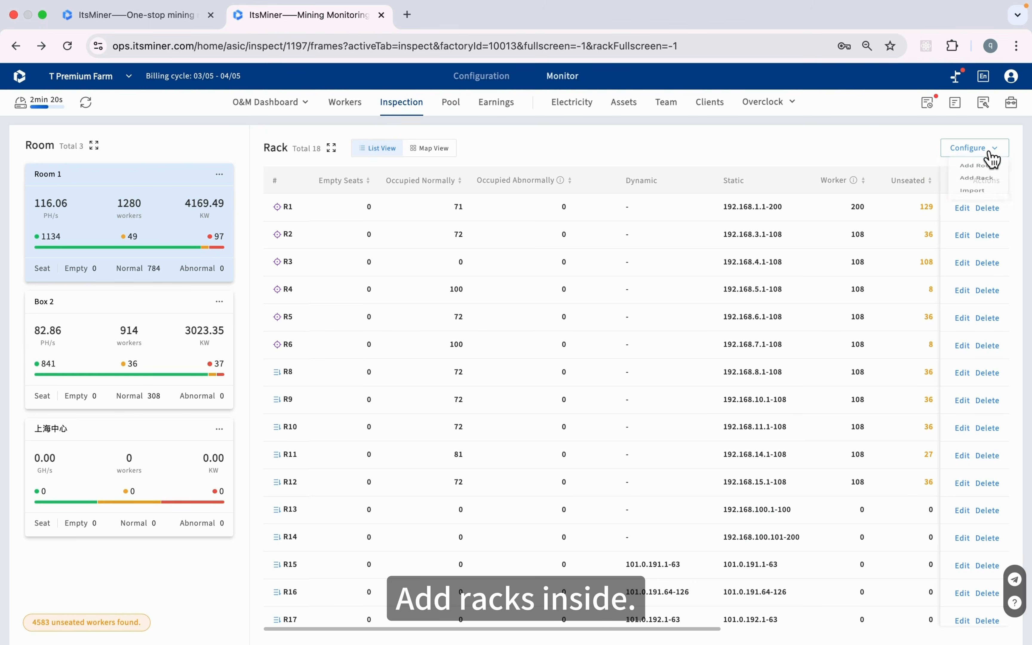
left_click(988, 159)
left_click(982, 193)
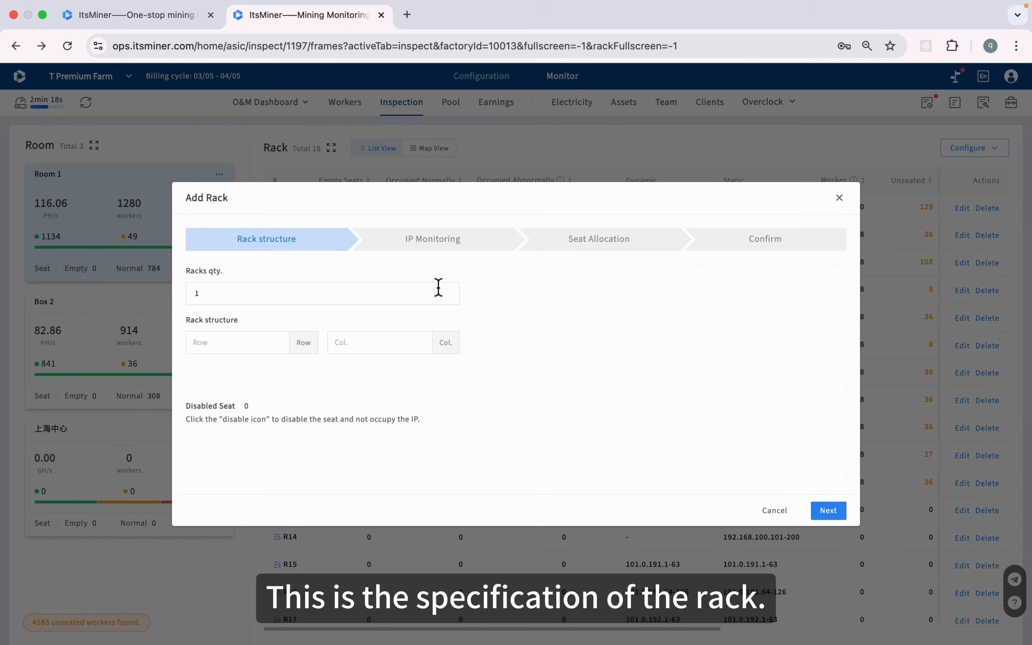
Define the rack as 8 rows by 10 columns with row 8 seats 1–2 disabled
left_click(249, 345)
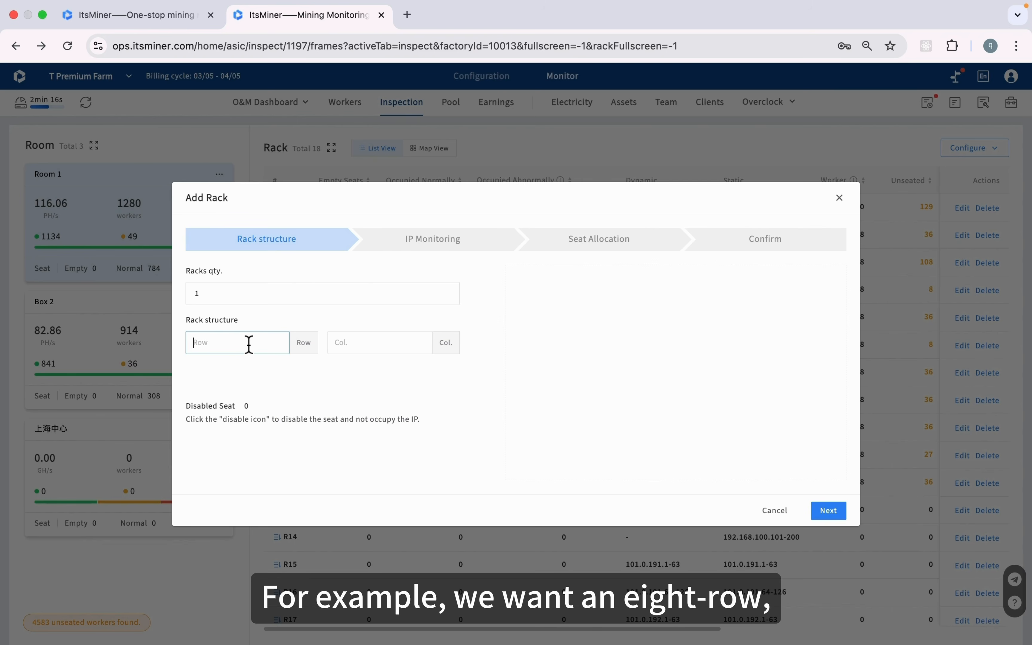
type("8")
left_click(373, 353)
type("10")
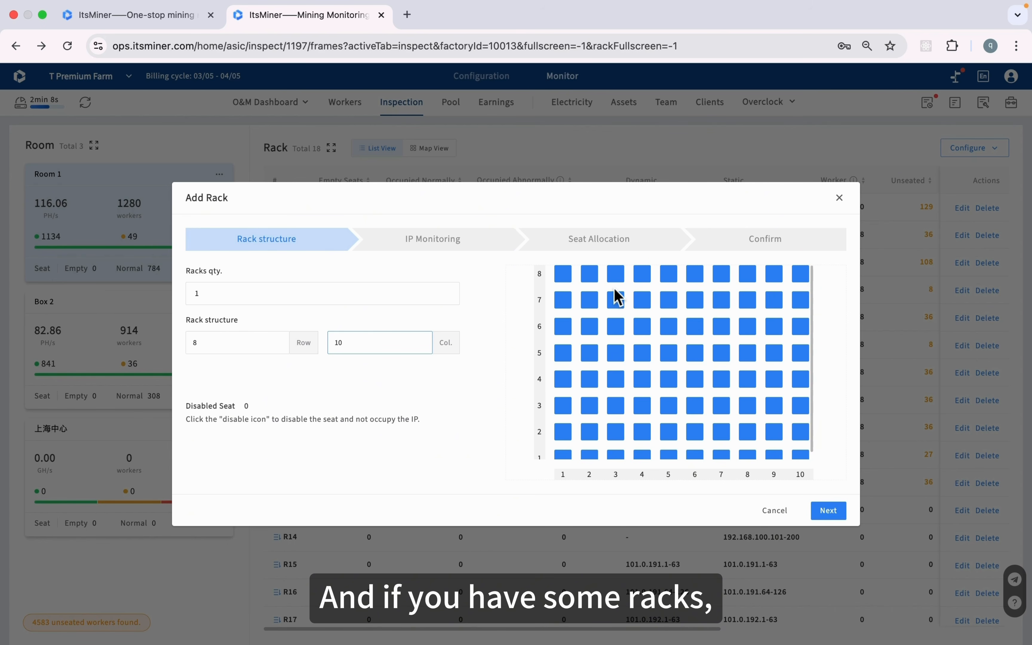
left_click(562, 273)
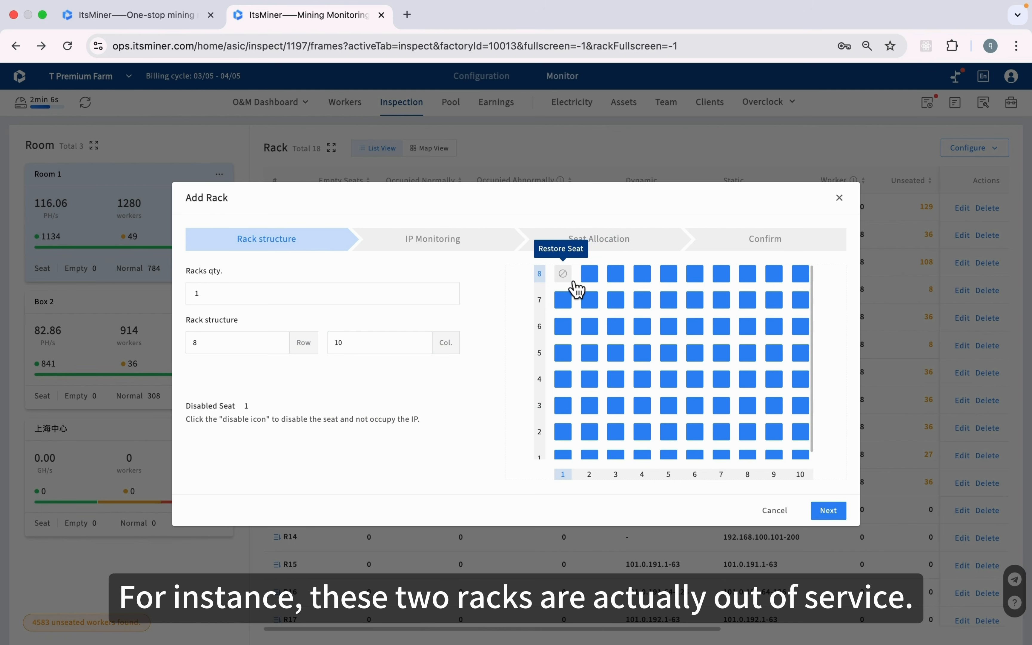
left_click(590, 273)
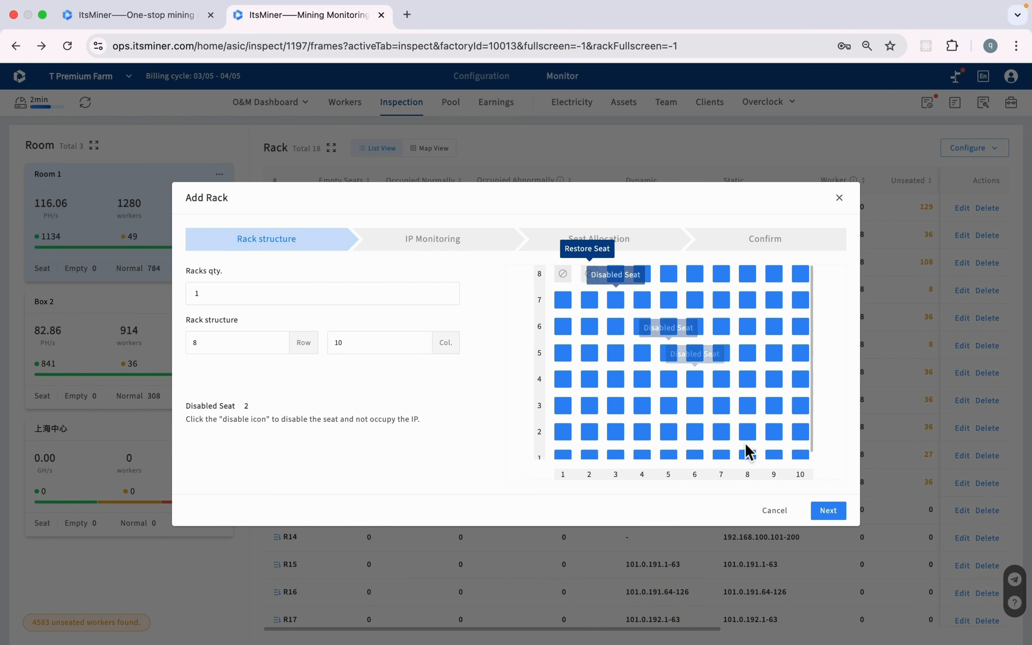
left_click(831, 517)
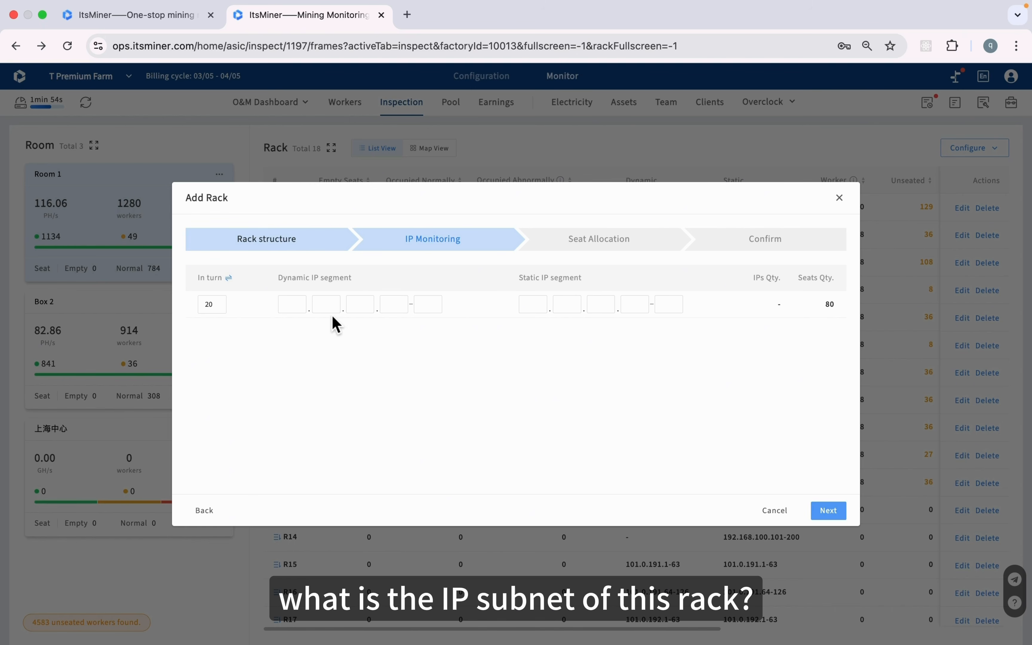
Change the racks quantity to 10 and continue to IP monitoring
left_click(301, 307)
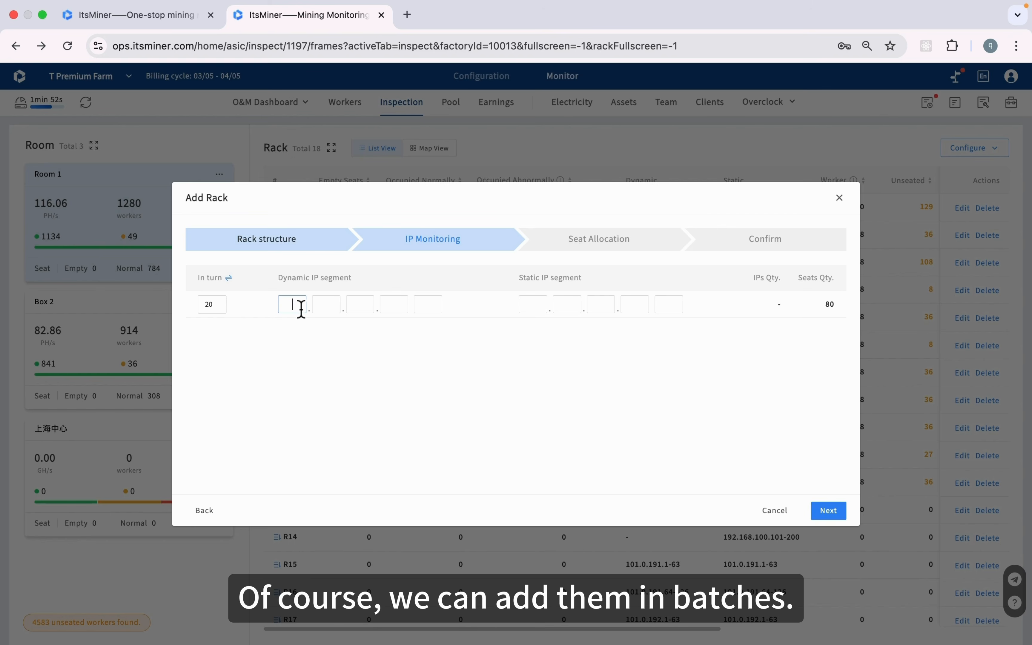
left_click(205, 511)
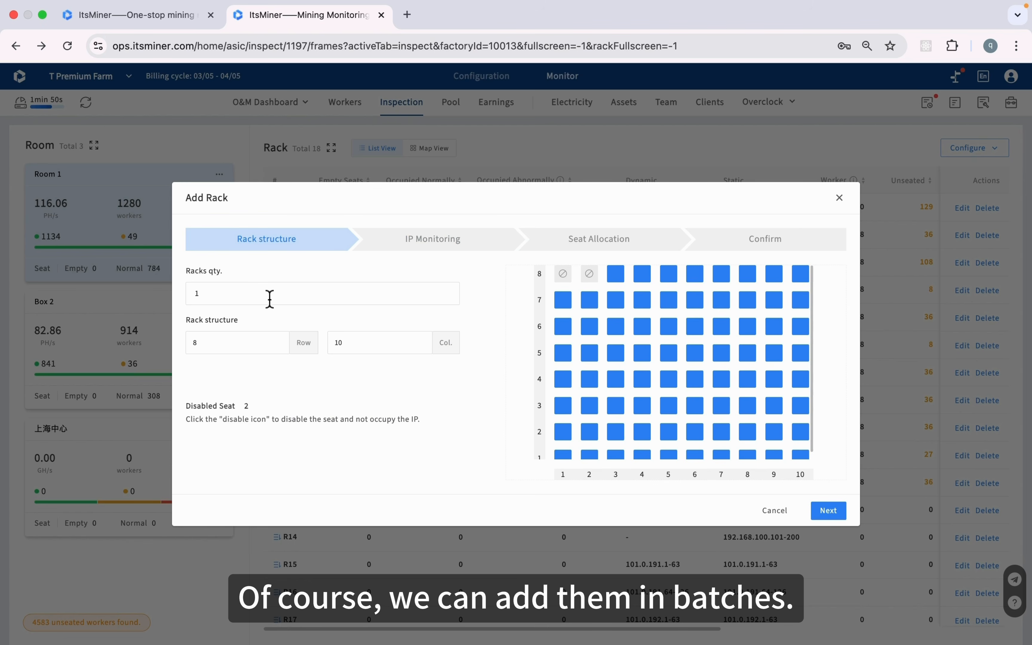
left_click_drag(270, 299, 180, 299)
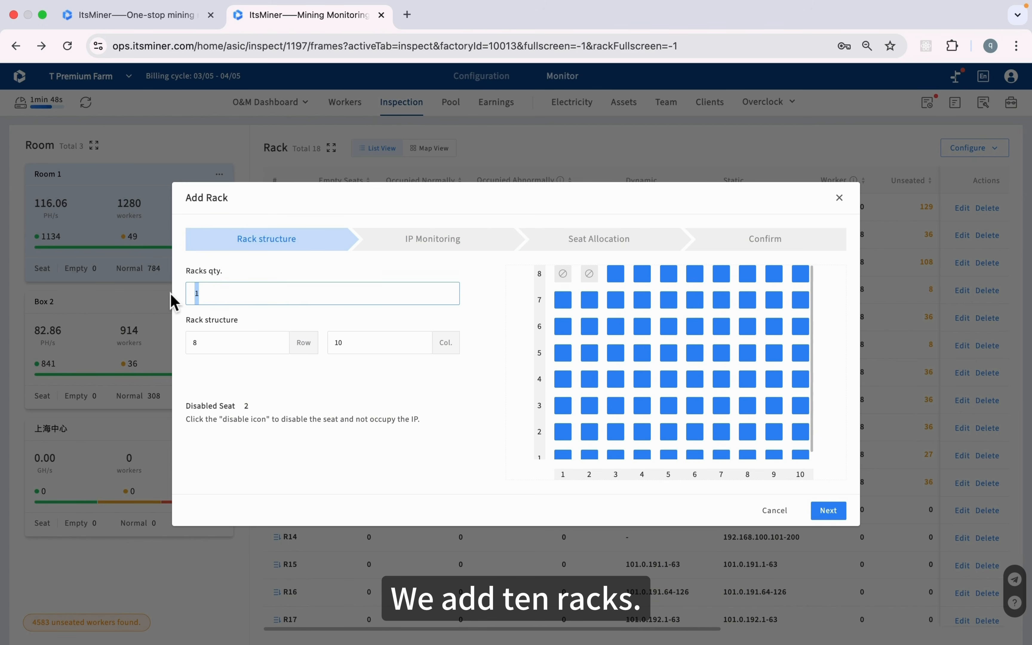
type("10")
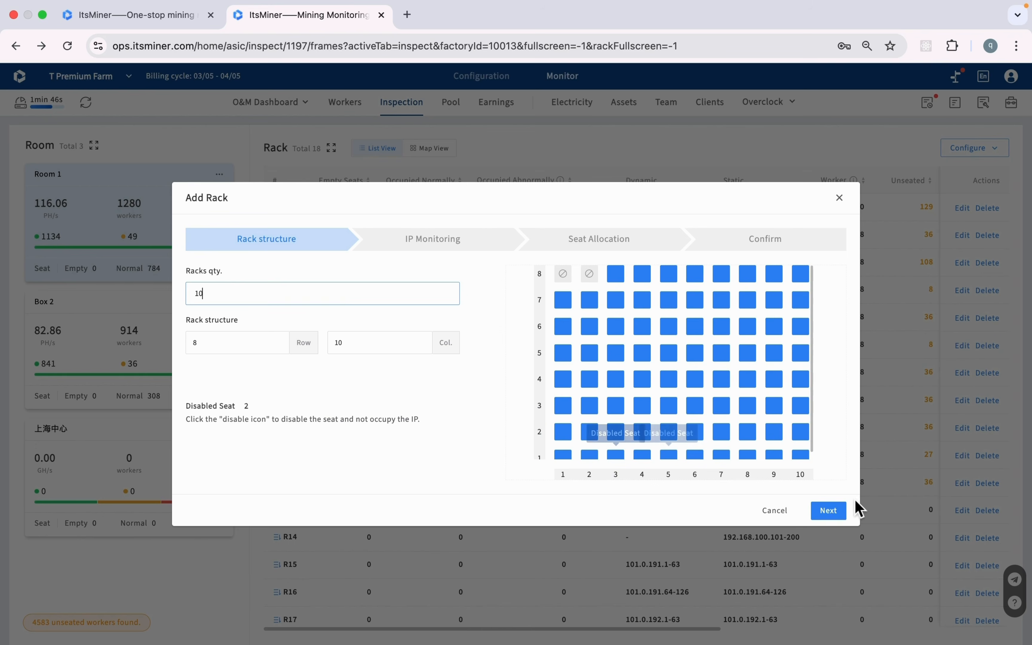
left_click(836, 518)
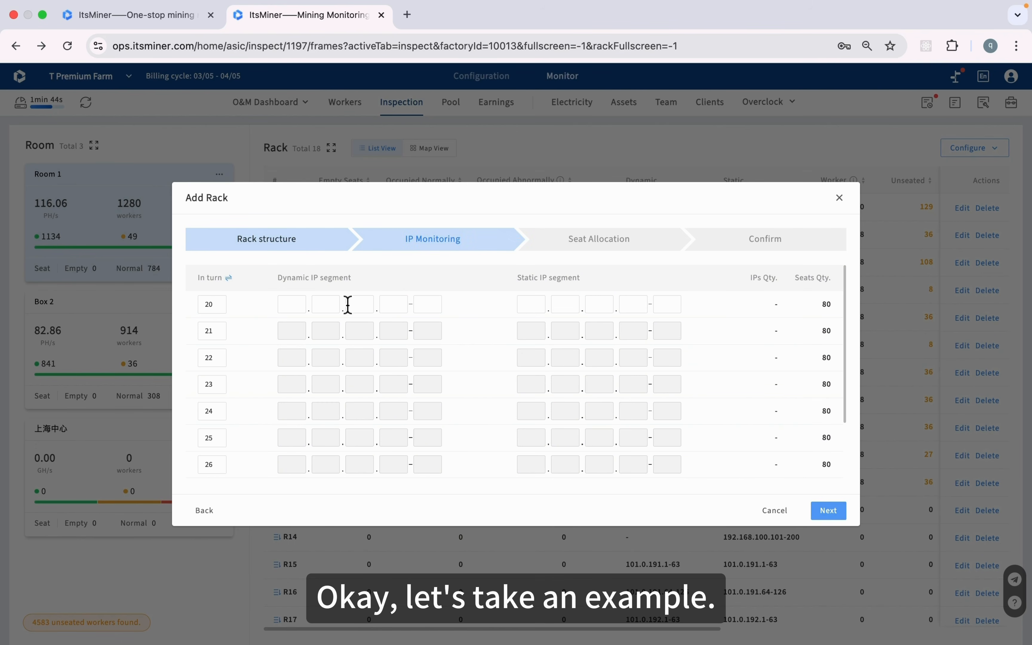
Give rack 20 dynamic IP 10.1.1.1, auto-filling racks 20–29 with 10.1.1.1-80 through 10.1.10.1-80
left_click(298, 307)
type("1")
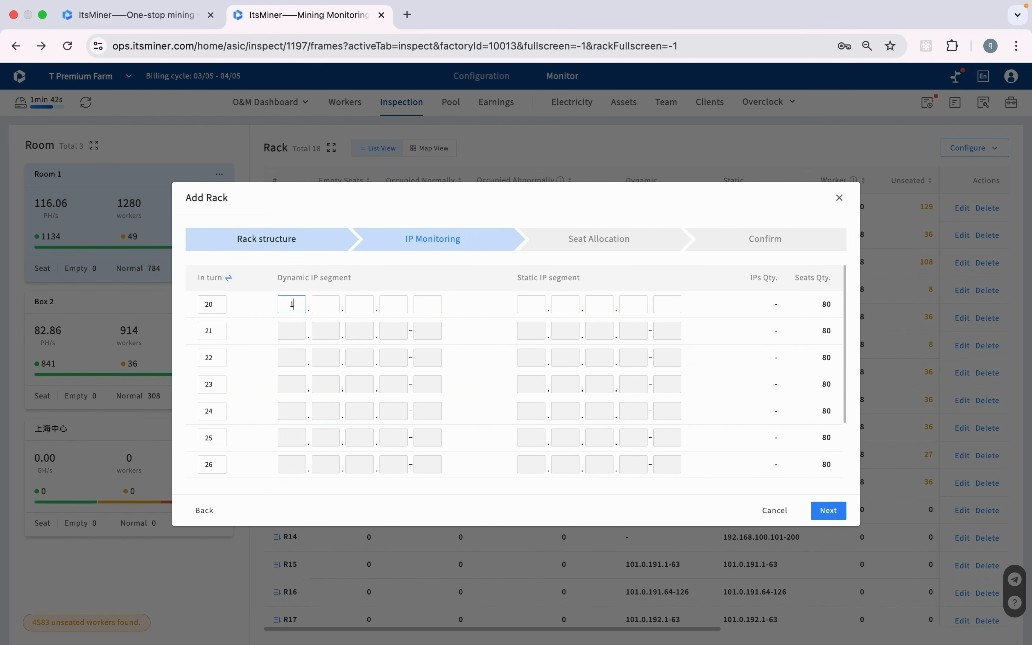
type("0.1.1.1")
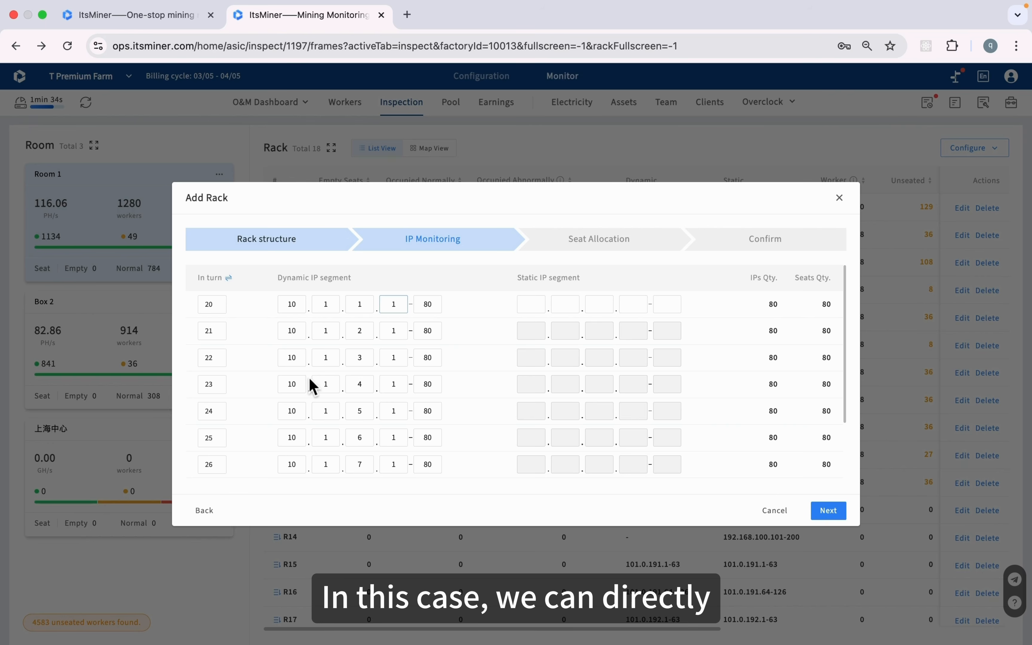
scroll(313, 386, "down", 3)
scroll(314, 386, "up", 3)
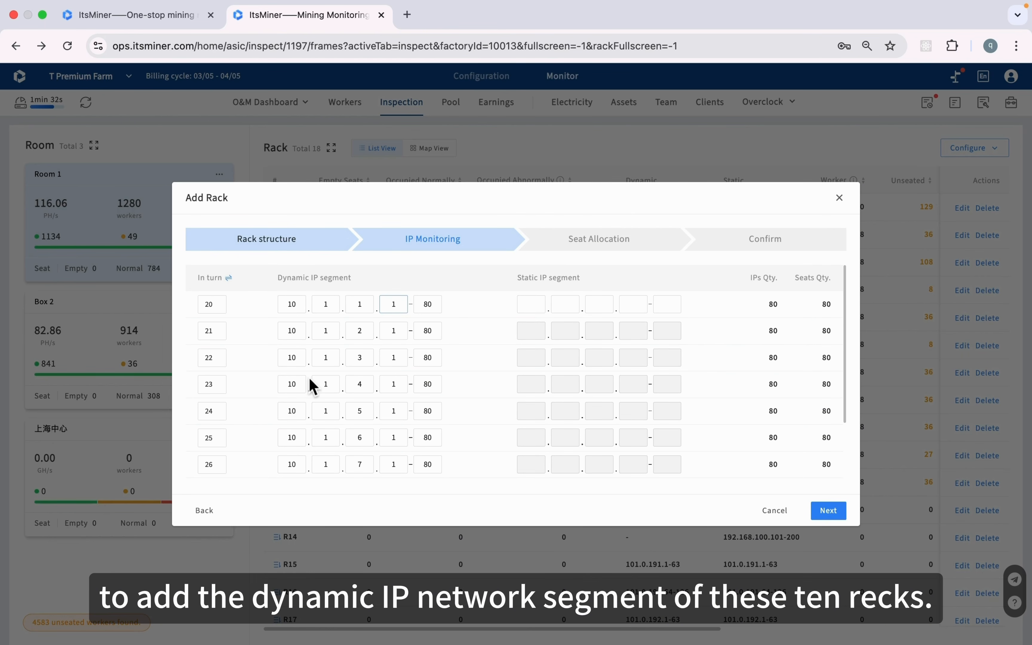
scroll(314, 386, "down", 3)
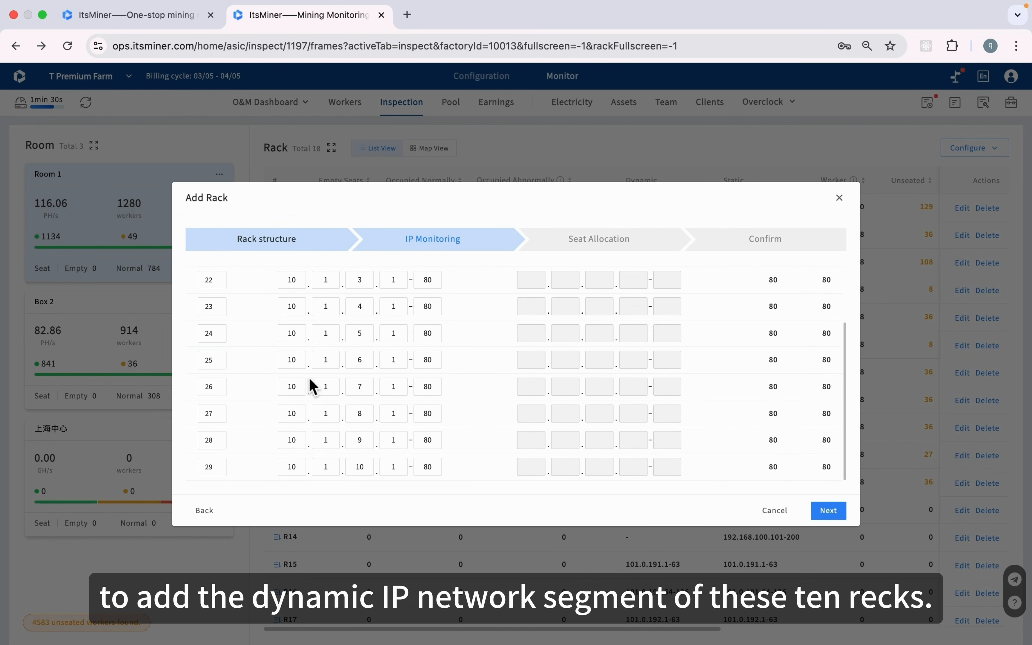
scroll(314, 386, "up", 3)
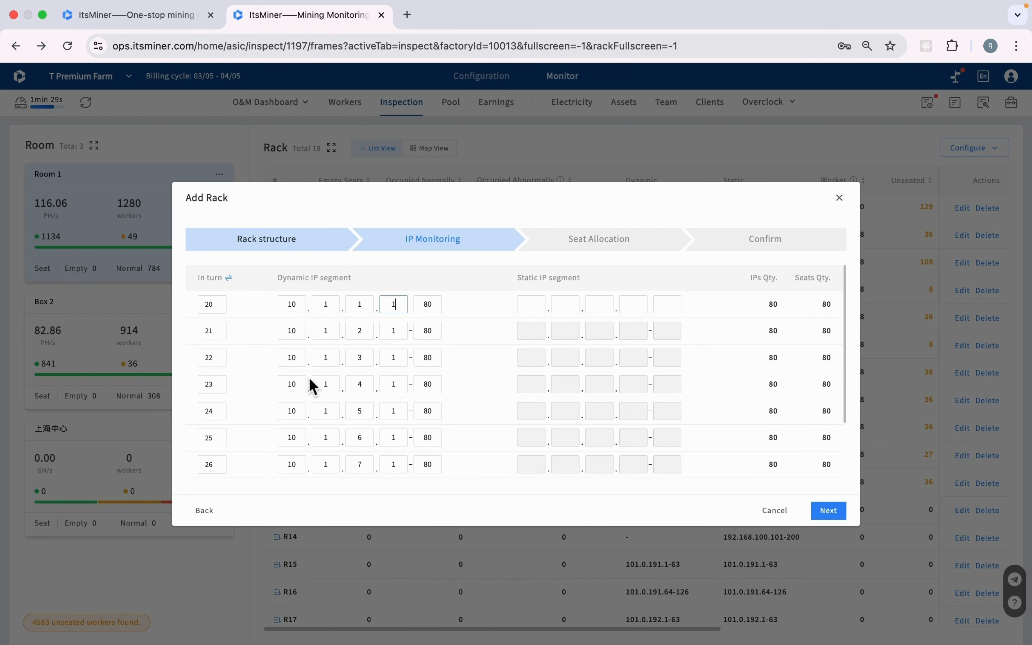
left_click(836, 518)
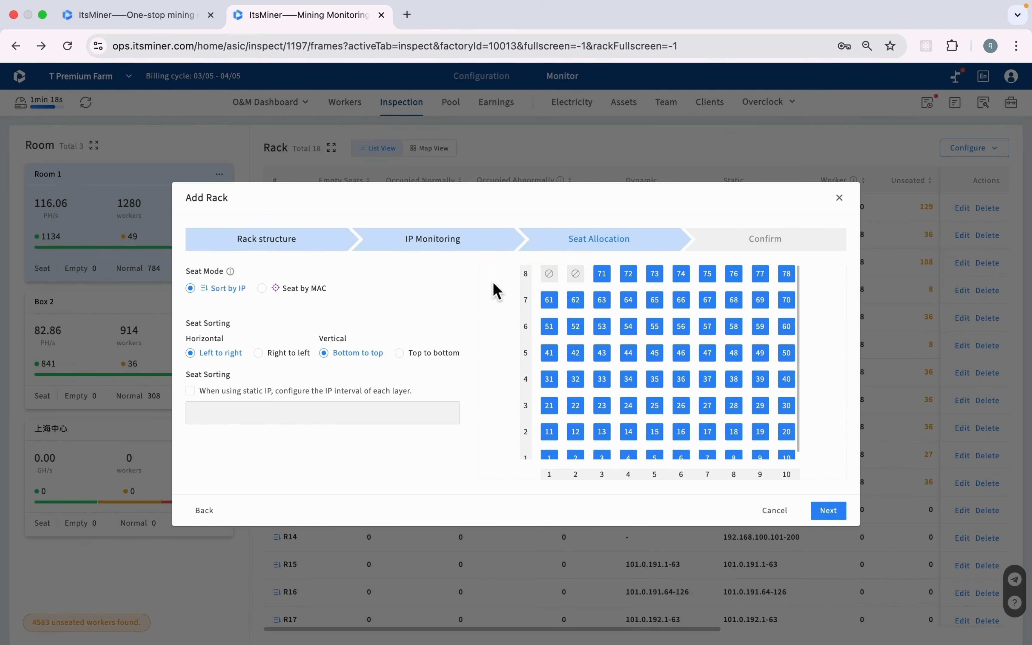
Allocate seats by MAC, sorted right to left and top to bottom
left_click(262, 289)
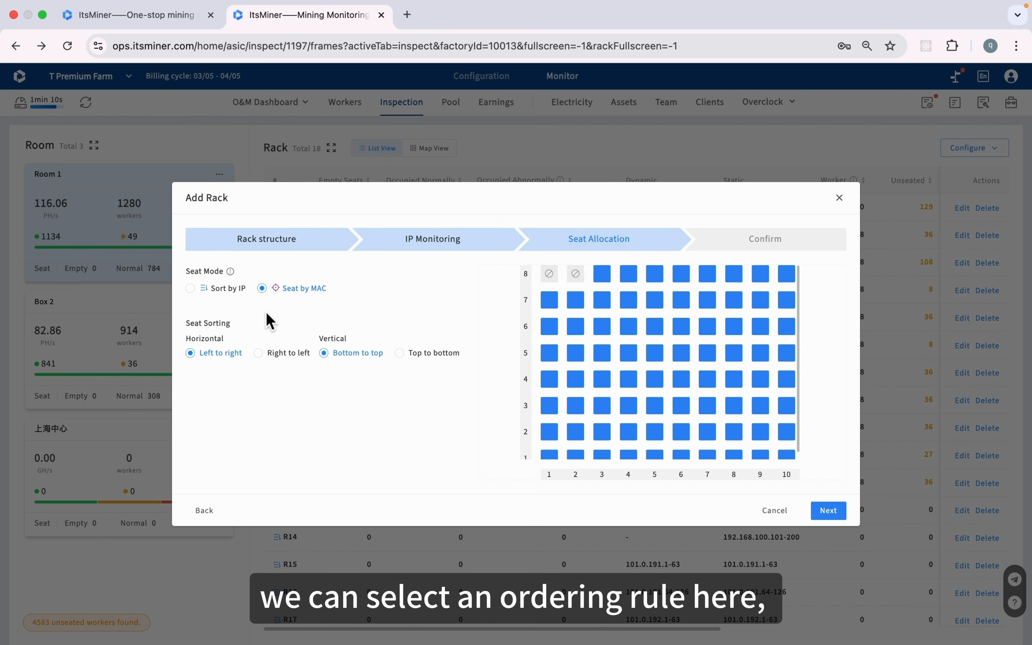
left_click(270, 360)
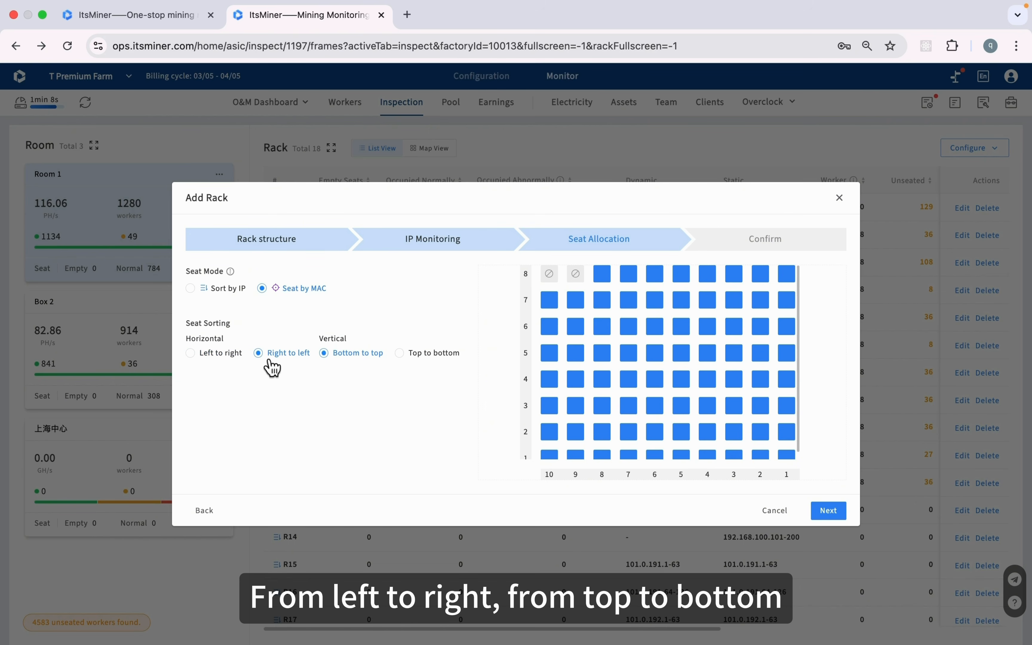
left_click(404, 356)
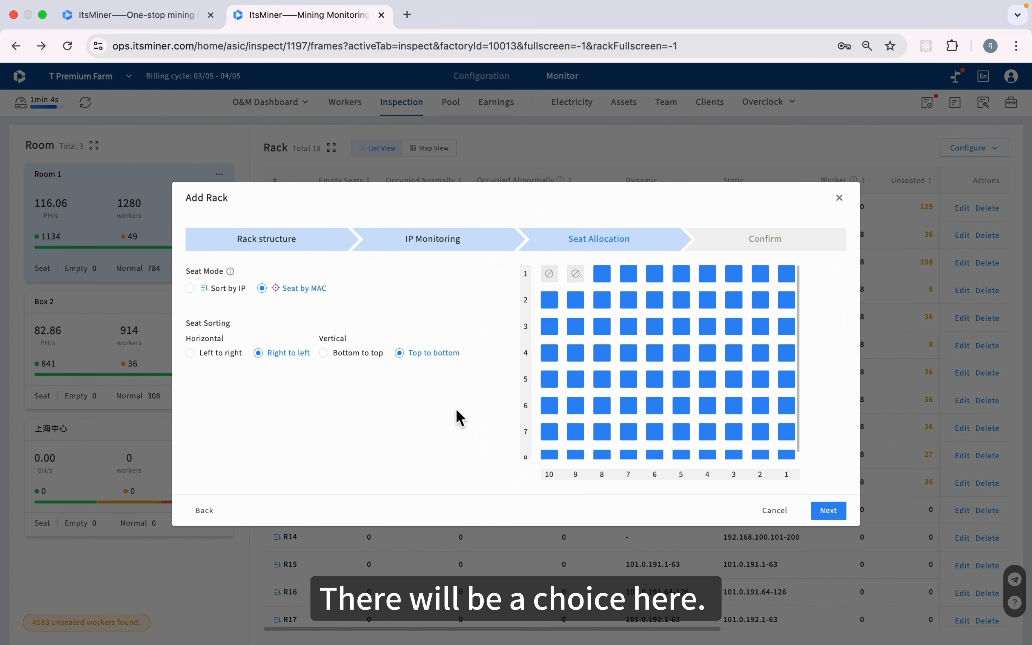
left_click(327, 361)
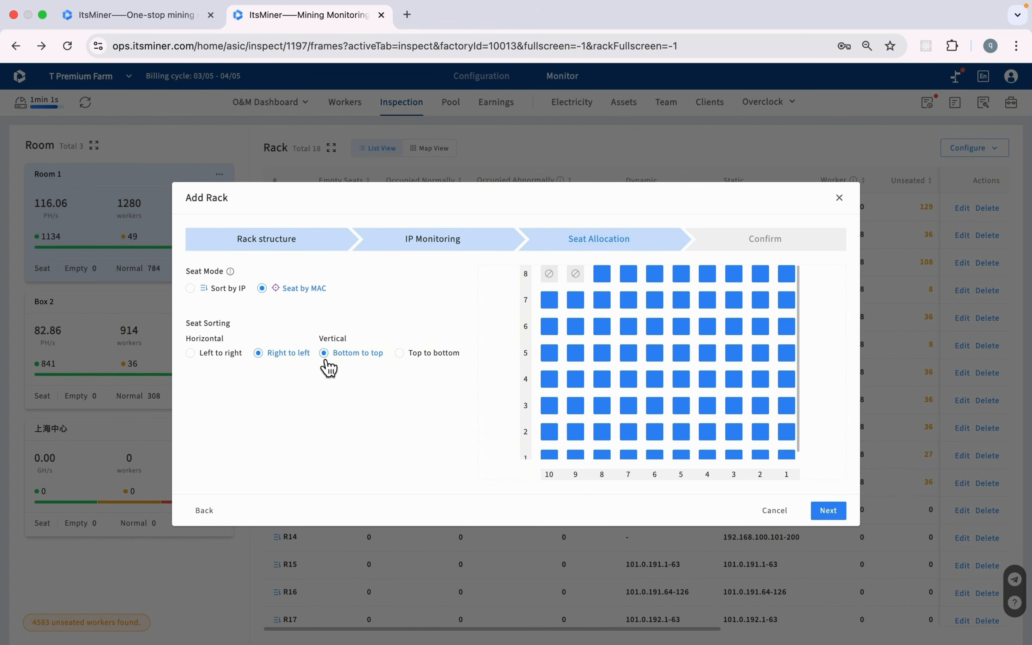
left_click(417, 356)
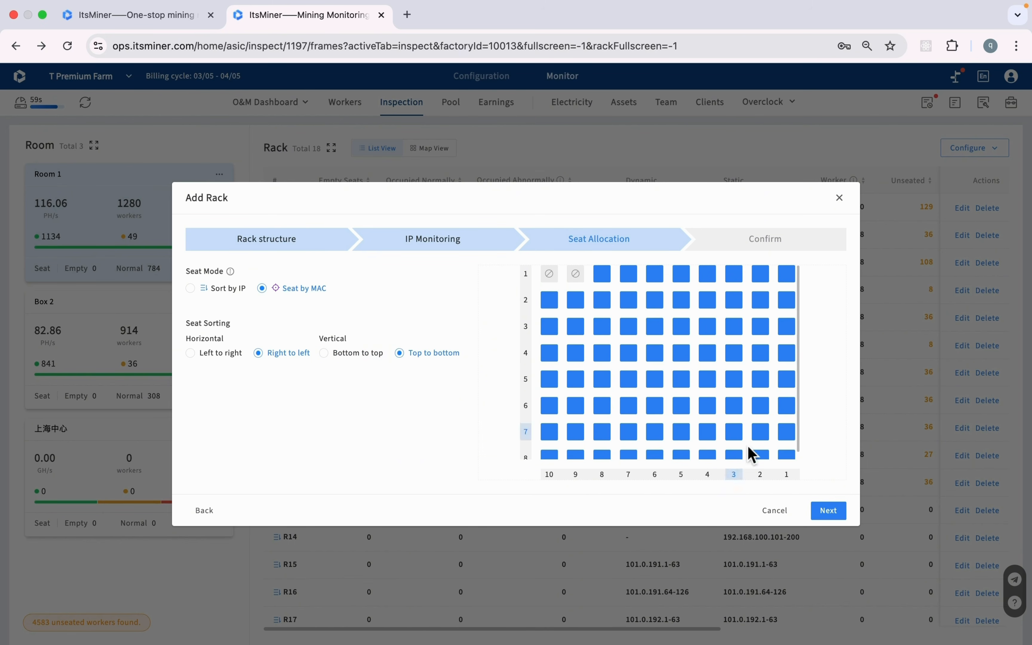
left_click(830, 513)
Cancel the Add Rack wizard without adding racks and go to the farm tools page
scroll(602, 391, "down", 2)
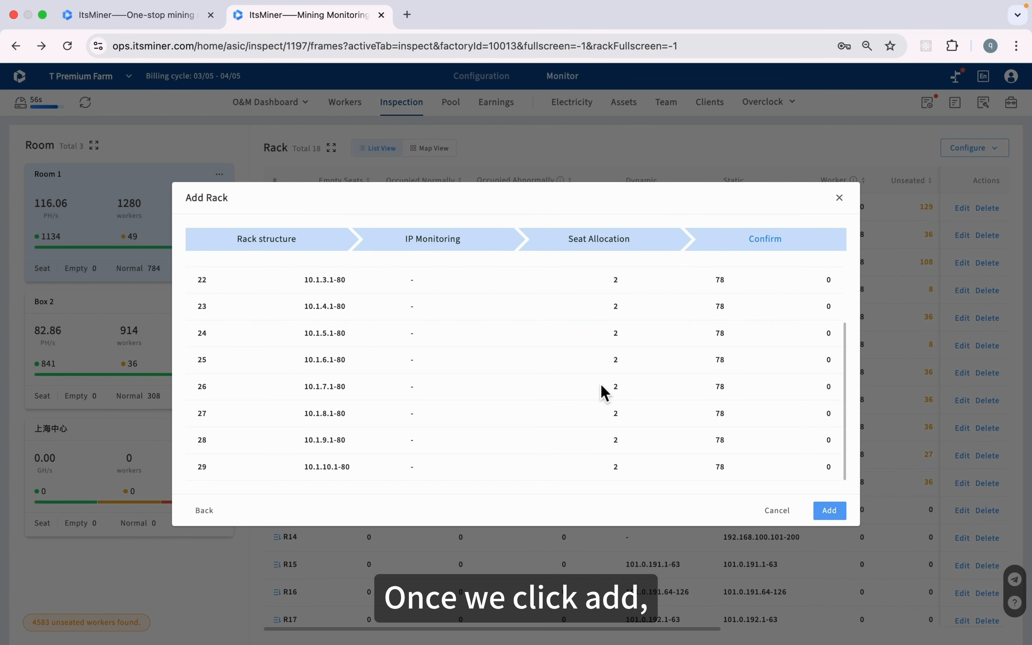
scroll(605, 391, "up", 2)
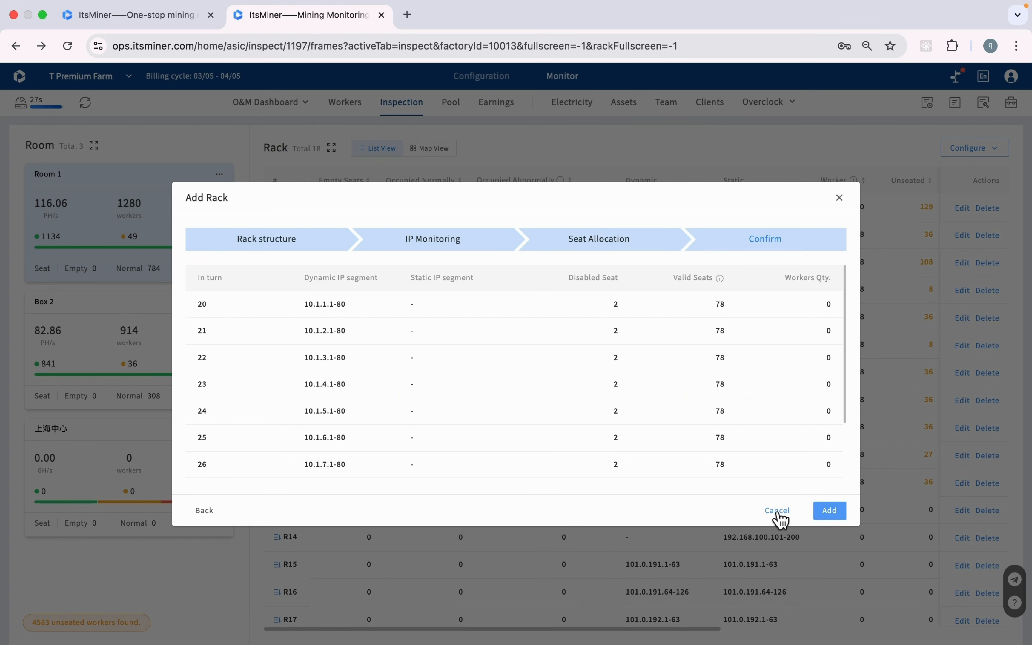
left_click(777, 511)
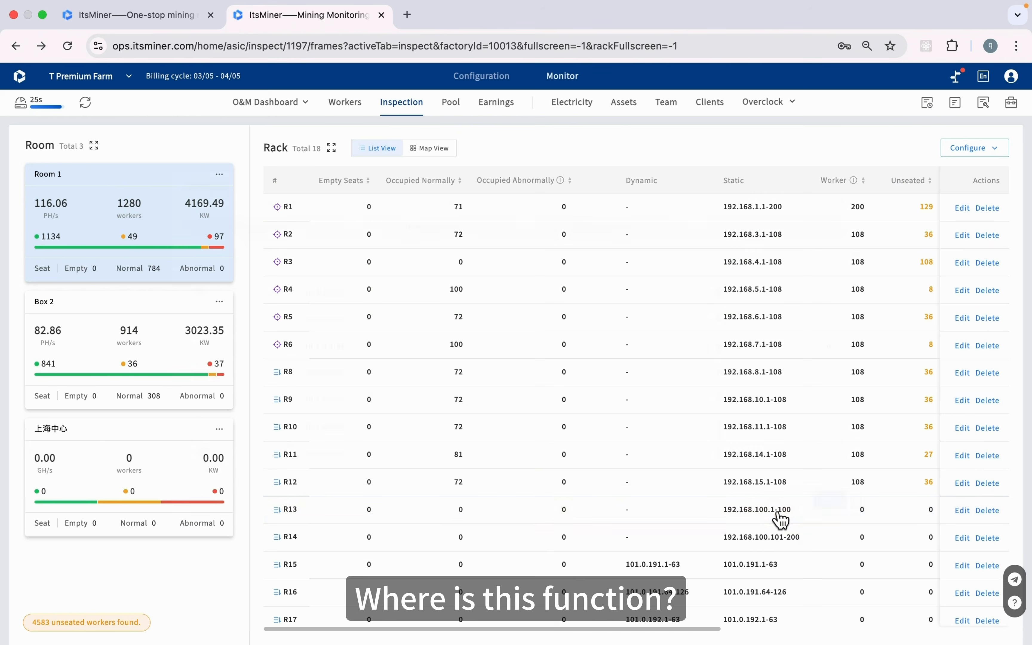
left_click(1011, 103)
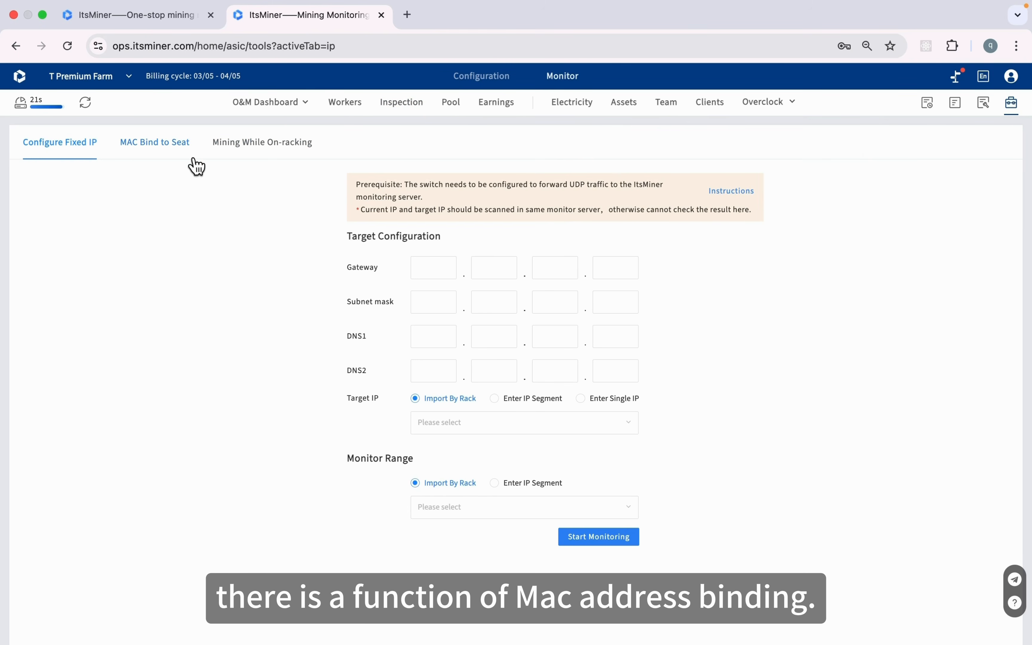
Start MAC-to-seat binding monitoring on rack Room 1-R2, segment 192.168.3.1-108
left_click(178, 154)
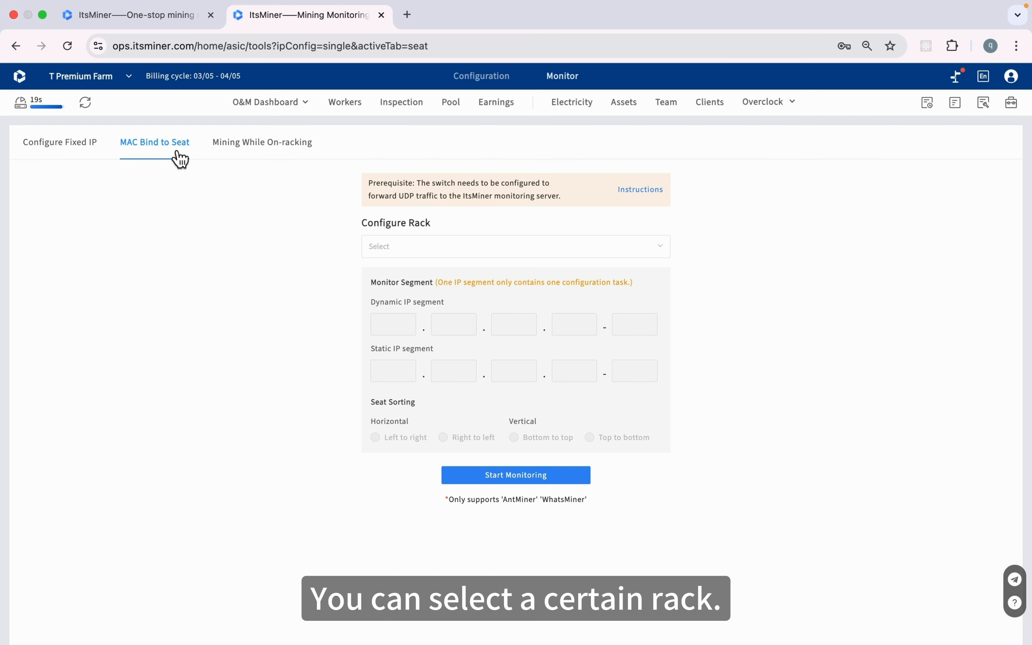
left_click(410, 252)
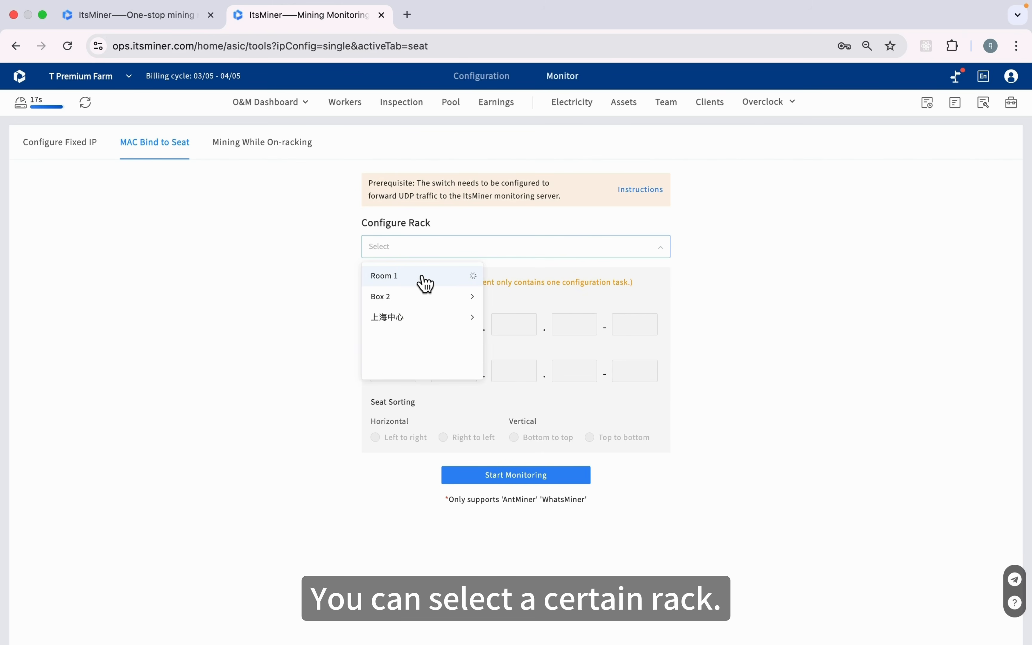
left_click(502, 297)
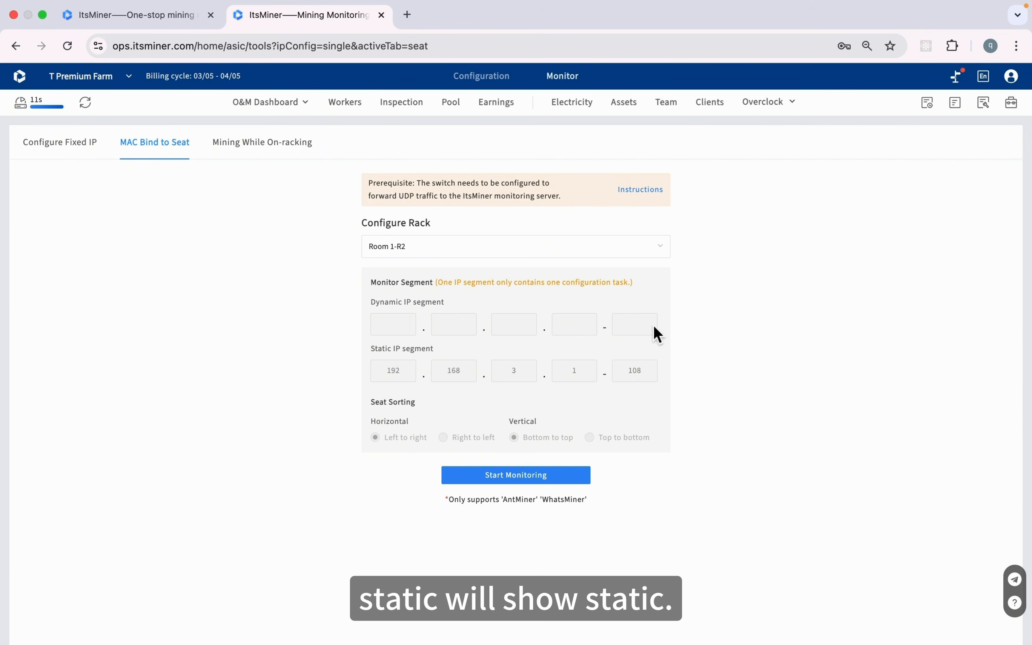
left_click(529, 482)
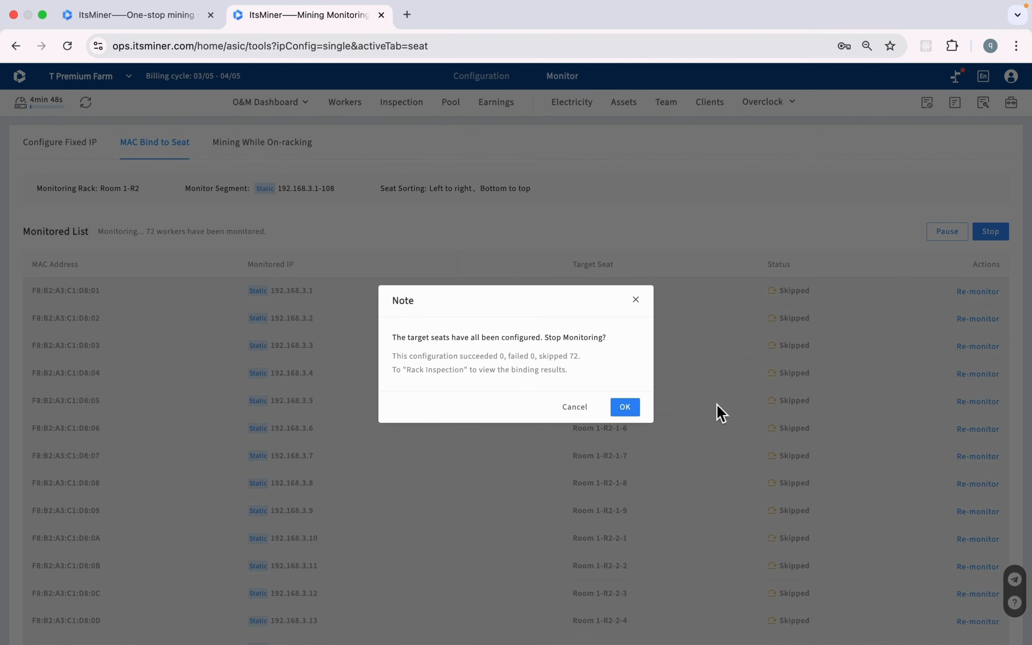
Stop the MAC binding monitoring task (0 succeeded, 72 skipped) and return to the Inspection rack list
left_click(581, 406)
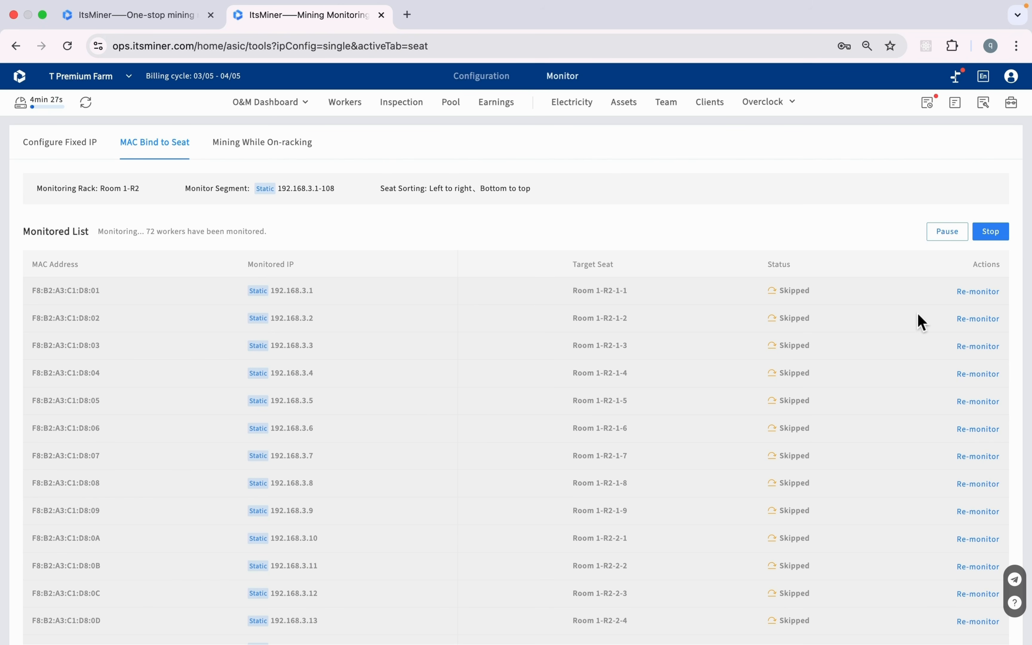
left_click(1001, 235)
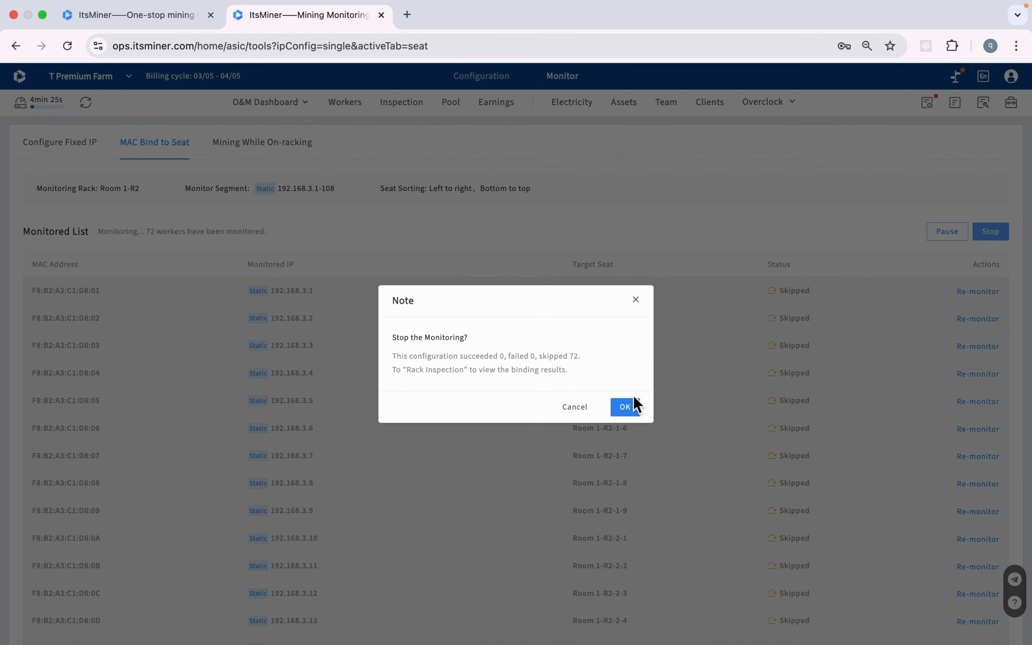
left_click(625, 405)
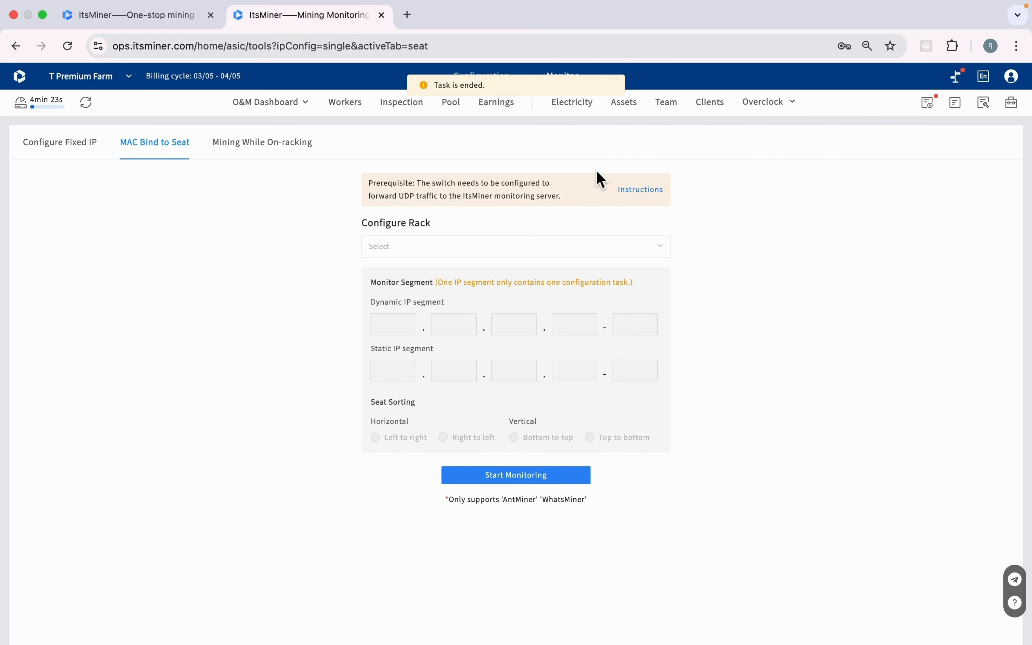
left_click(405, 115)
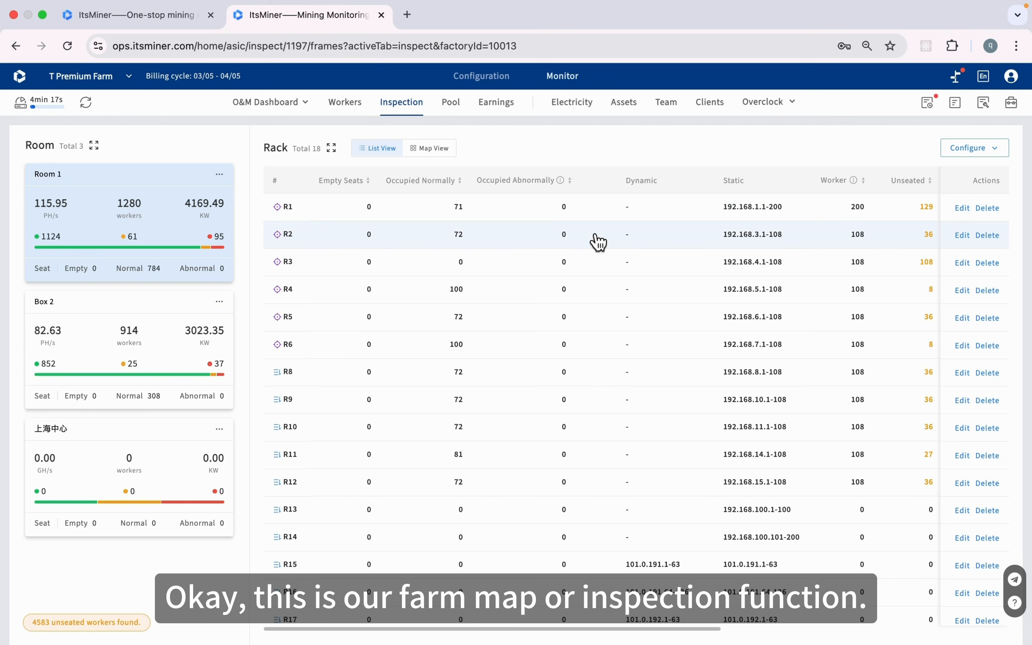
scroll(596, 240, "right", 5)
scroll(598, 240, "right", 3)
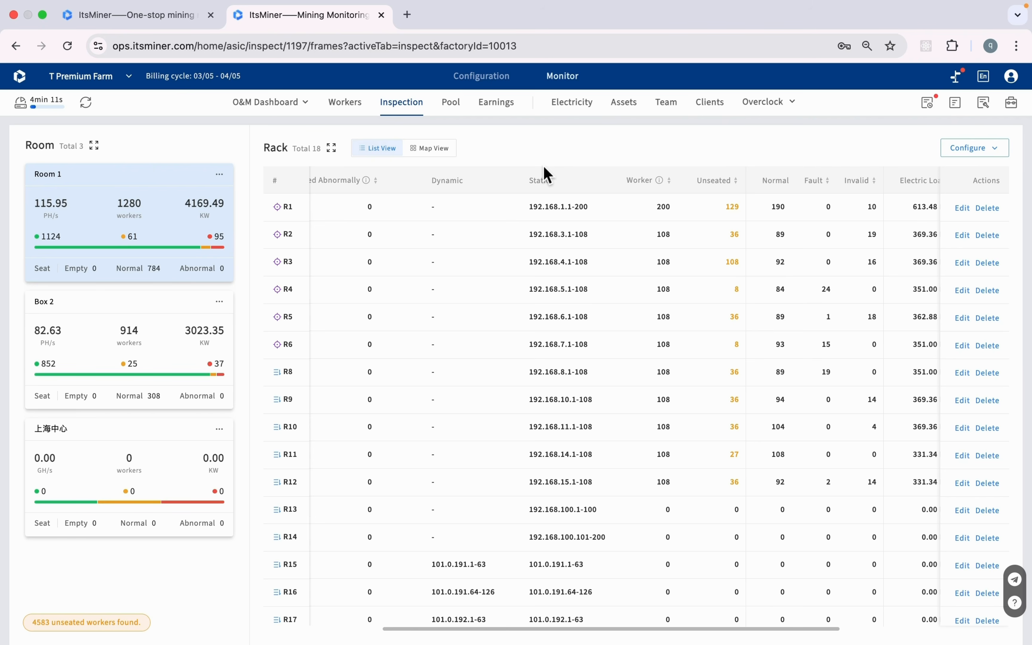
left_click(459, 112)
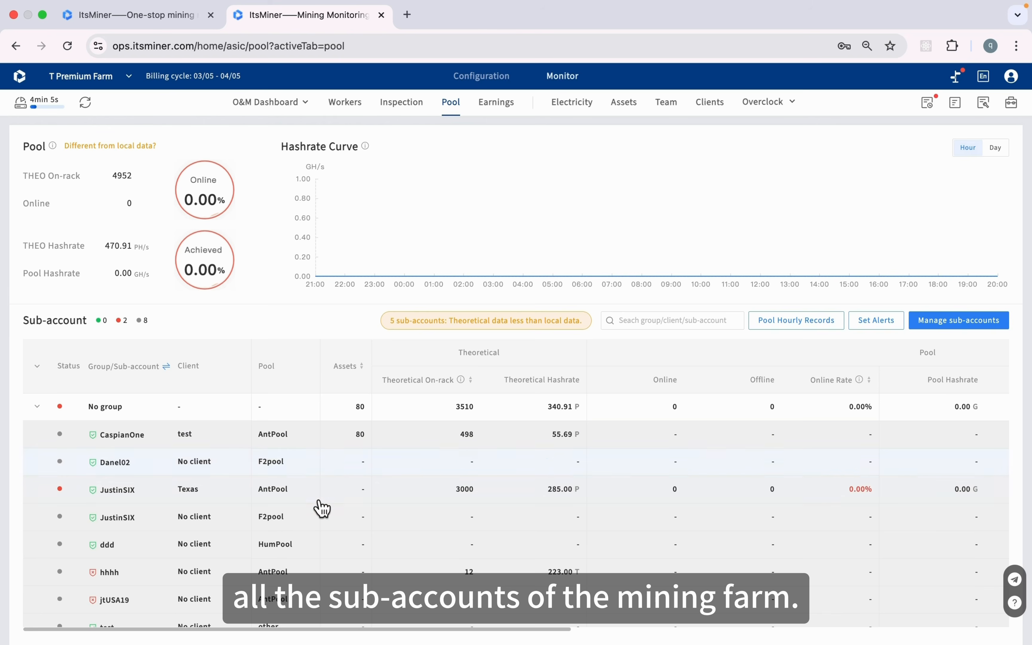
Review the Pool sub-account table's Theoretical, Pool and Local columns, e.g. No group at 340.91 P theoretical
scroll(318, 508, "down", 1)
scroll(322, 507, "down", 5)
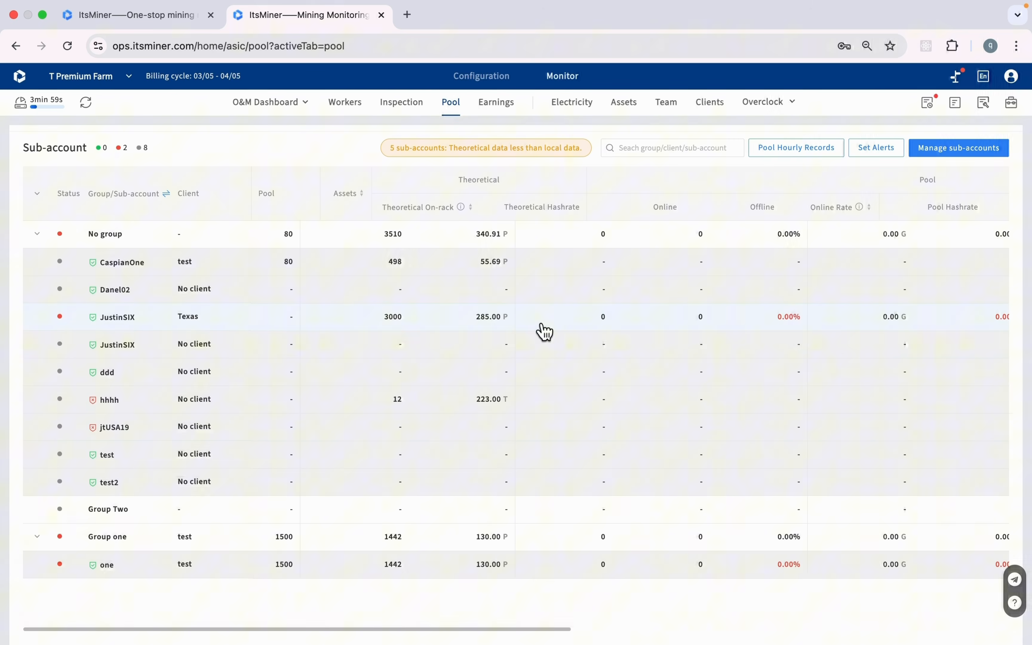
scroll(544, 331, "right", 5)
scroll(544, 332, "up", 1)
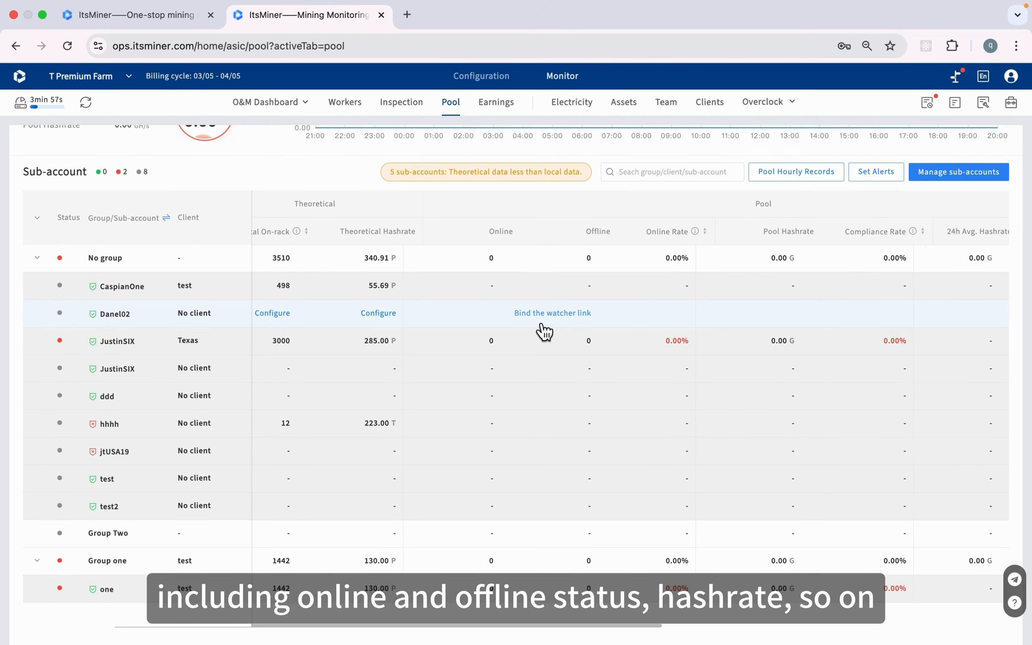
scroll(543, 331, "up", 1)
scroll(544, 331, "right", 1)
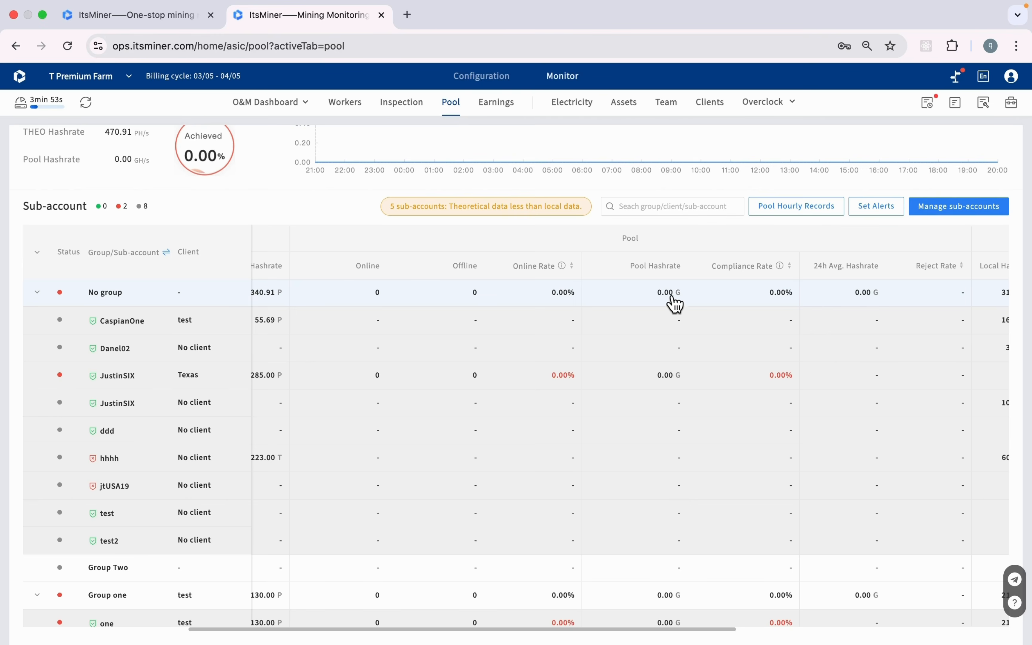
scroll(774, 307, "right", 5)
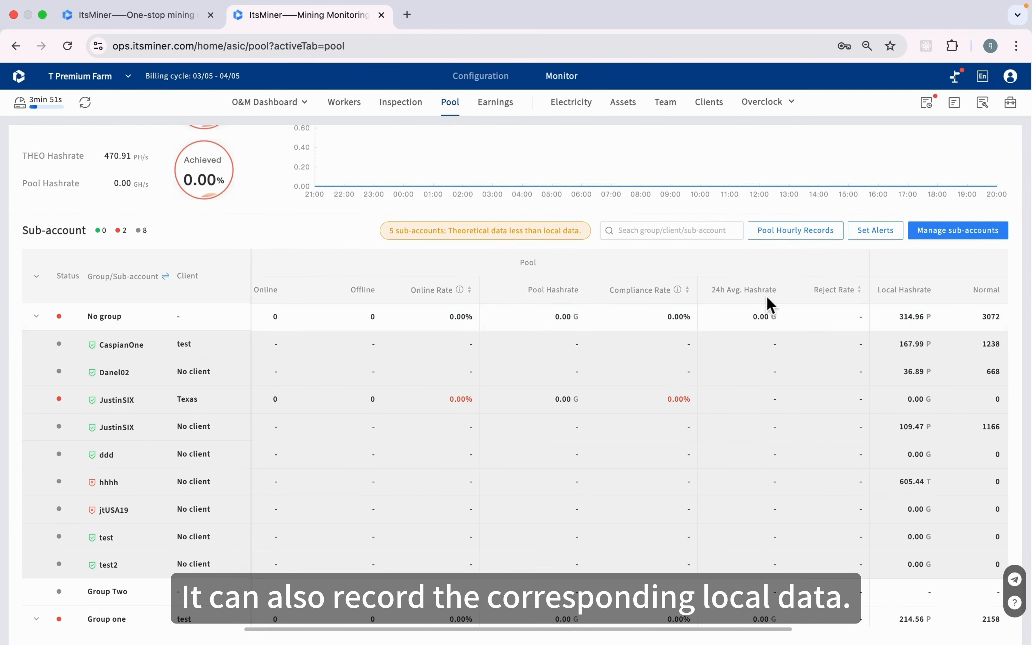
scroll(773, 307, "right", 8)
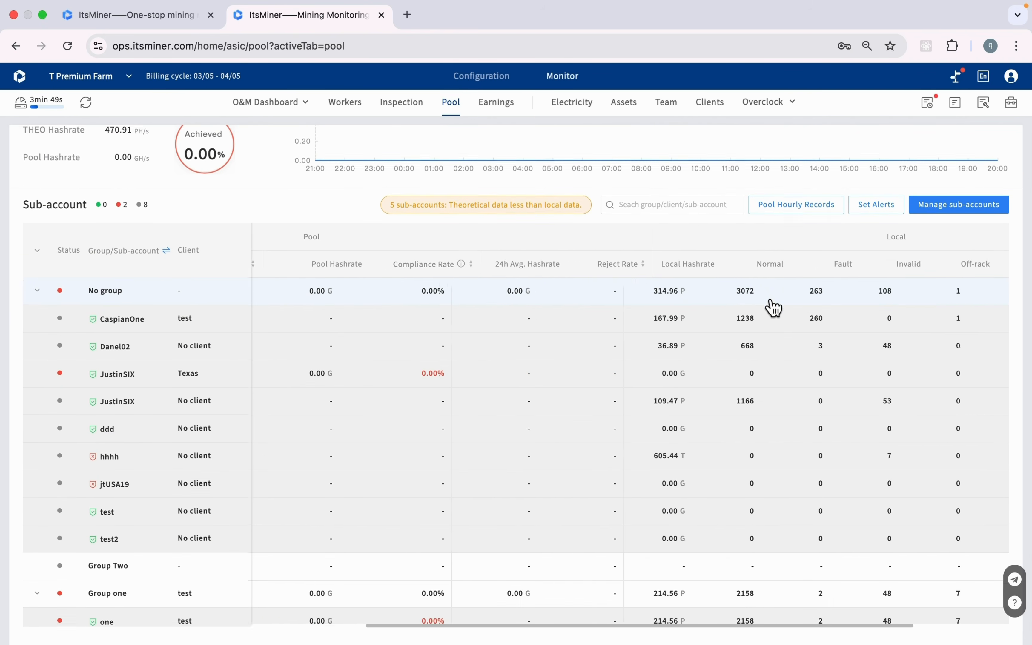
scroll(774, 307, "right", 2)
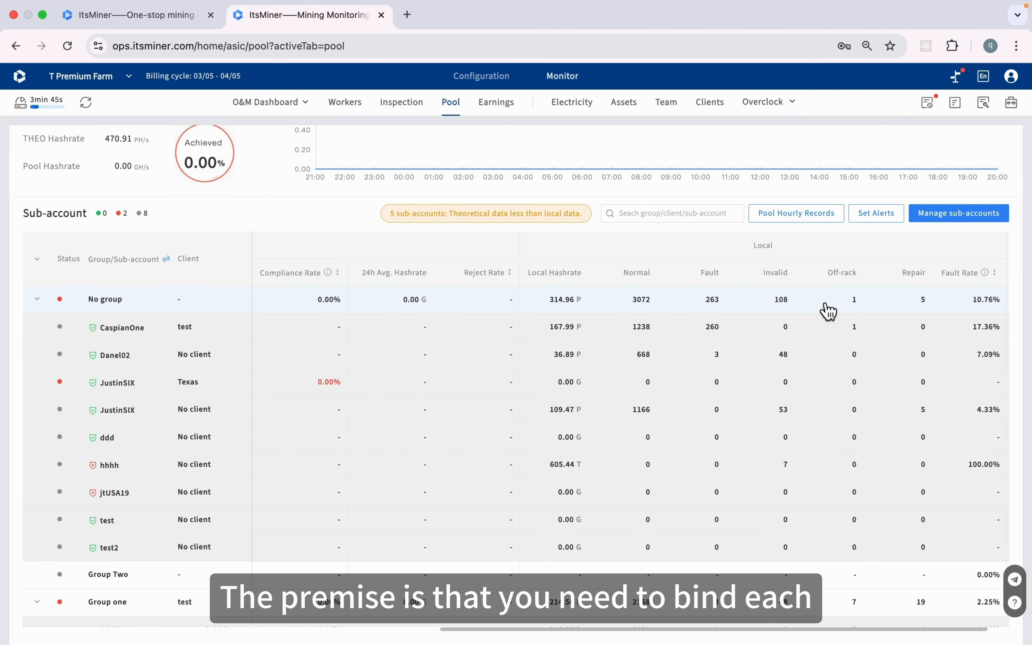
scroll(827, 307, "left", 10)
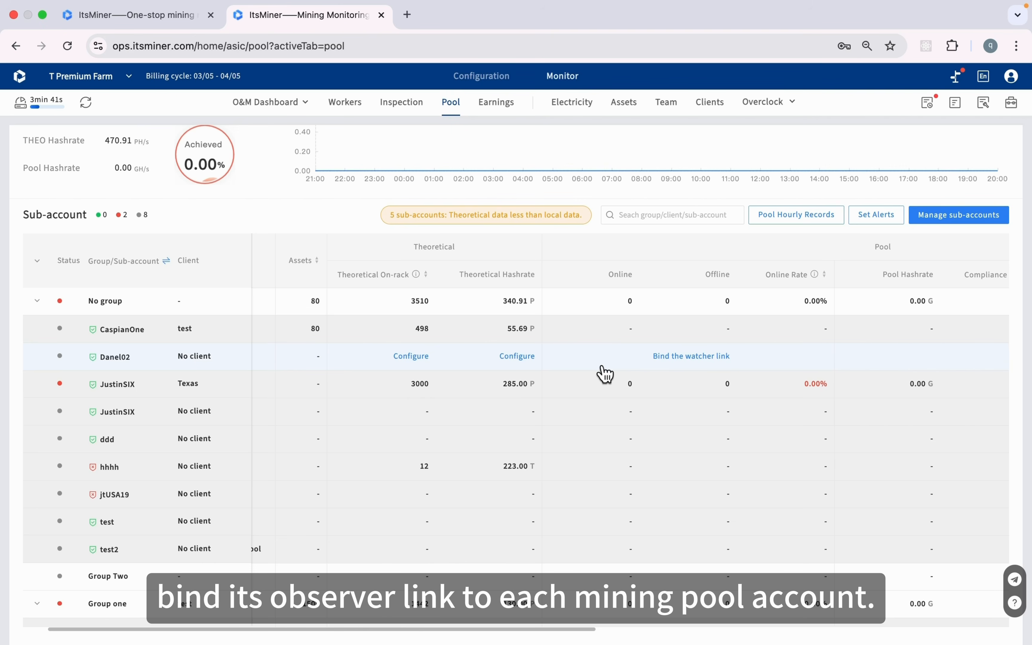
left_click(690, 358)
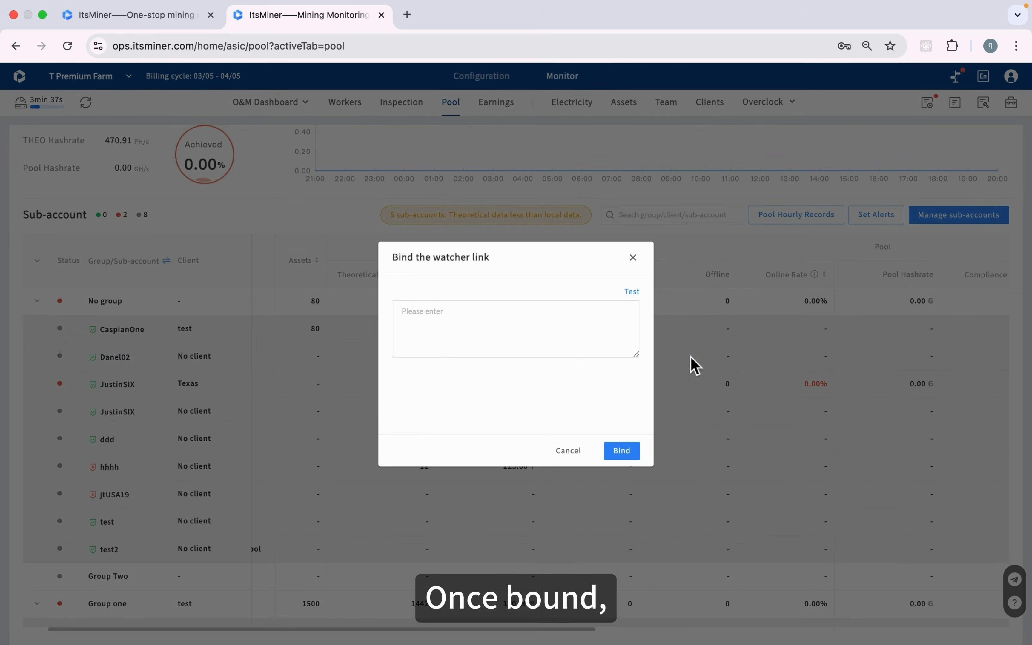
left_click(573, 452)
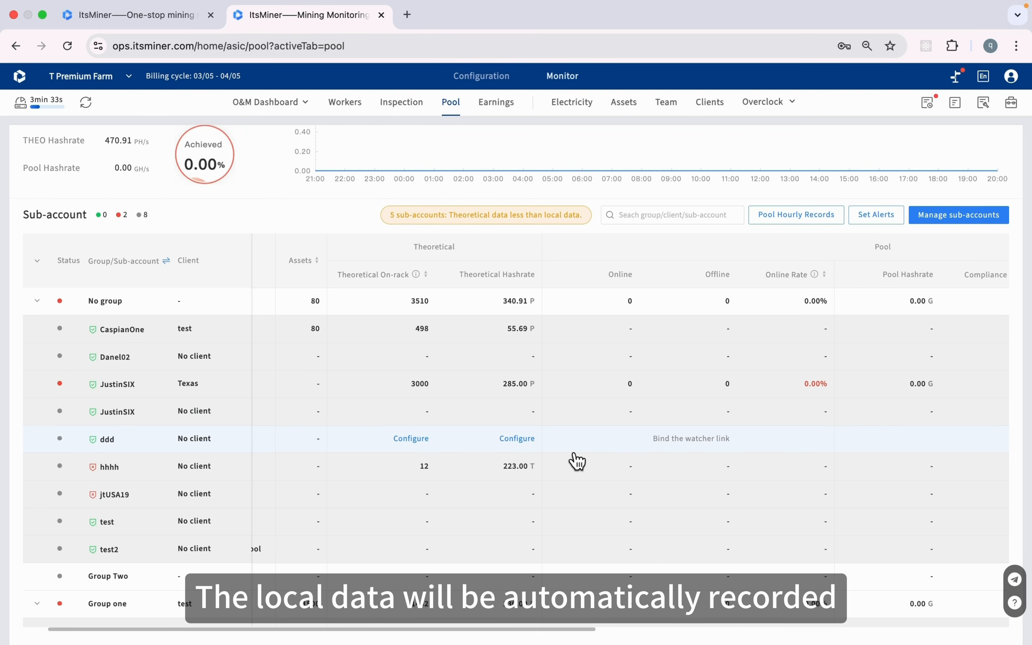
scroll(577, 461, "right", 10)
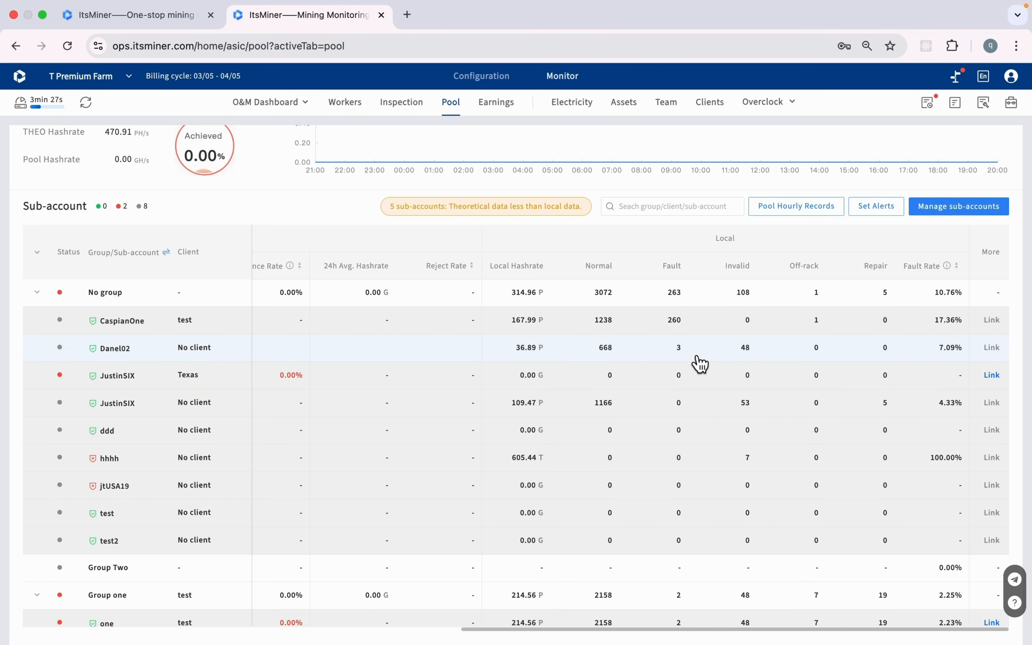
scroll(699, 362, "up", 5)
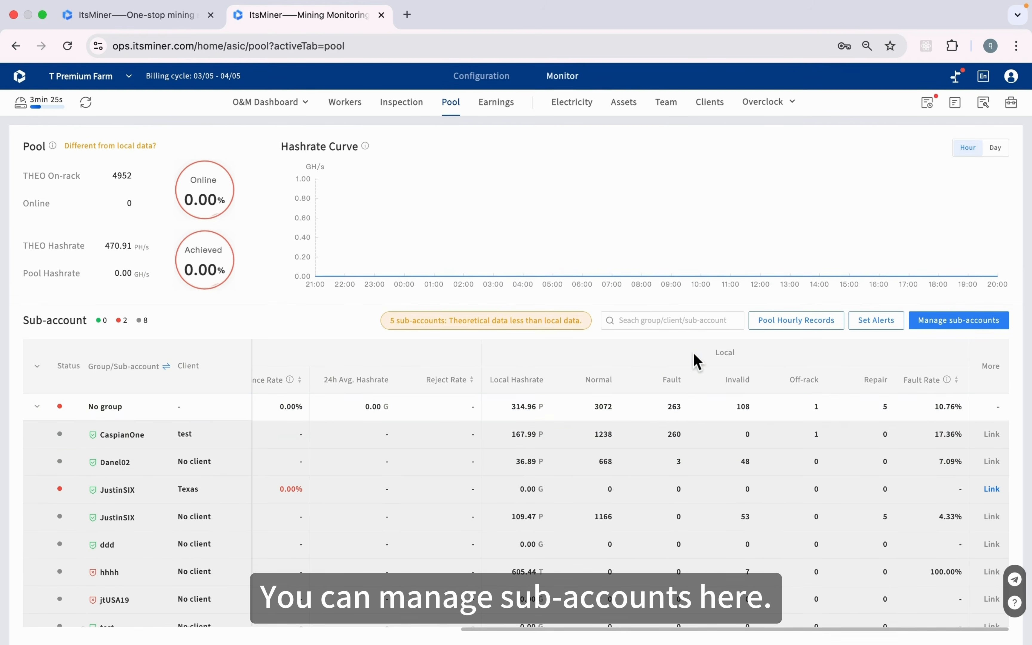
Review CaspianOne's sub-account settings, including its three AntPool mining URLs, and close the form unchanged
left_click(943, 322)
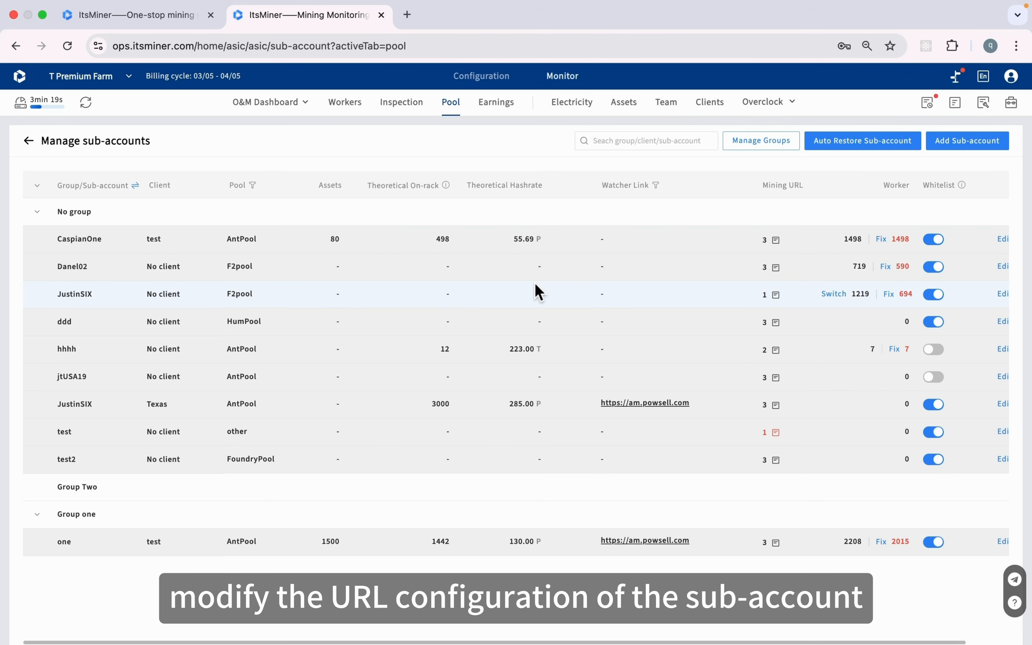
left_click(1006, 241)
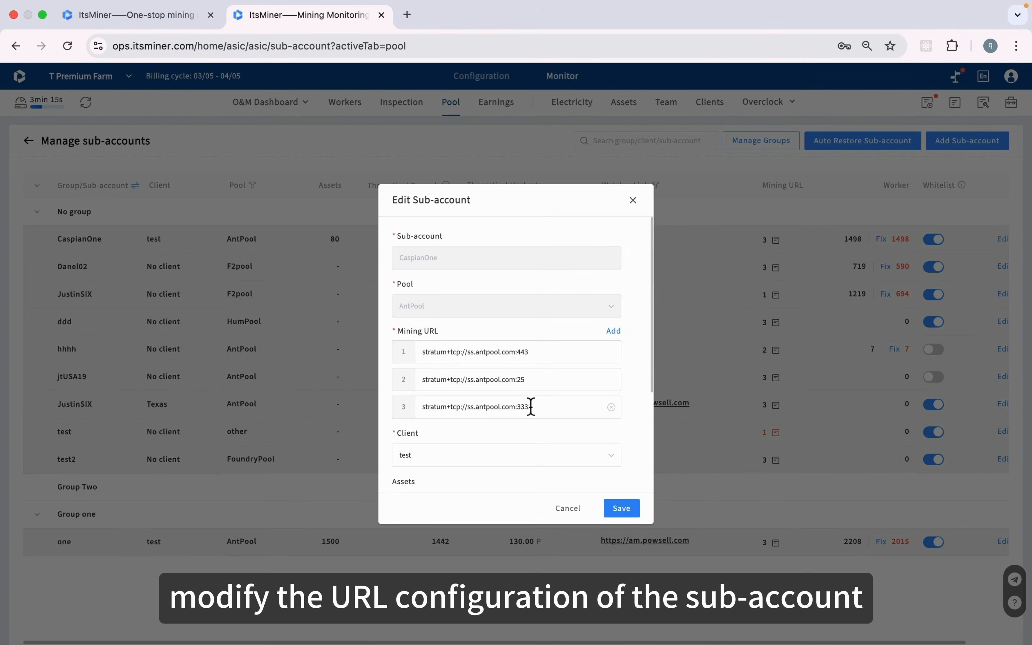
scroll(531, 406, "down", 2)
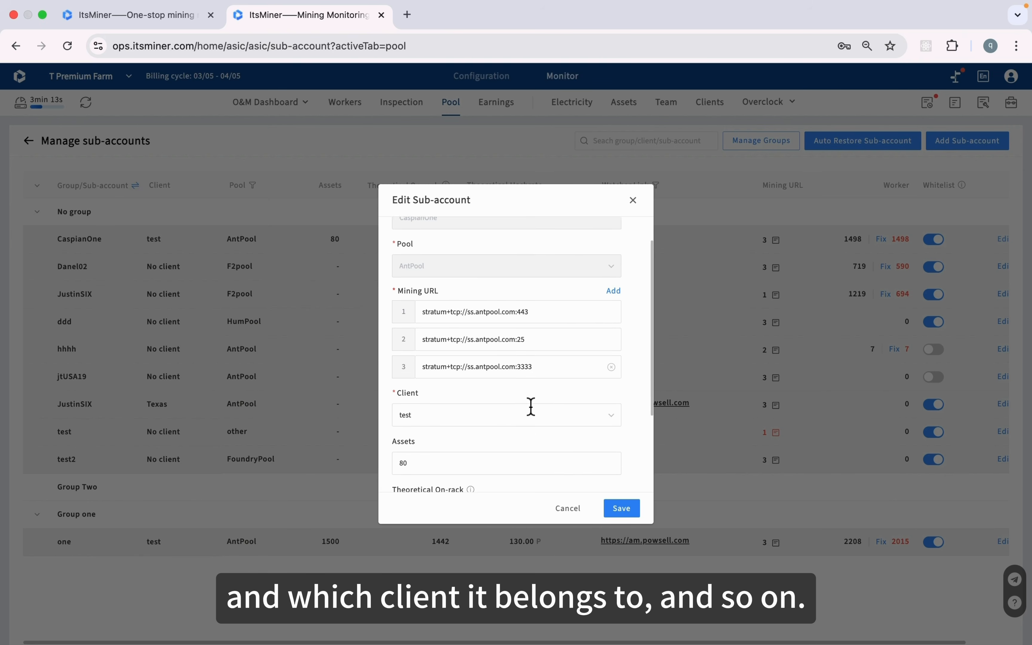
scroll(530, 406, "down", 2)
scroll(533, 405, "down", 1)
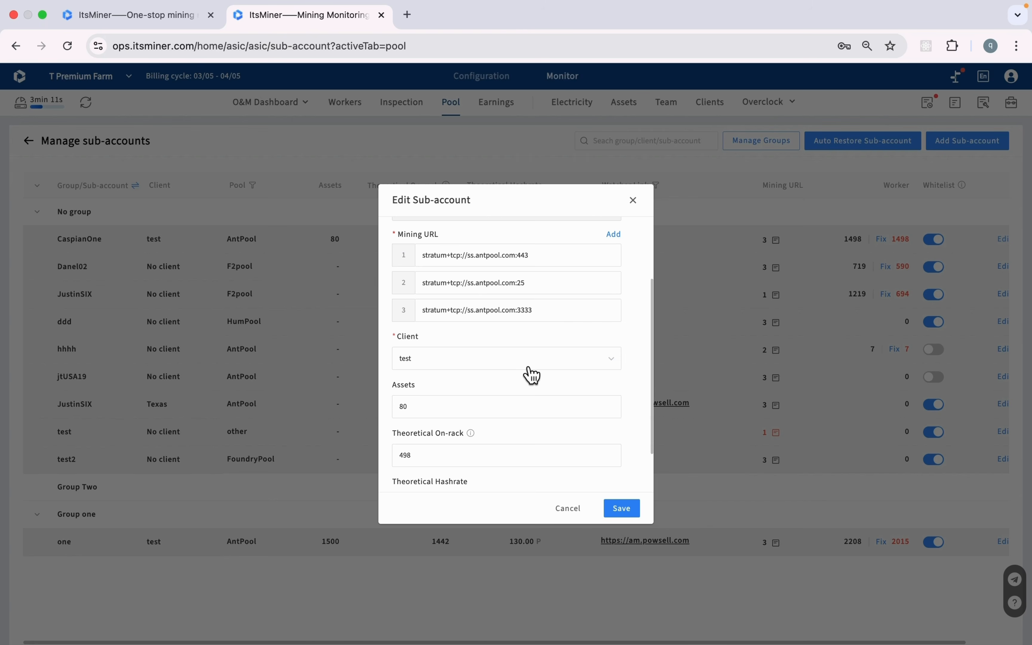
scroll(531, 375, "up", 5)
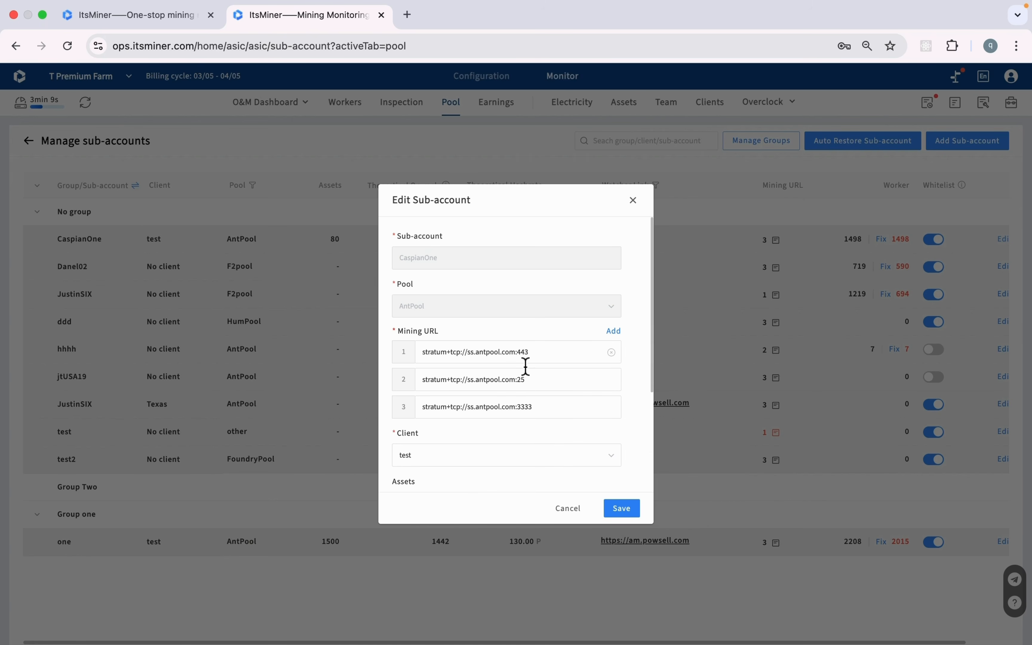
scroll(528, 371, "down", 8)
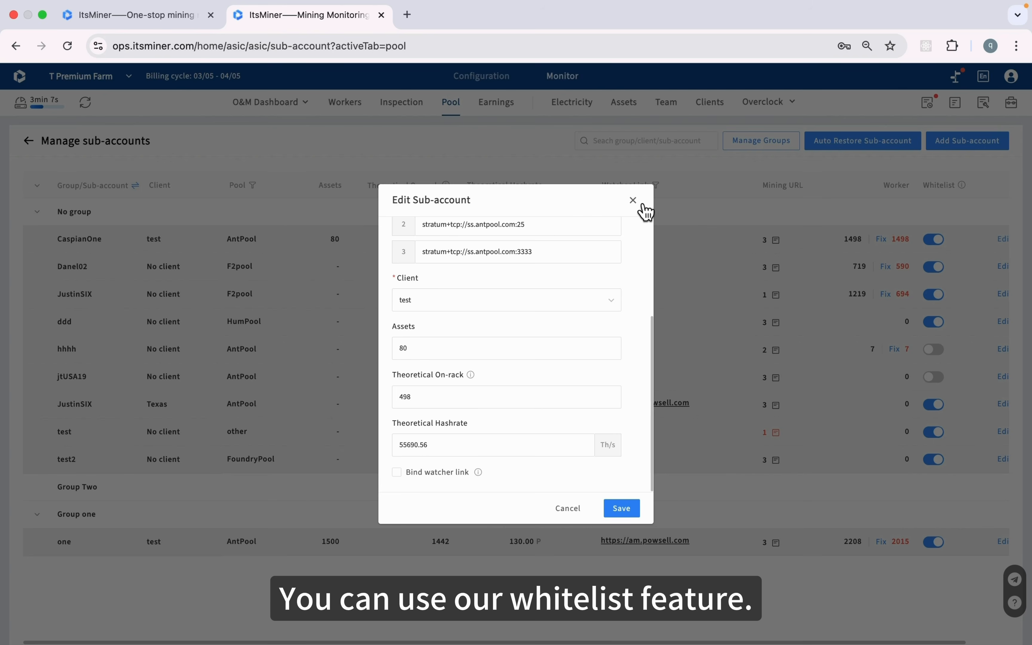
left_click(632, 201)
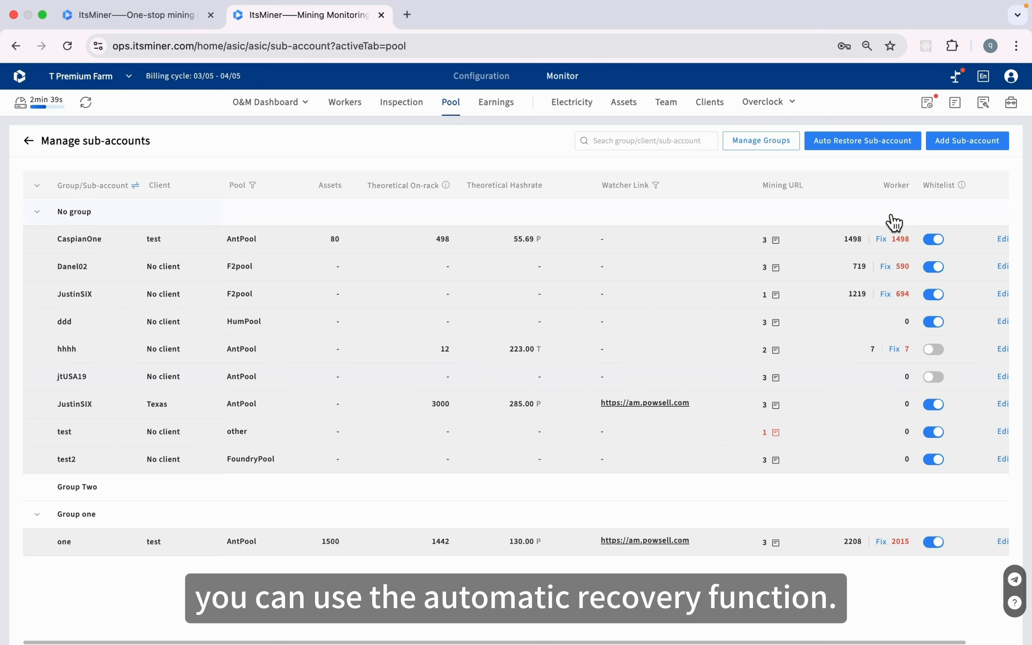
left_click(858, 149)
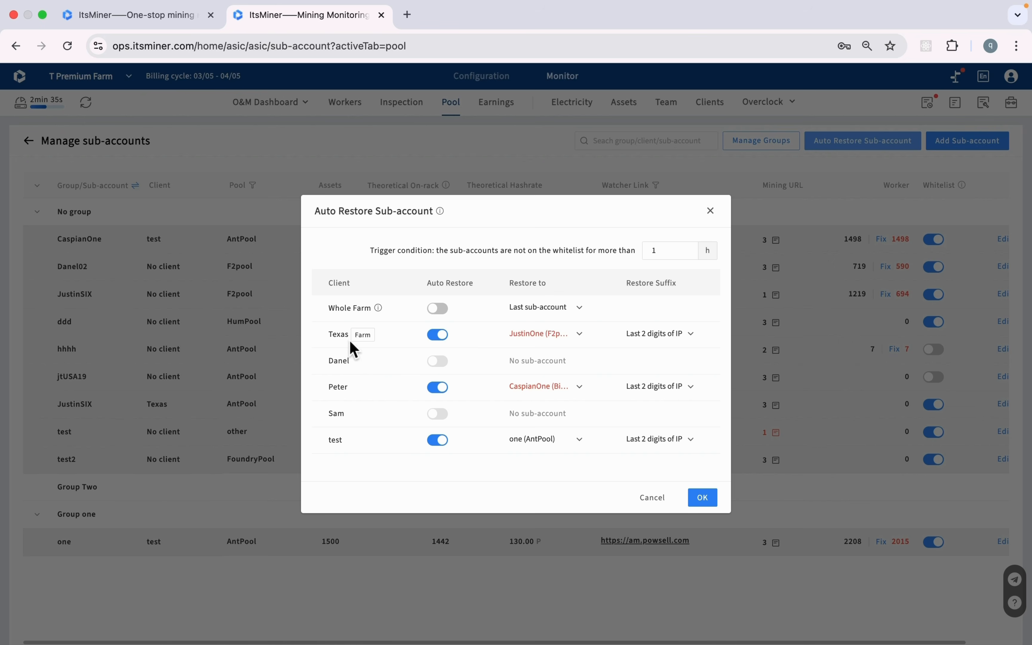
left_click(564, 344)
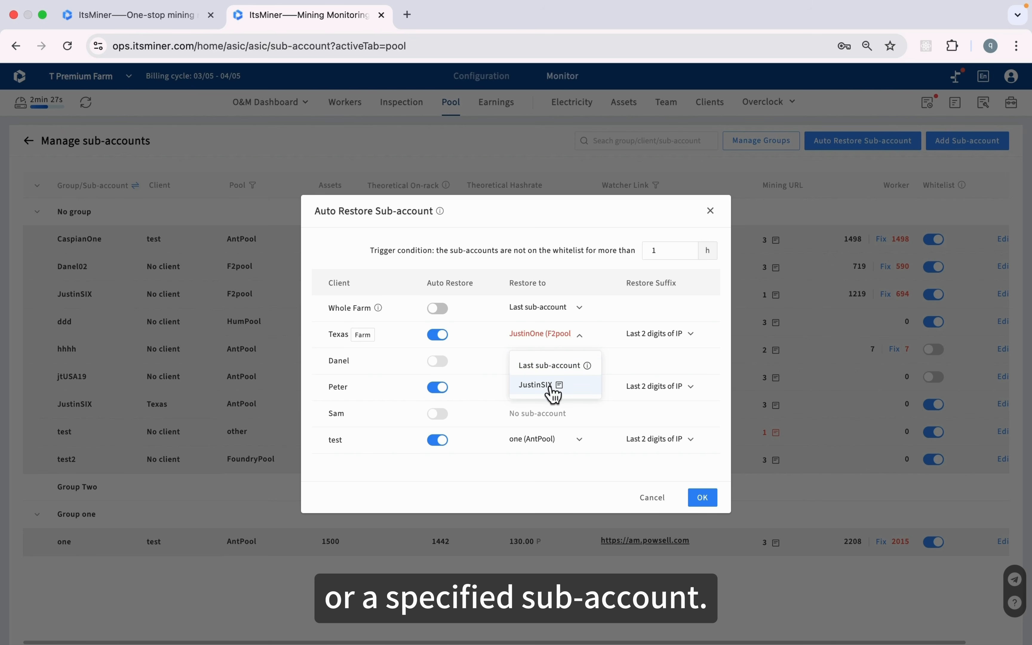
left_click(628, 232)
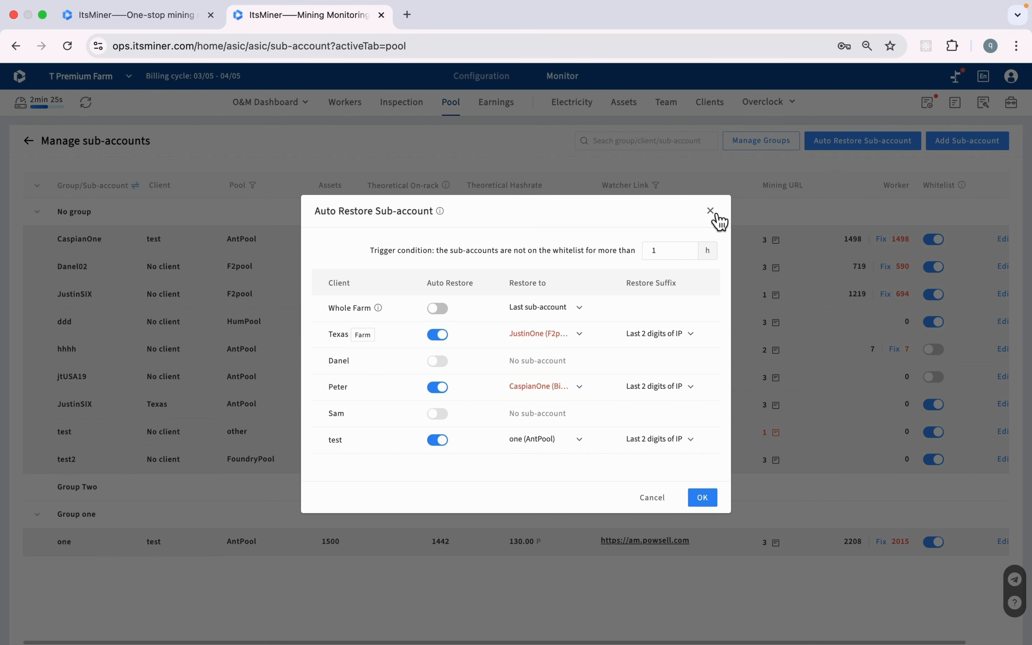
left_click(711, 212)
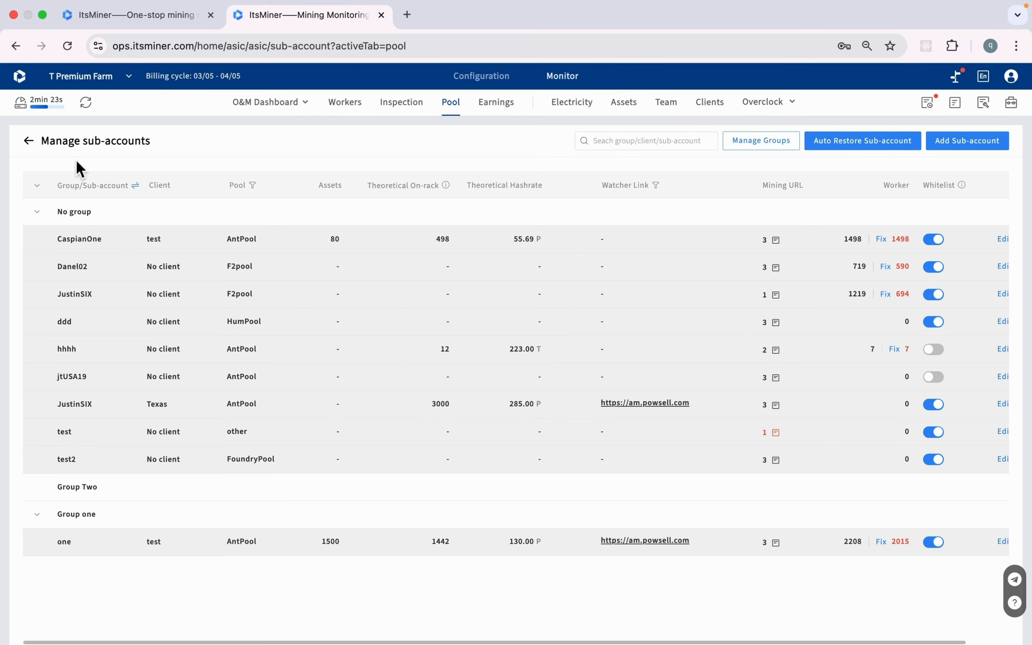
Back on the Pool overview, review alert thresholds: farm at 70% compliance, 90% online, plus sub-accounts
left_click(30, 141)
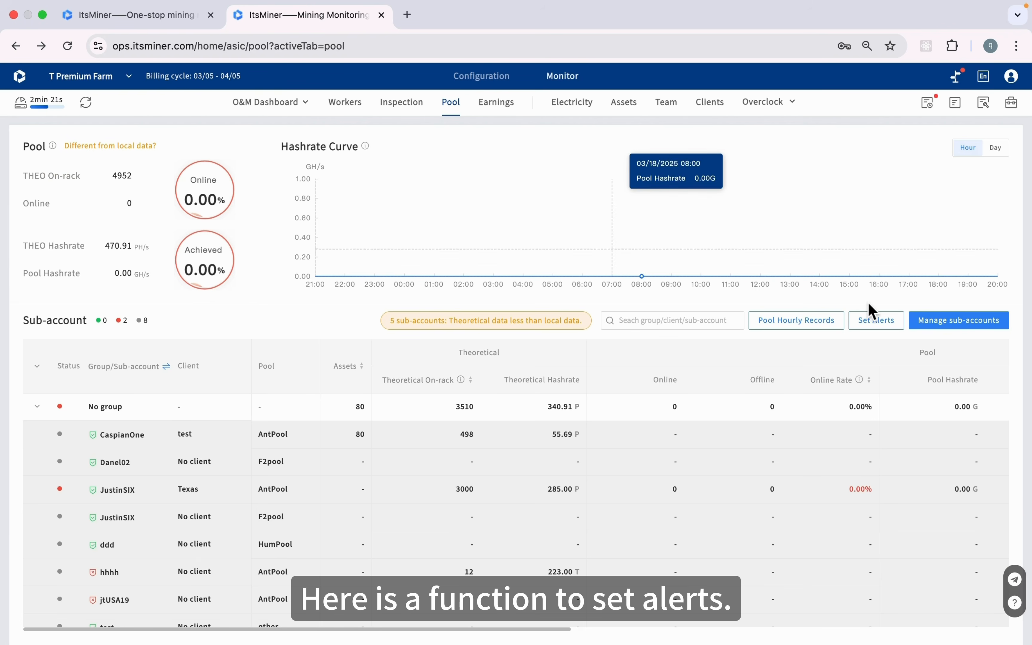
left_click(875, 322)
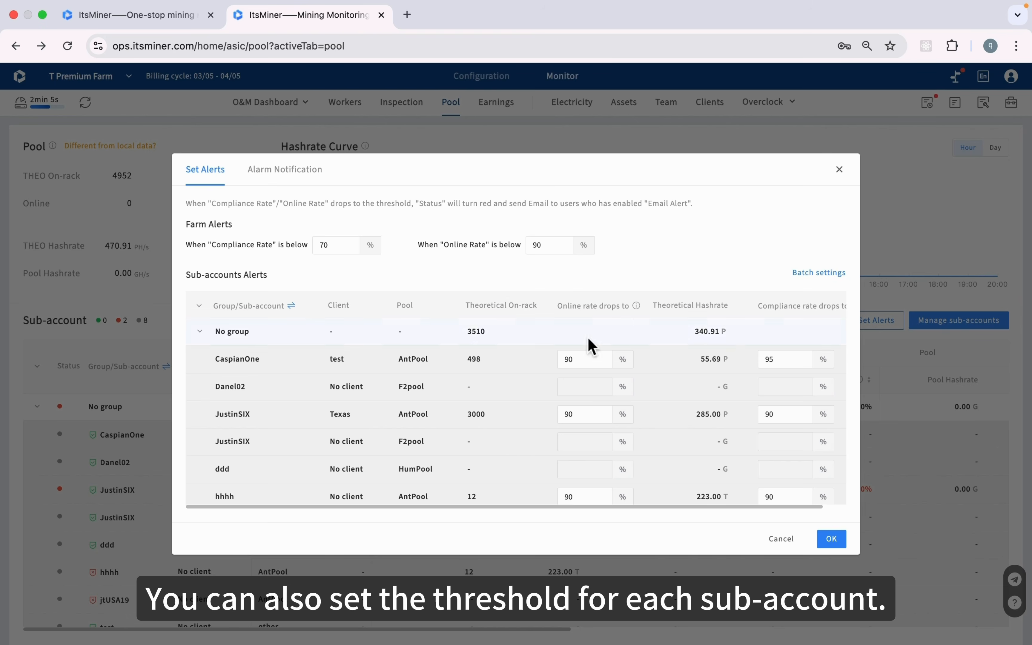
scroll(596, 413, "down", 1)
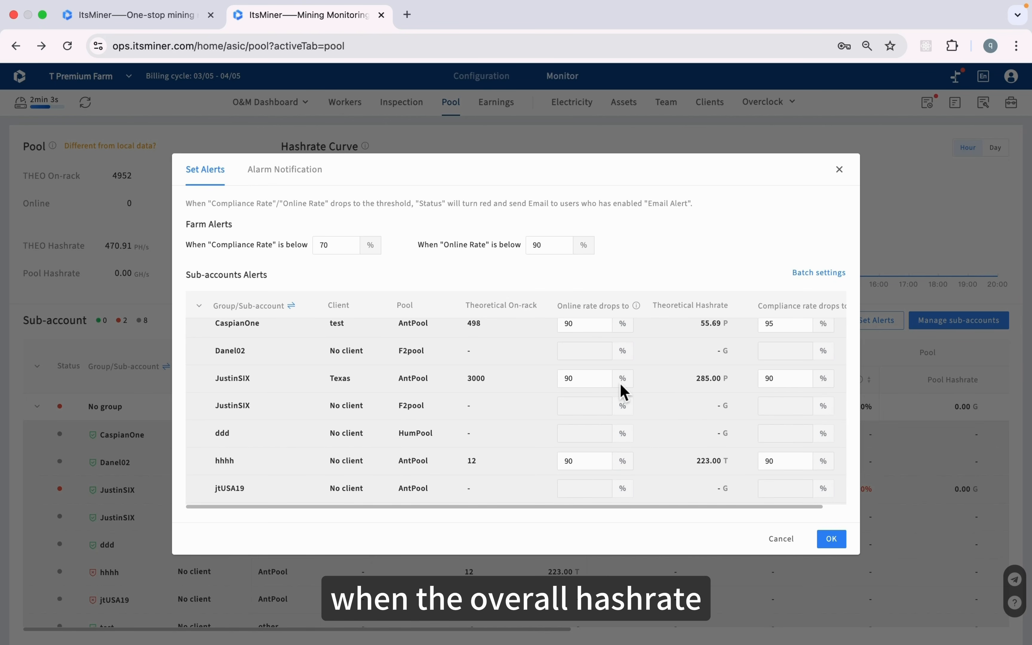
scroll(619, 391, "up", 2)
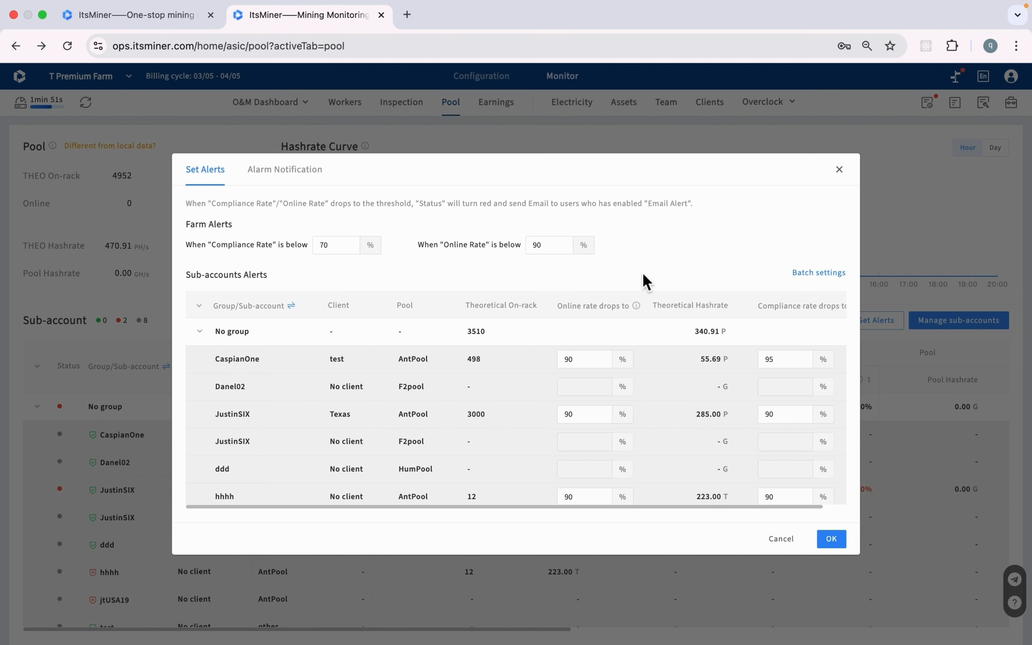
left_click(301, 181)
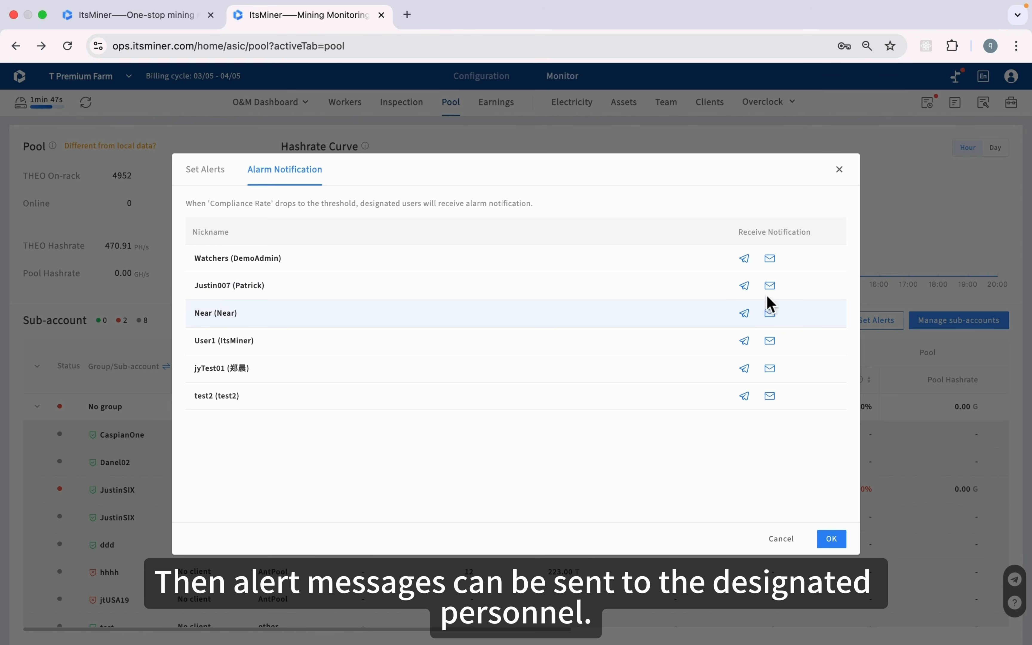
Enable email and Telegram alarm notifications for the first user and save the alert settings
left_click(771, 259)
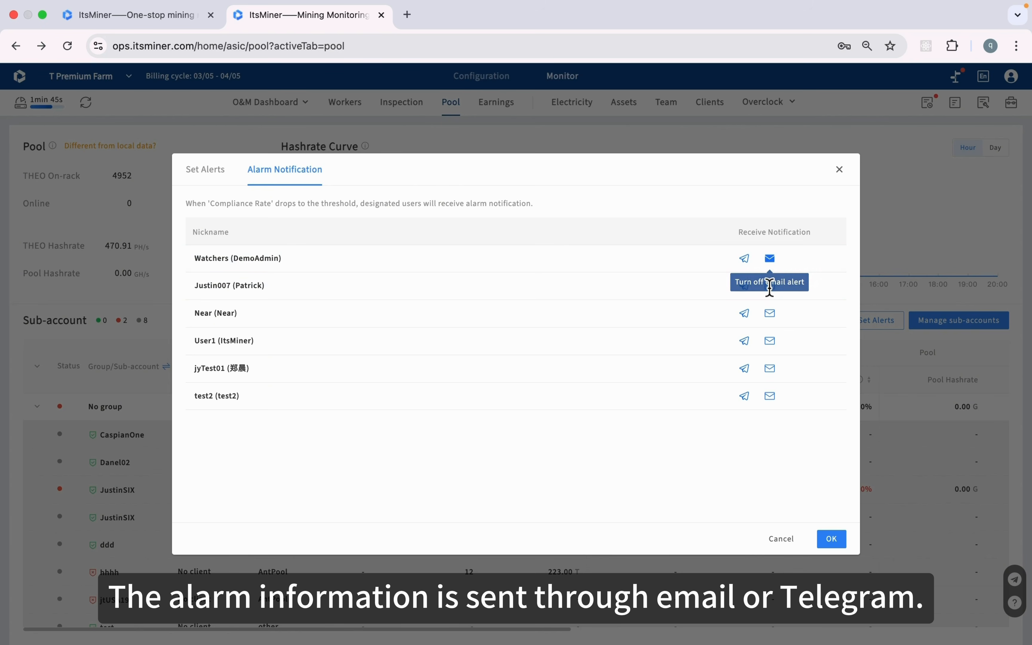
left_click(747, 260)
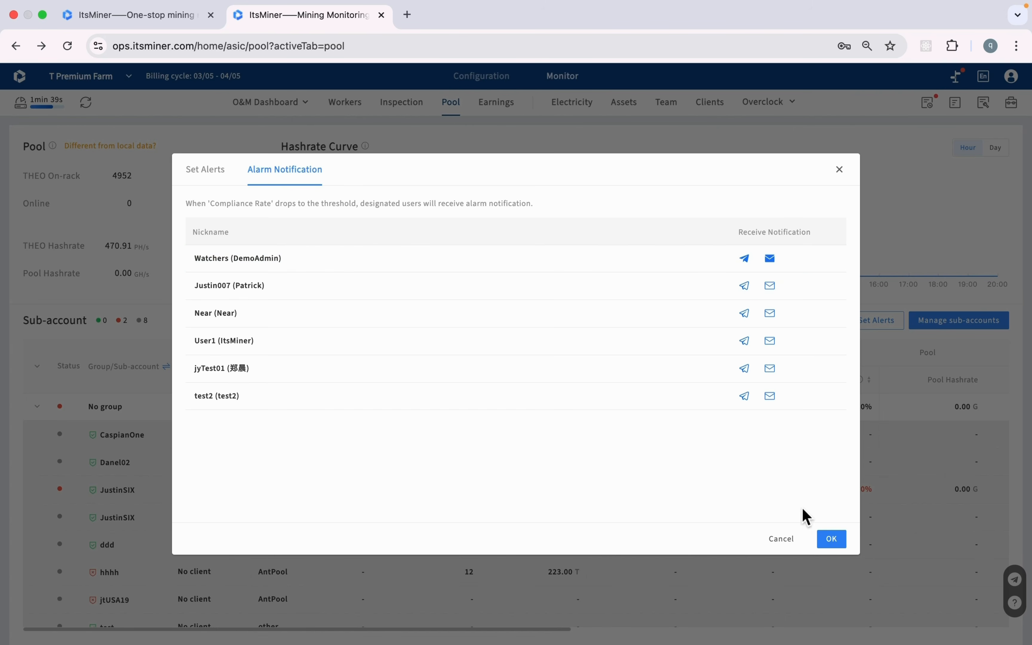
left_click(830, 540)
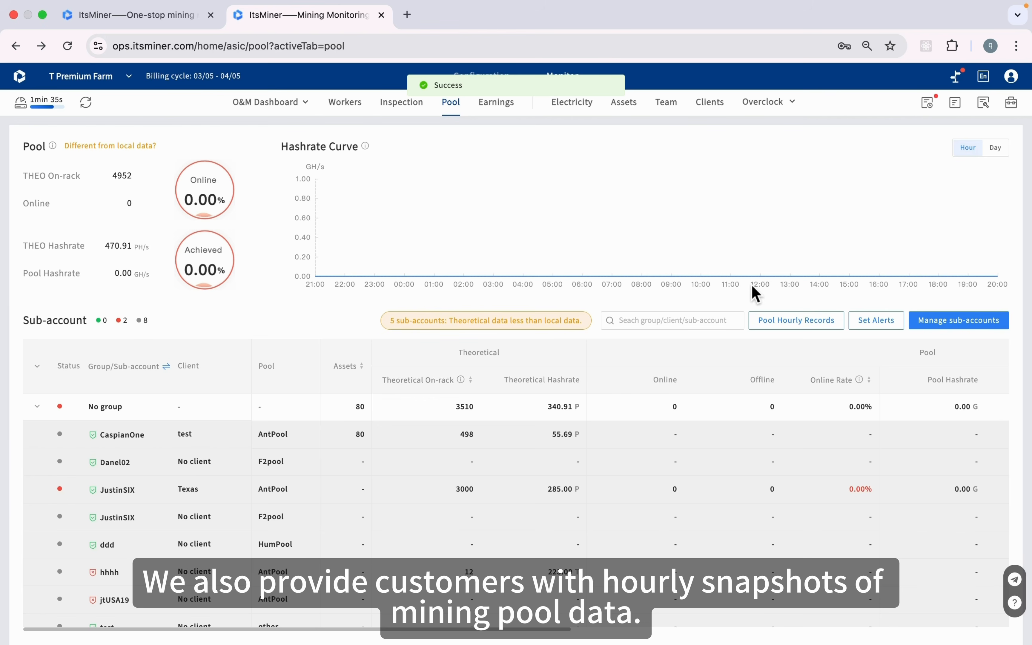
left_click(788, 327)
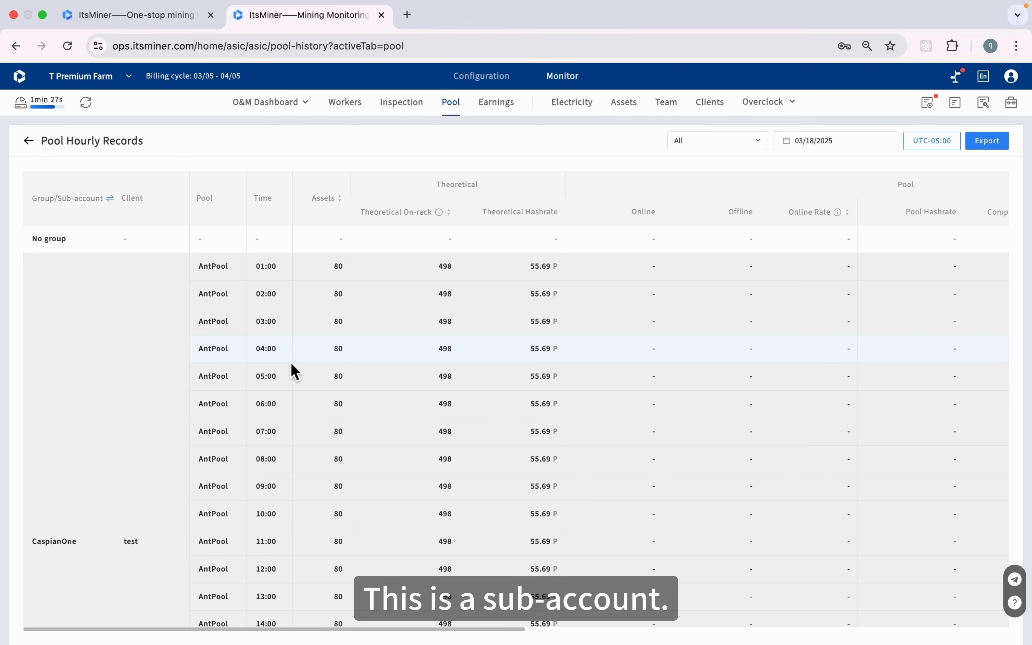
Review CaspianOne's 03/18/2025 hourly records: local hashrate near 167.5–168.3 P, about 240–300 fault miners
scroll(290, 362, "down", 2)
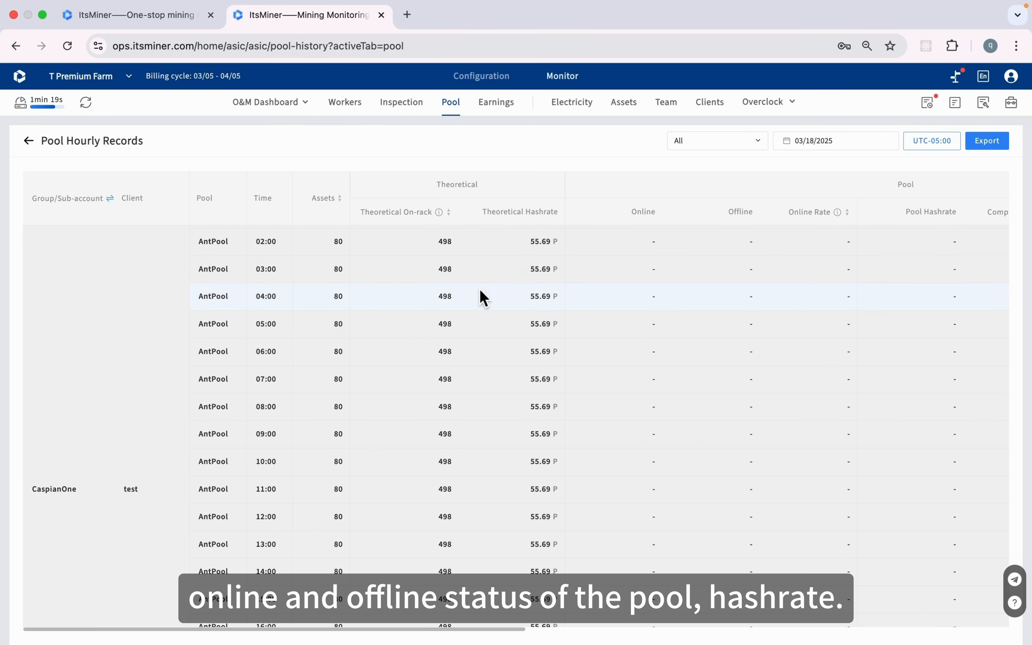
scroll(507, 295, "right", 8)
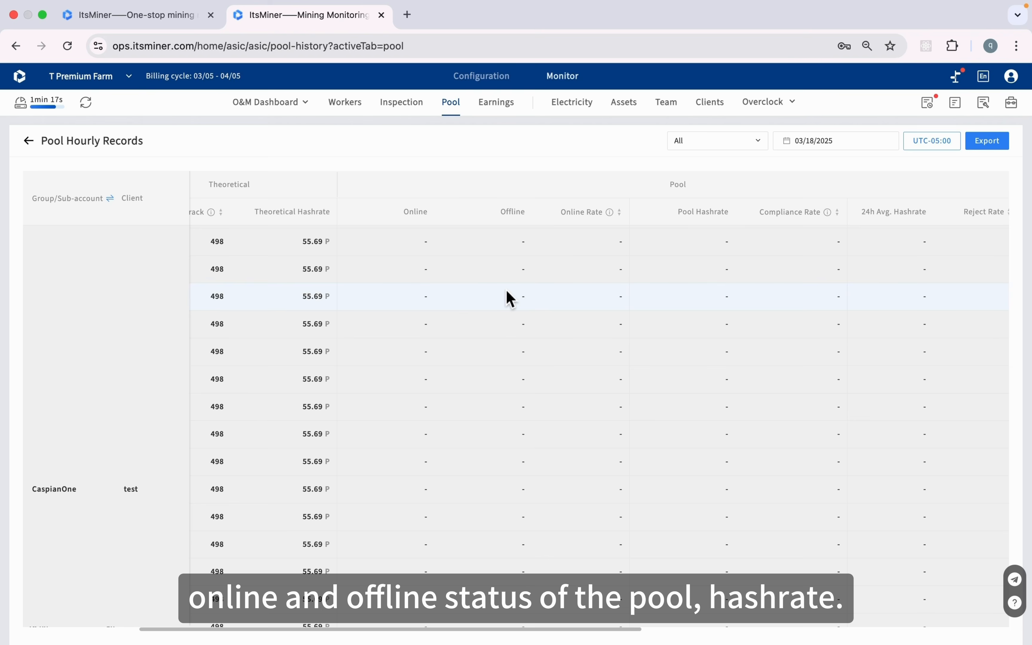
scroll(622, 278, "right", 1)
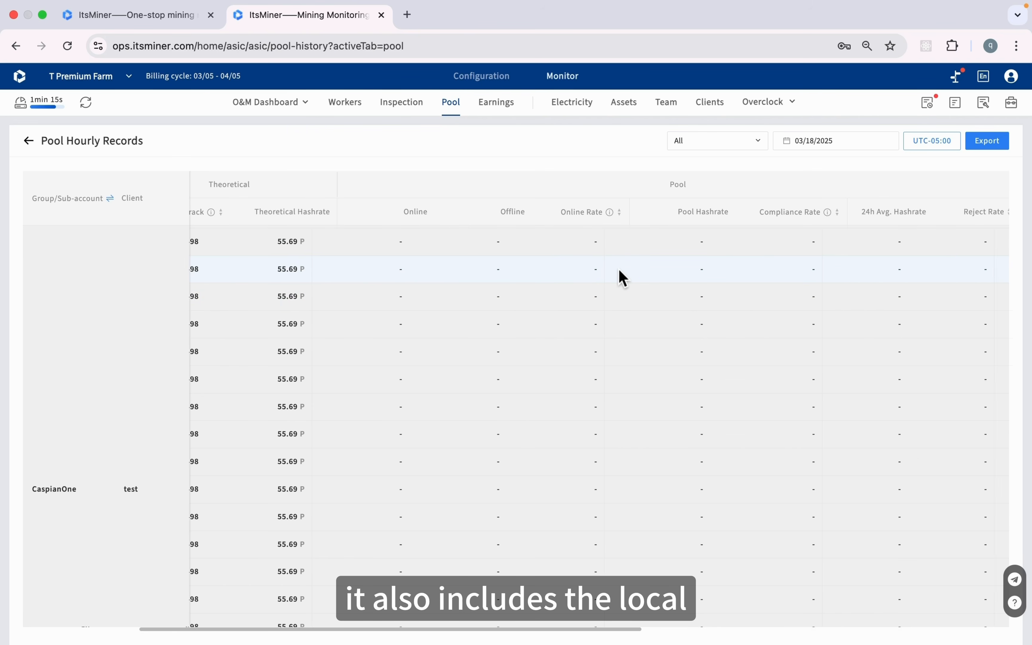
scroll(623, 278, "right", 15)
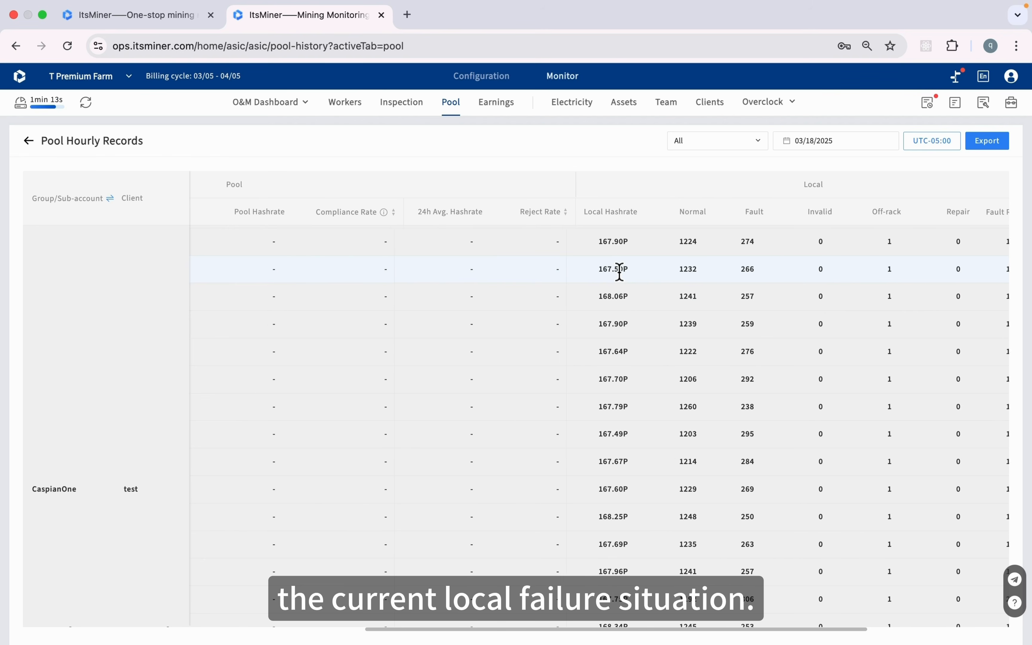
scroll(619, 272, "right", 1)
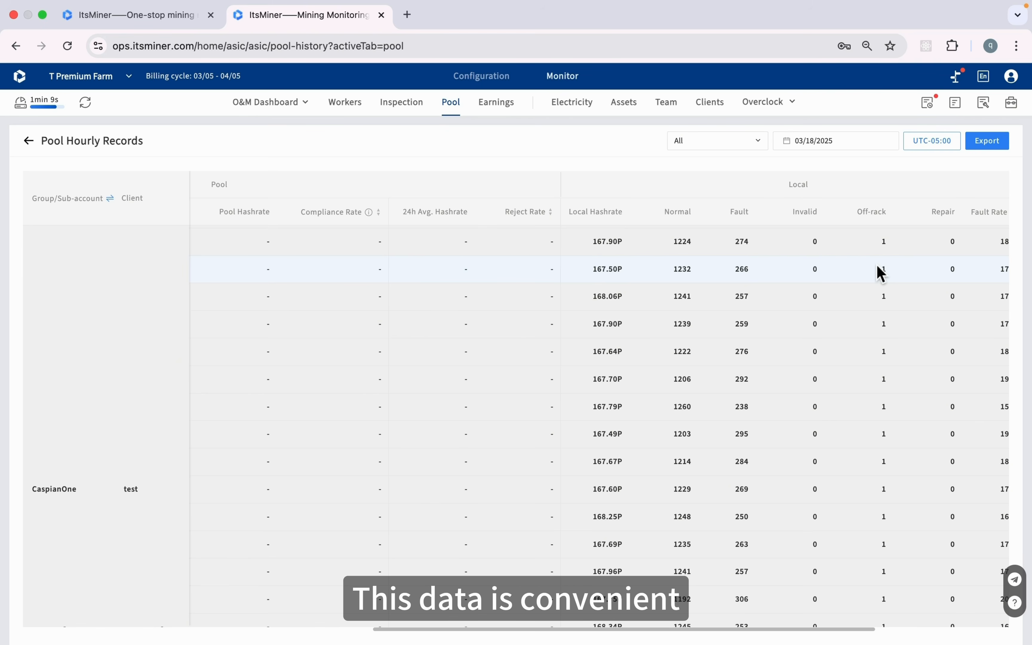
scroll(880, 272, "right", 2)
scroll(880, 272, "left", 10)
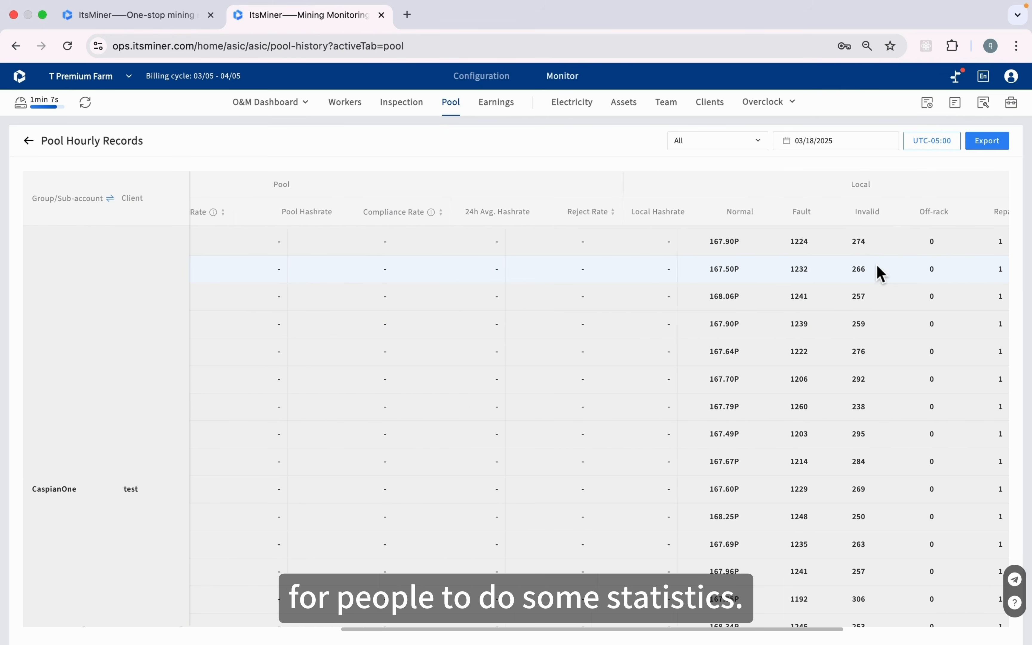
scroll(881, 272, "left", 1)
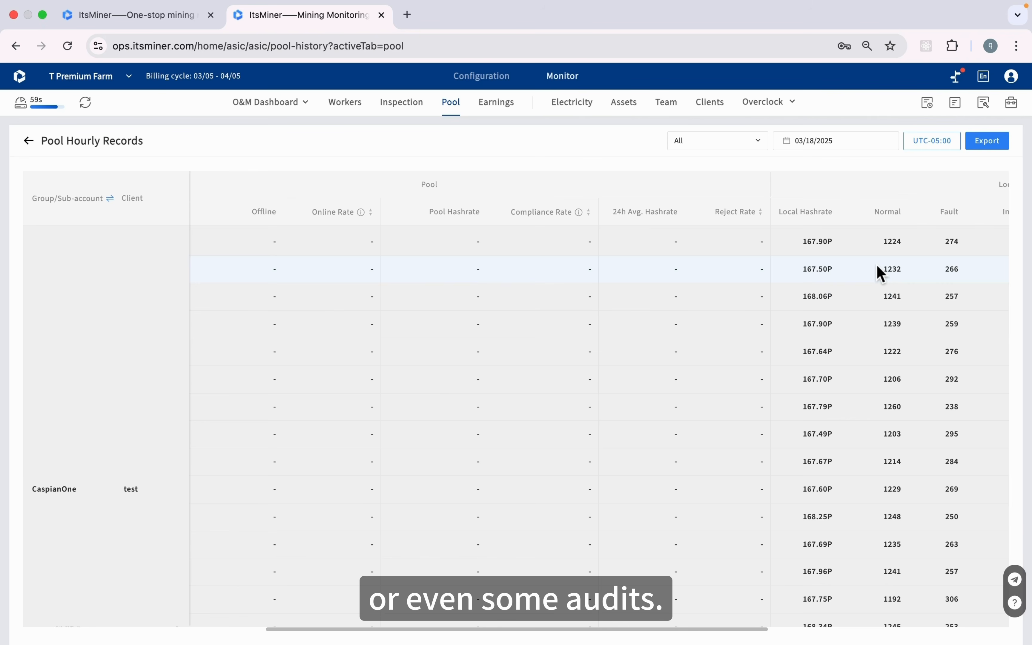
left_click(29, 141)
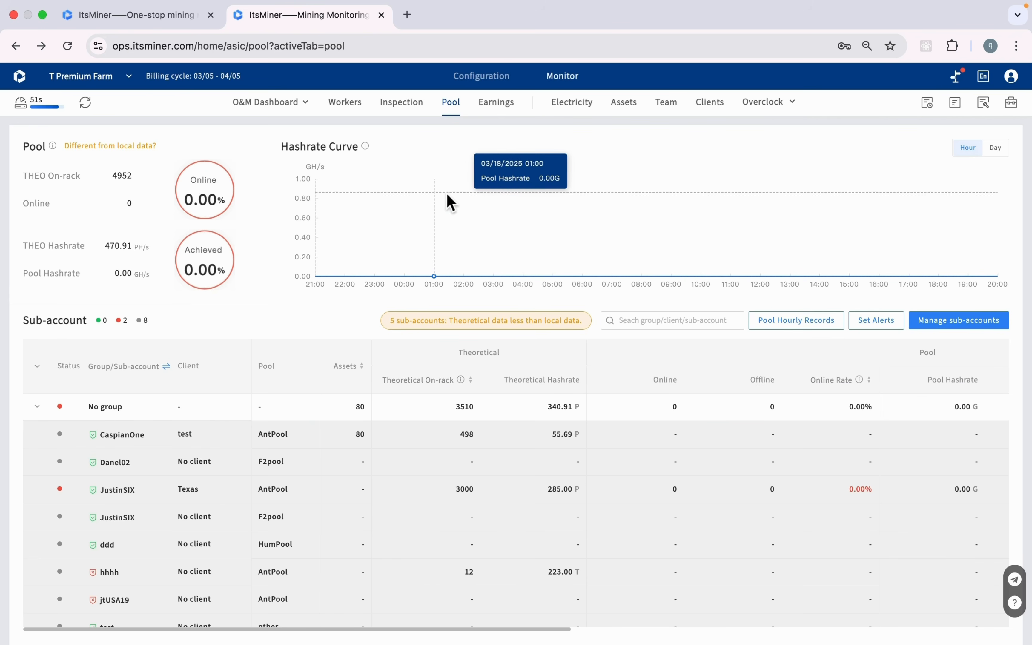
Open the Earnings page from the top navigation
left_click(511, 110)
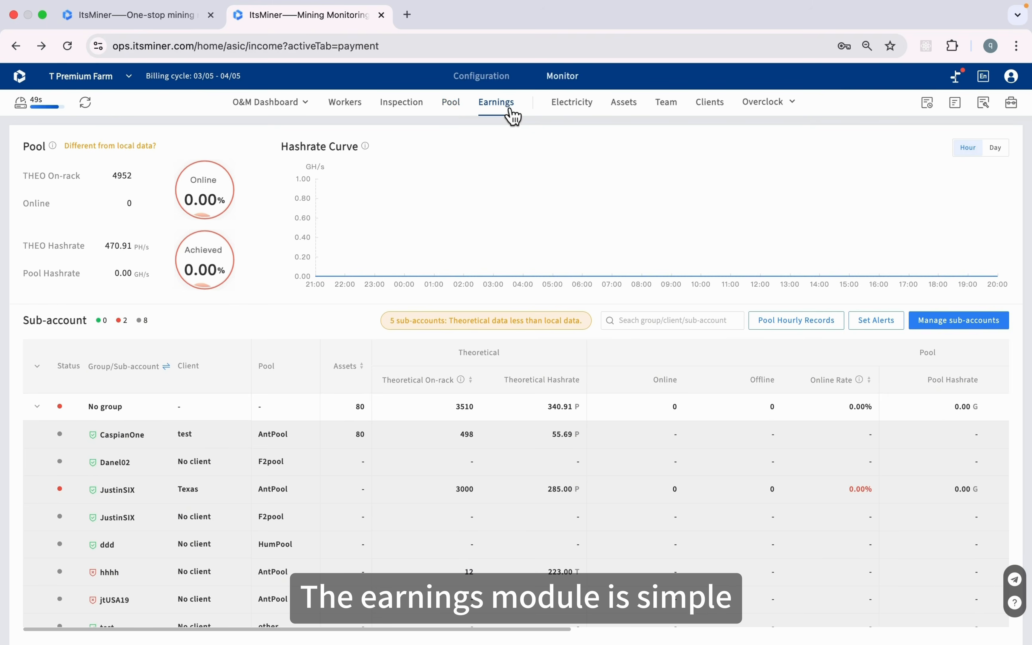
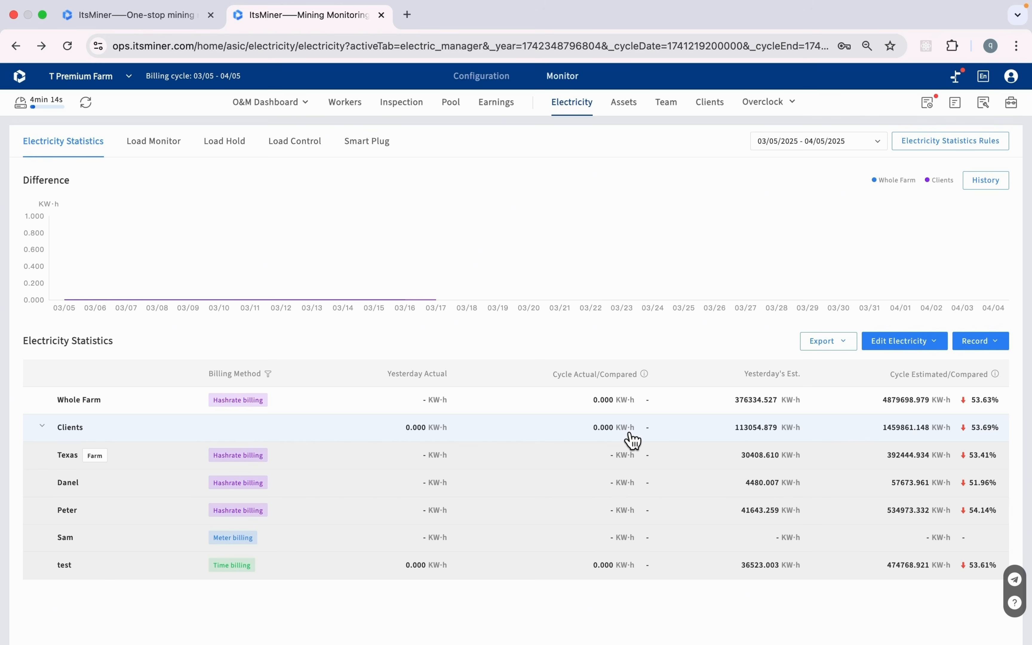
Inspect Distribution cabinet 1's load settings, then view the Load Hold curve with 9000/7700 kW limits
left_click(166, 154)
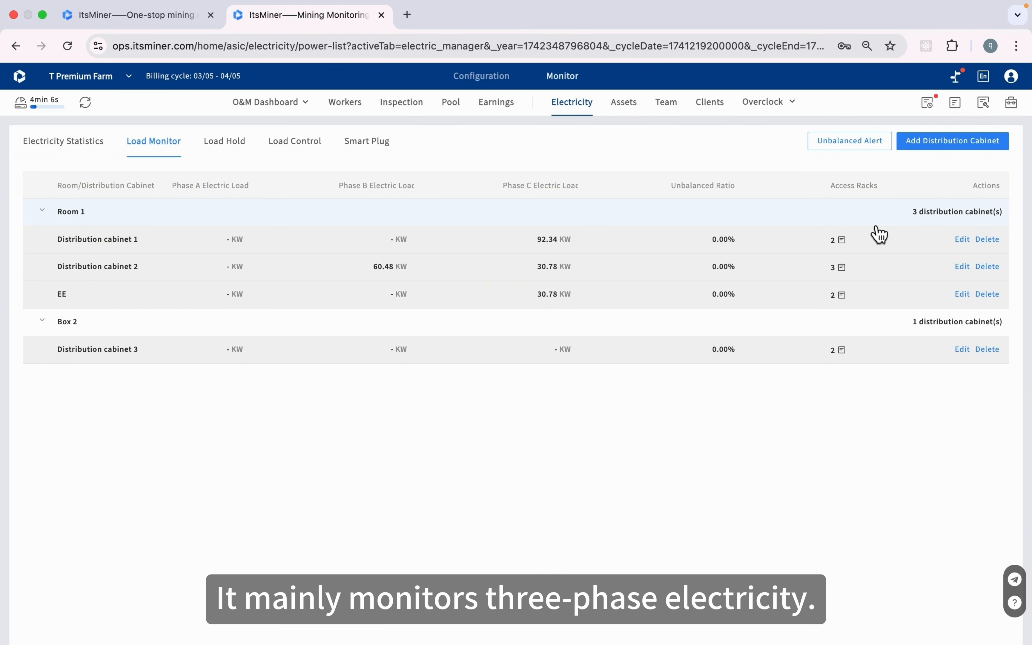
left_click(965, 241)
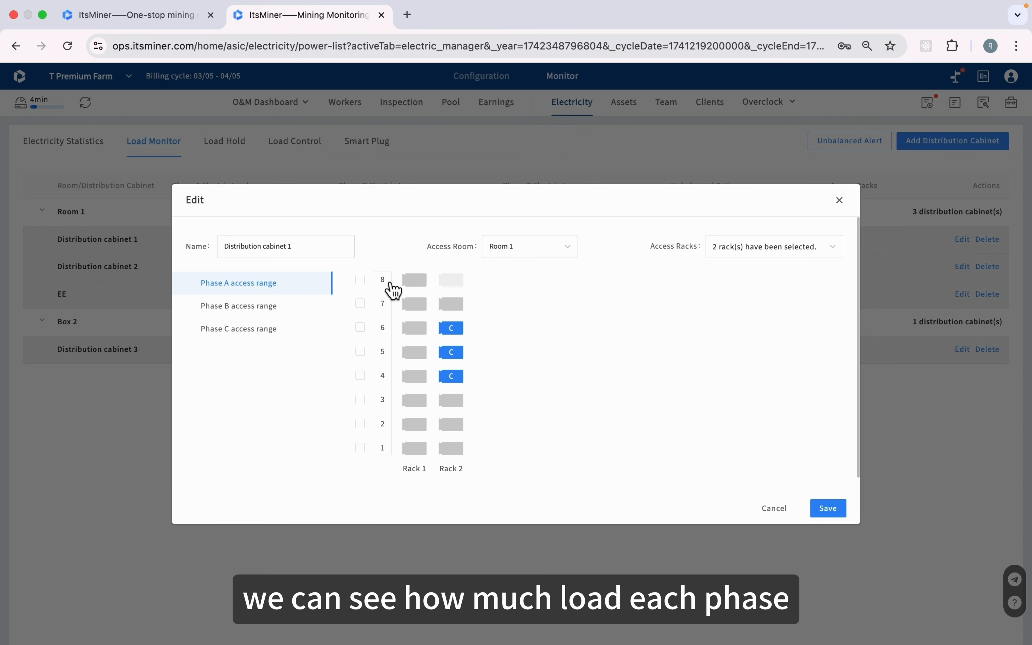
left_click(845, 208)
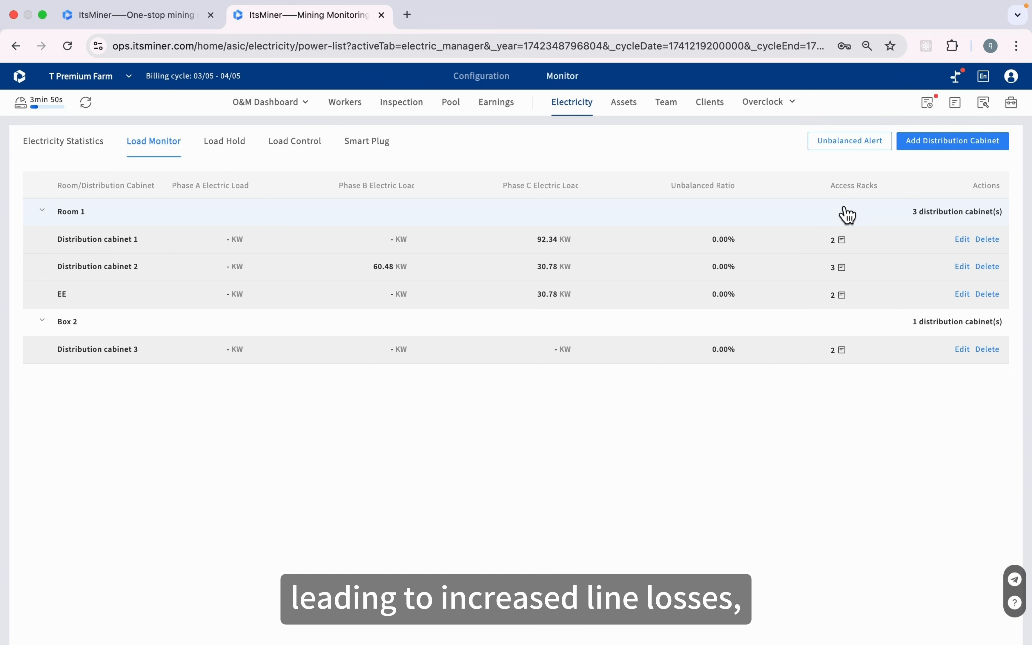
left_click(241, 155)
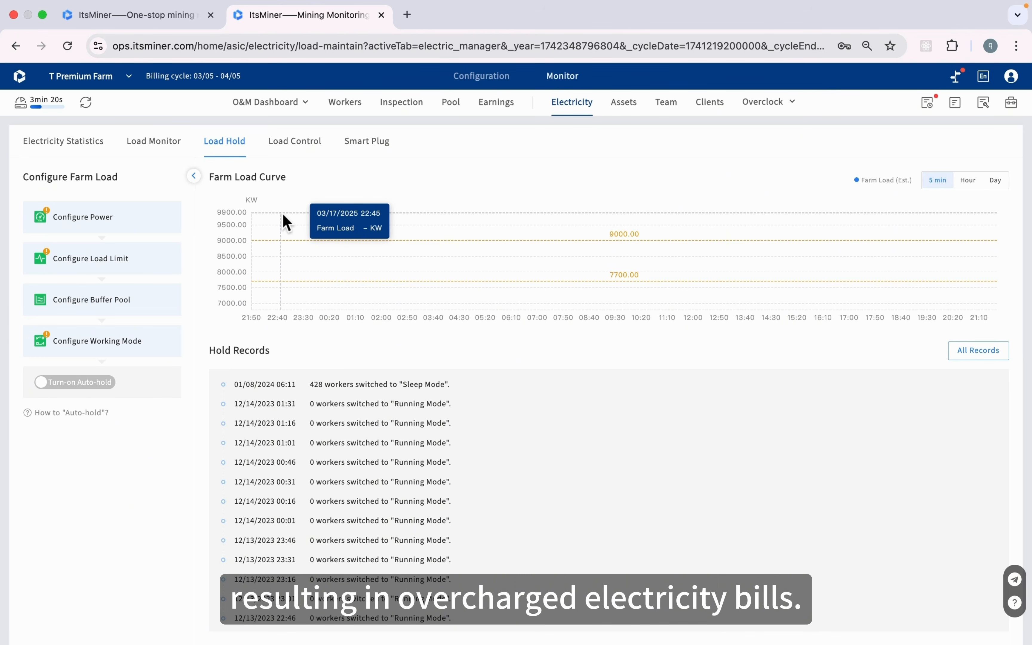
left_click(114, 262)
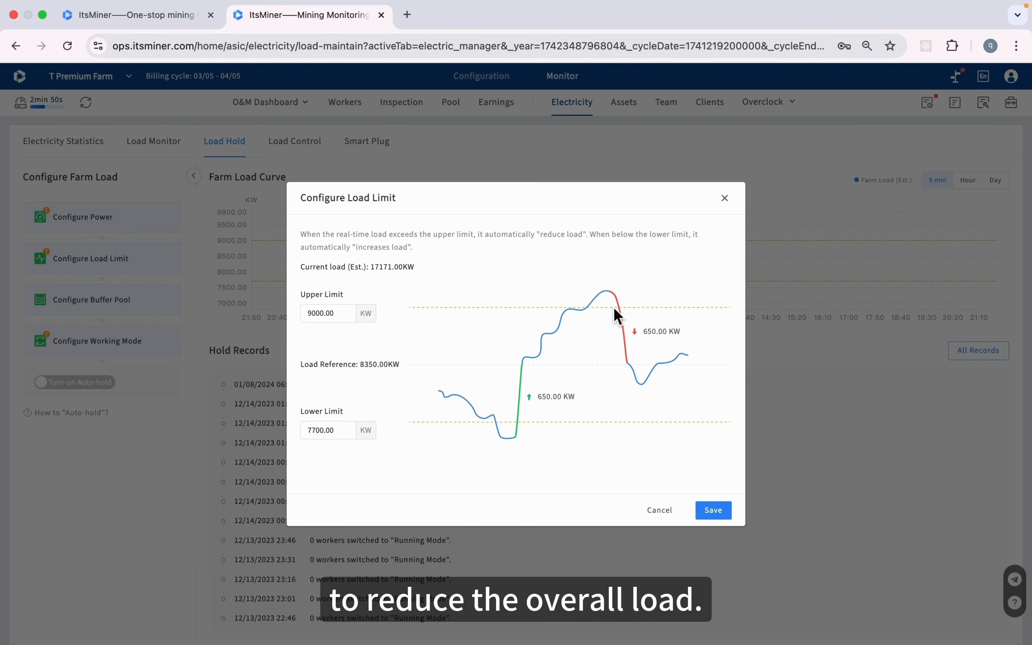
left_click(665, 515)
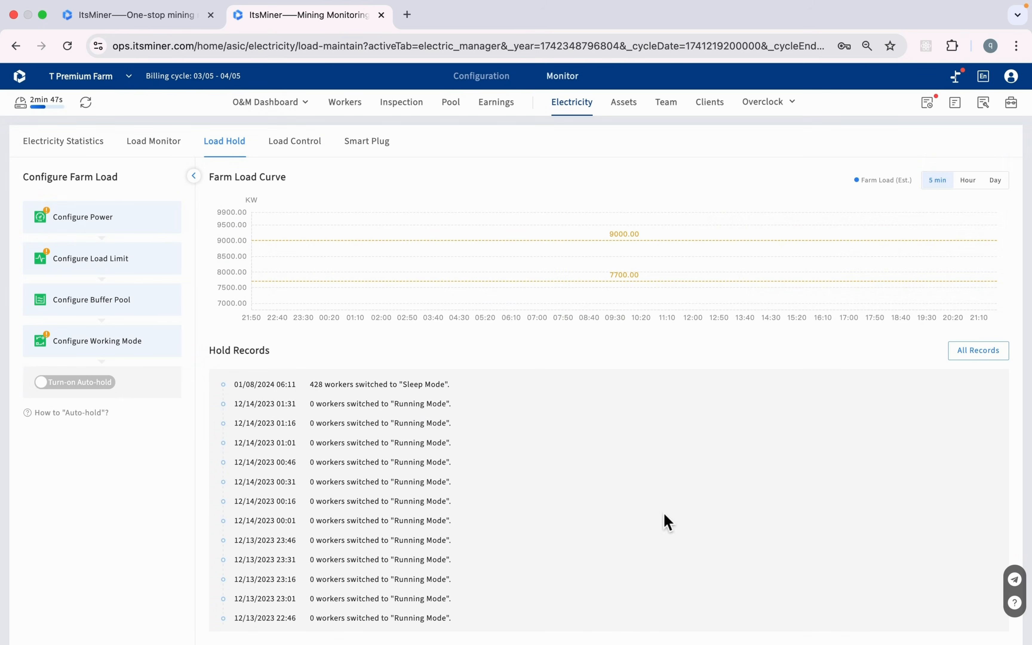
left_click(122, 304)
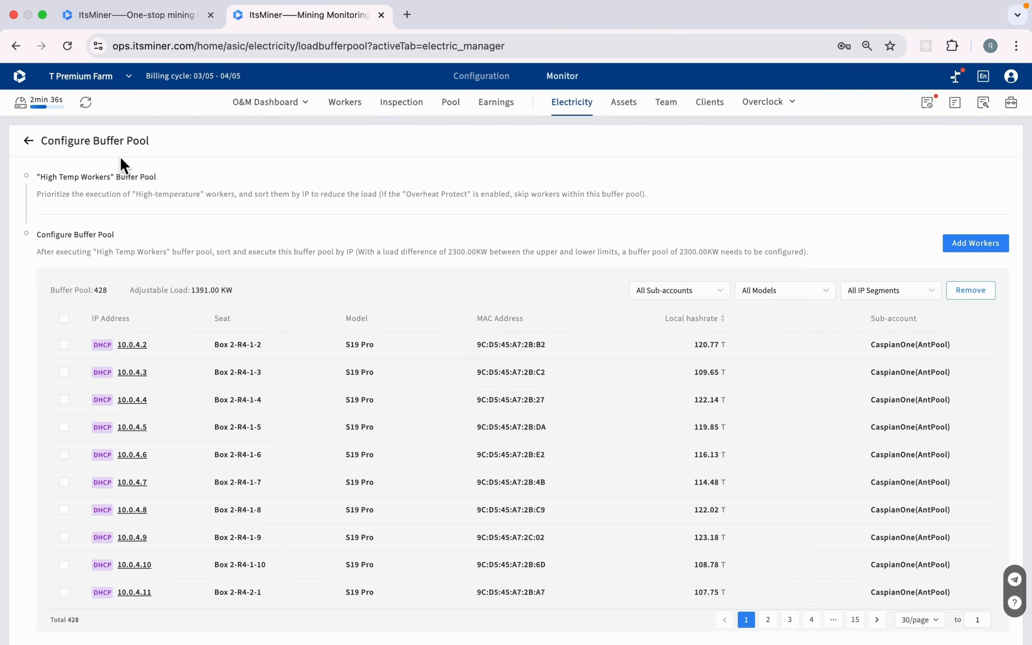
left_click(30, 142)
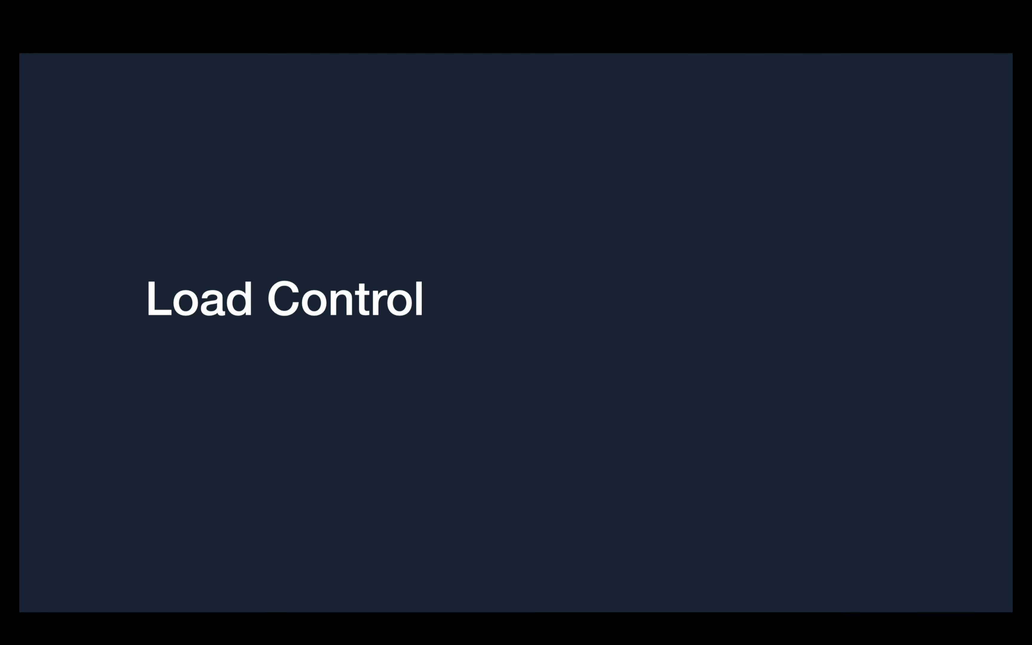
left_click(298, 145)
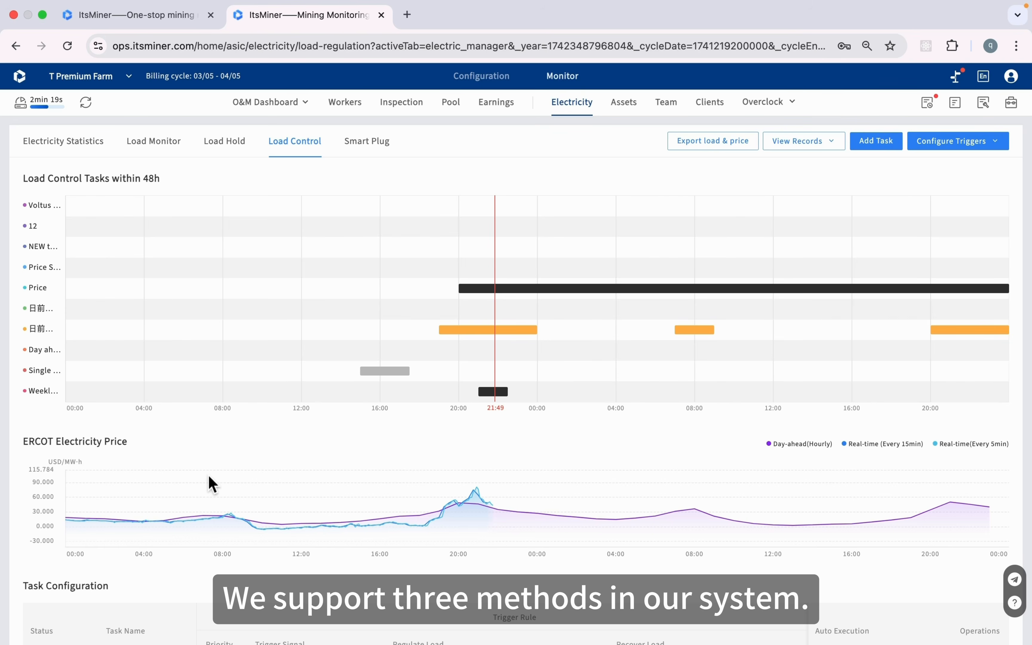
Scroll through the curtailment, electricity-price and time-based tasks in the Task Configuration table
scroll(210, 479, "down", 2)
scroll(208, 474, "down", 2)
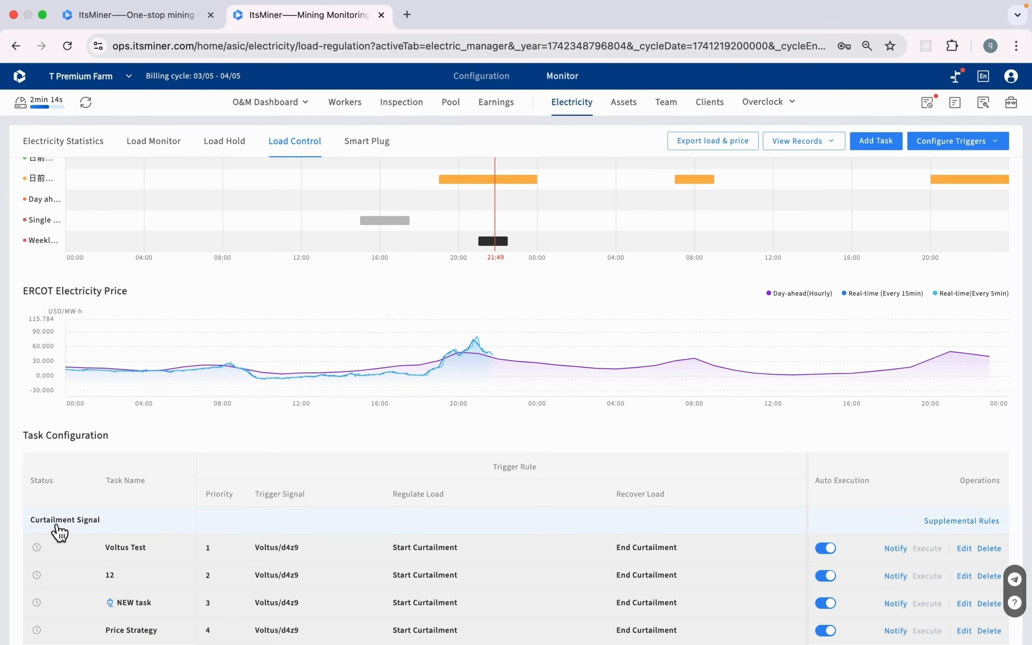
scroll(64, 531, "down", 2)
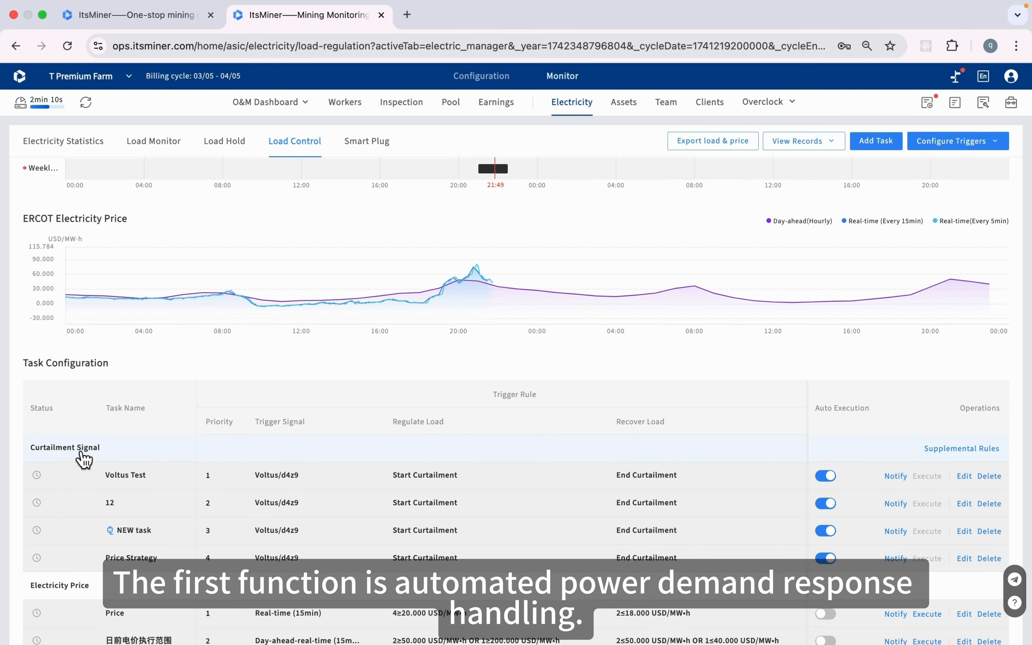
scroll(84, 459, "down", 1)
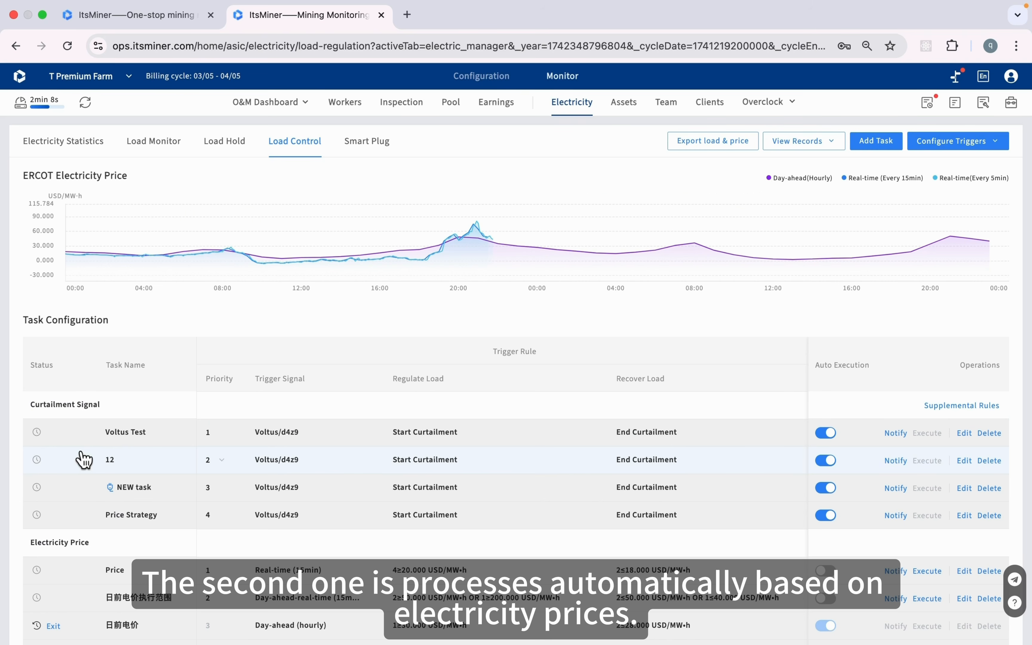
scroll(84, 459, "down", 2)
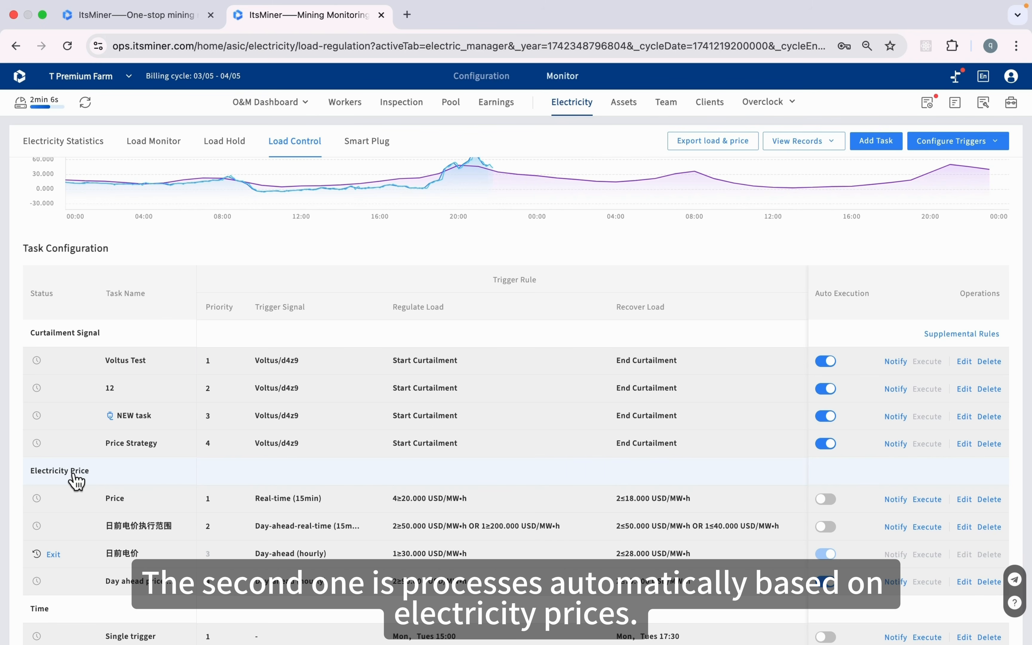
scroll(76, 481, "down", 3)
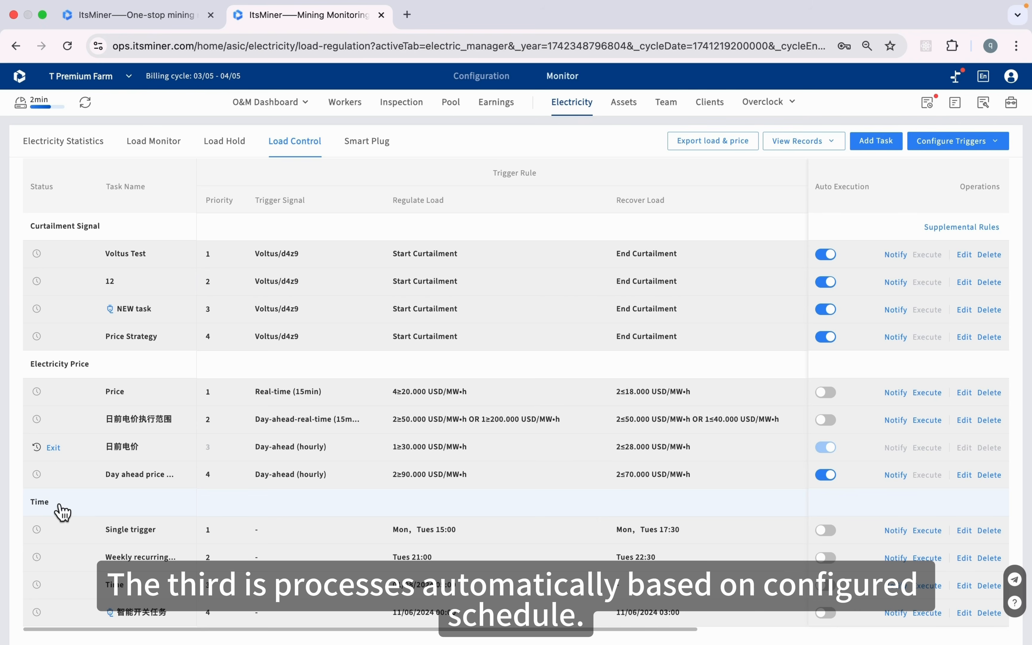
scroll(62, 511, "up", 7)
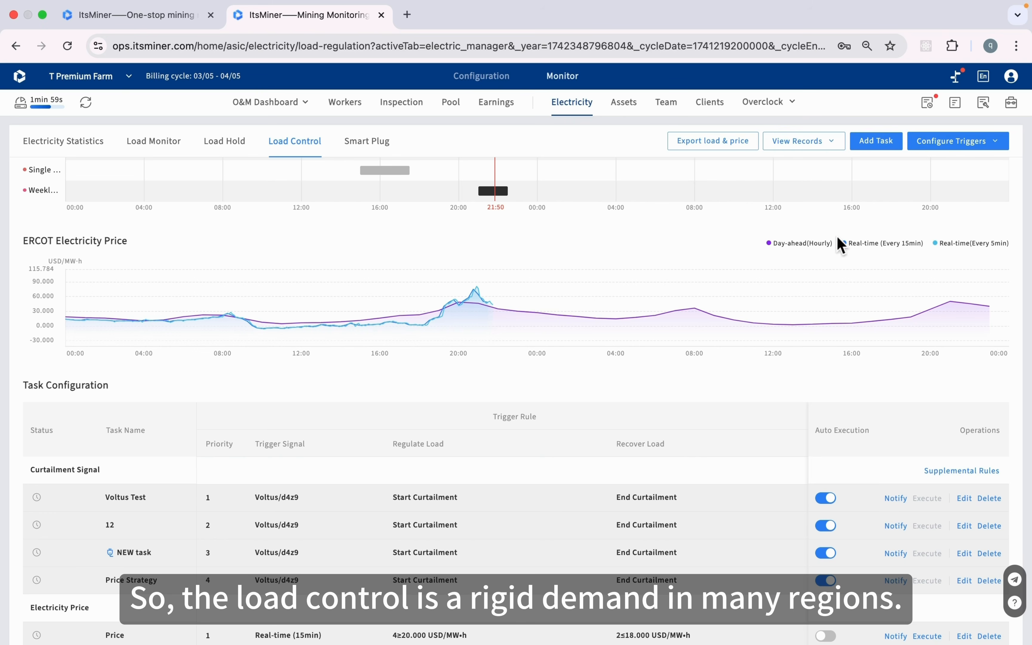
left_click(993, 148)
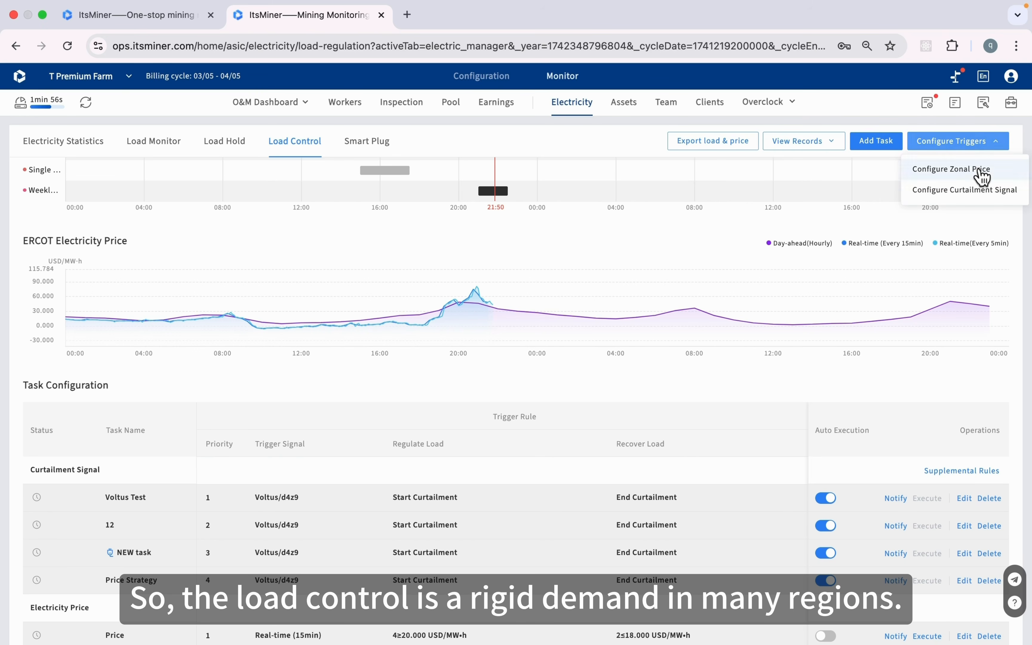
left_click(955, 192)
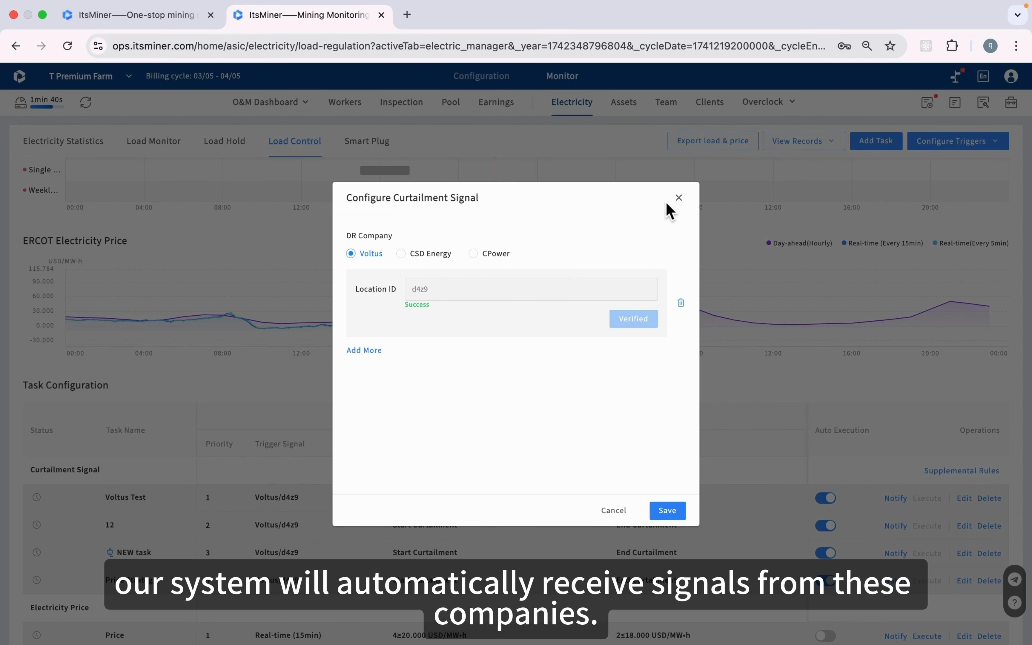
left_click(682, 201)
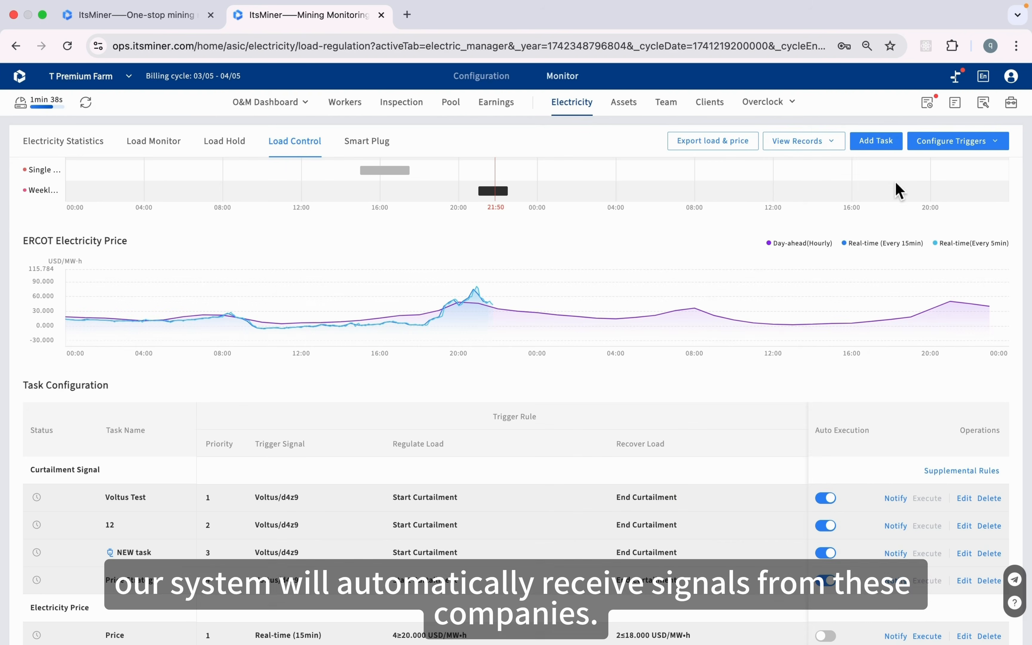
mouse_move(985, 158)
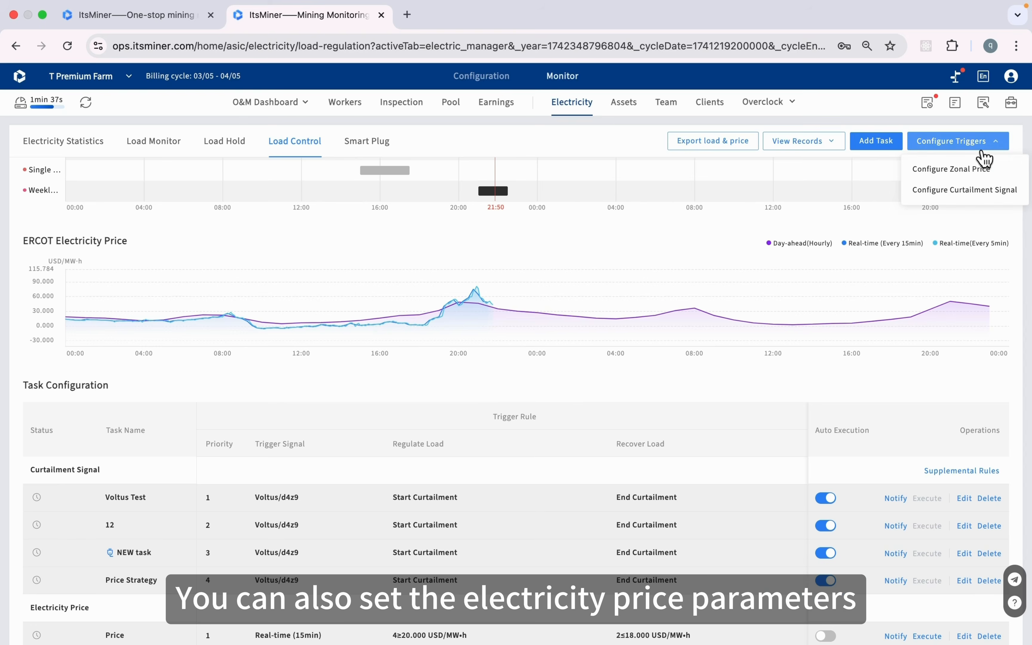
left_click(961, 171)
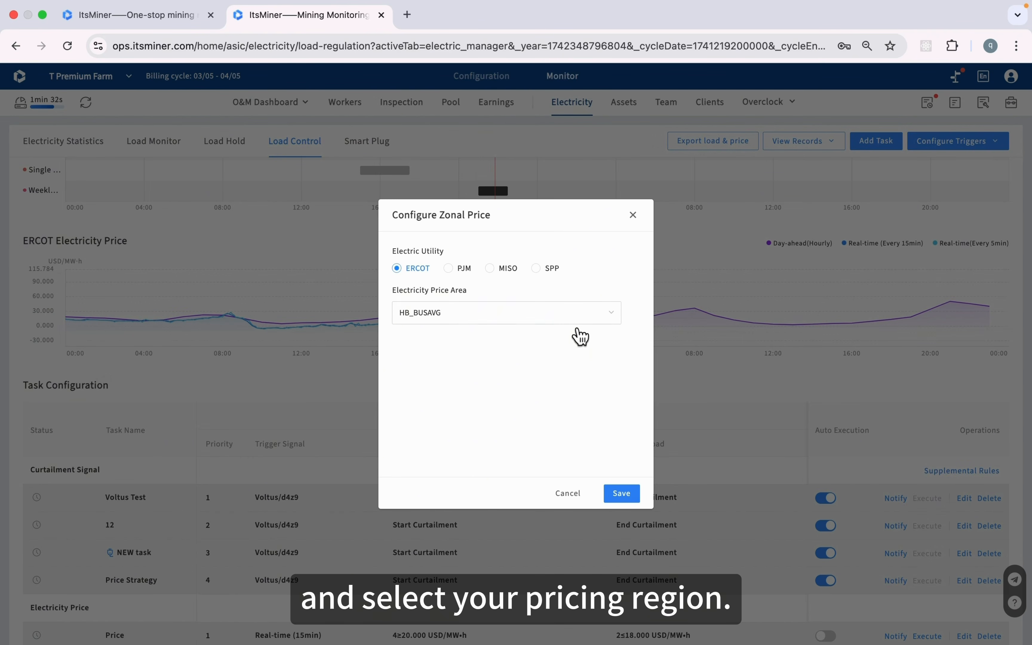
left_click(571, 494)
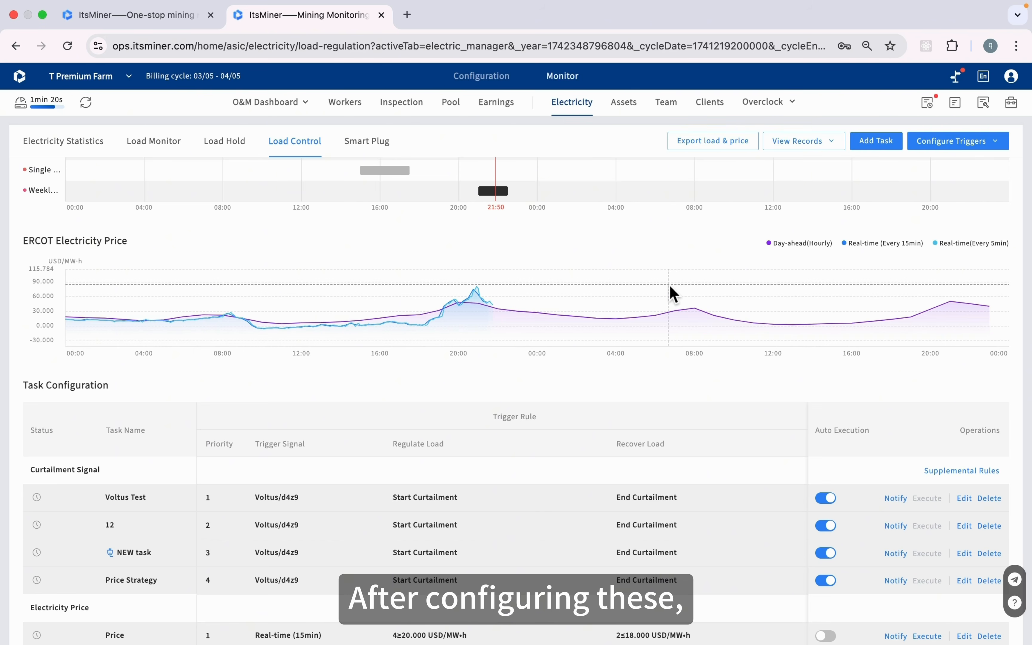
left_click(889, 143)
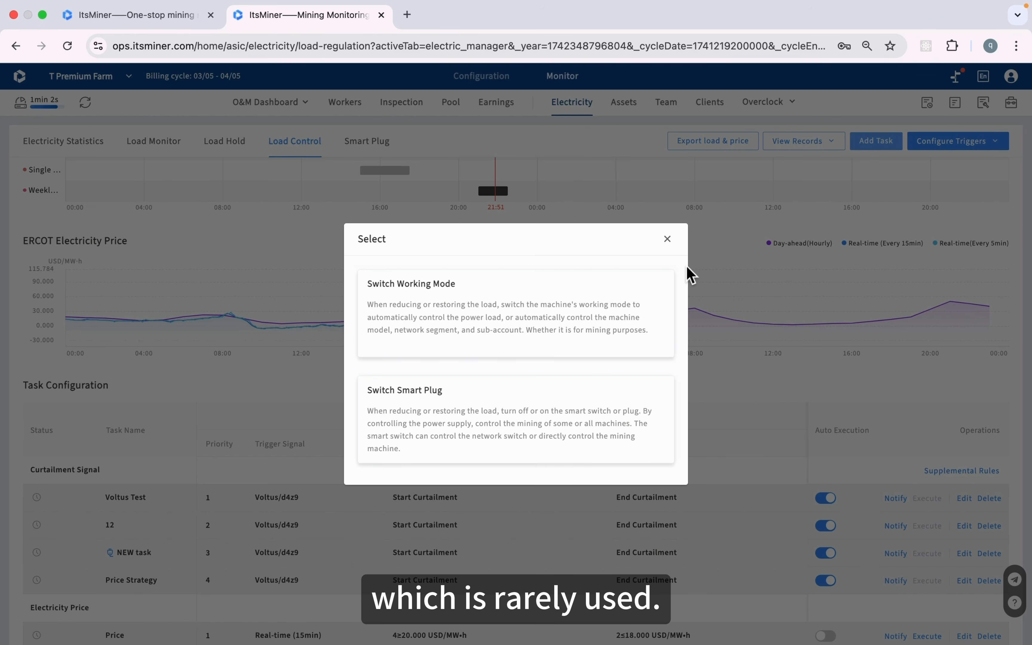
Start a working-mode task named 'test'
left_click(594, 305)
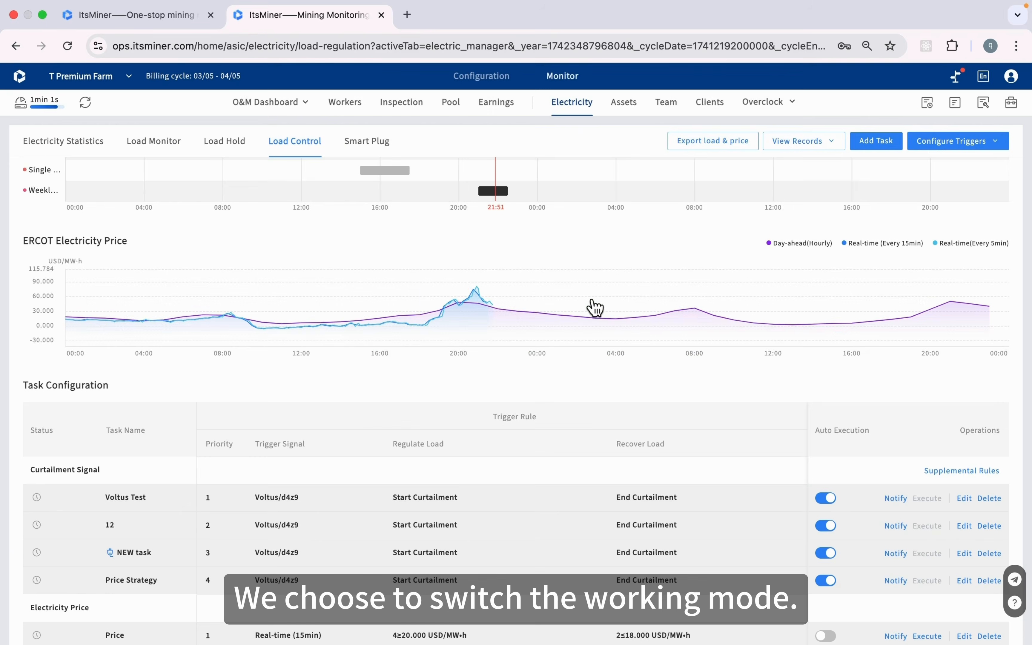
left_click(471, 264)
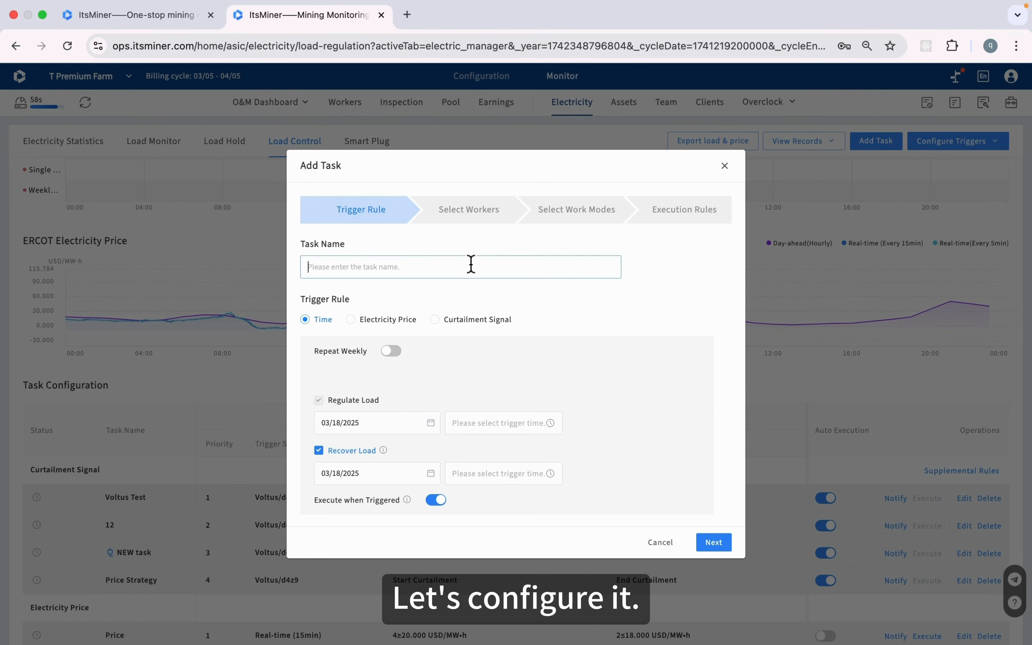
type("test")
key("Return")
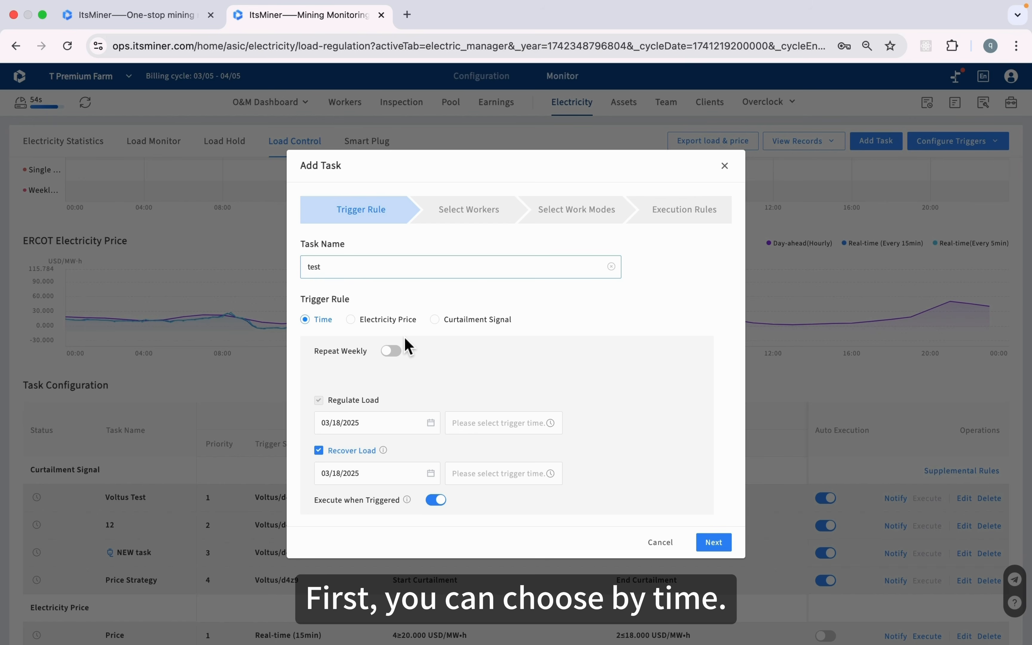
Set the regulate-load time to 09:00 and the recover-load time to 10:00
left_click(486, 423)
scroll(548, 538, "down", 9)
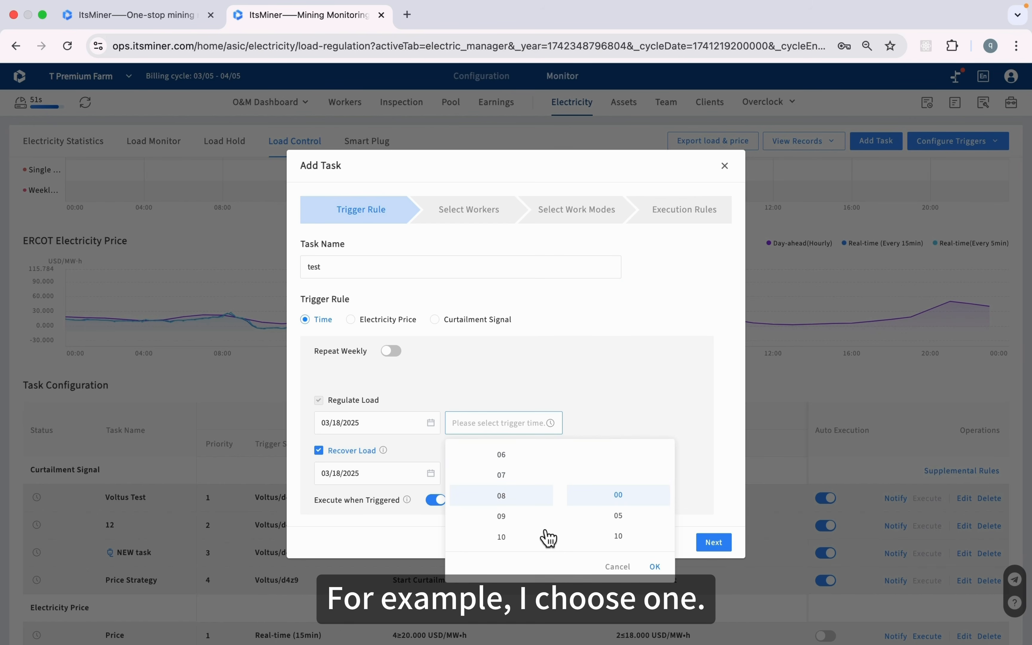
left_click(656, 566)
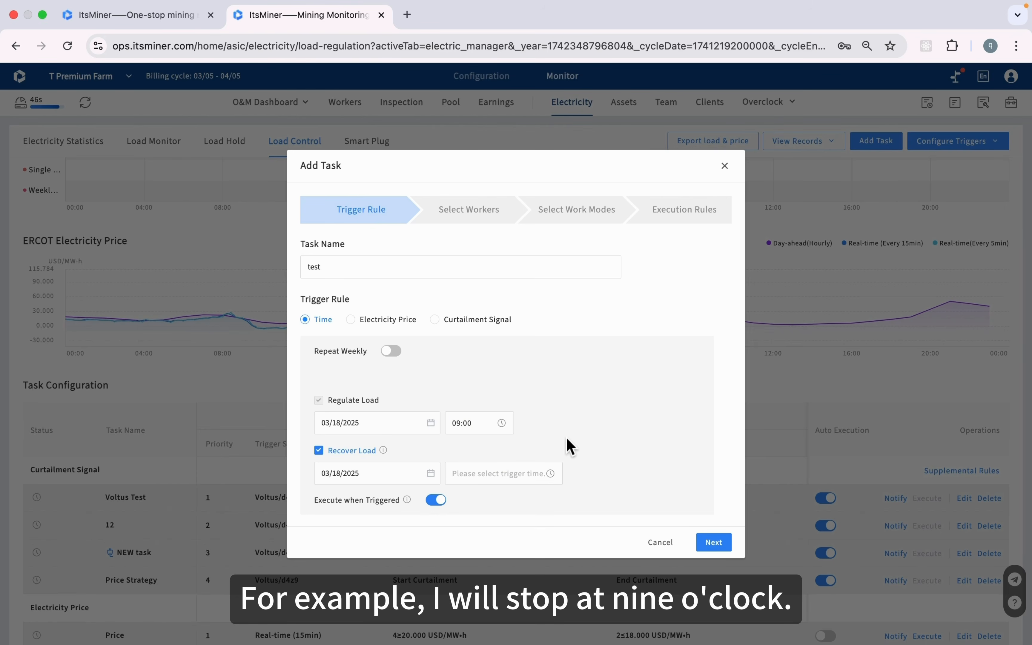
left_click(513, 476)
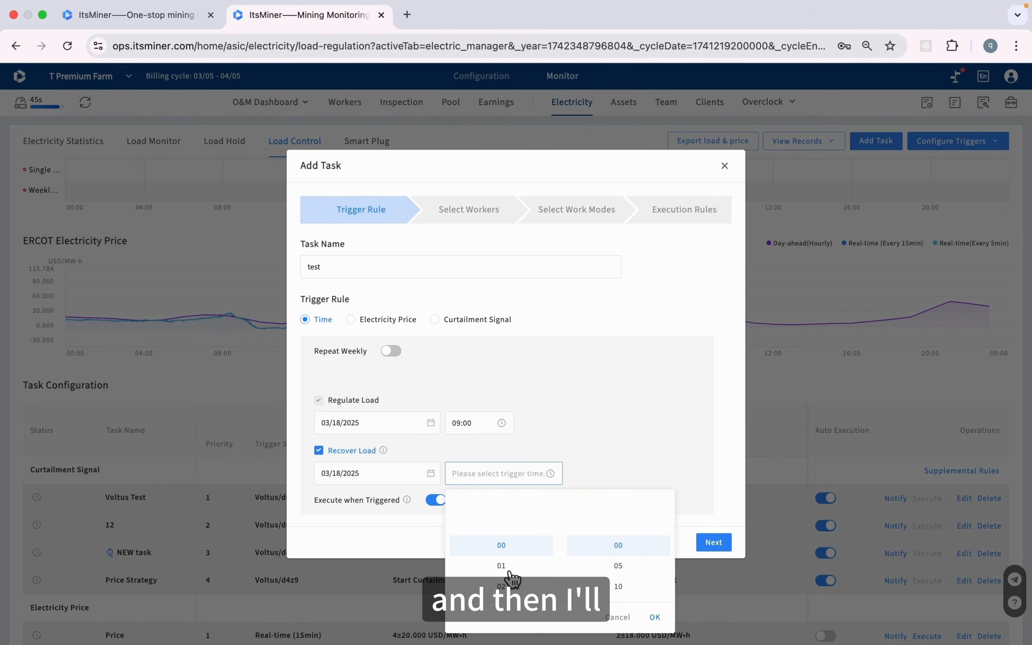
scroll(512, 576, "down", 20)
scroll(517, 533, "up", 14)
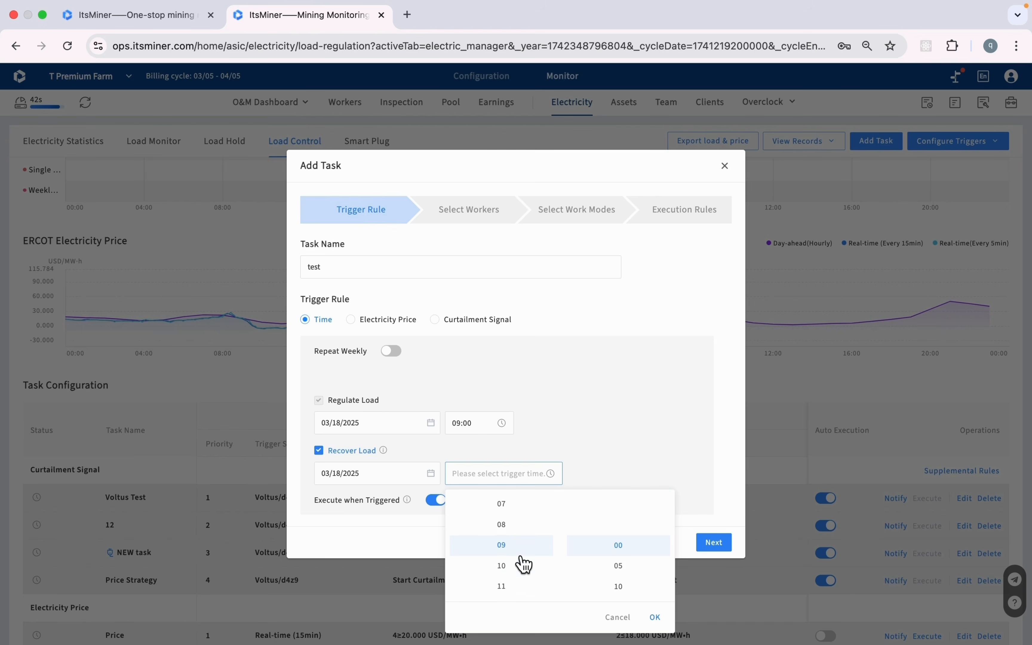
left_click(517, 573)
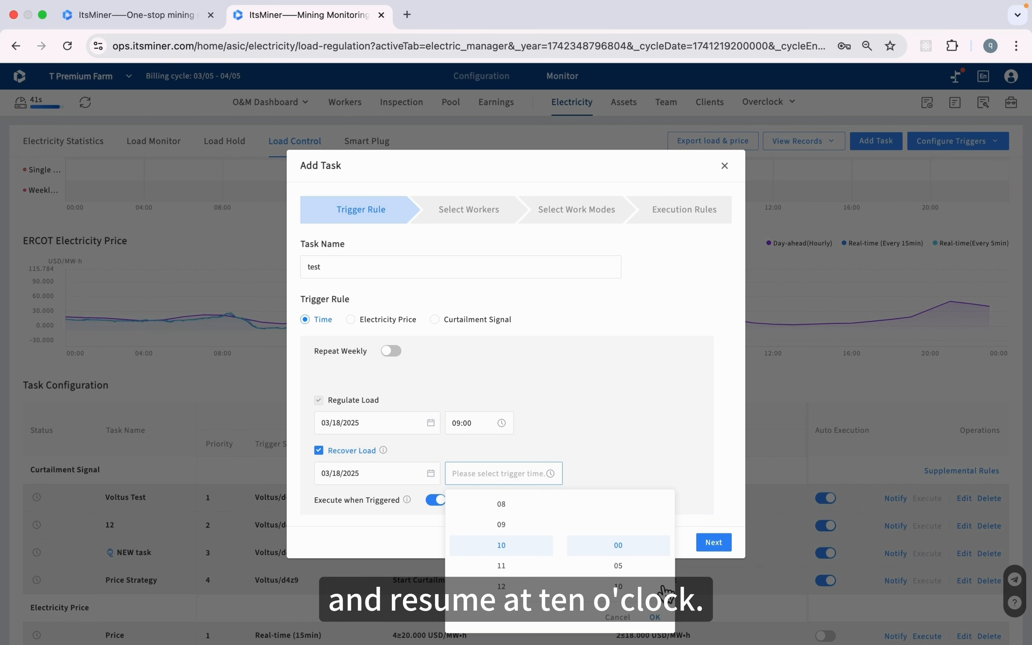
left_click(657, 617)
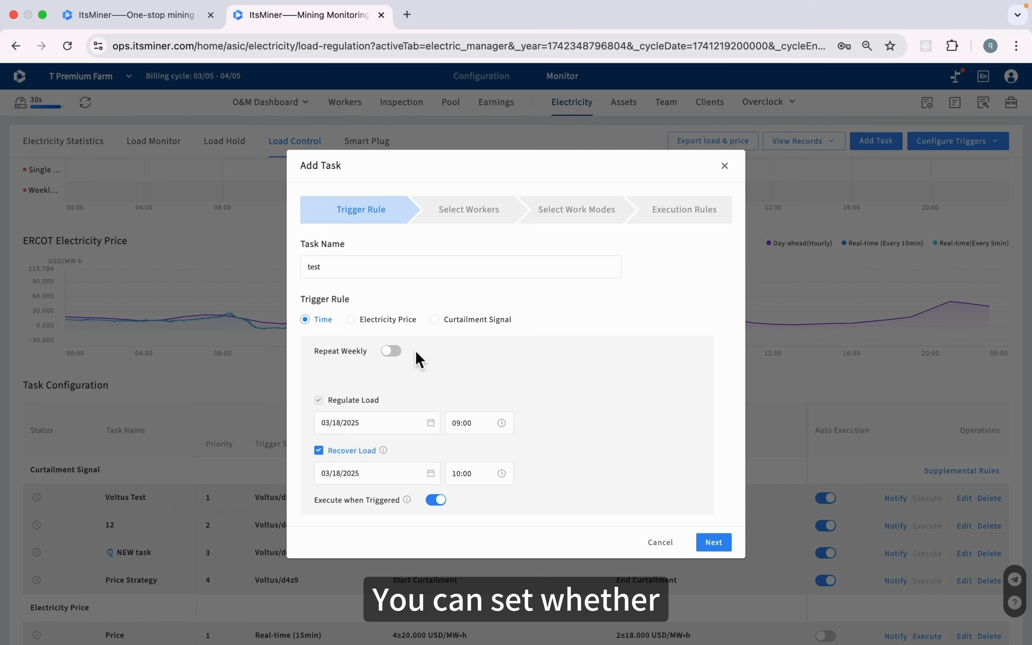
Try weekly repeat on Wednesday–Friday, turn it off, and switch the trigger to Electricity Price
left_click(399, 354)
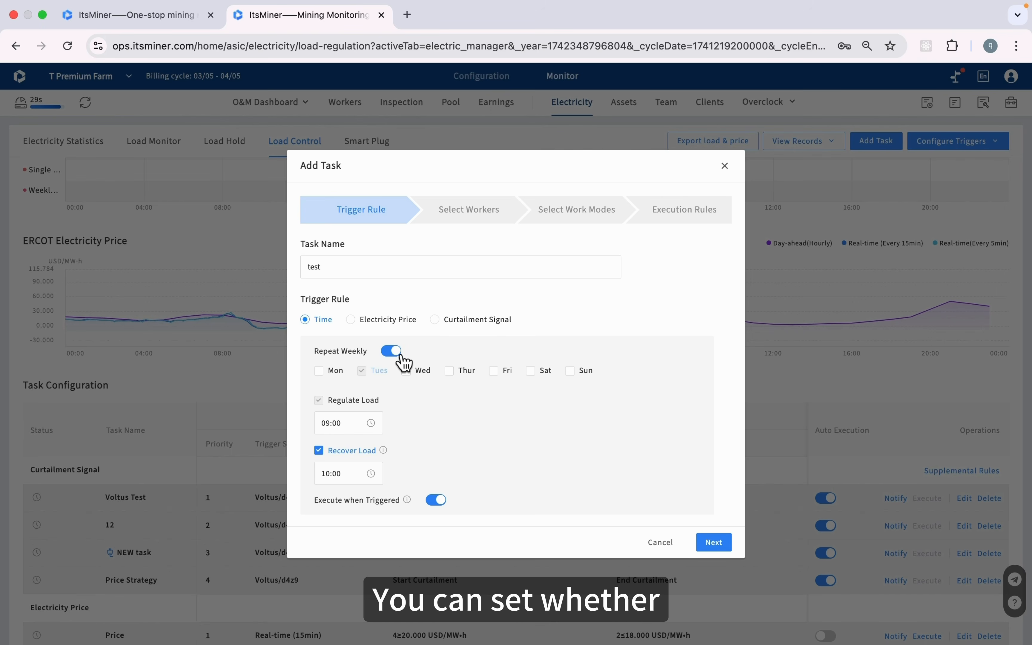
left_click(421, 375)
left_click(460, 384)
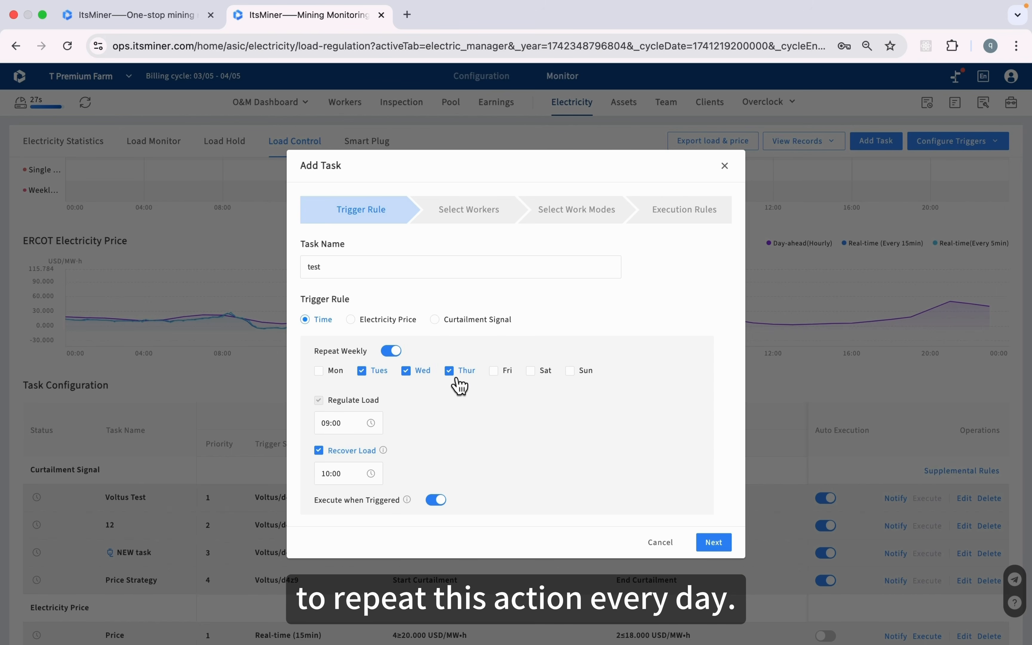
left_click(496, 382)
left_click(390, 351)
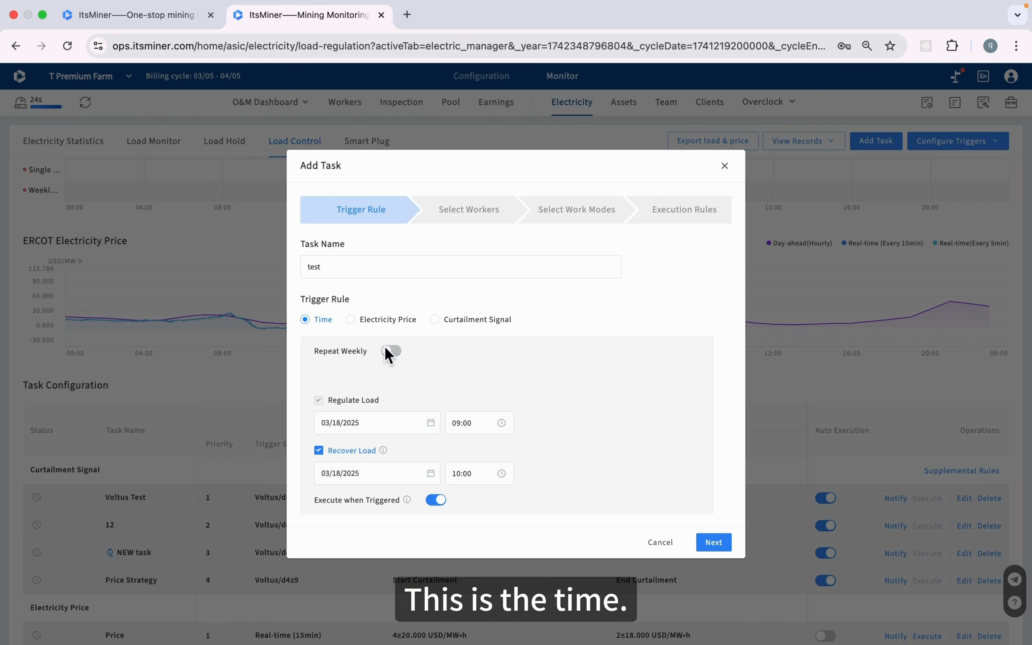
left_click(354, 328)
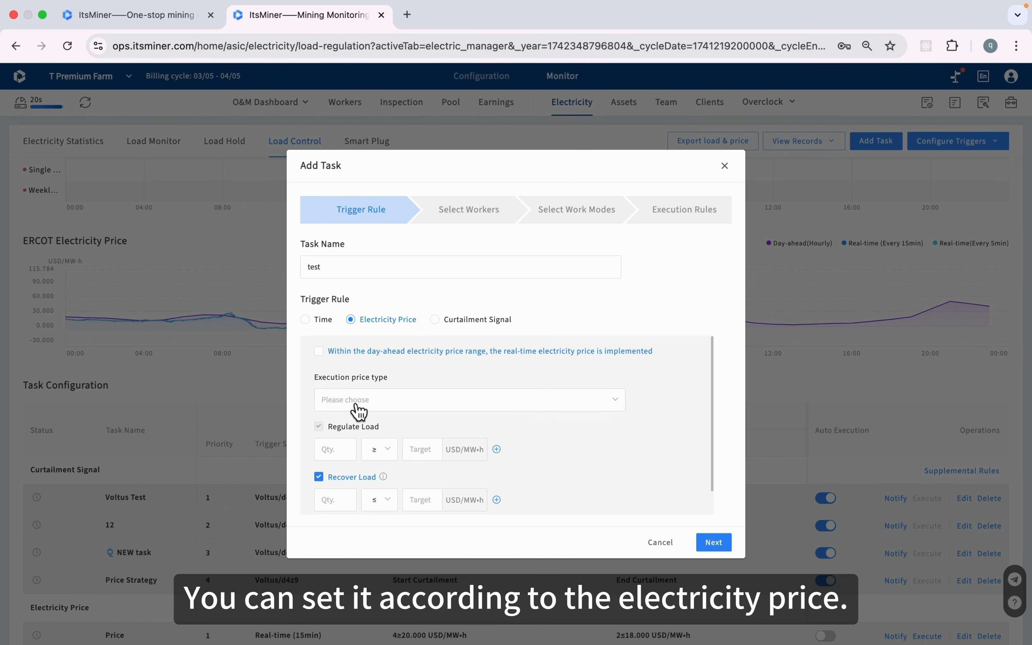
left_click(366, 406)
Try Day-ahead price rules (regulate 2 h at 90, recover 2 h at 80), then Real-time 15min
left_click(400, 431)
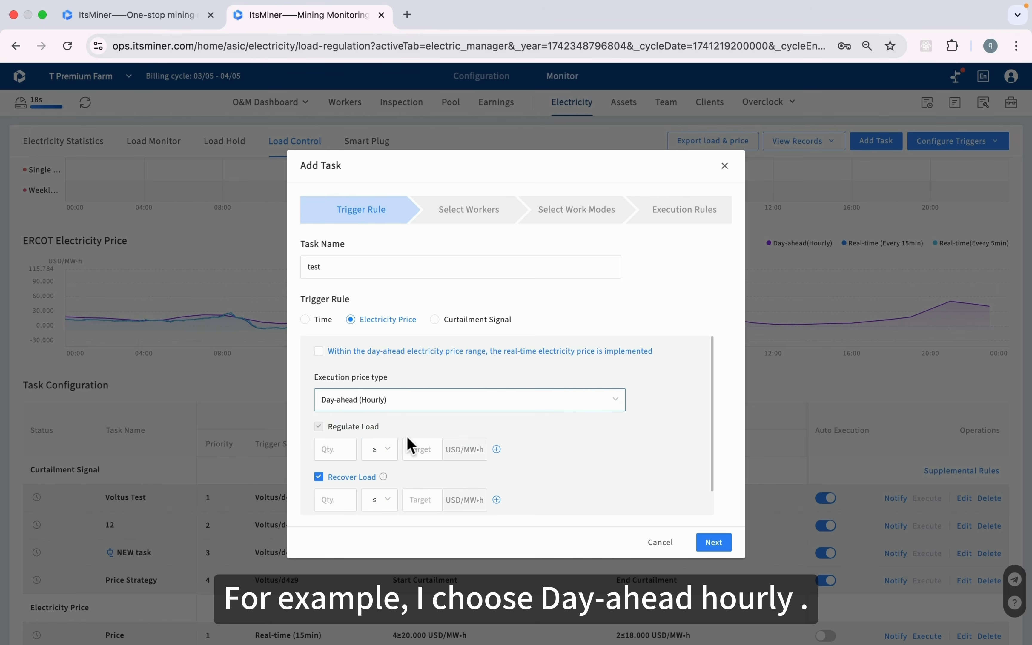
left_click(338, 449)
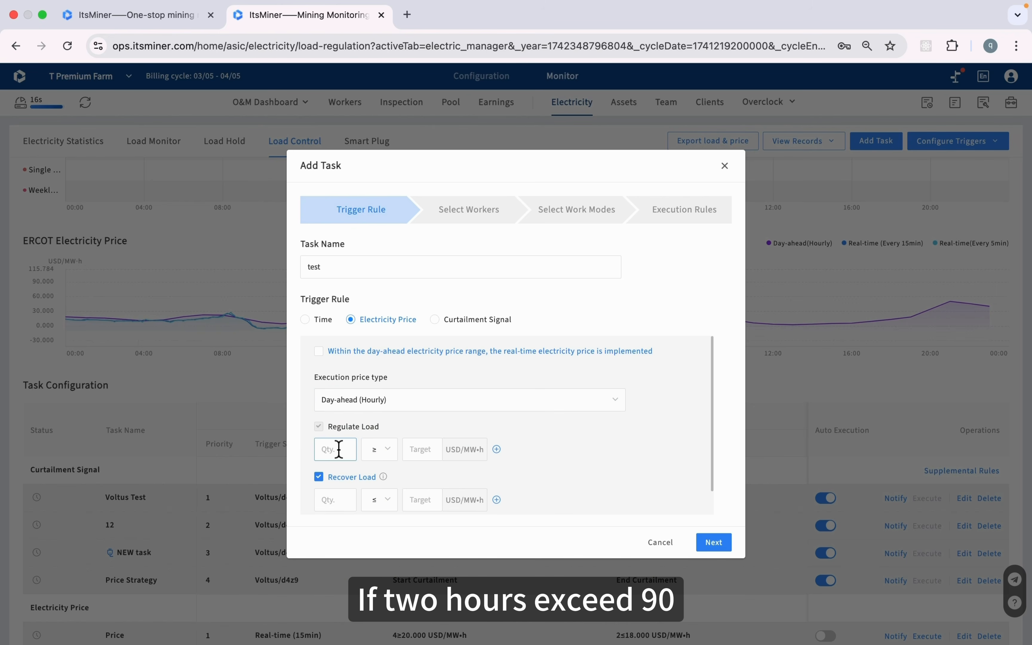
type("2")
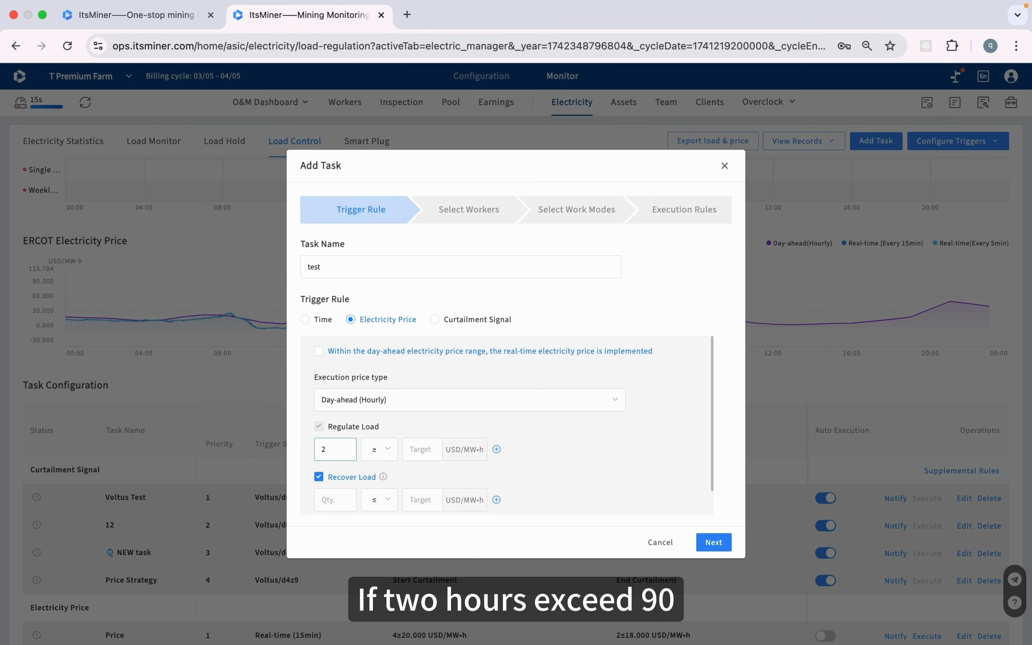
left_click(417, 453)
type("90")
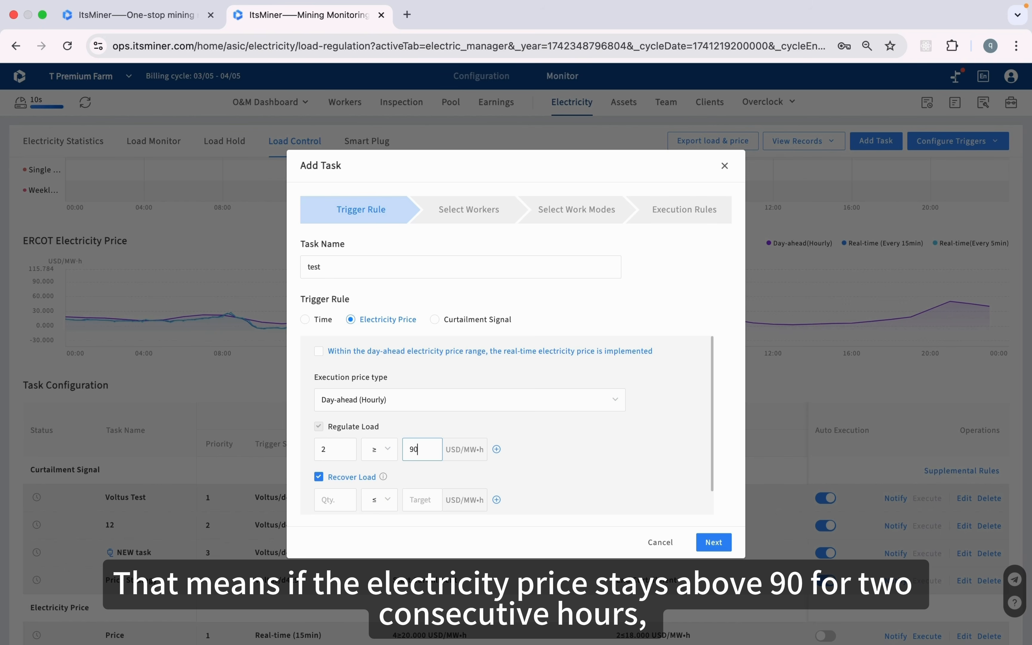
left_click(342, 506)
type("2")
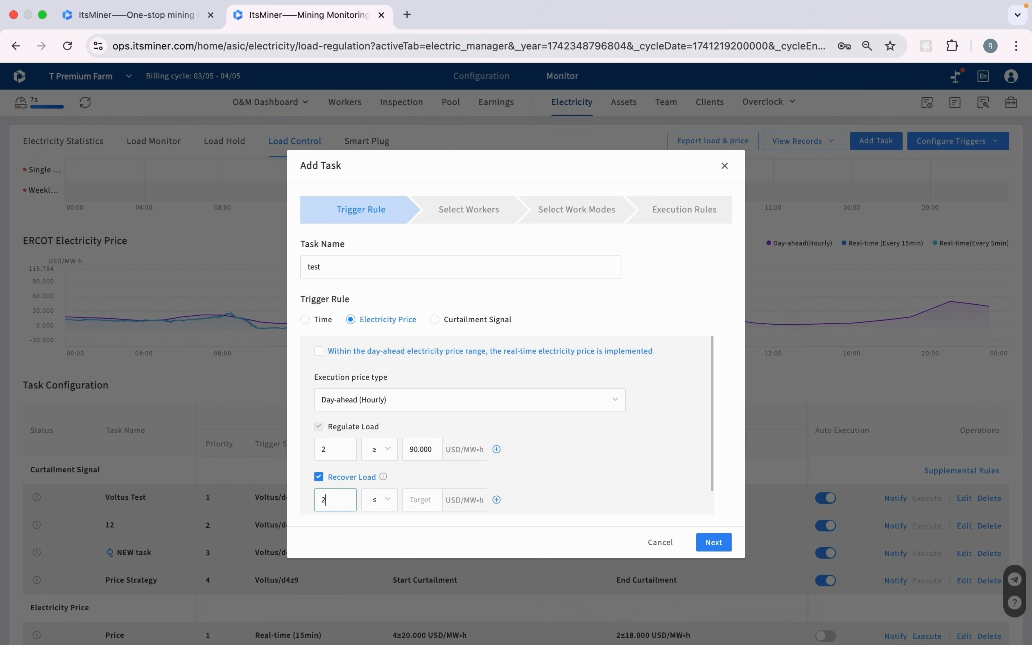
left_click(422, 502)
type("80")
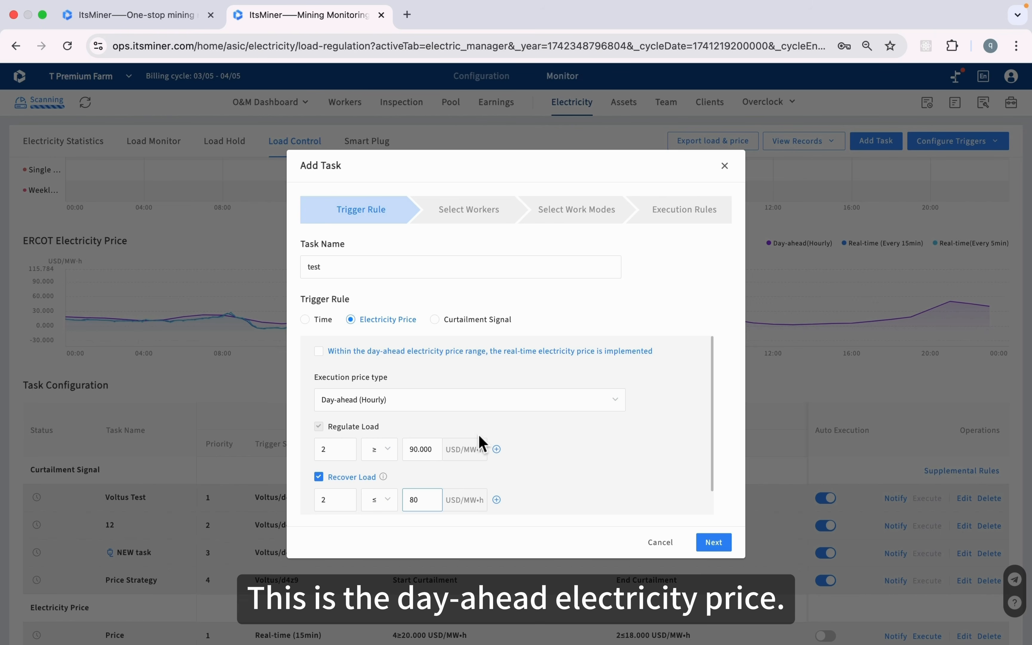
left_click(456, 408)
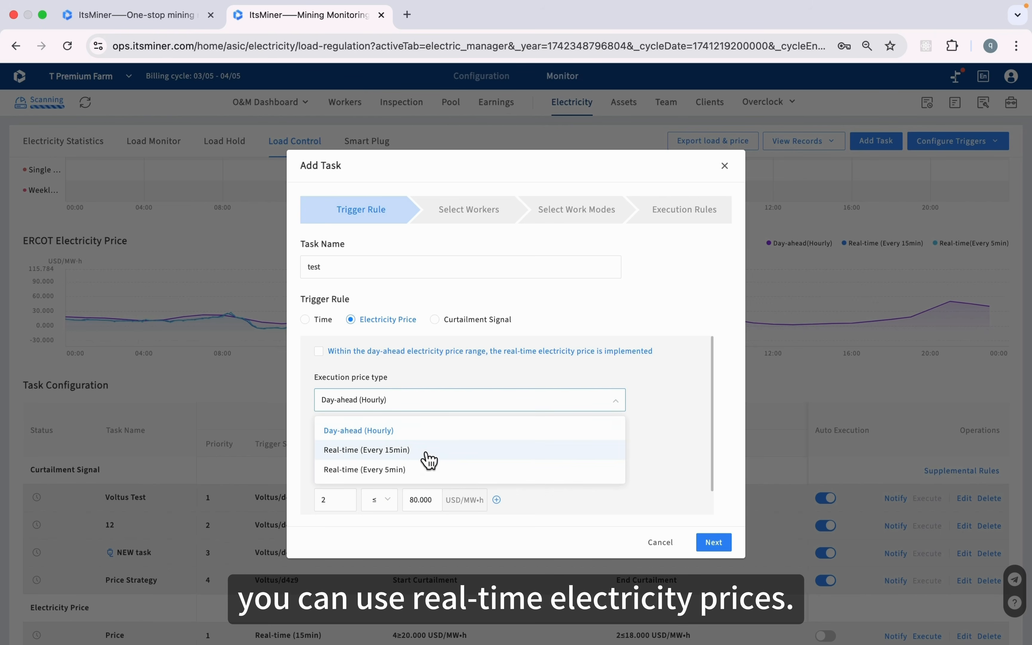
left_click(426, 456)
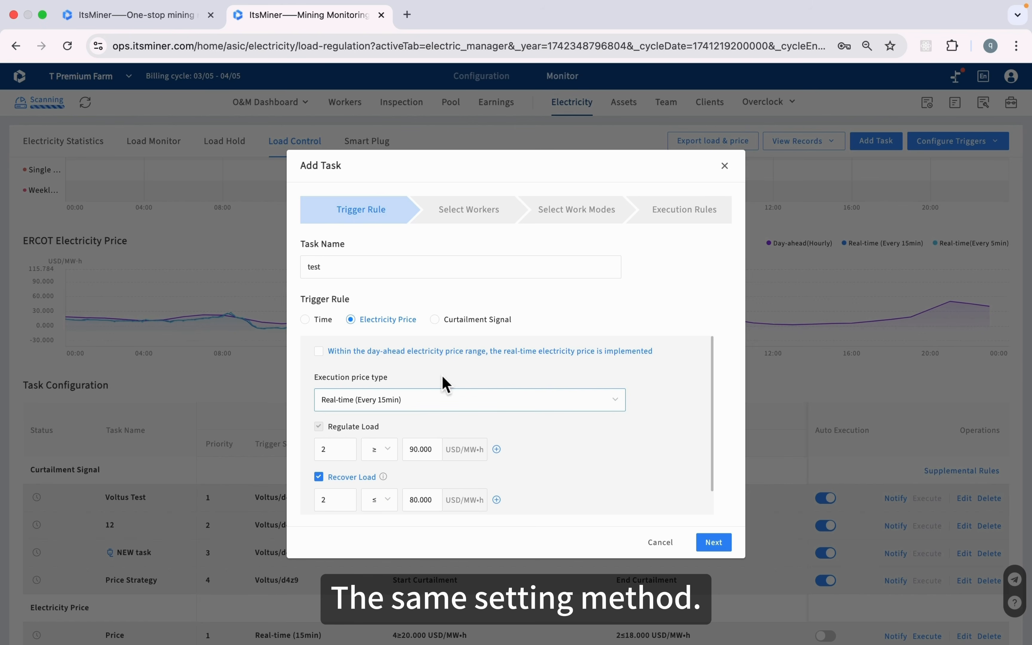
Switch the trigger to the Voltus/d4z9 curtailment signal and continue to worker selection
left_click(320, 351)
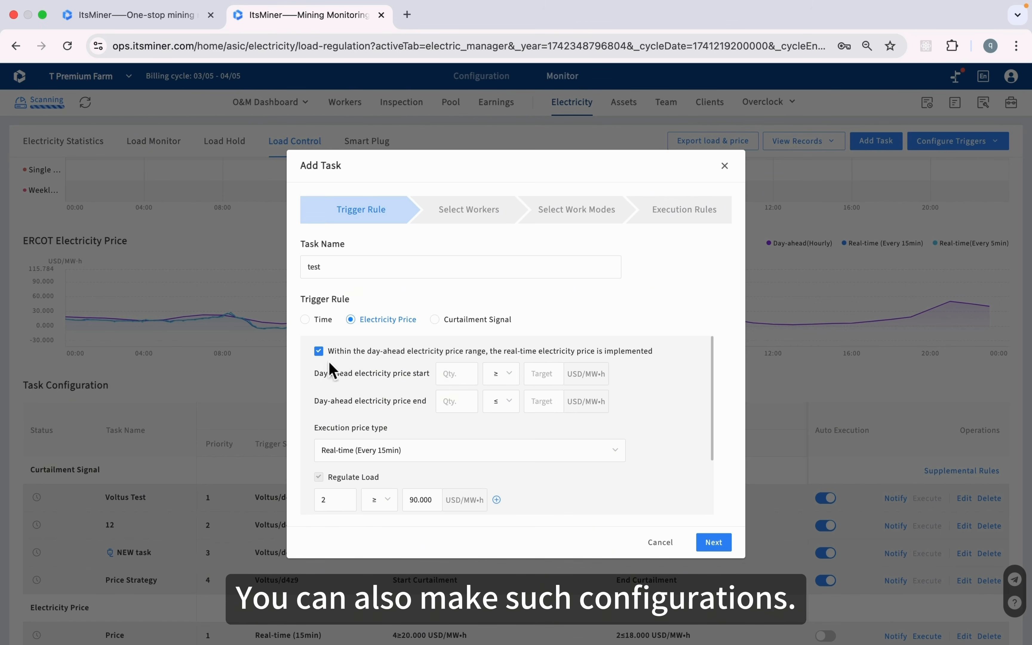
left_click(319, 352)
left_click(439, 321)
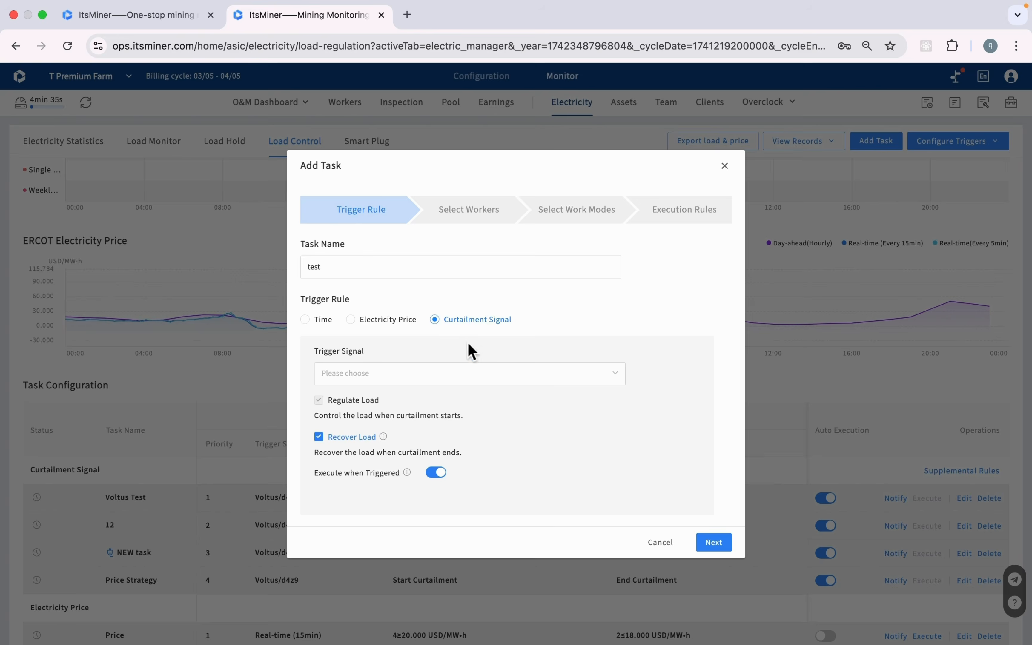
left_click(431, 375)
left_click(416, 406)
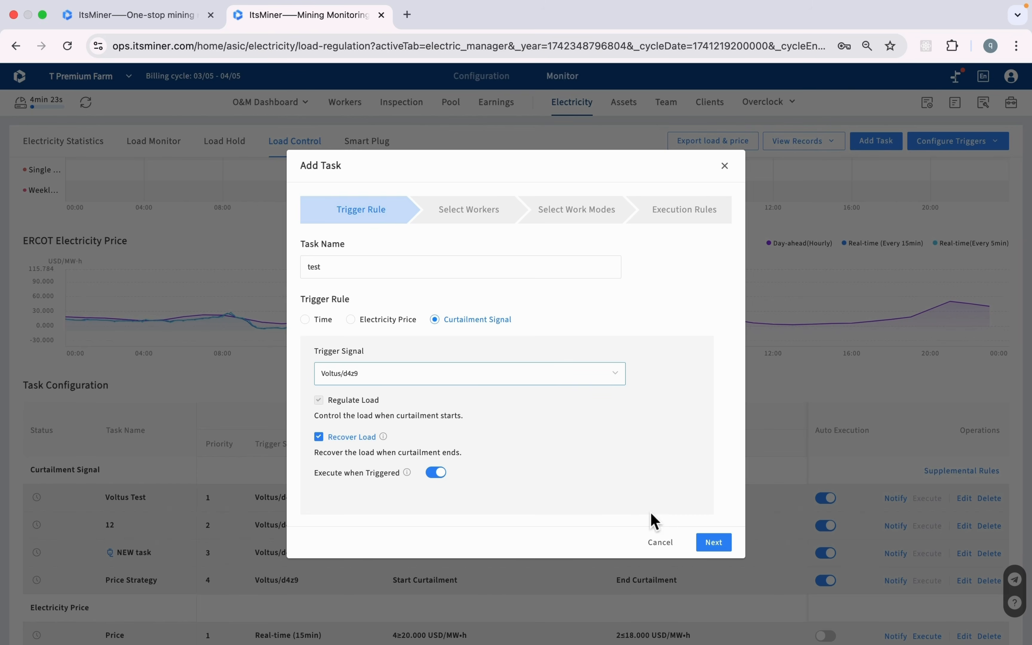
left_click(707, 547)
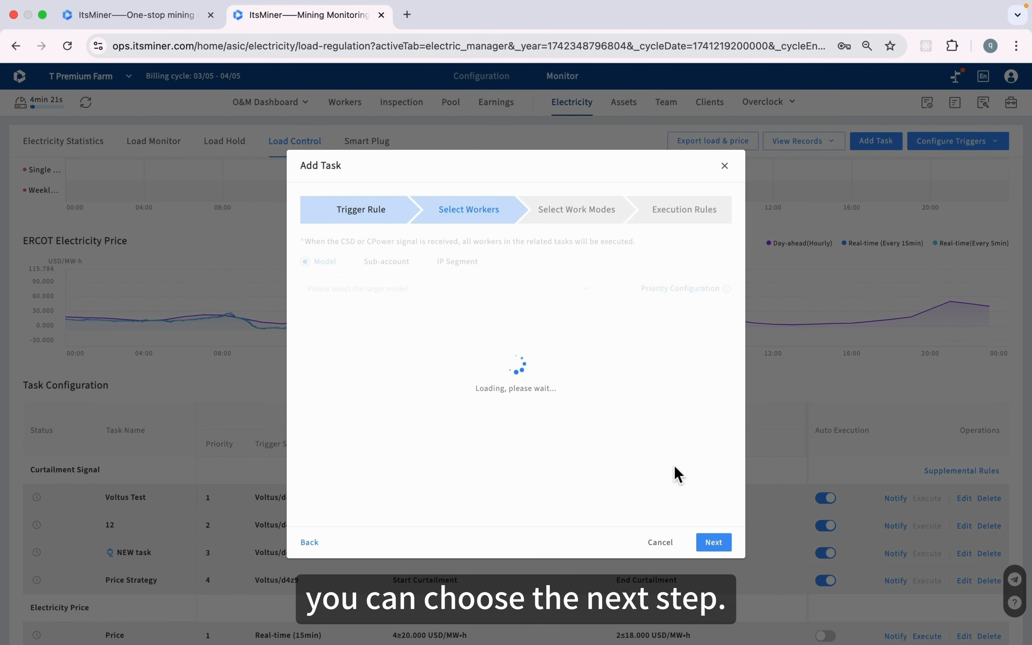
After trying sub-account and IP segment options, target the M30S model's 1226 workers
left_click(572, 290)
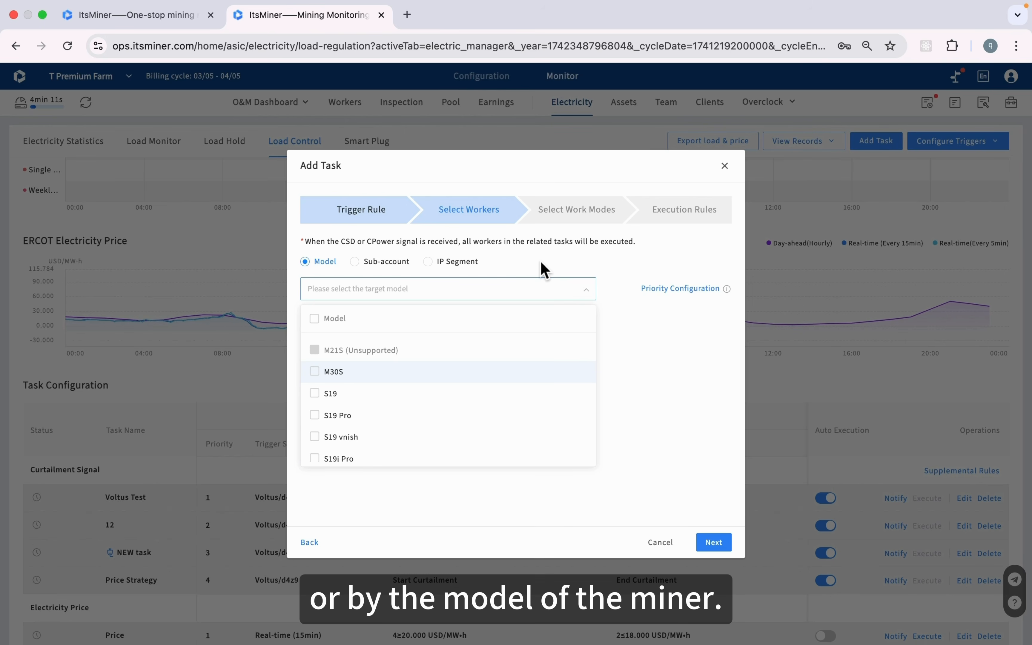
left_click(381, 267)
left_click(379, 295)
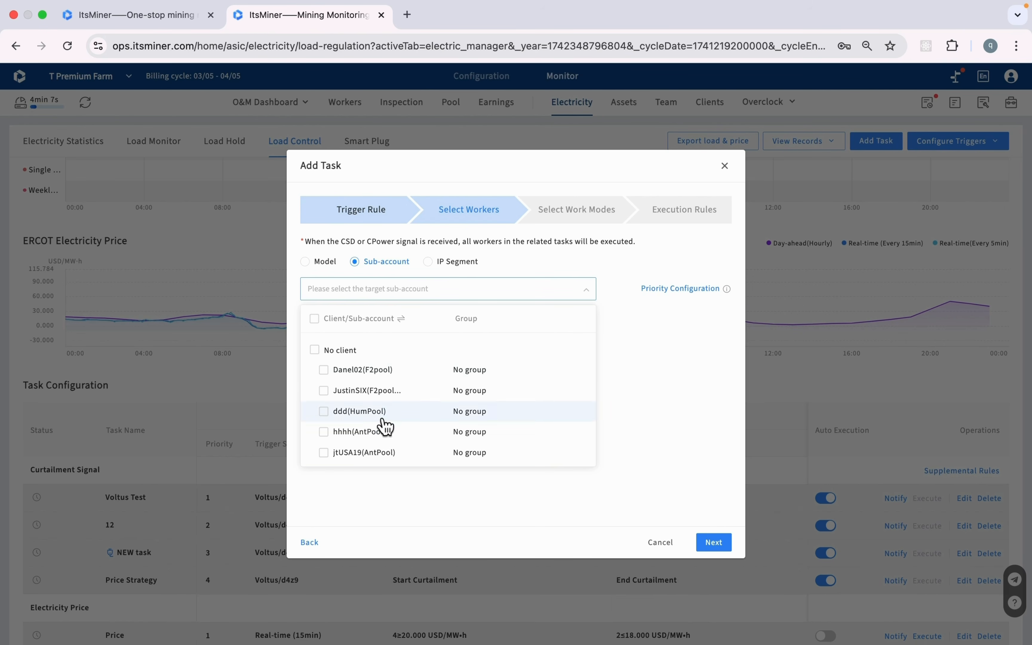
left_click(458, 262)
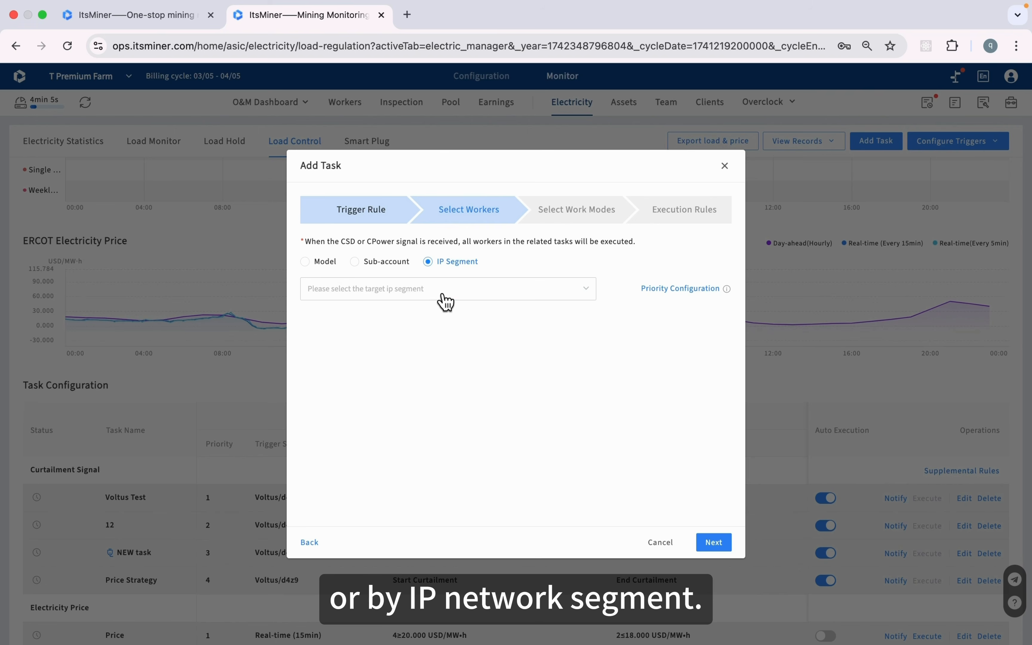
left_click(444, 296)
left_click(428, 265)
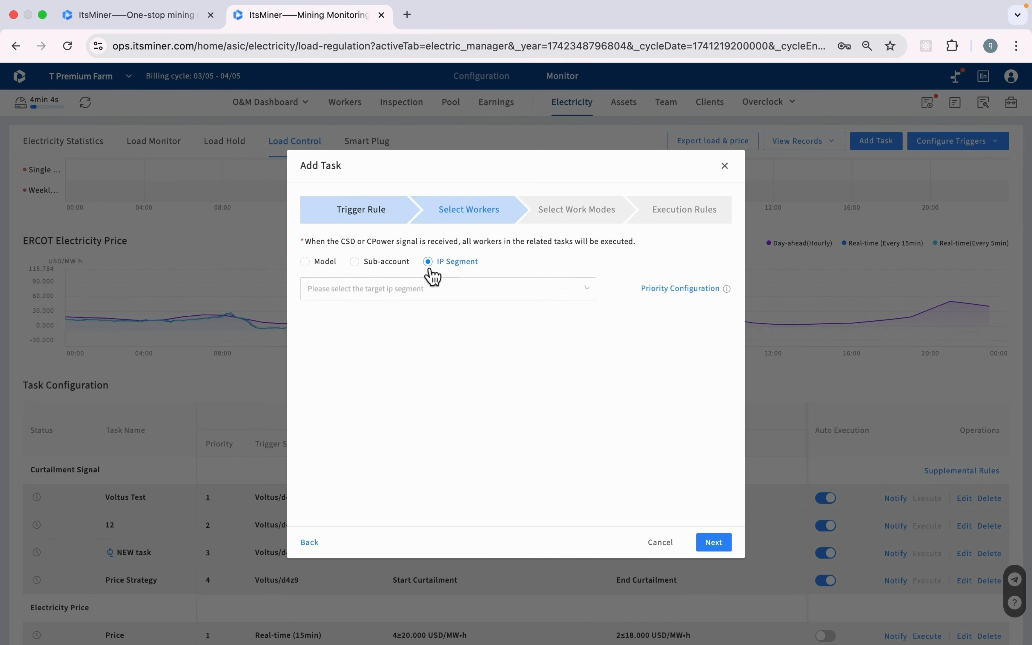
left_click(310, 261)
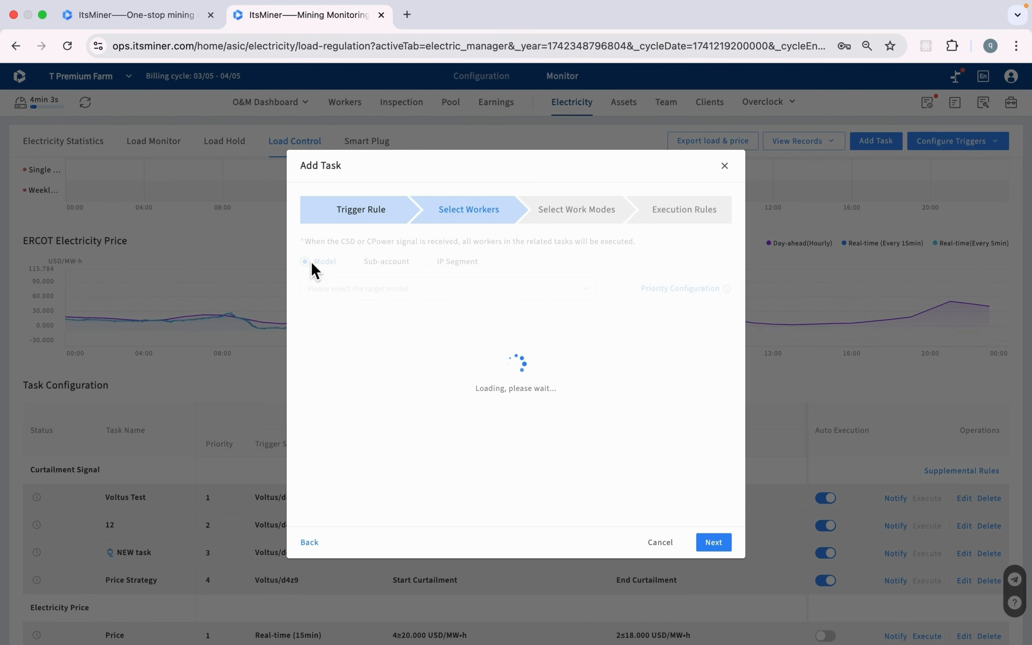
left_click(349, 298)
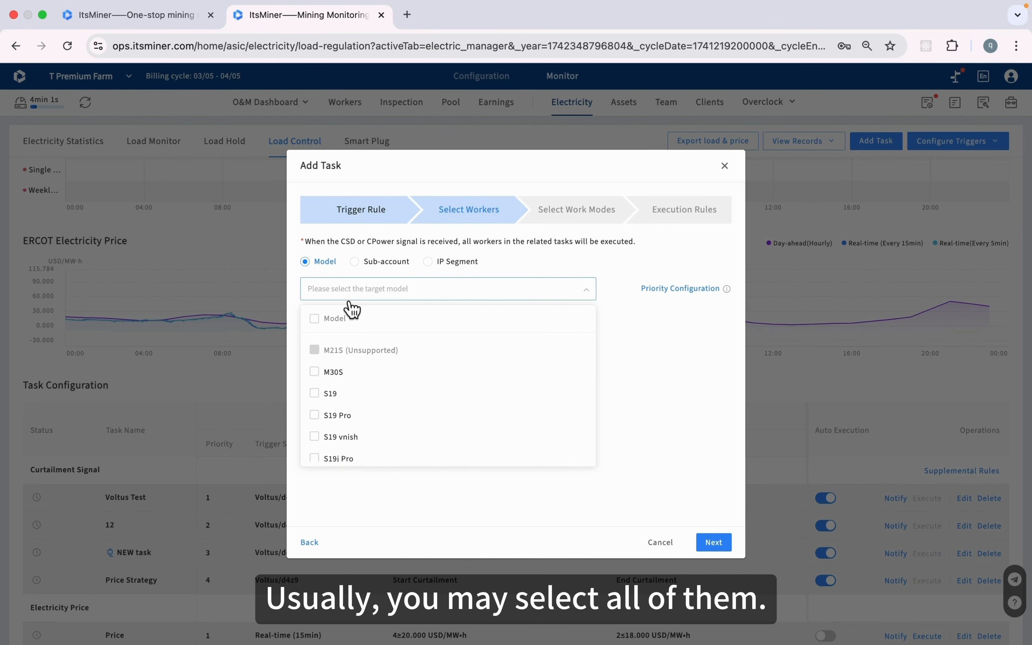
left_click(327, 378)
left_click(720, 546)
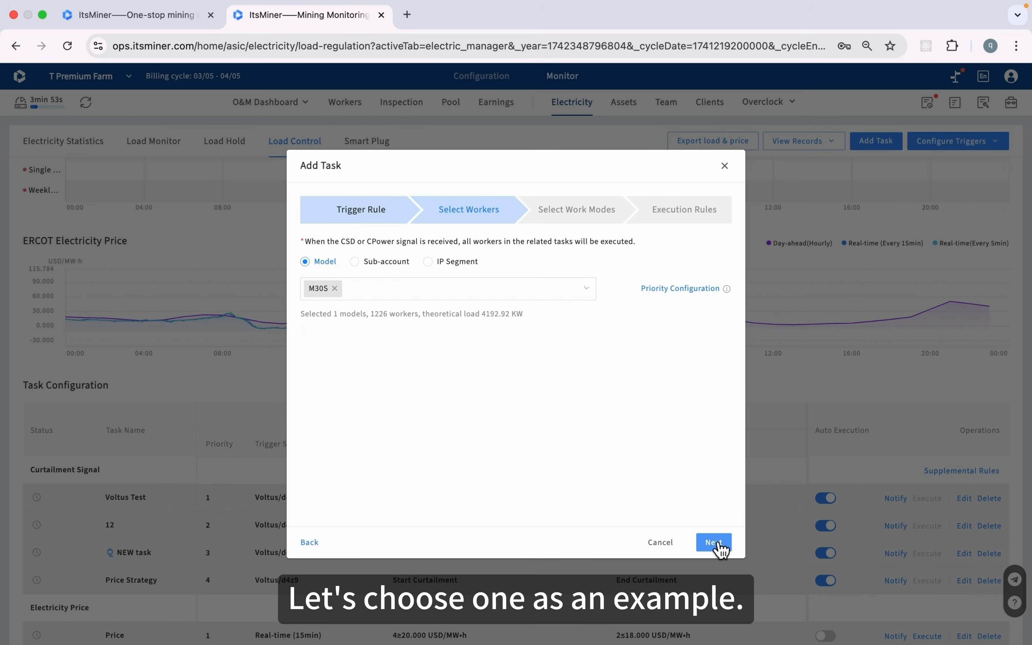
left_click(721, 546)
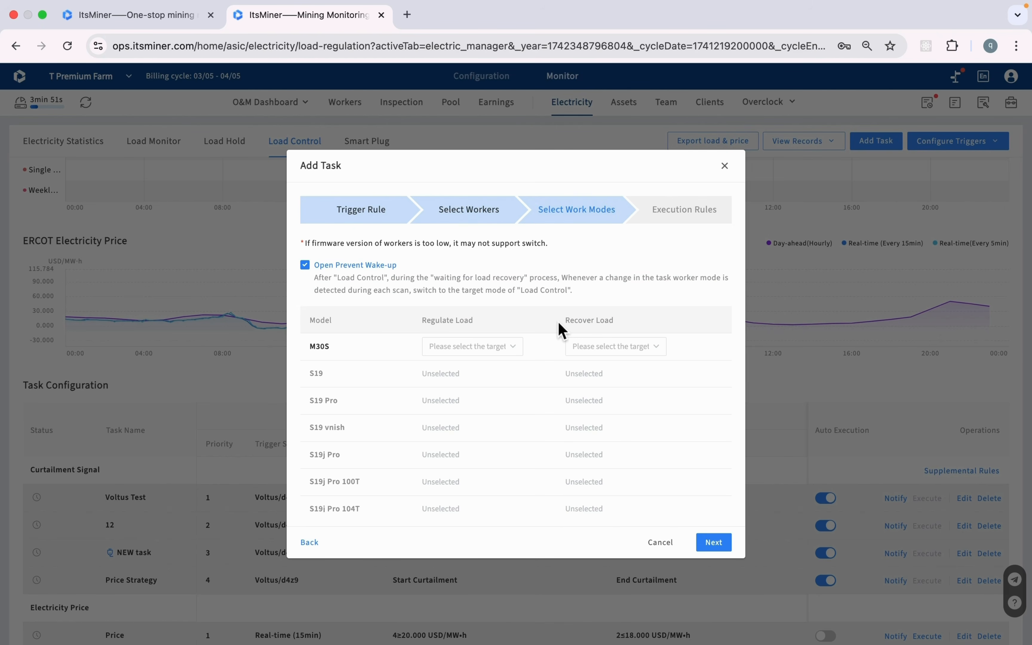
Set M30S workers to Sleep when regulating load and Normal when recovering
left_click(497, 354)
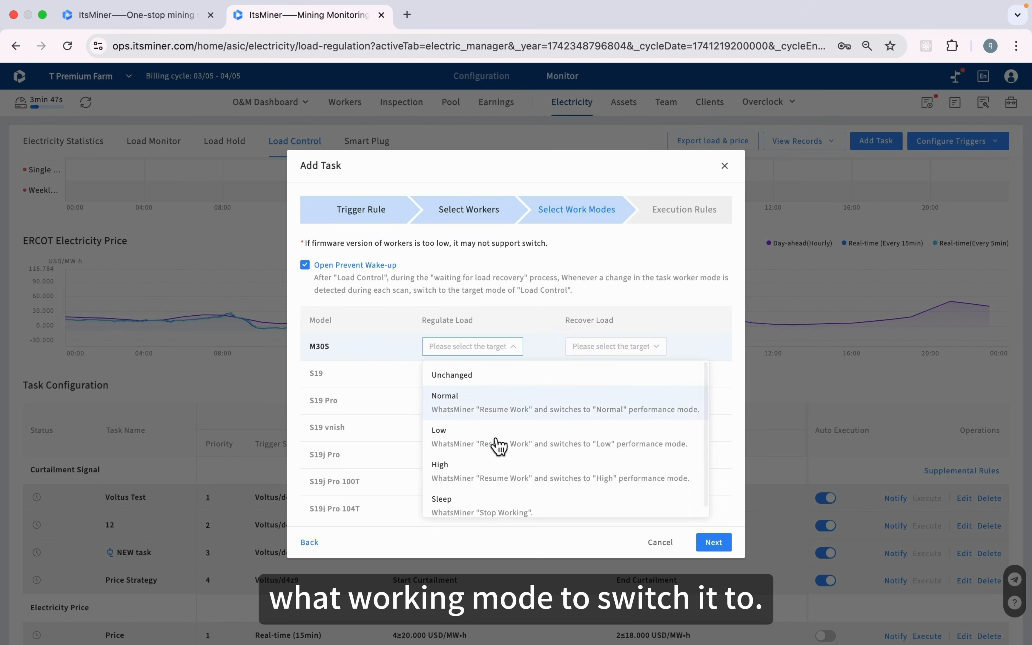
left_click(491, 508)
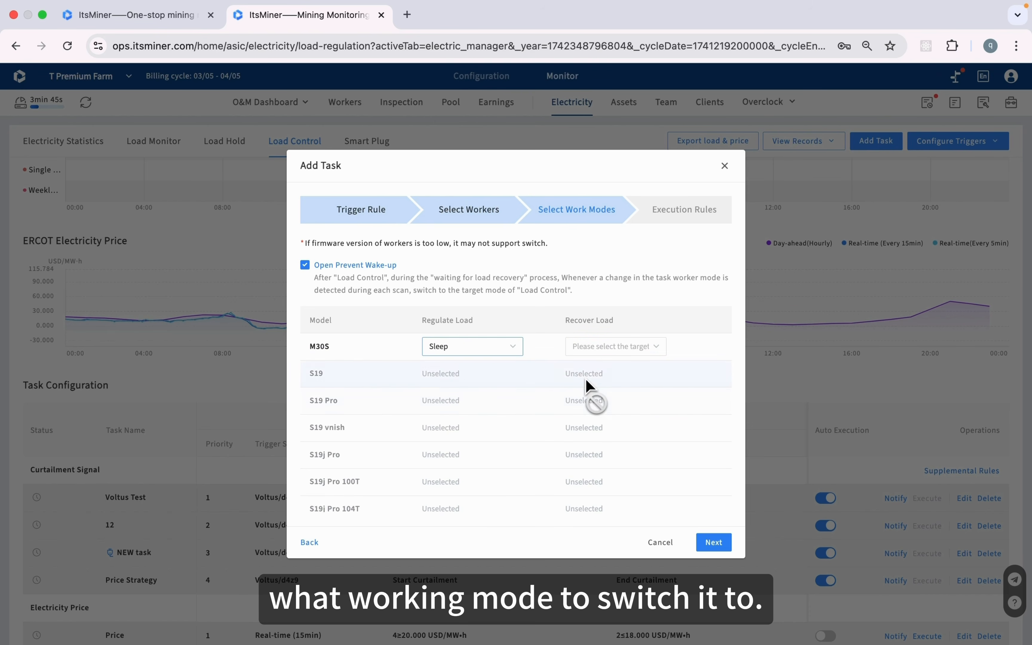
left_click(616, 349)
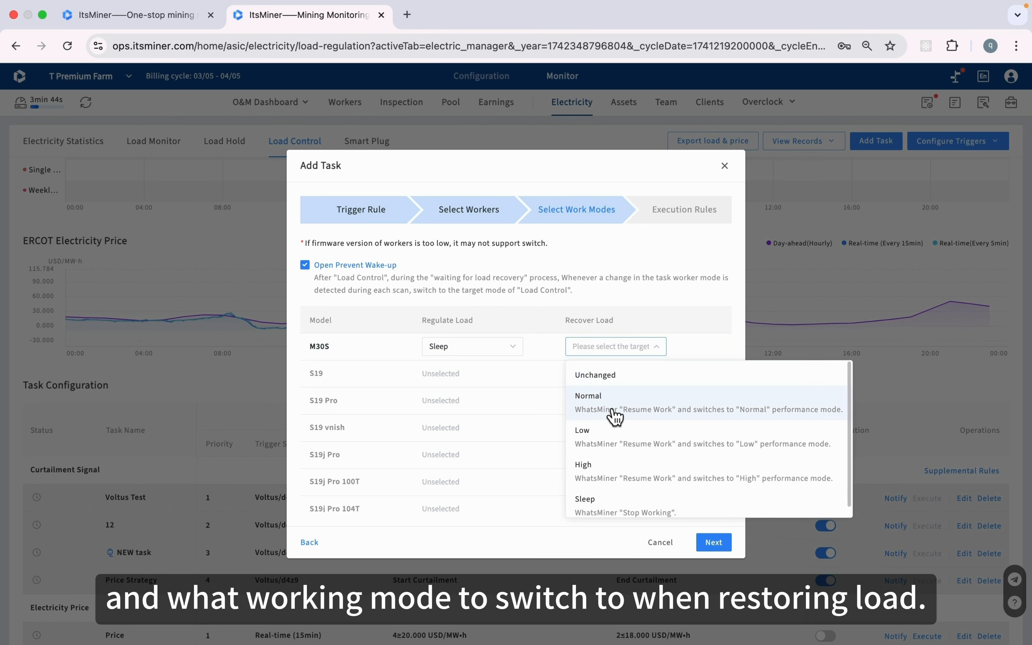
left_click(614, 412)
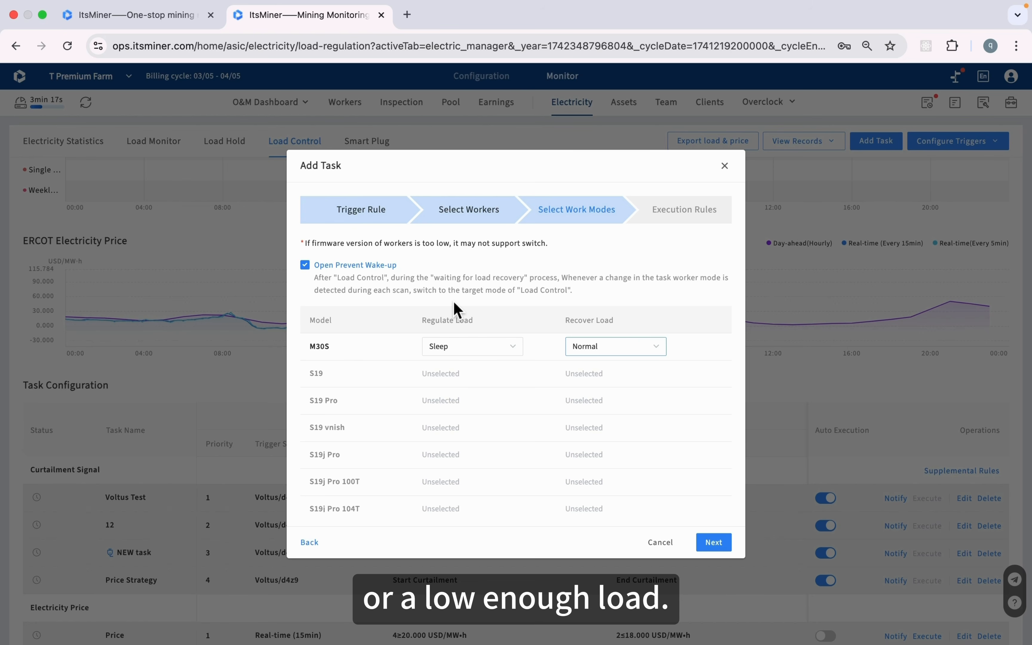
left_click(723, 546)
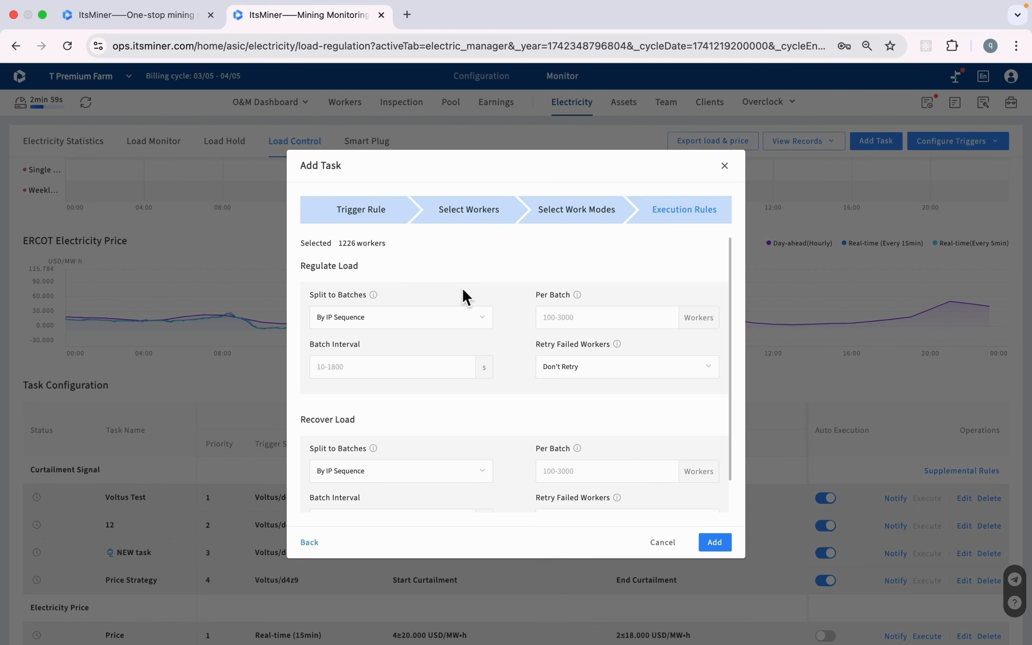
Regulate 500 workers per batch every 20 s, recover 200 per batch, and add the task
left_click(599, 319)
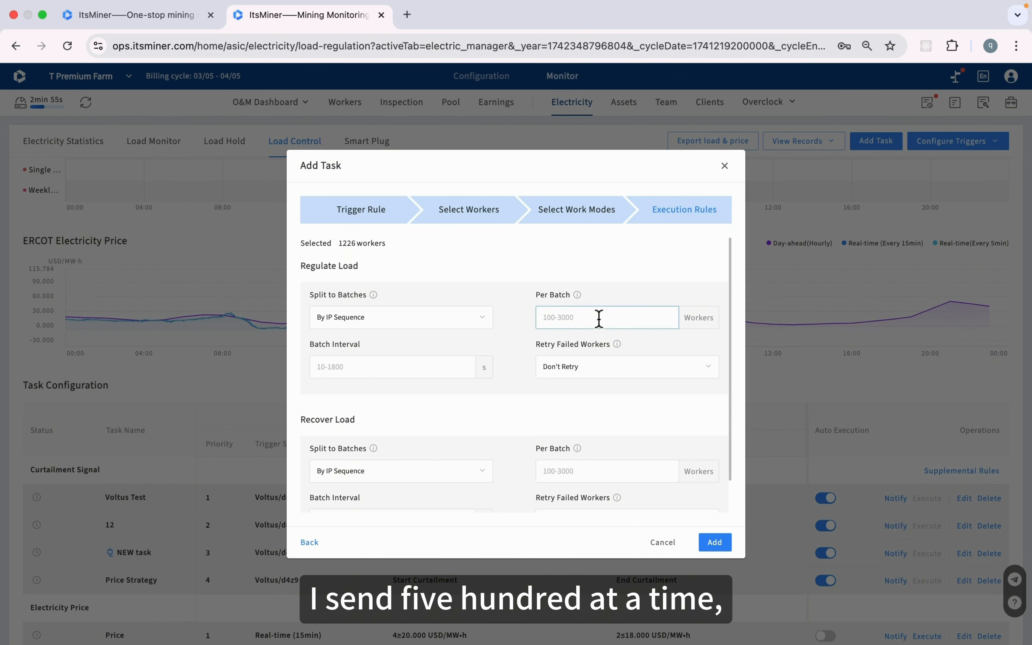
type("500")
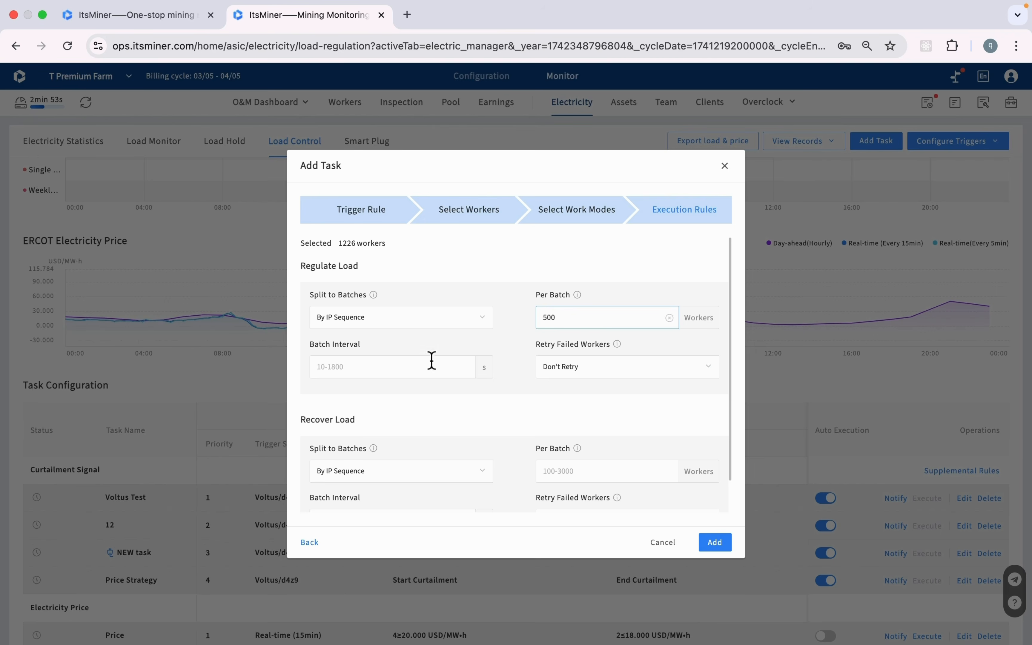
left_click(416, 367)
type("20")
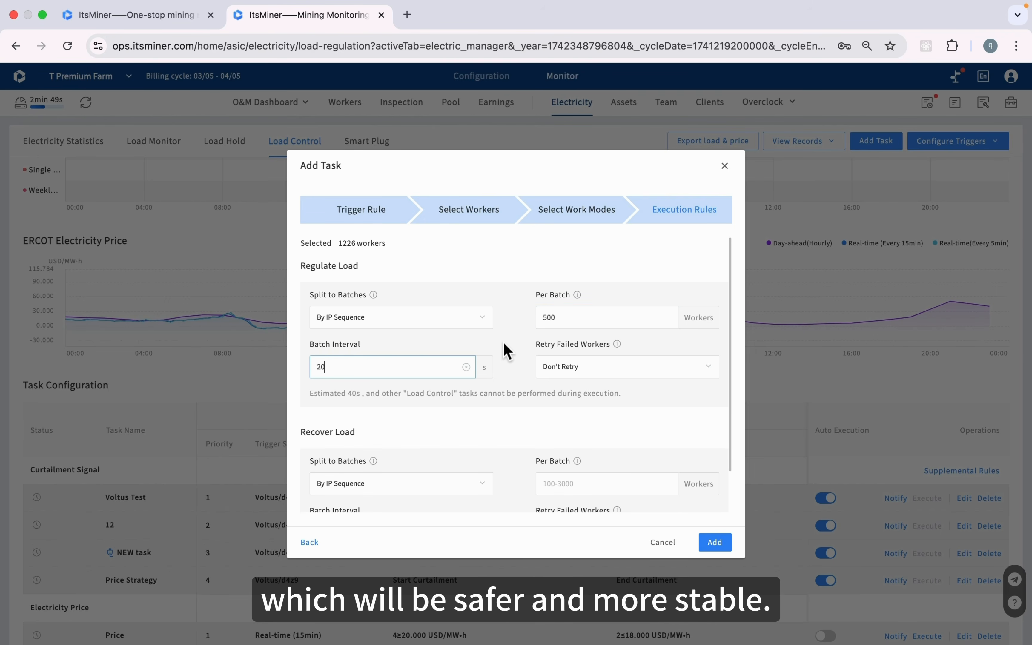
scroll(505, 348, "down", 2)
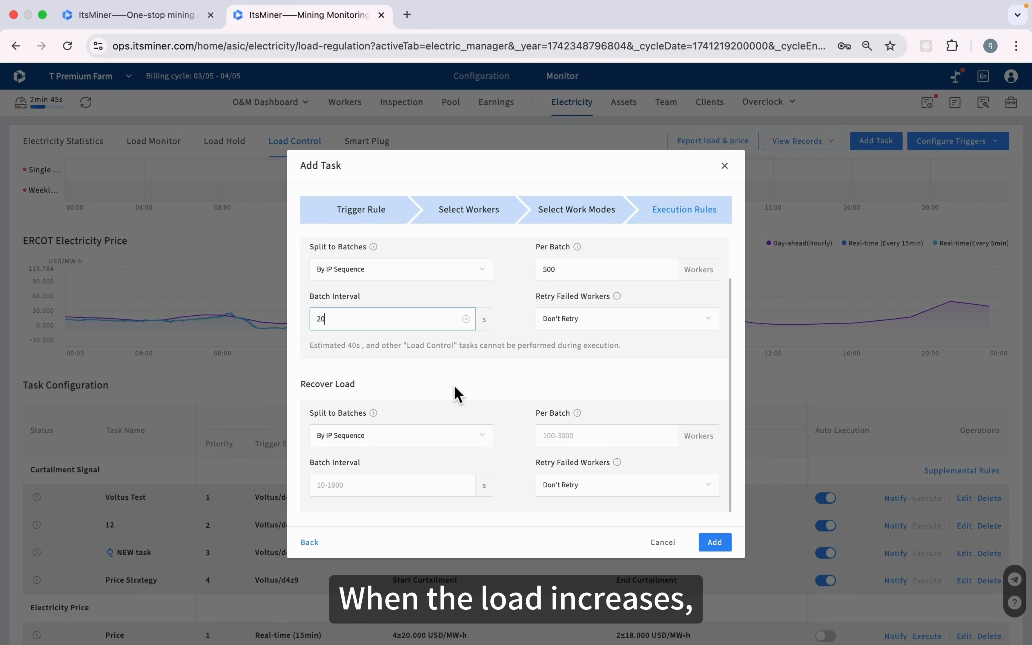
left_click(578, 435)
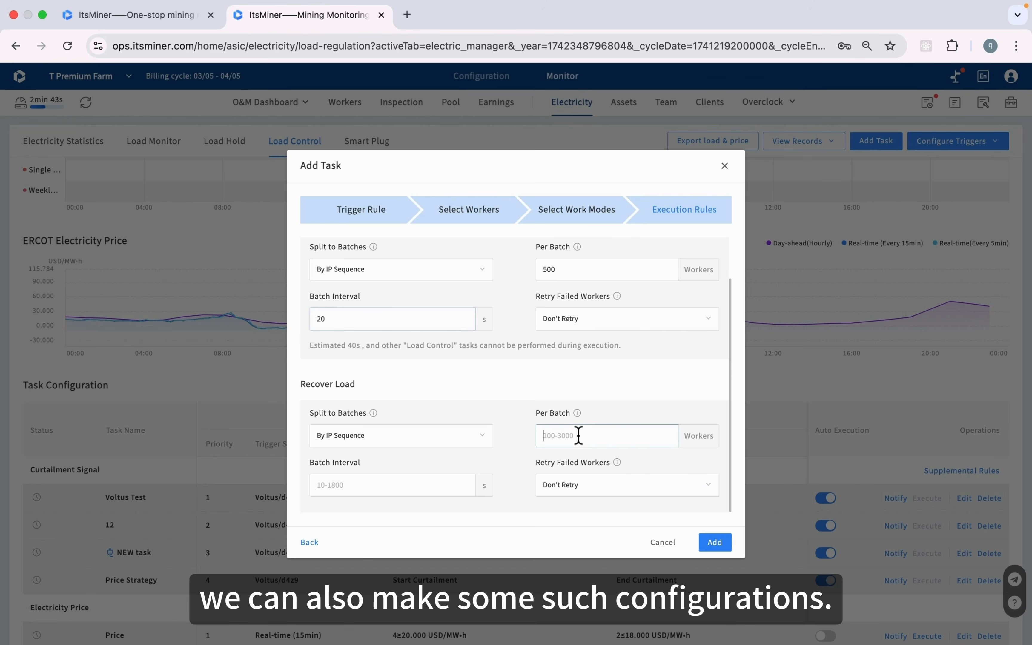
type("200")
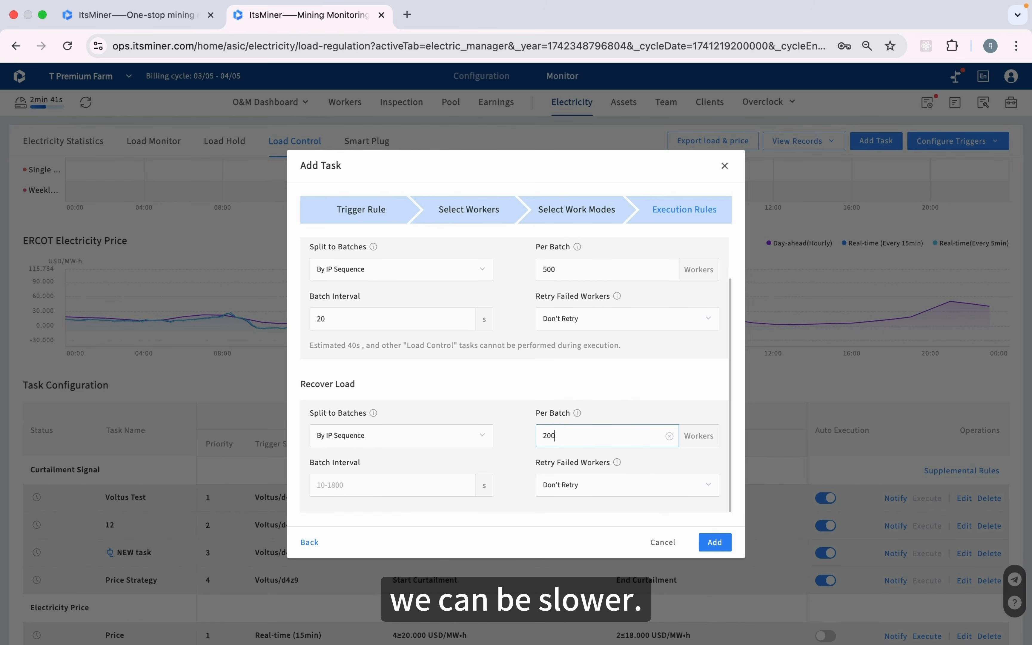
left_click(400, 494)
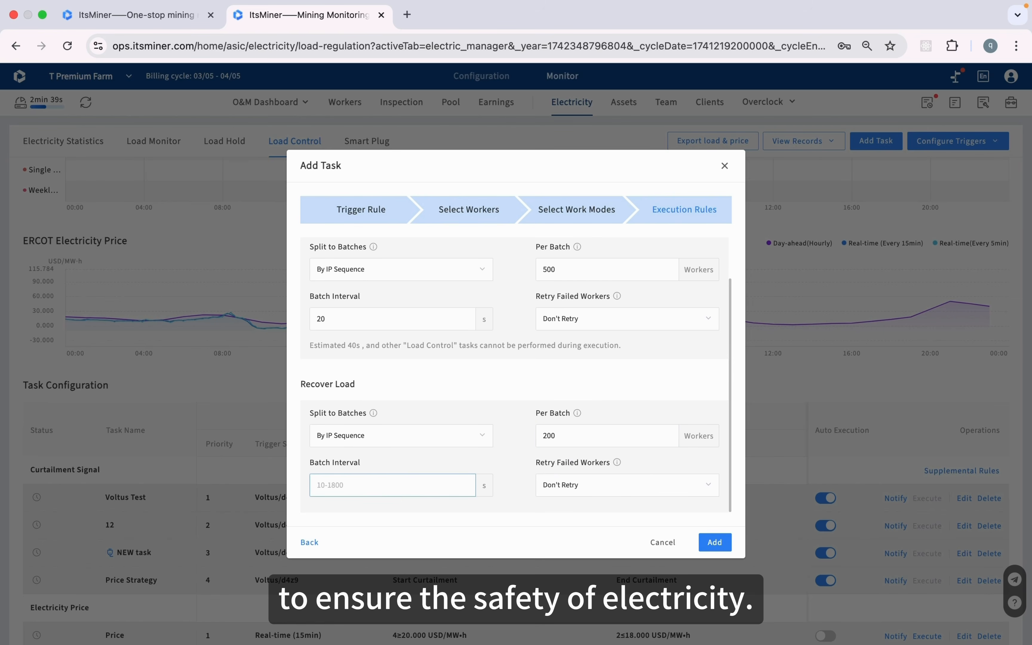
type("1")
type("0")
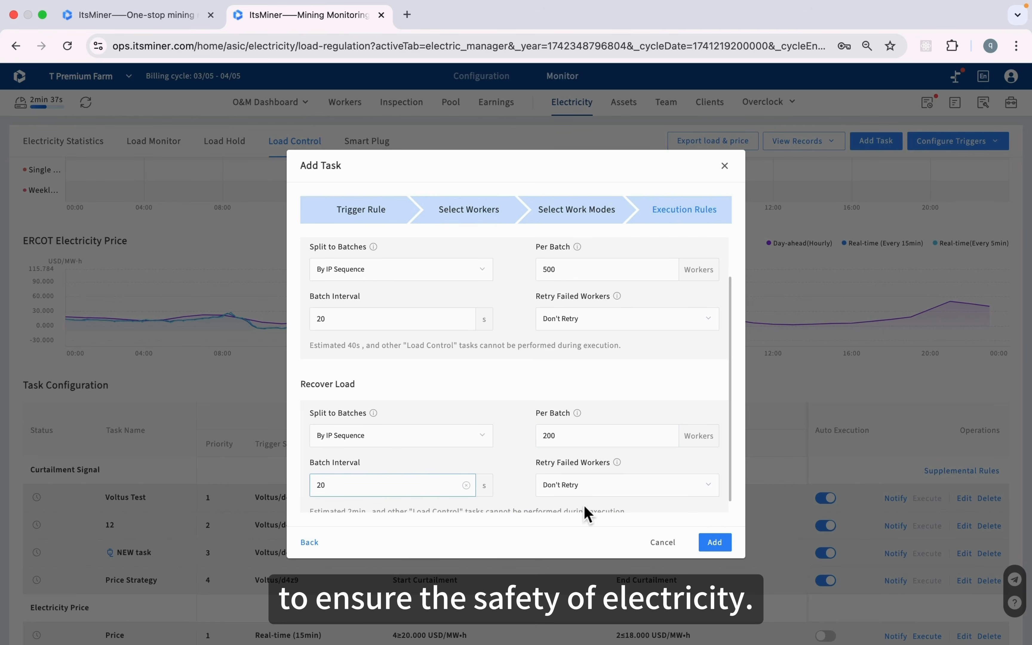
left_click(716, 544)
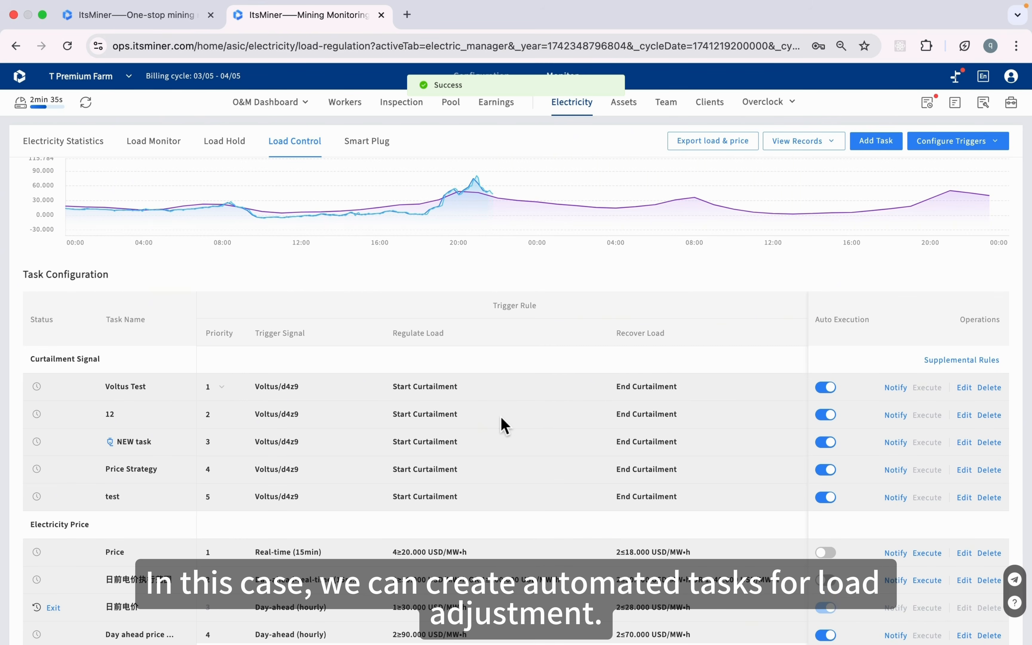
scroll(439, 444, "up", 3)
scroll(435, 491, "down", 7)
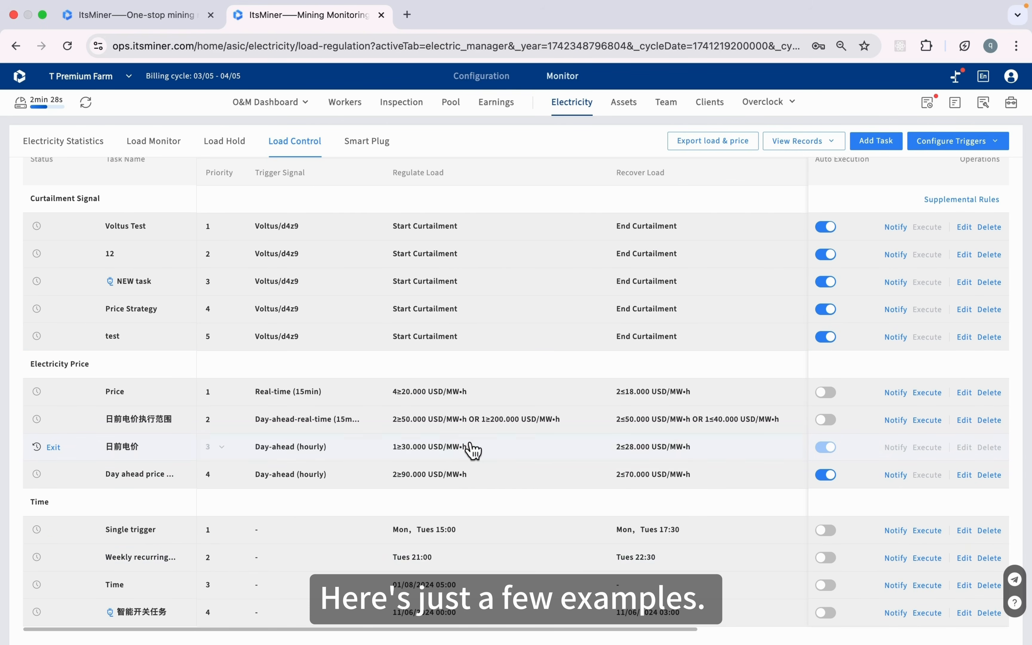
scroll(563, 298, "up", 4)
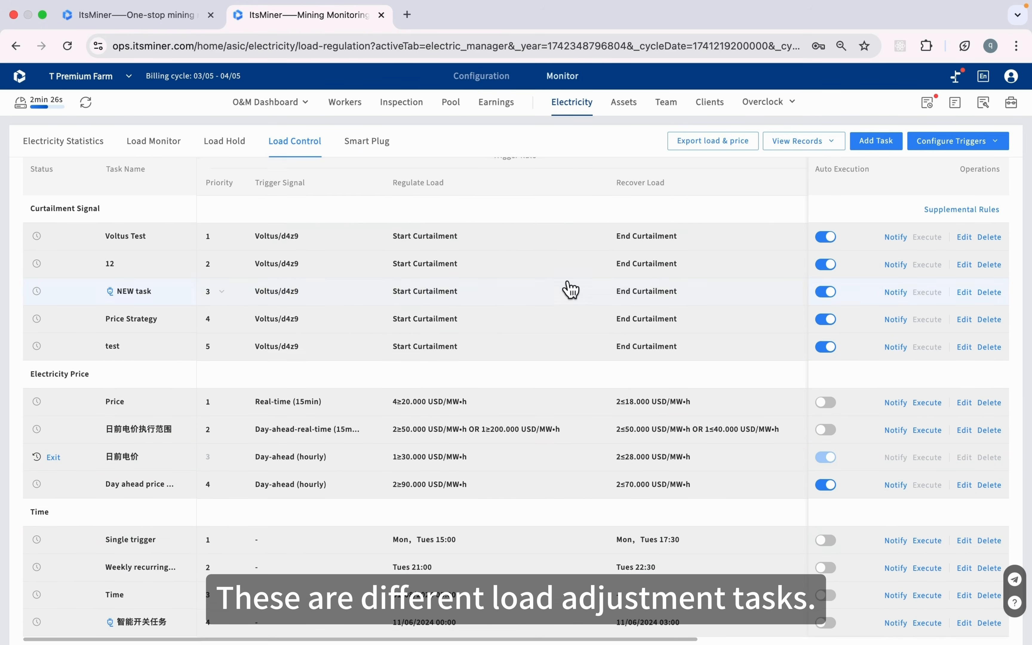
scroll(567, 286, "up", 1)
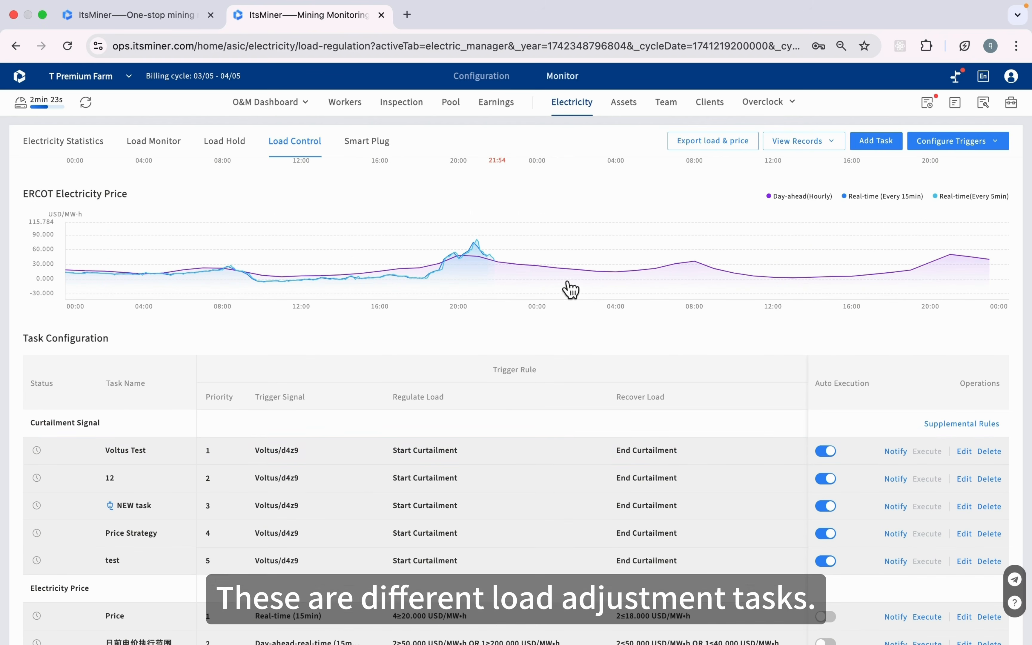
scroll(633, 480, "up", 1)
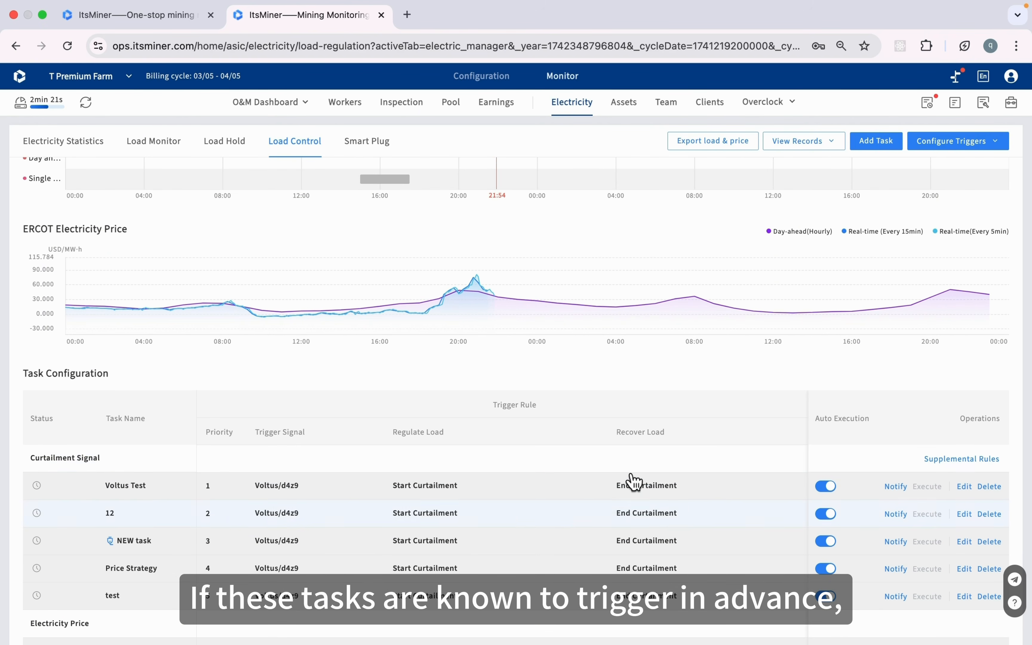
scroll(633, 481, "up", 5)
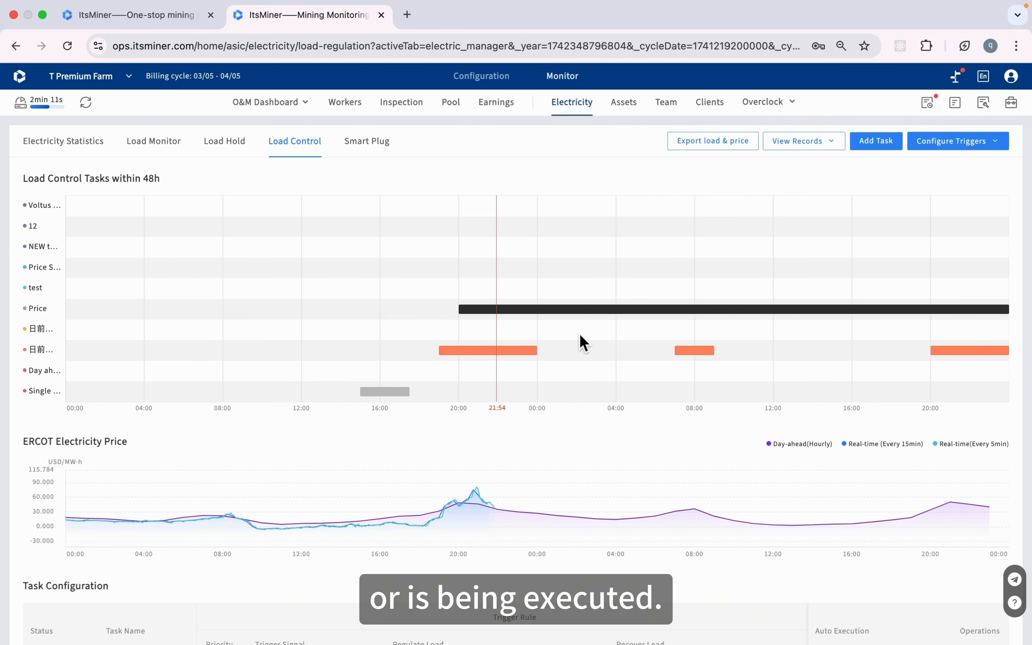
scroll(594, 361, "down", 5)
scroll(594, 360, "down", 1)
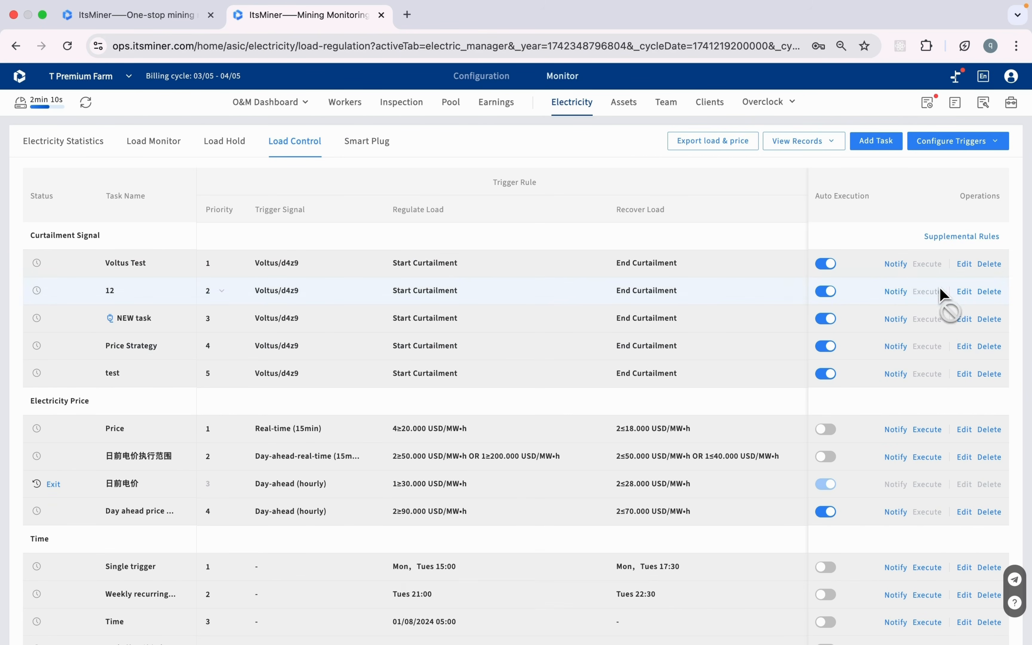
left_click(896, 268)
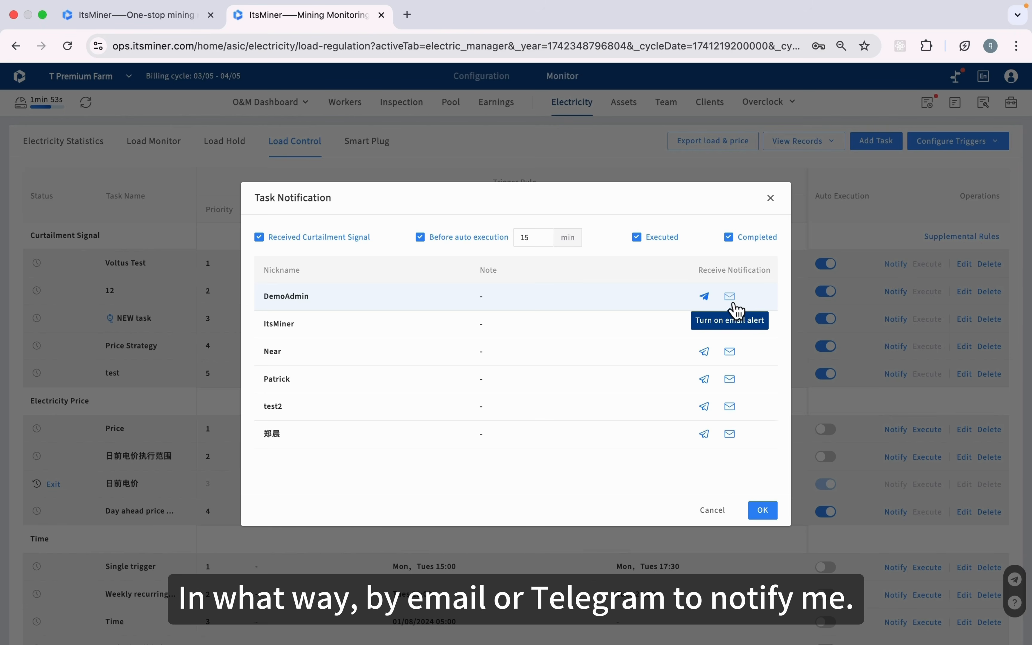
left_click(771, 198)
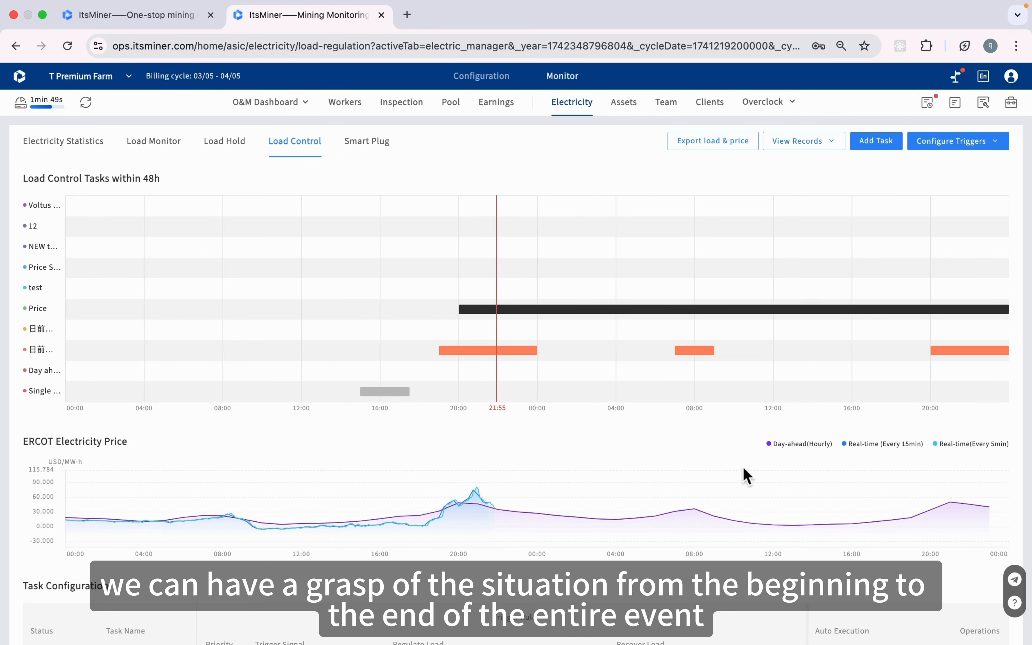
scroll(747, 476, "down", 5)
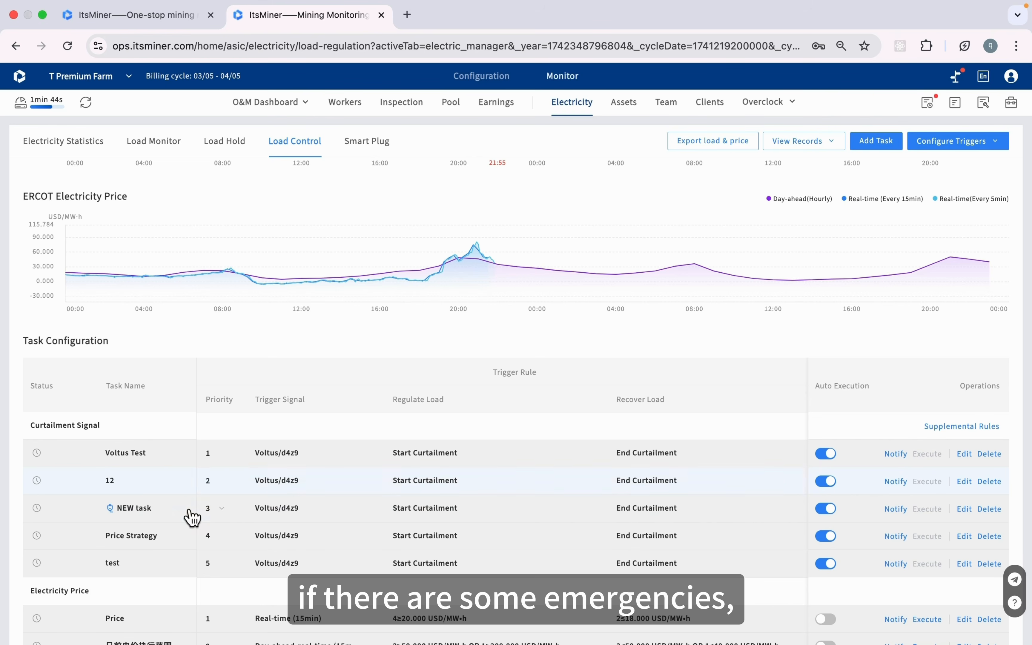
Scroll the Load Control page and open the View Records menu
scroll(192, 517, "down", 5)
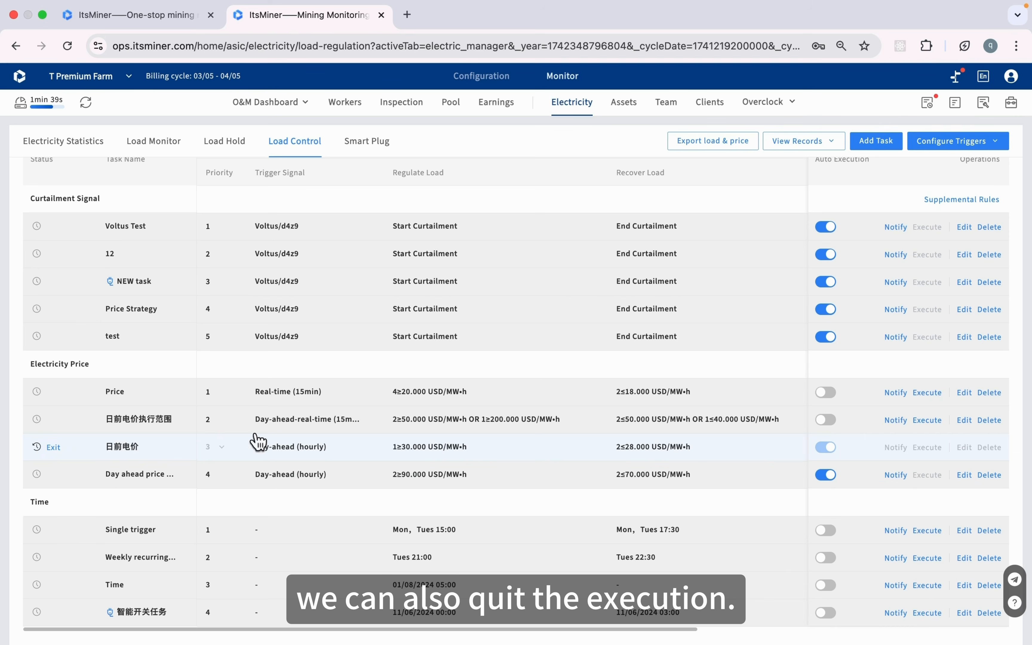
scroll(736, 426, "up", 4)
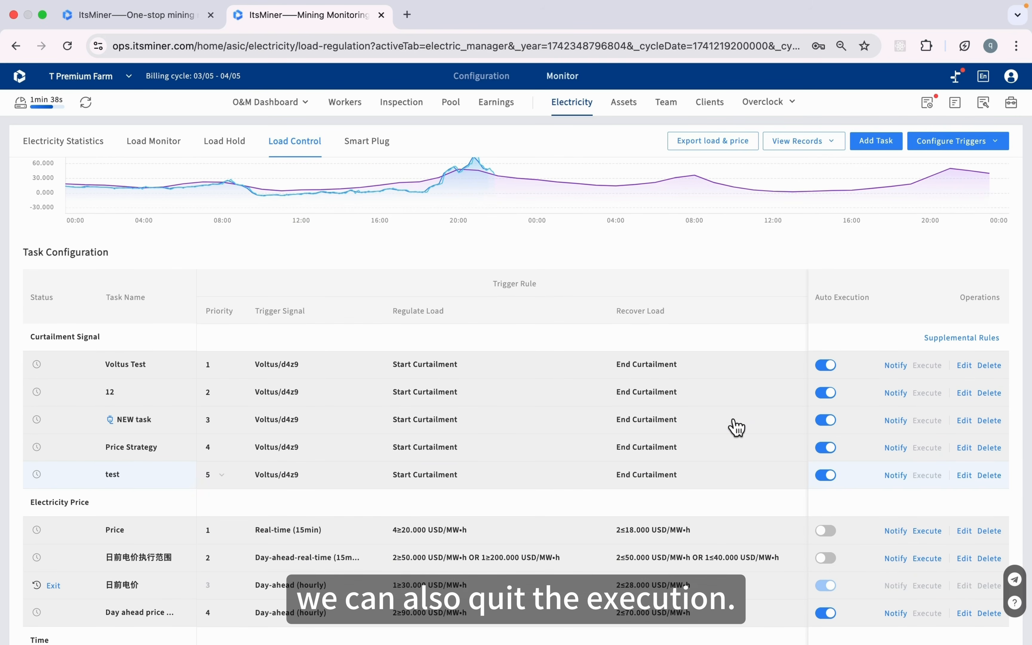
scroll(736, 427, "up", 3)
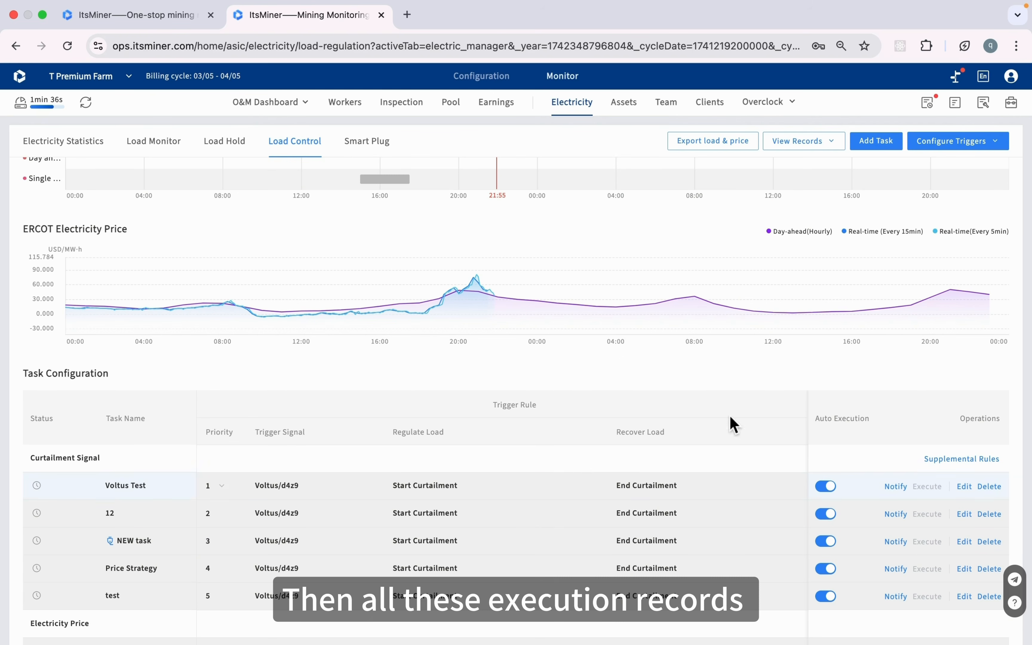
left_click(830, 154)
Check Trigger Records for curtailment-signal triggers, then open the Execution Records list
left_click(822, 167)
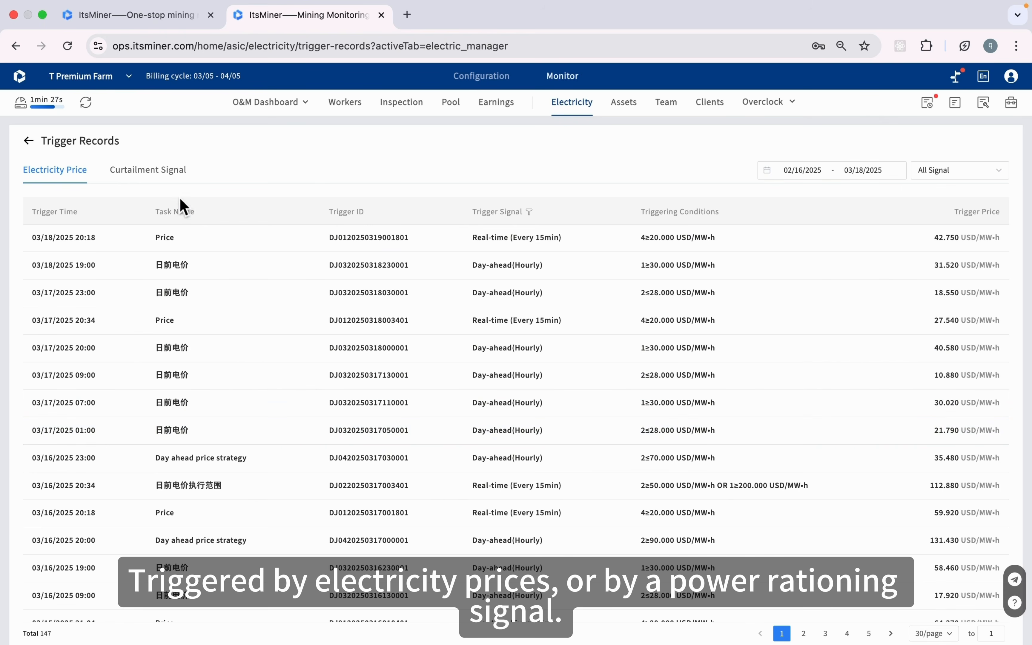
left_click(166, 176)
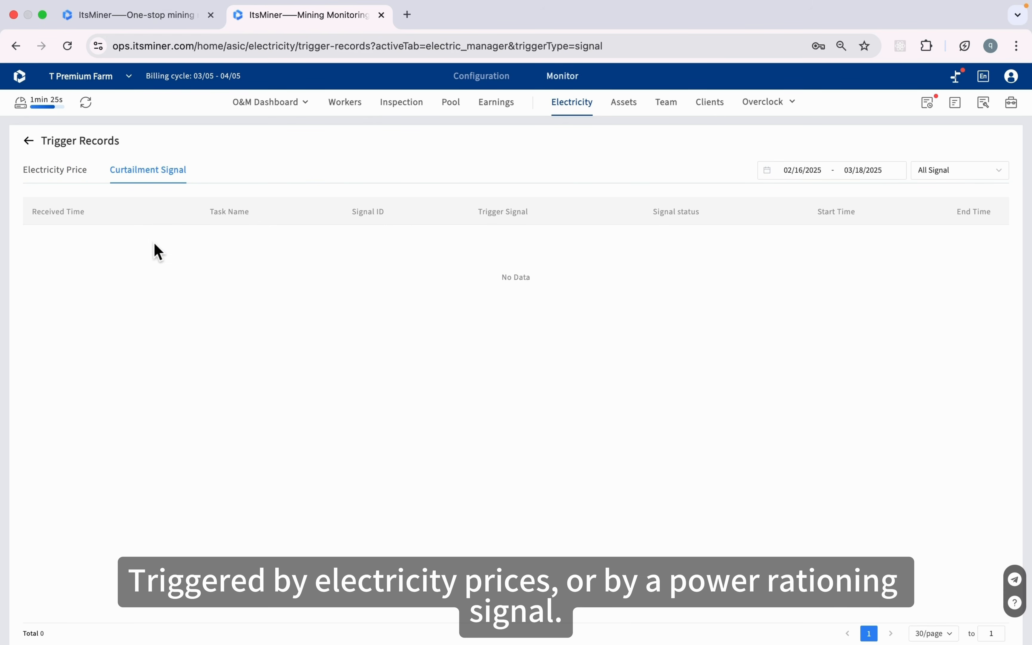
left_click(30, 145)
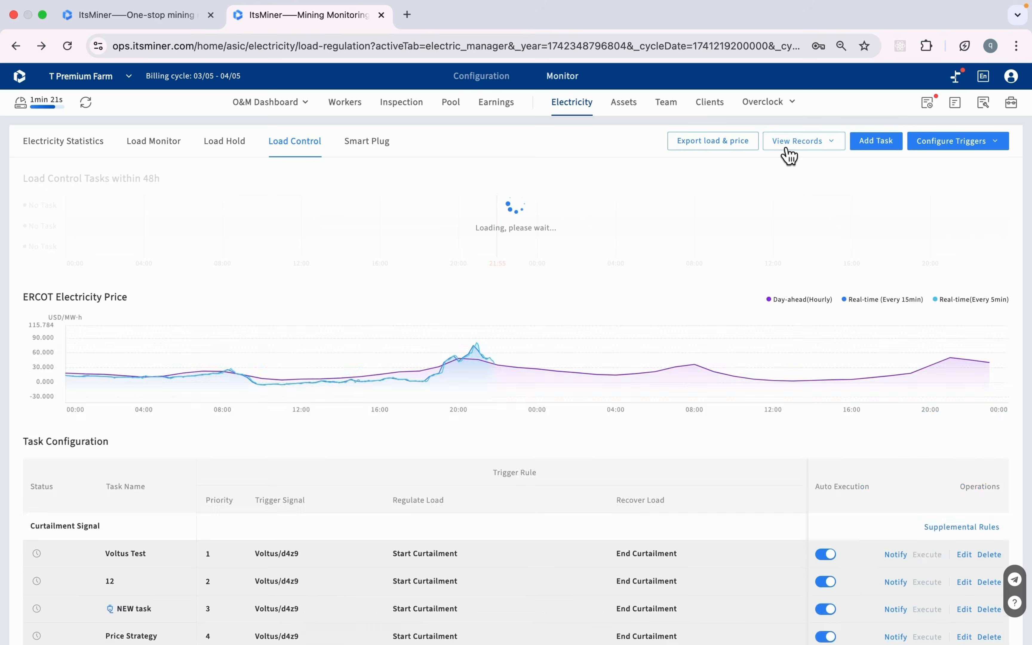
left_click(788, 151)
left_click(789, 190)
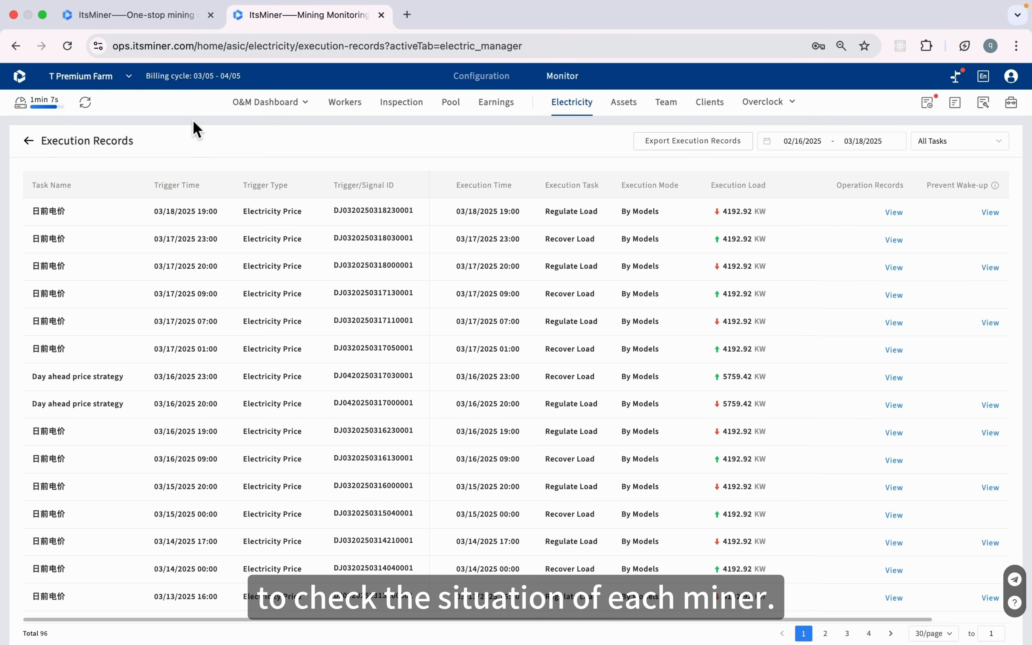
Return to Load Control and bring up the load and price export dialog
left_click(32, 145)
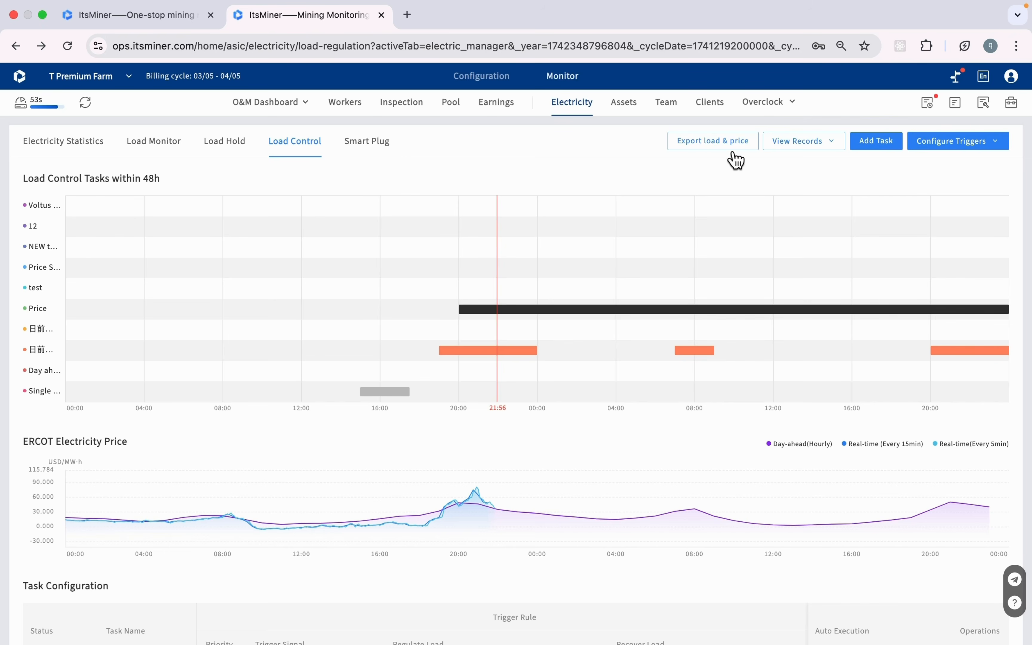
left_click(725, 144)
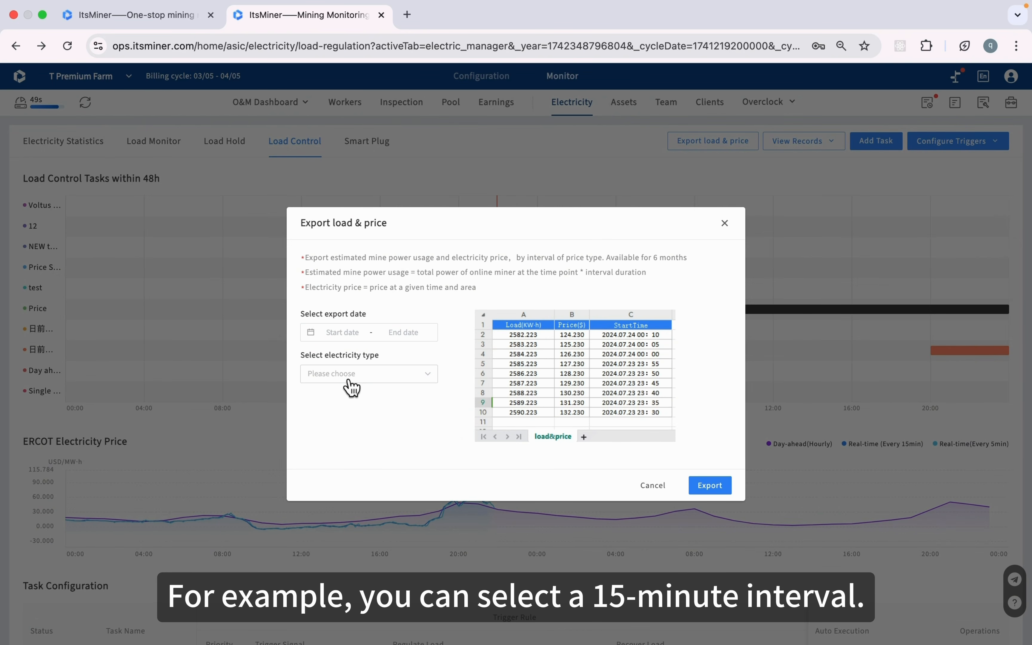
left_click(367, 379)
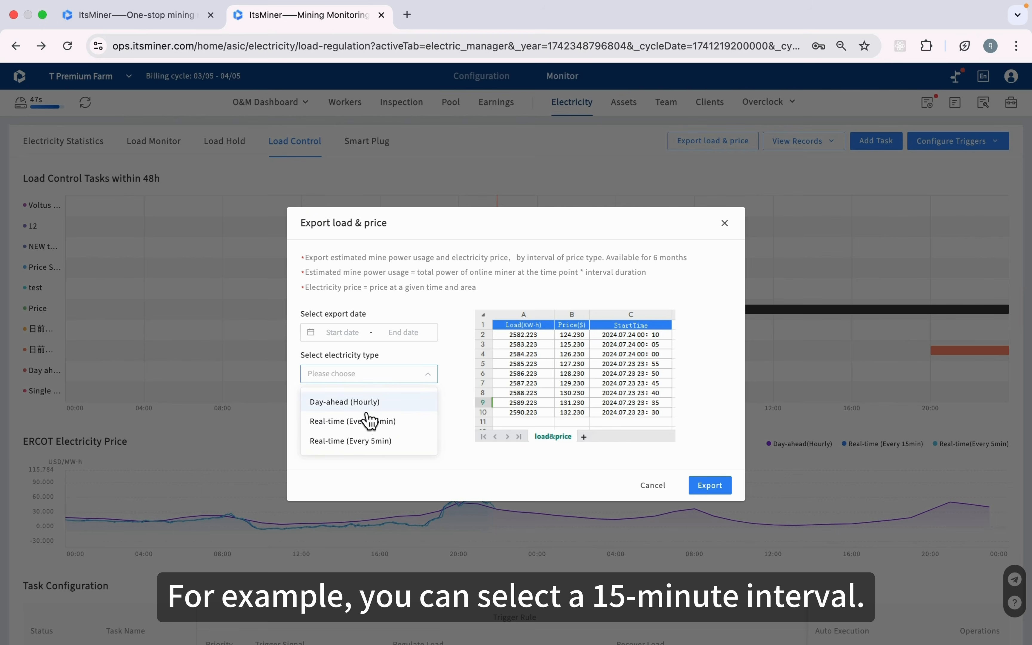
left_click(366, 422)
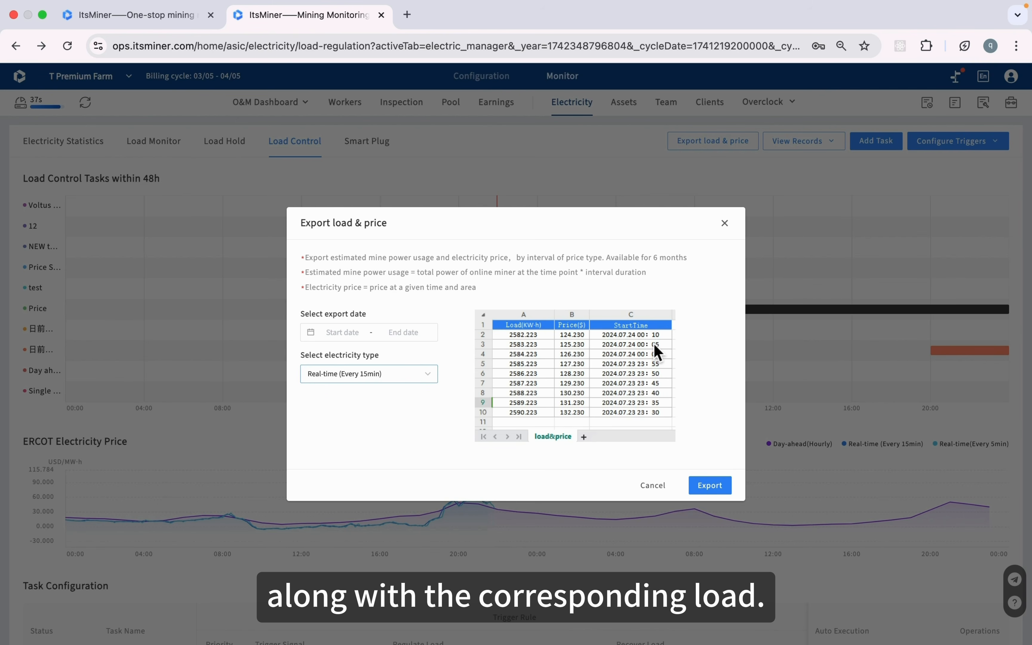
left_click(654, 487)
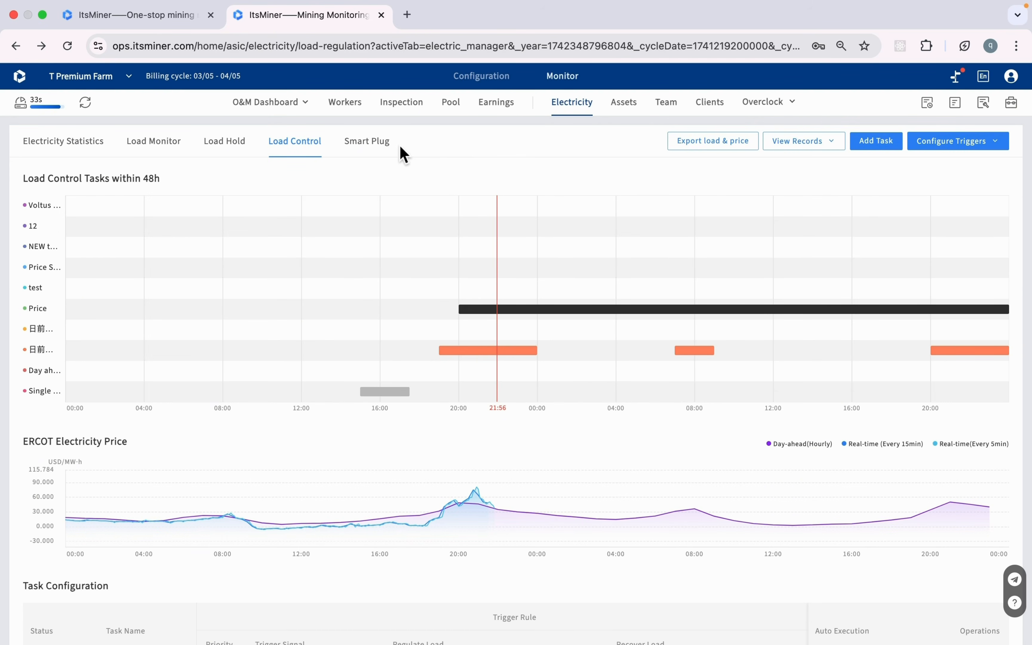
left_click(380, 155)
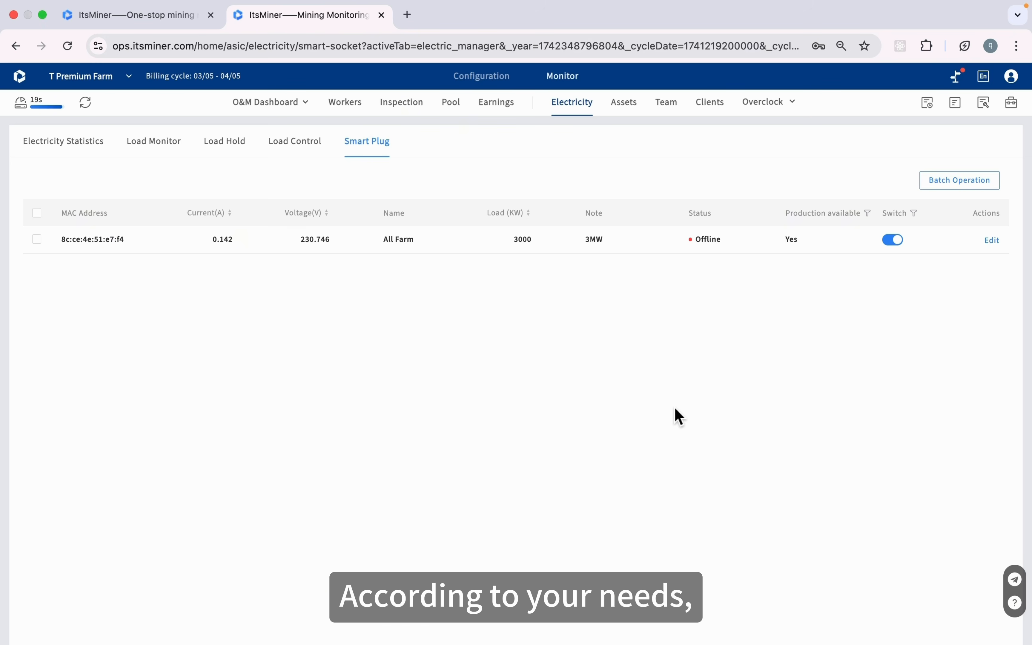
left_click(302, 147)
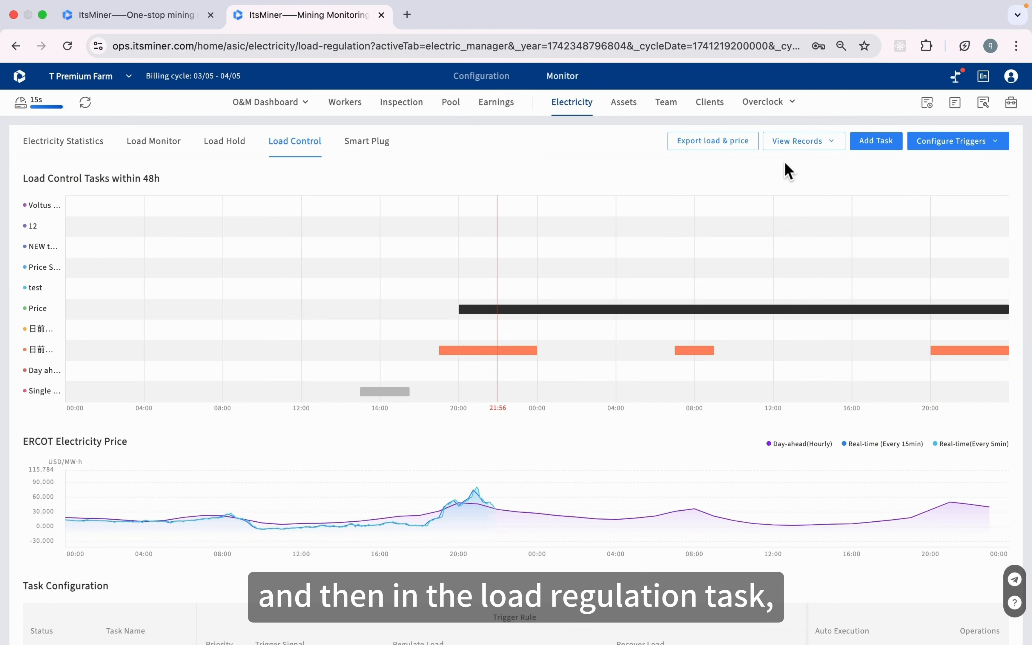
left_click(878, 147)
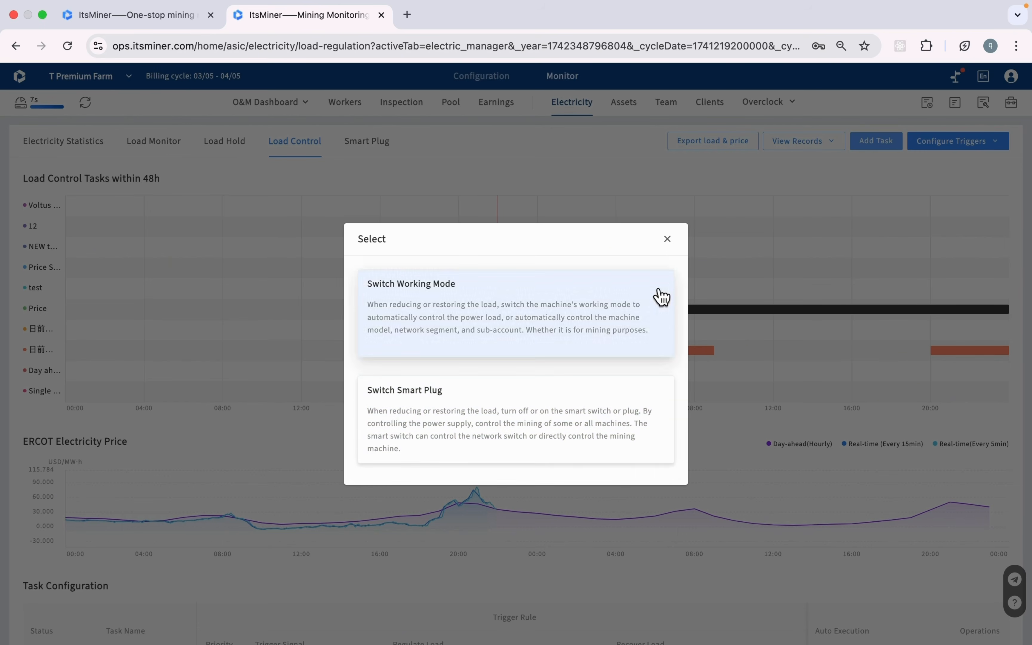
left_click(668, 239)
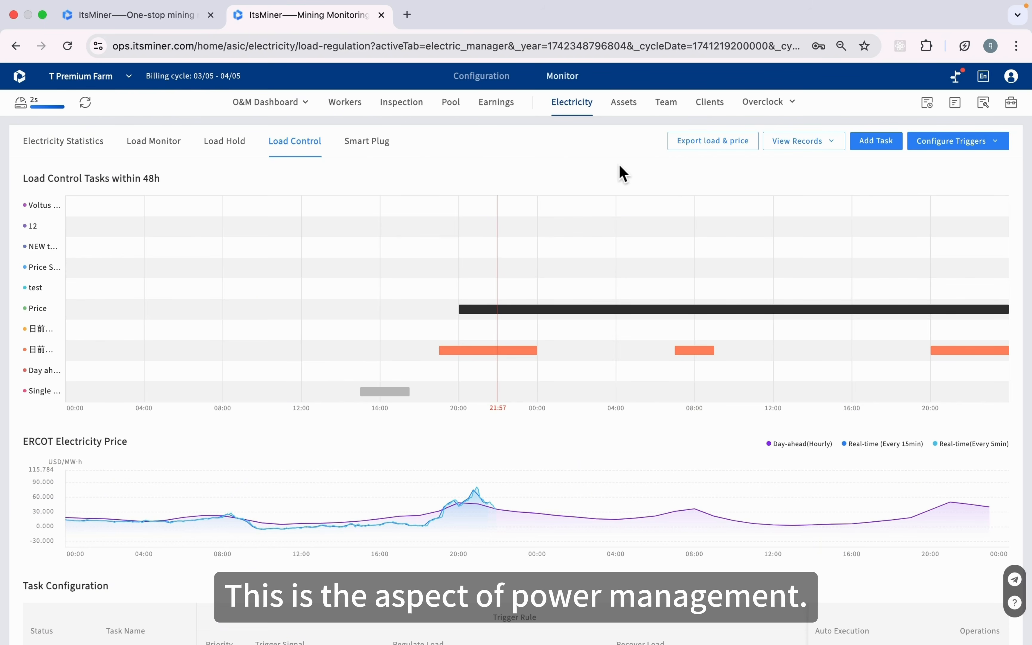
left_click(630, 116)
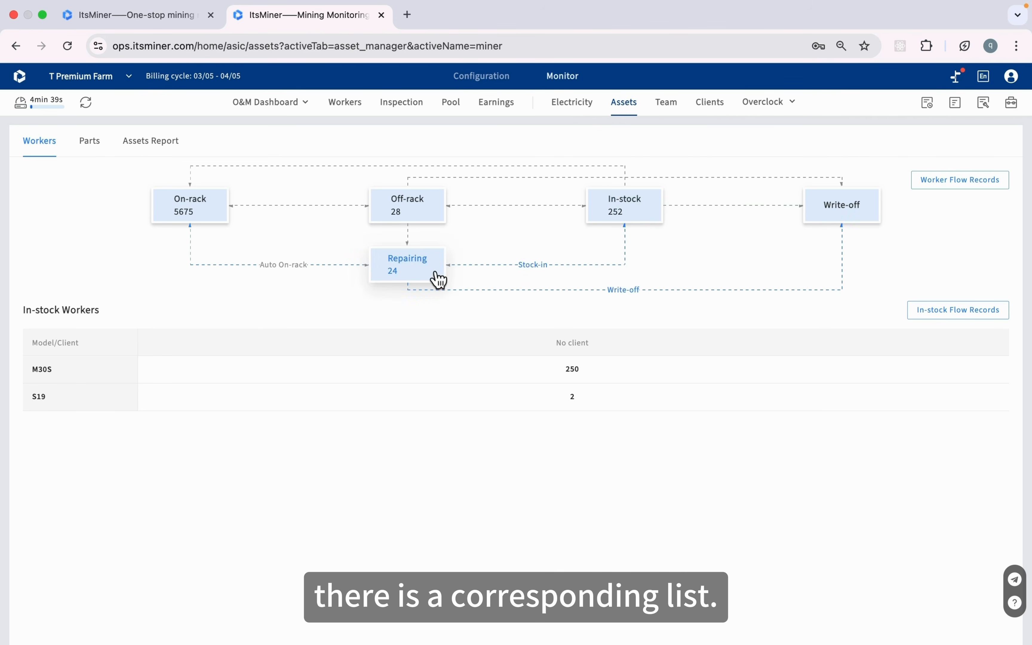
Review the 28 off-rack miners and the repair tasks, then open the in-stock parts inventory
left_click(432, 215)
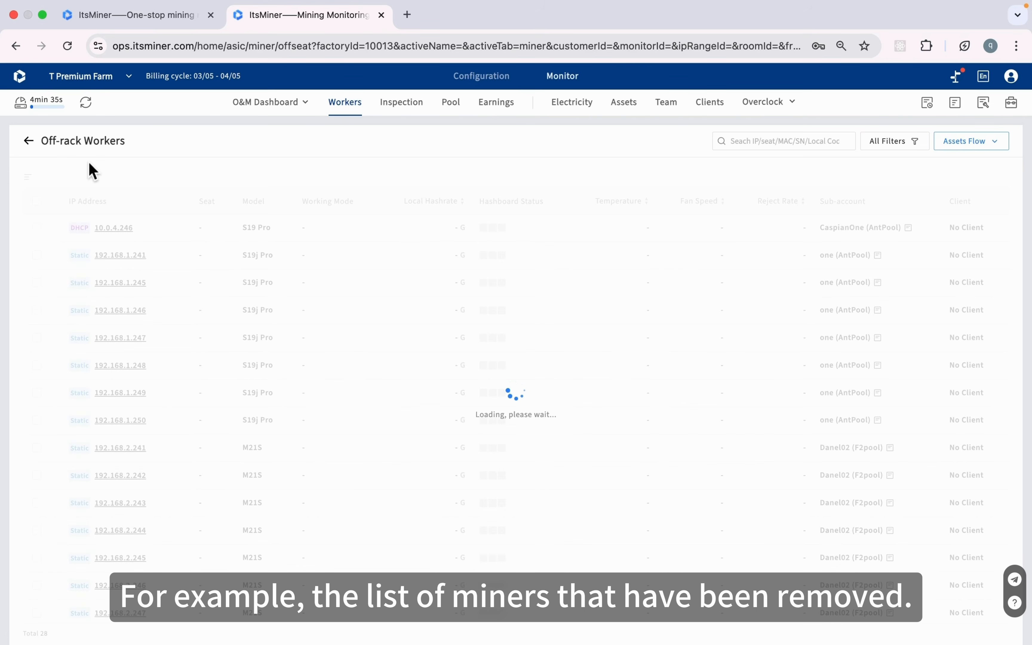
left_click(29, 142)
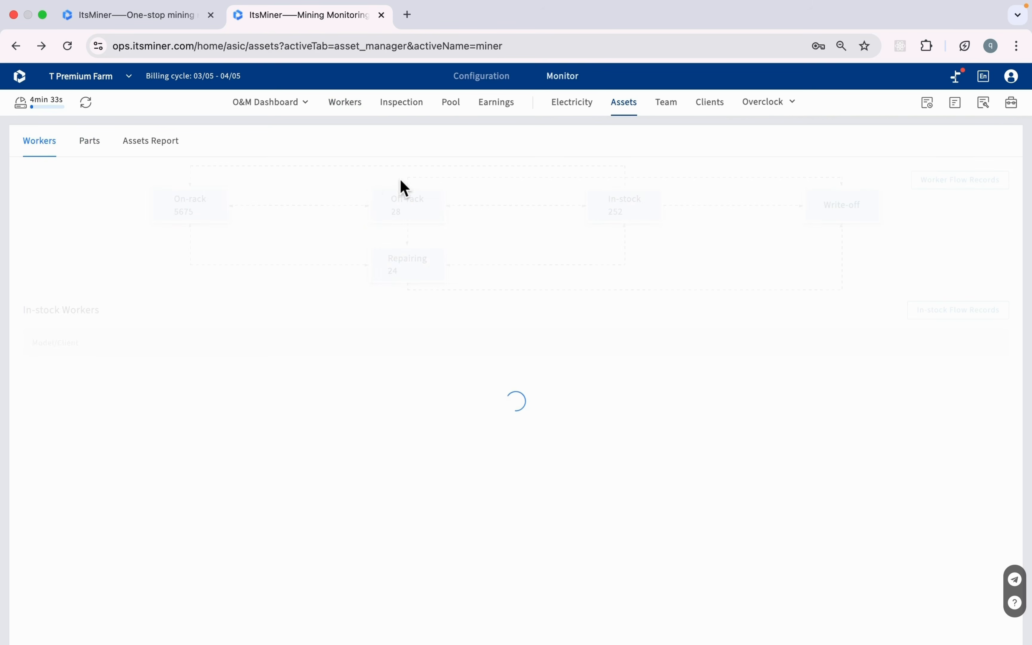
left_click(406, 269)
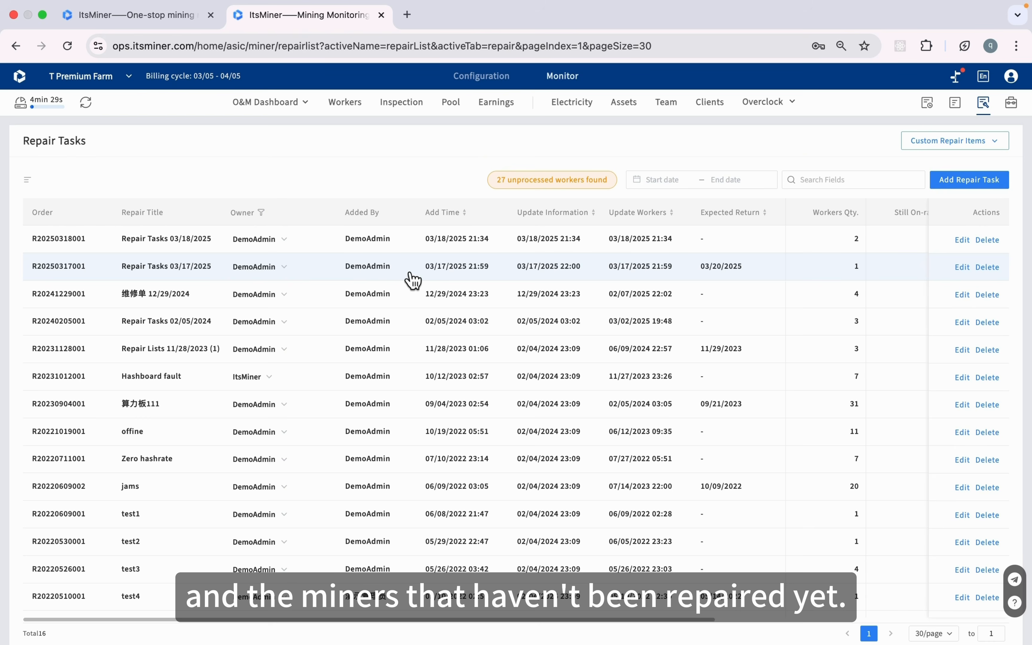
scroll(410, 274, "down", 2)
scroll(409, 275, "up", 2)
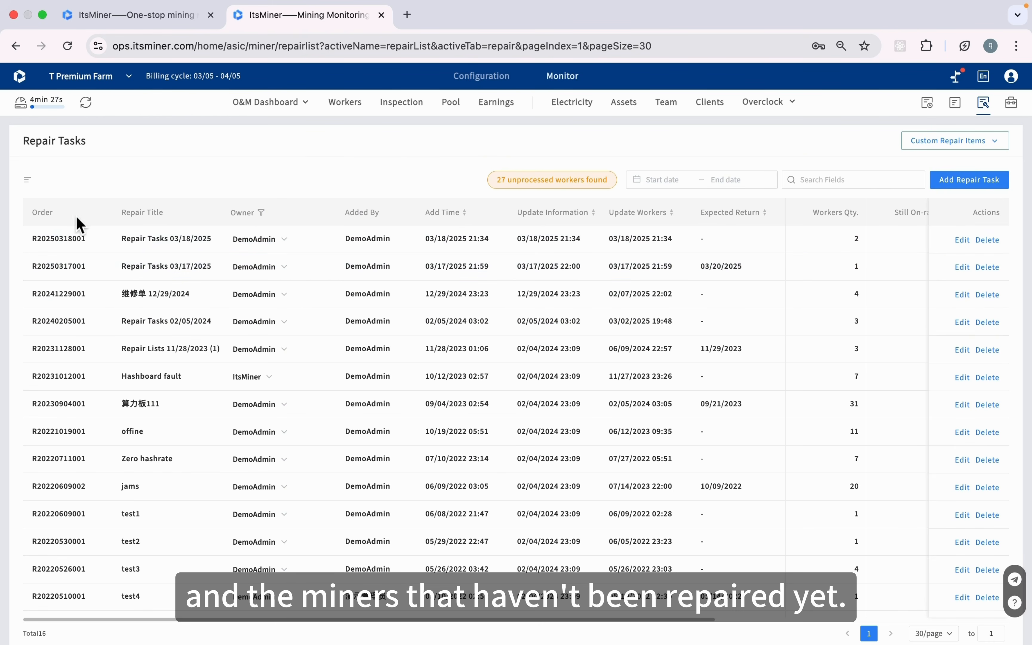
left_click(15, 45)
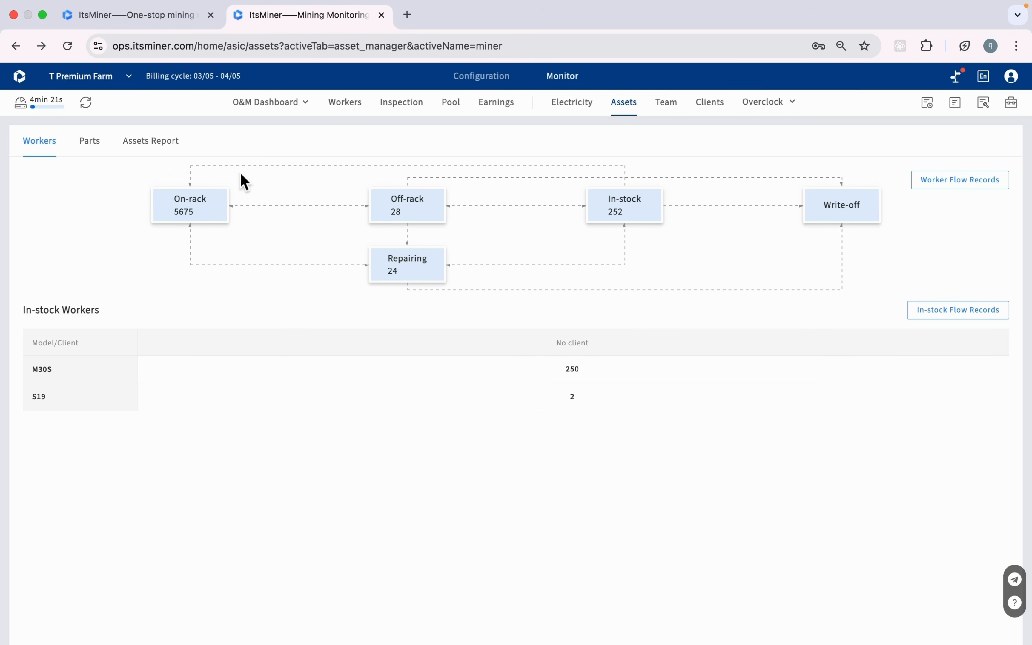
left_click(100, 150)
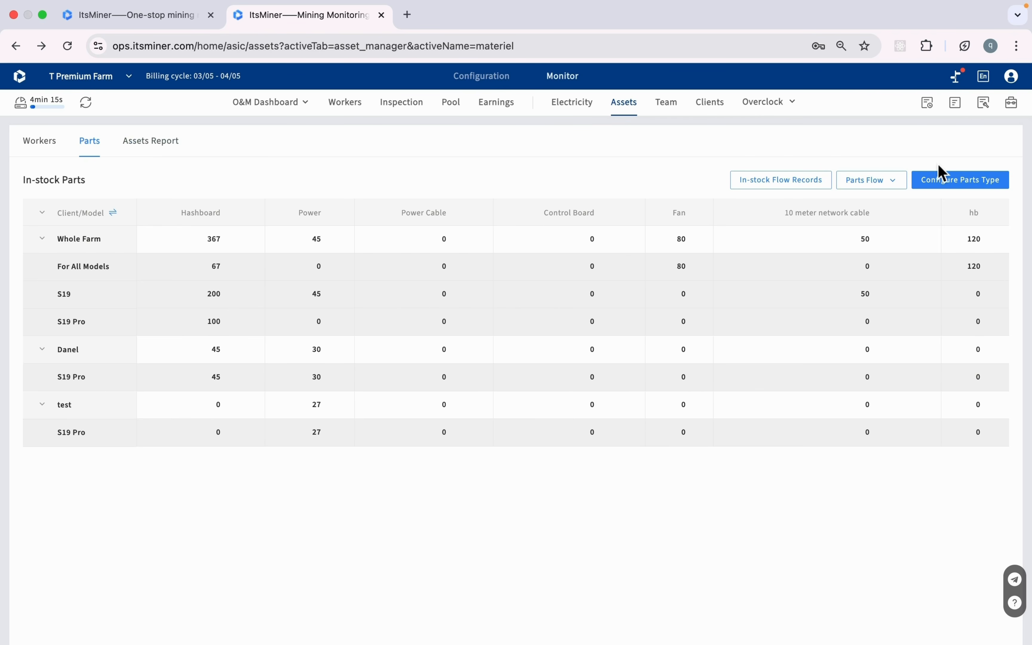
Inspect the part type configuration, then begin a parts stock-in of 5 and cancel it
left_click(959, 192)
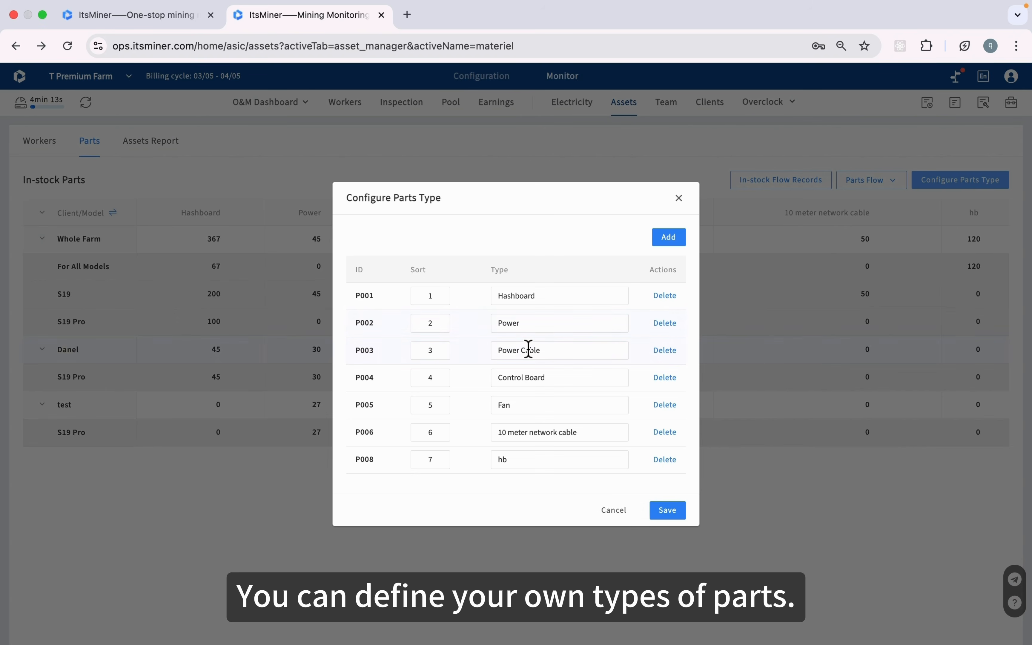
left_click(681, 204)
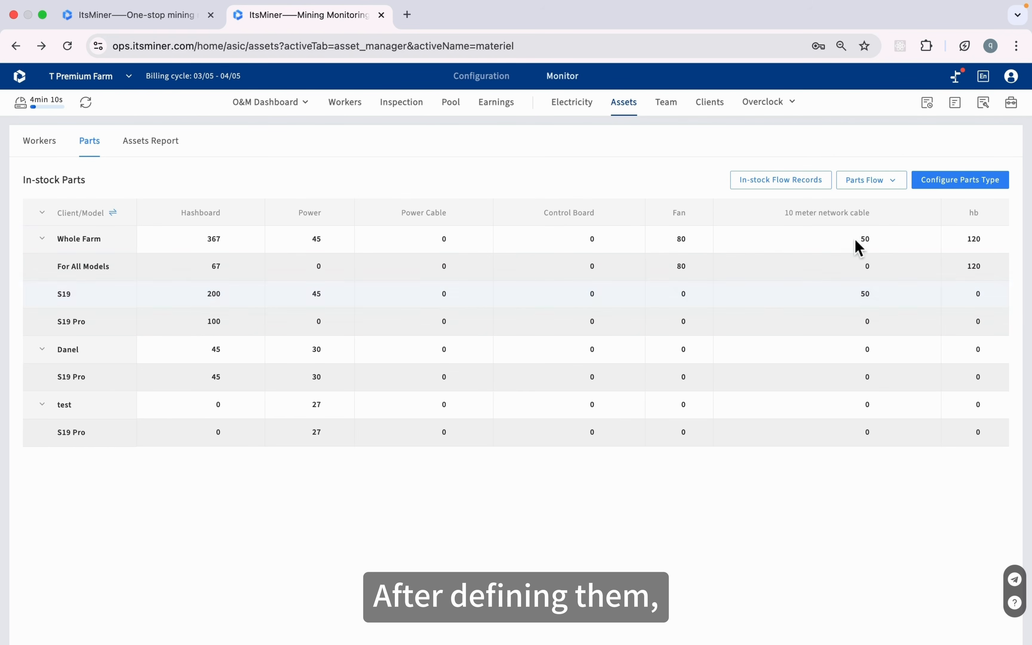
left_click(878, 195)
left_click(871, 209)
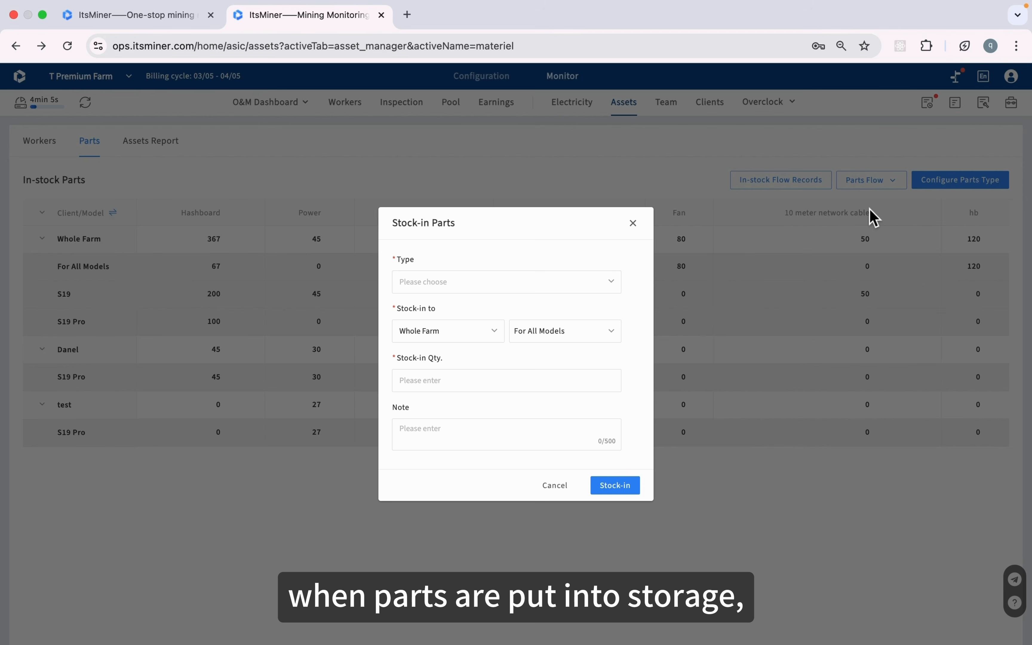
left_click(464, 382)
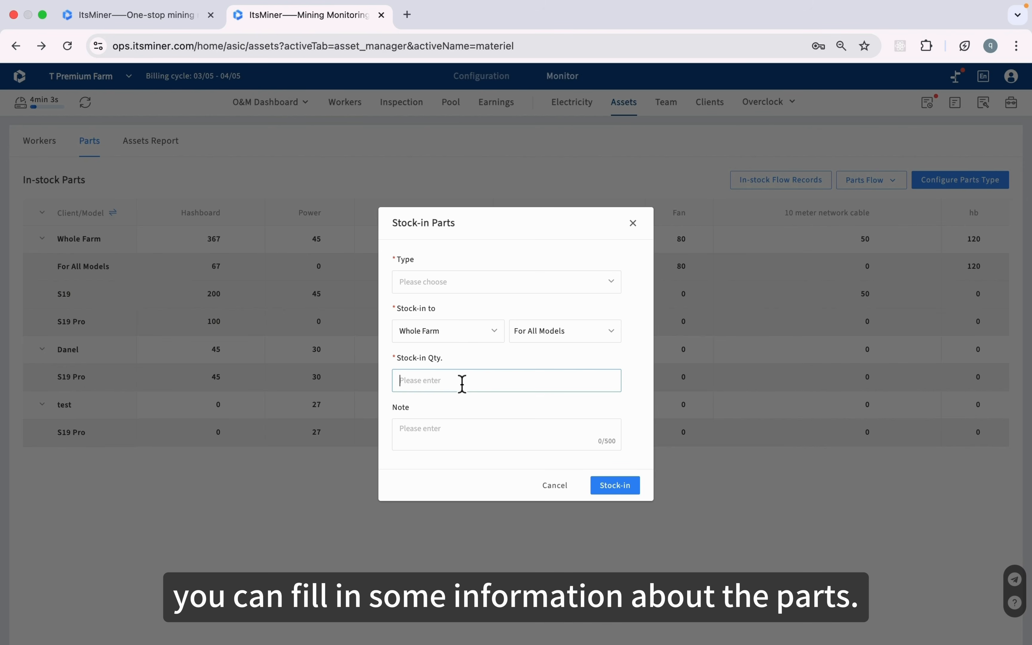
type("50")
left_click(554, 485)
Begin a parts stock-out and cancel it, then open the Team Monitoring overview
mouse_move(879, 186)
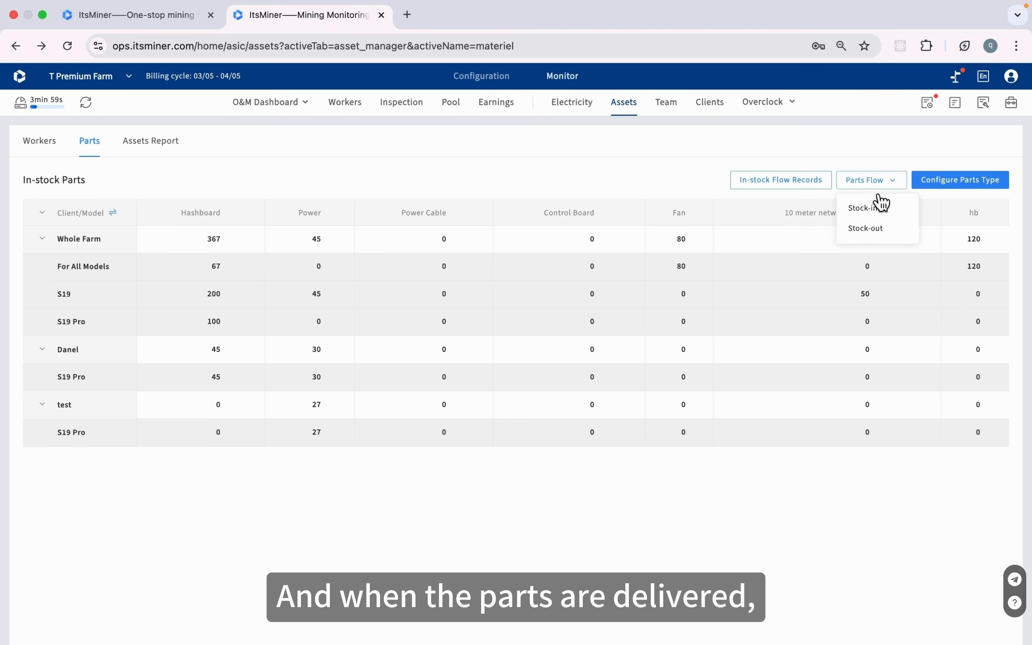
left_click(864, 229)
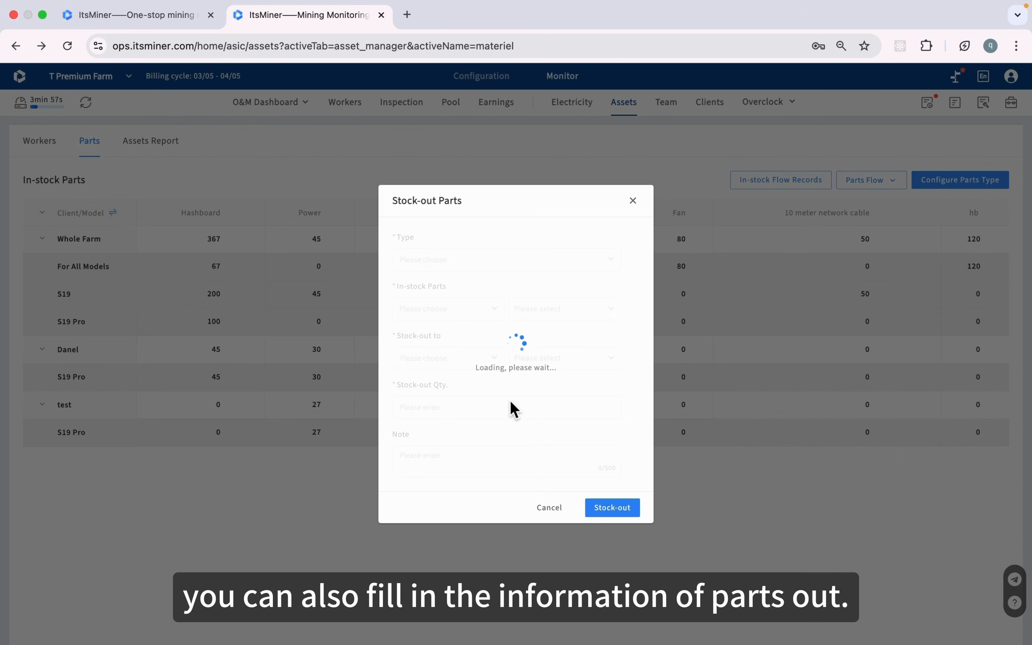
left_click(554, 507)
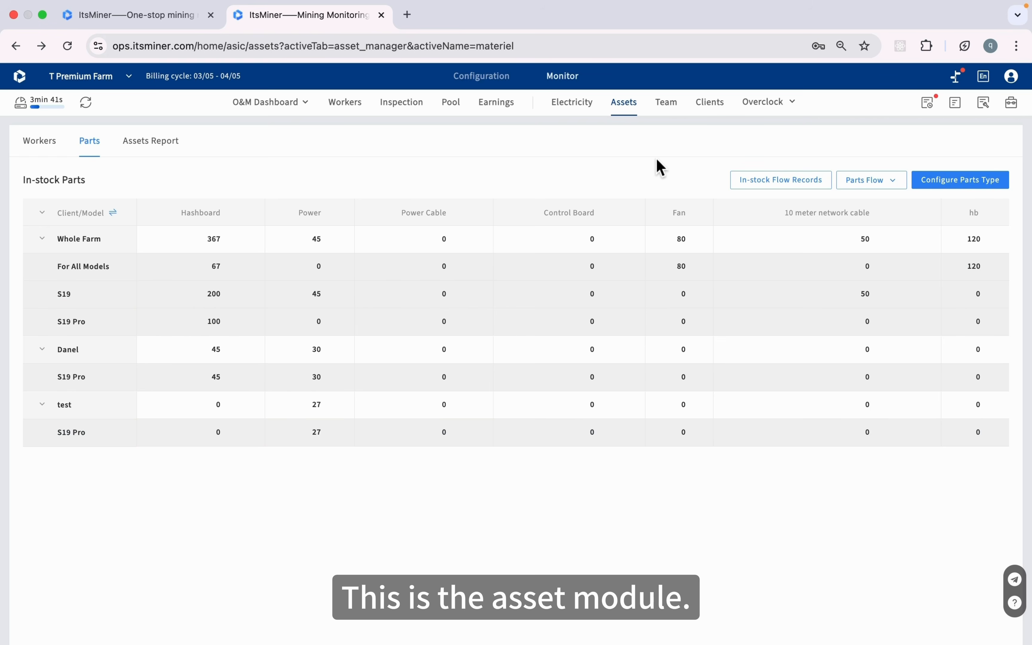
left_click(680, 114)
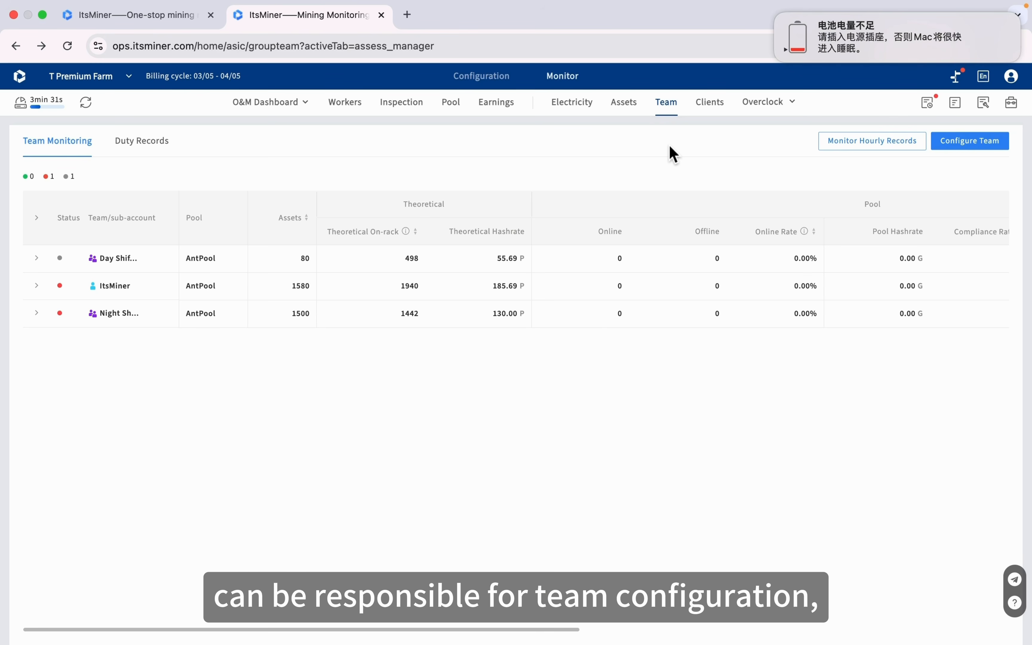
Start a new team in Configure Team, view the joinable users, and close without adding
left_click(961, 147)
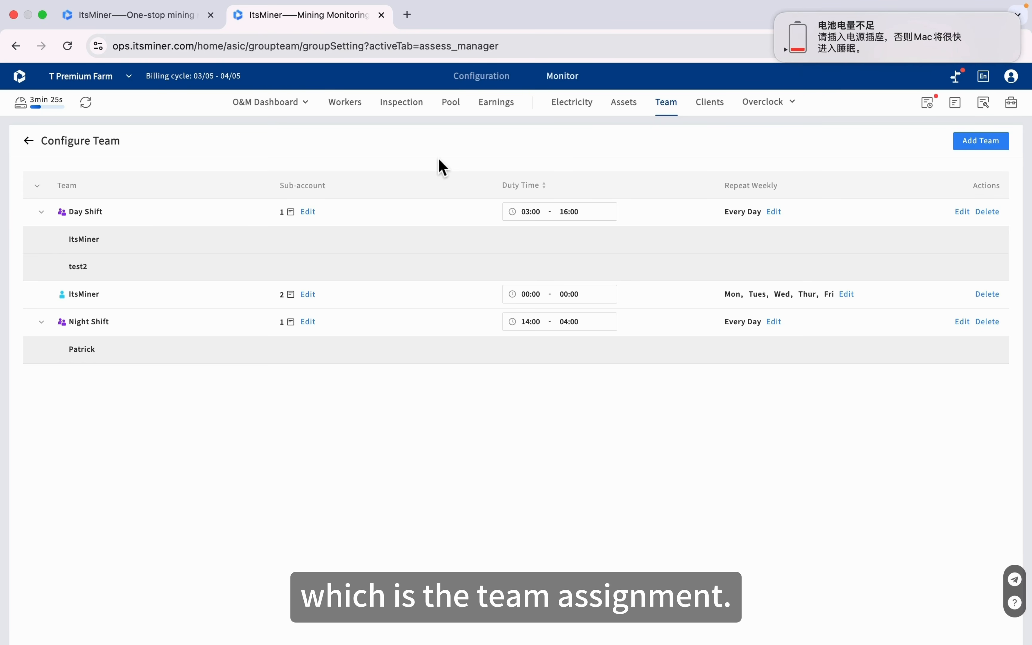
left_click(977, 145)
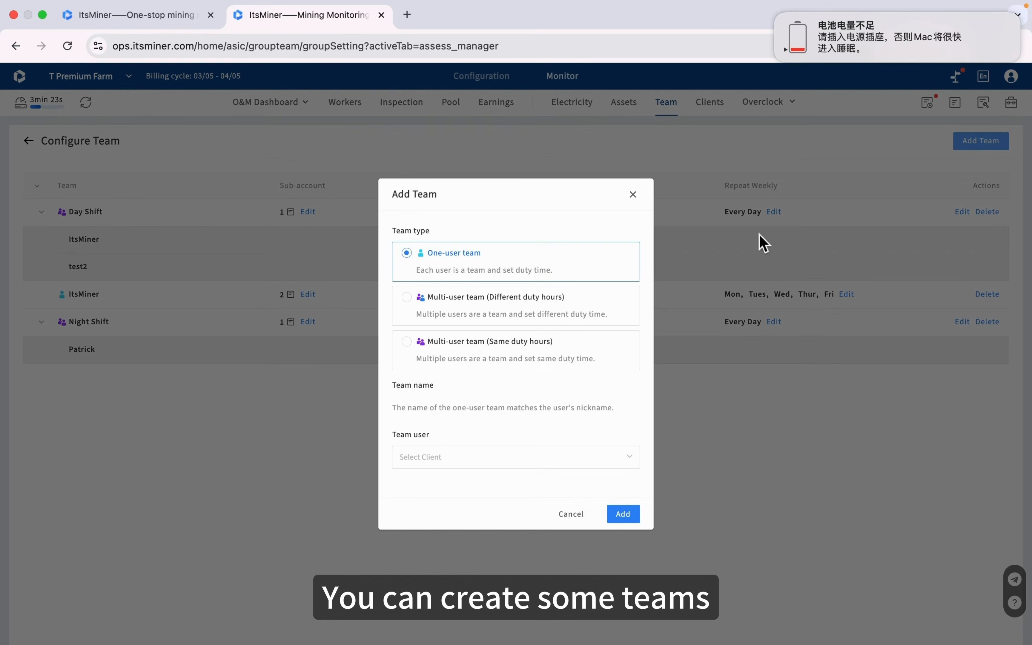
left_click(496, 459)
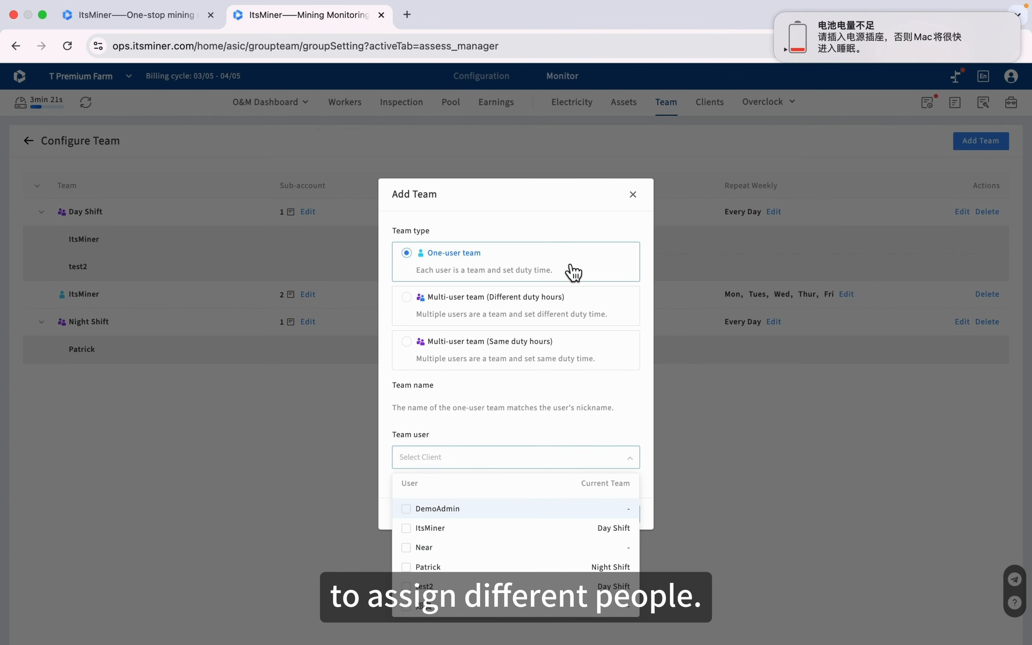
left_click(632, 195)
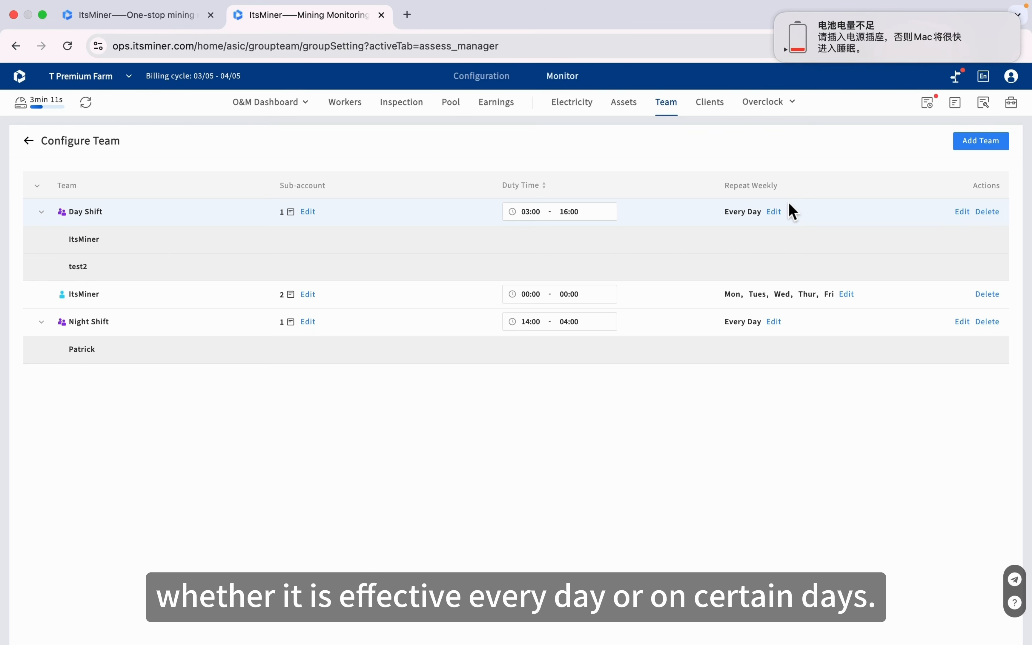
left_click(29, 141)
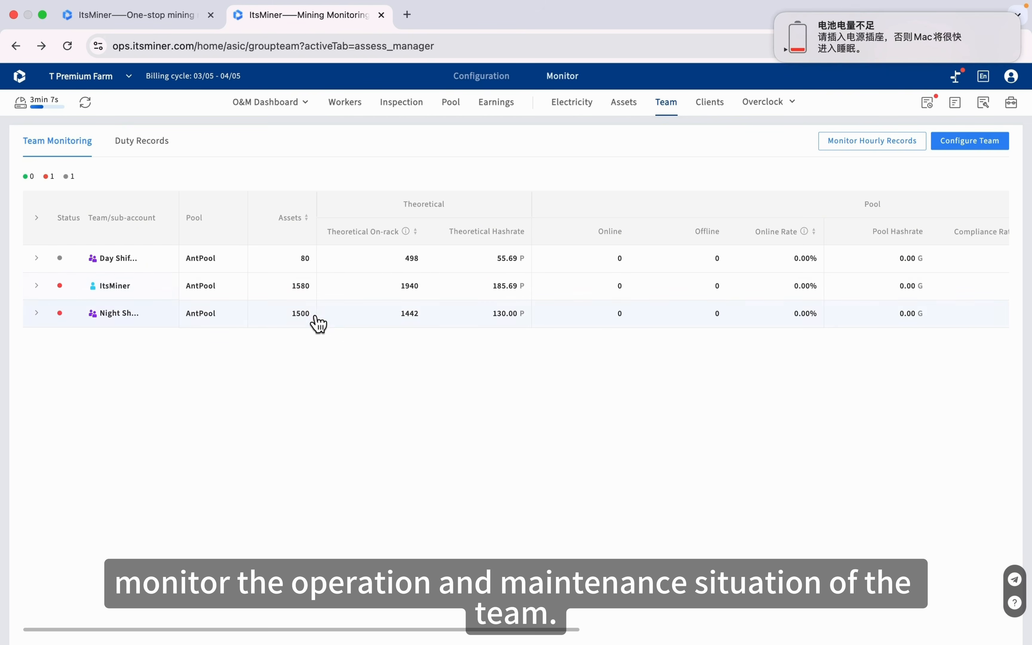
Scroll Team Monitoring to the Pool and Local hashrate columns, then open Duty Records
scroll(691, 315, "right", 1)
scroll(692, 314, "right", 5)
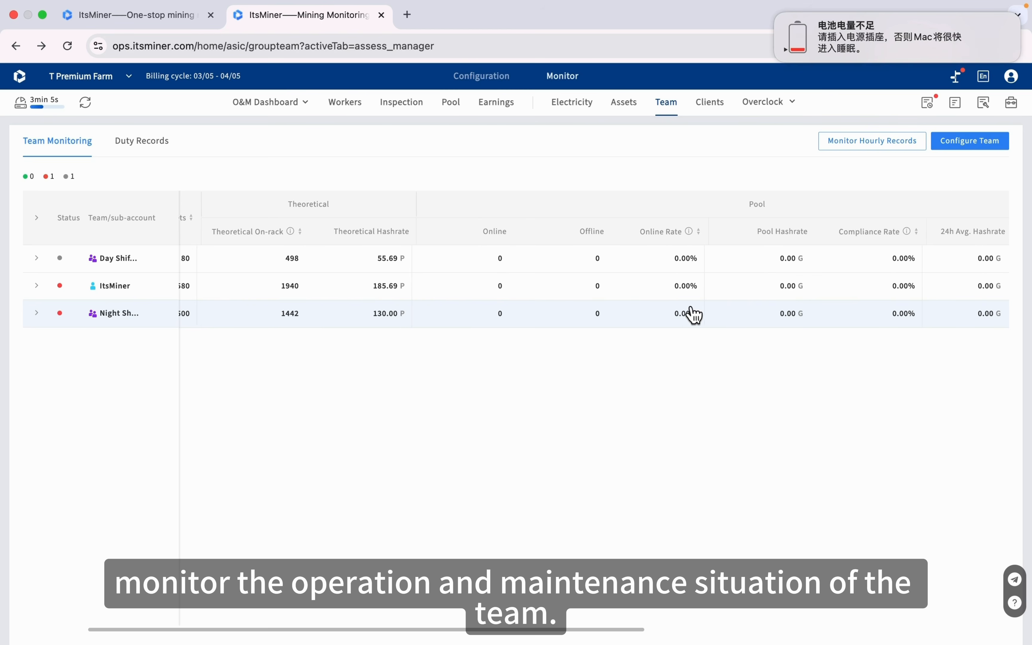
scroll(676, 311, "right", 8)
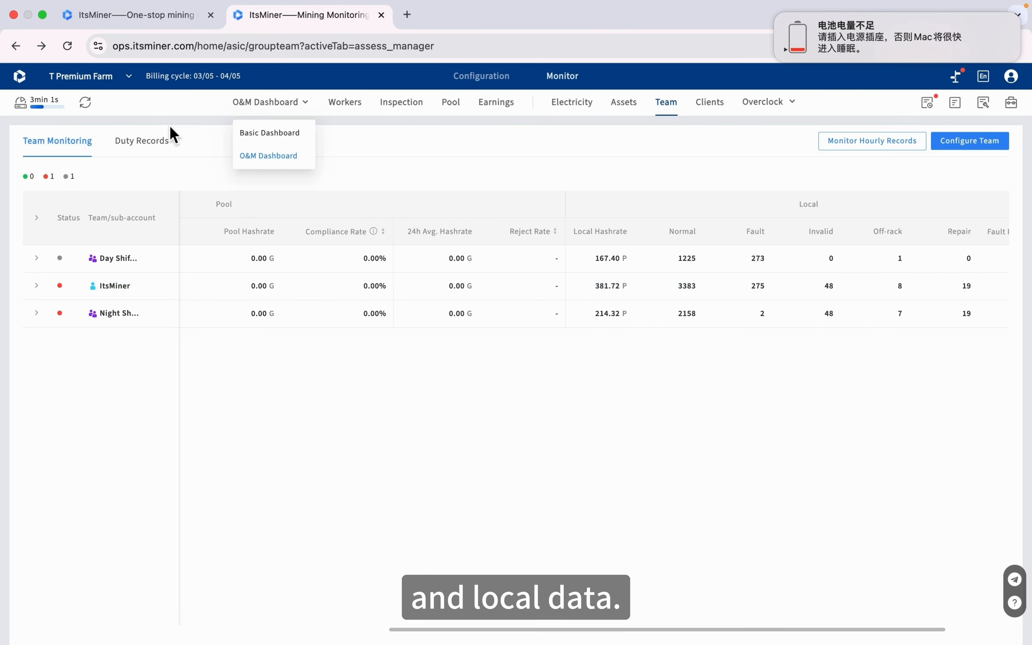
left_click(154, 144)
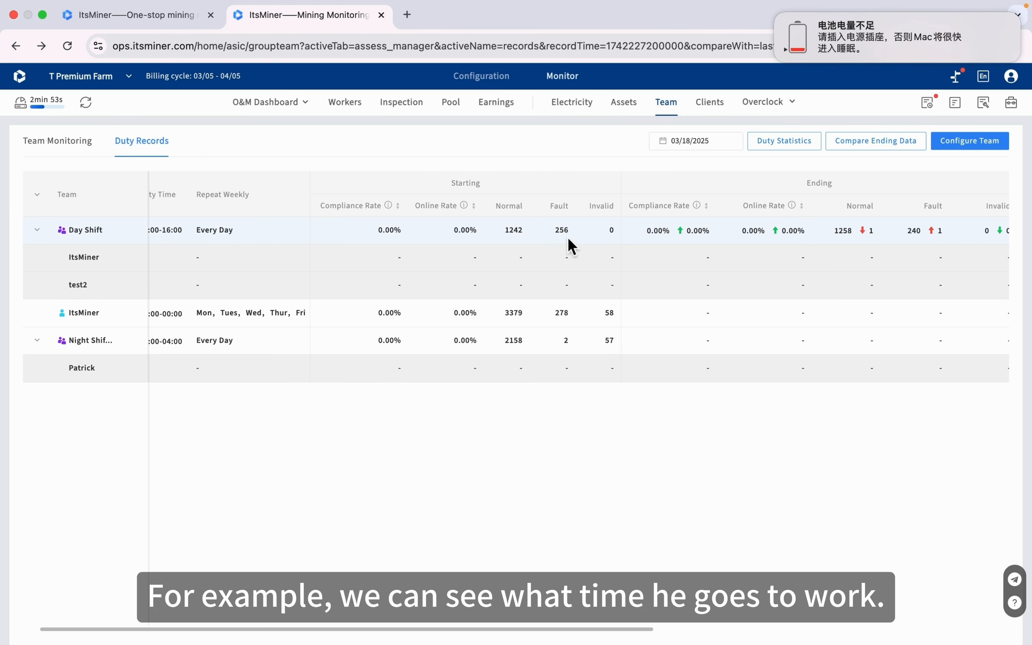
Show the duty records for 03/17/2025 and scroll across their columns
scroll(486, 202, "right", 1)
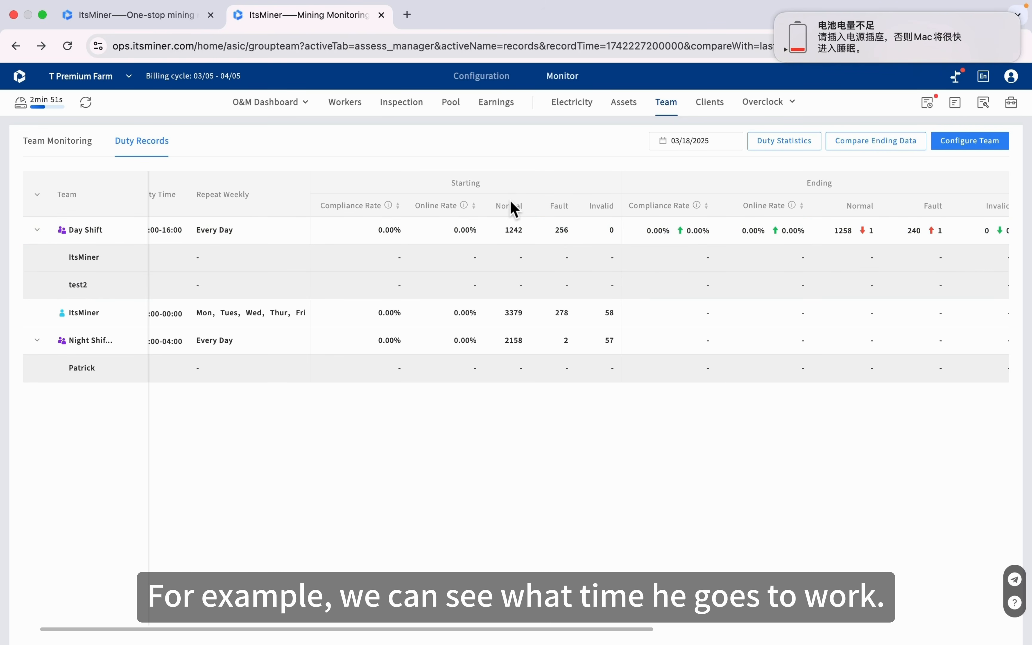
left_click(701, 150)
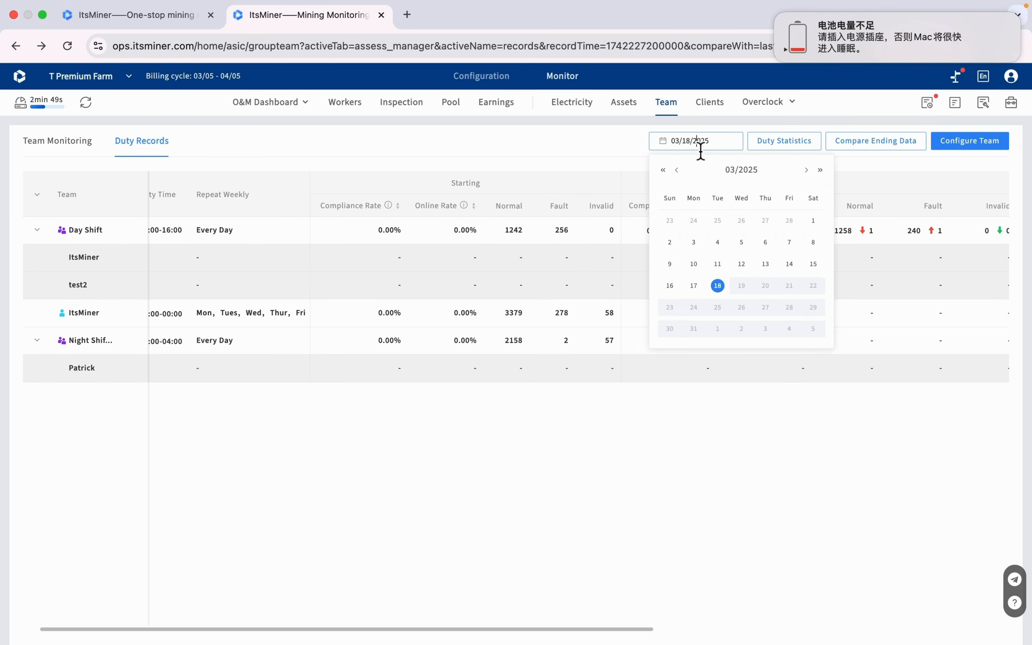
left_click(696, 288)
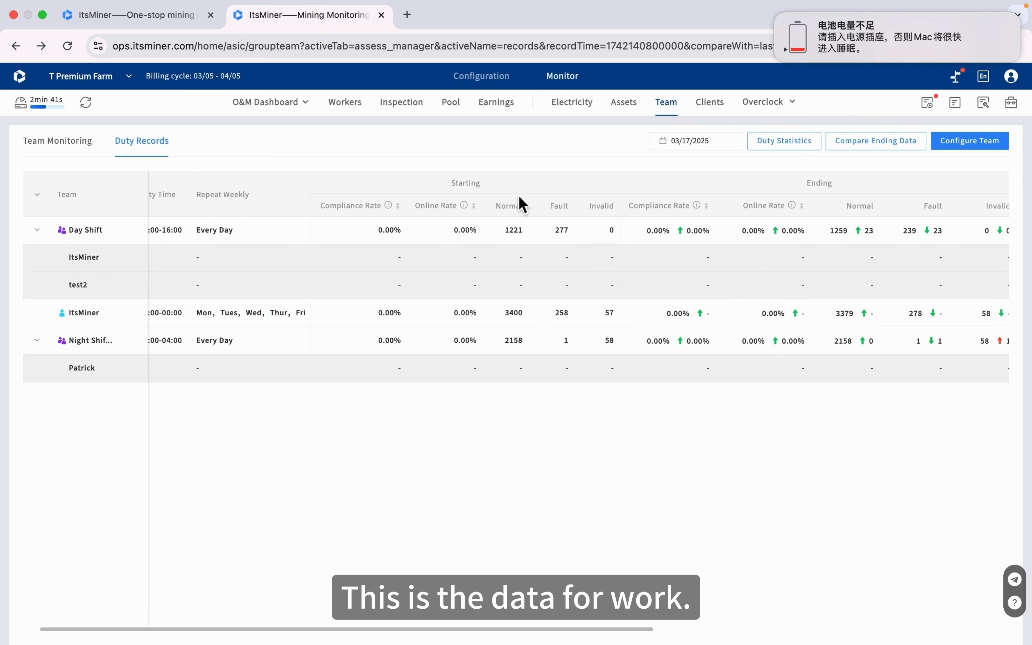
scroll(475, 311, "right", 5)
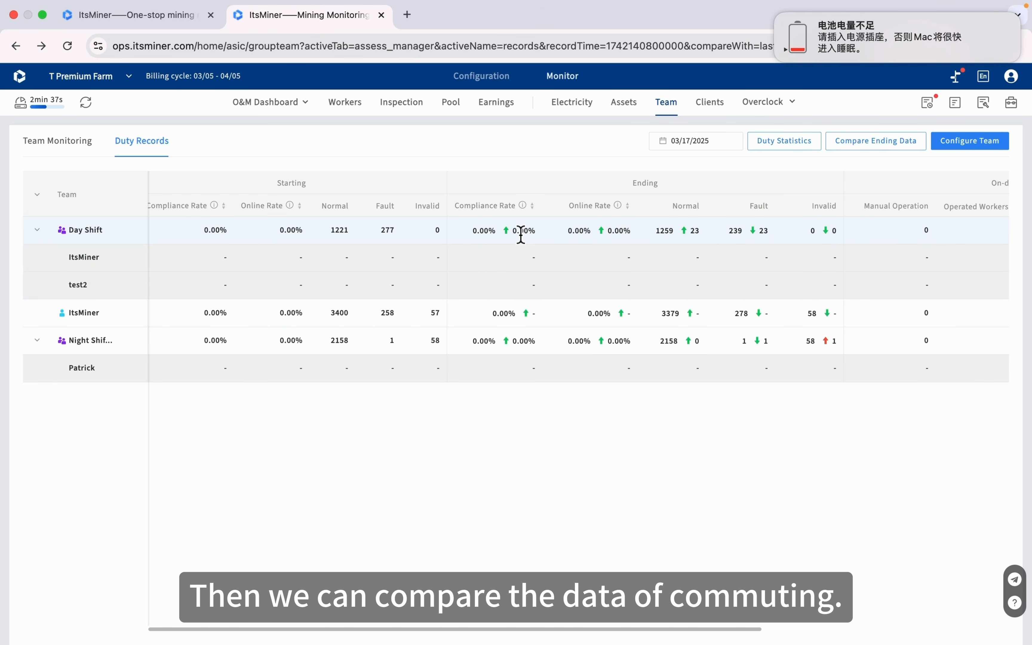
scroll(520, 235, "right", 1)
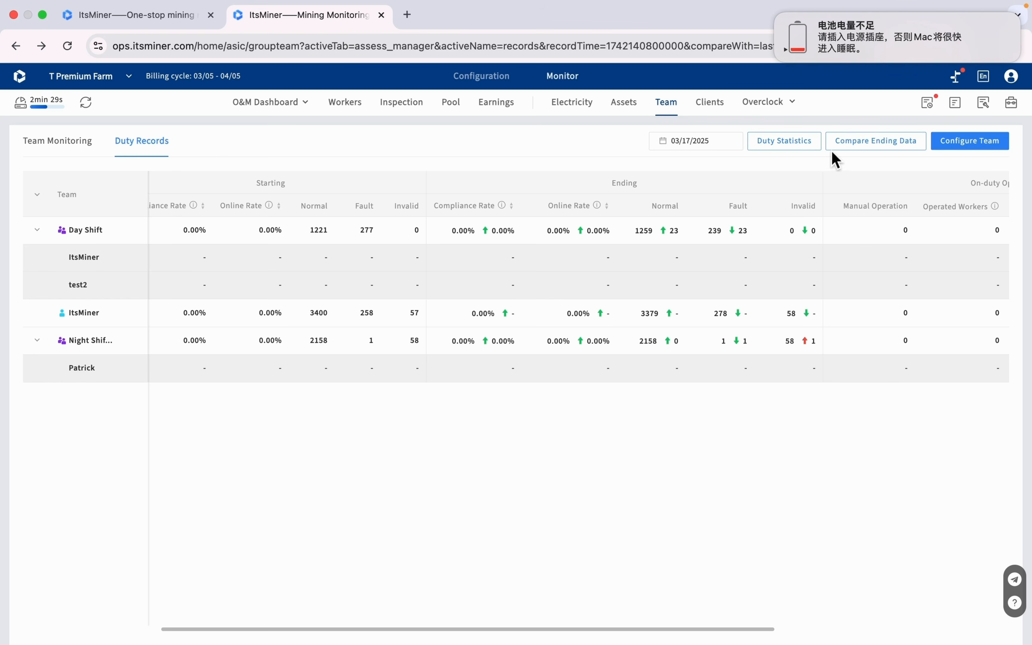
Check the Duty Statistics summary, then go to the client list
left_click(798, 147)
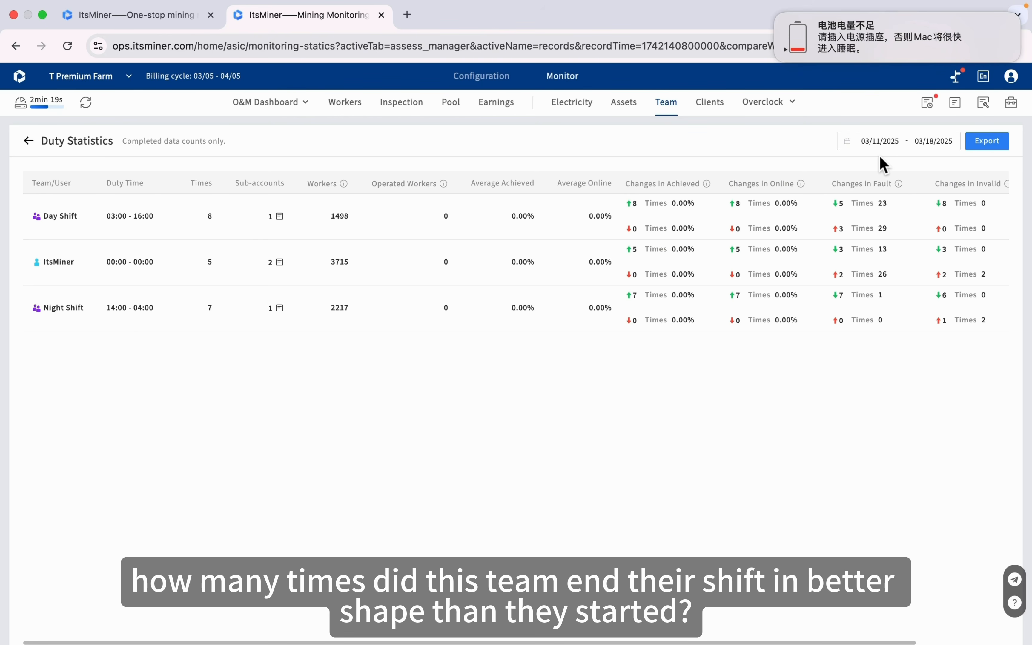
left_click(39, 152)
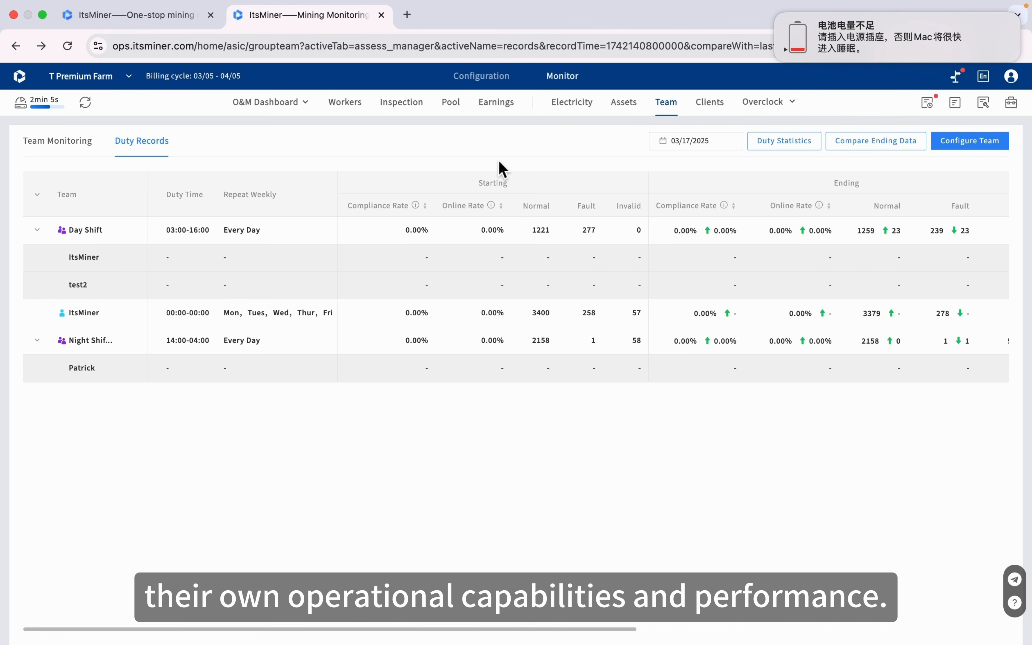
left_click(720, 111)
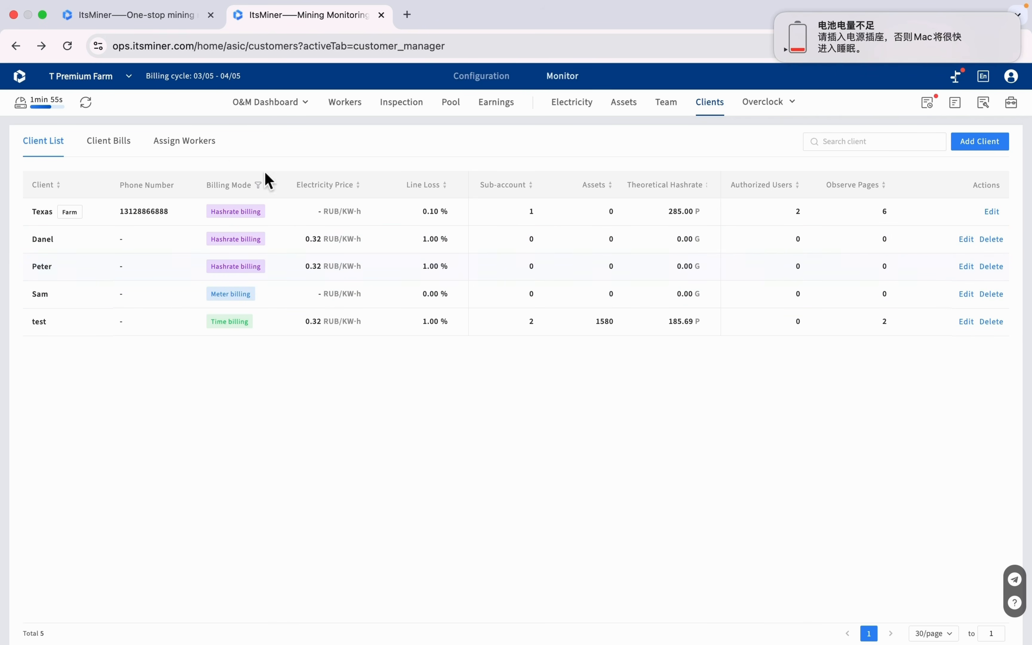
Start assigning worker 10.0.1.2 to a client, cancel without assigning, then open Client Bills
left_click(187, 147)
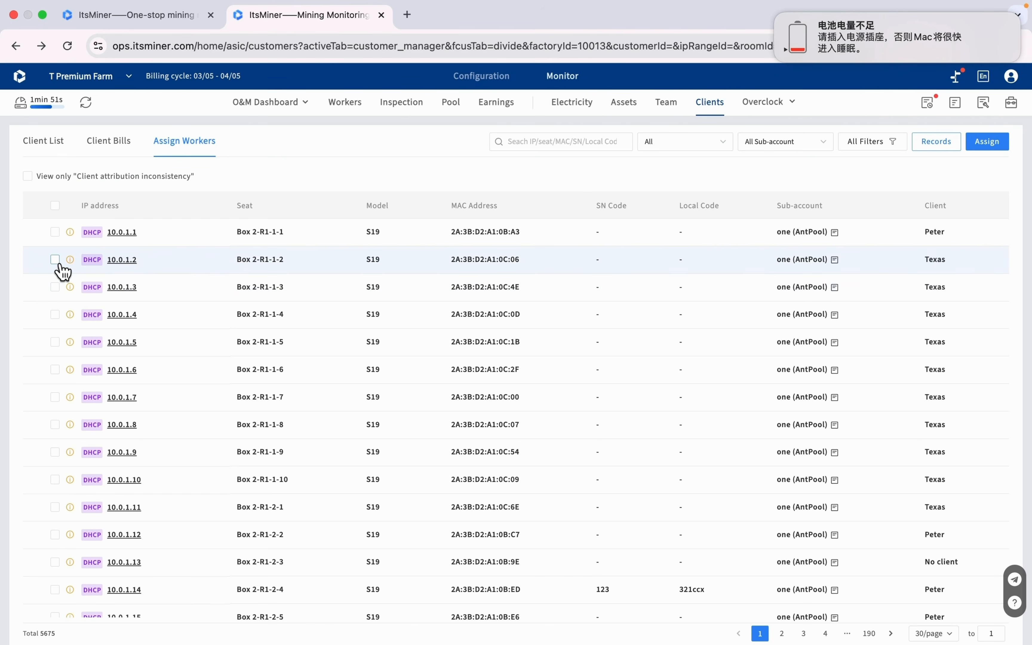
left_click(55, 260)
left_click(986, 141)
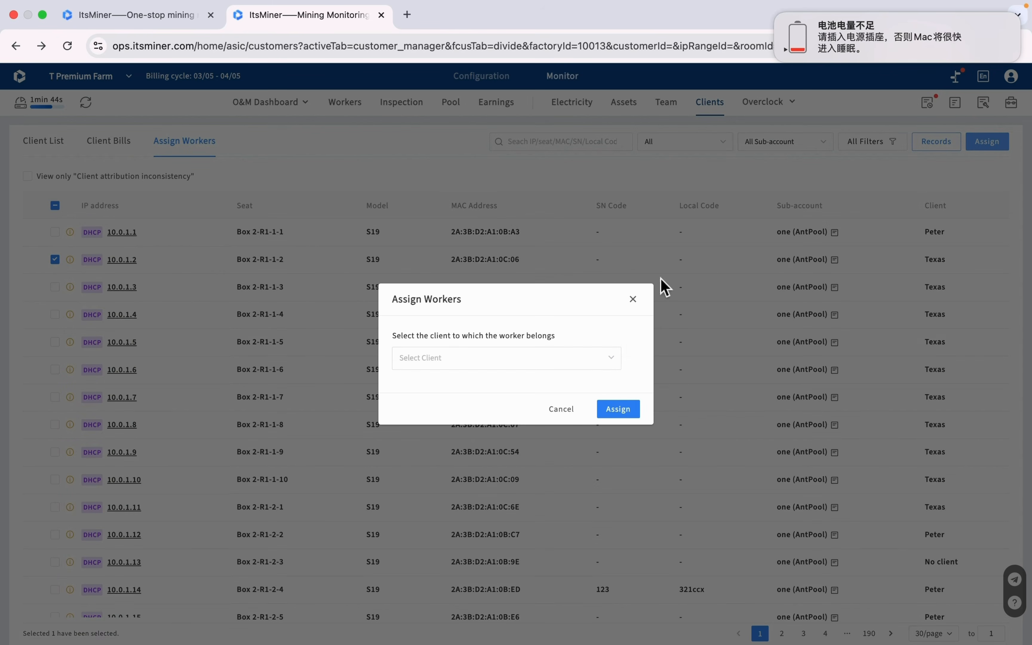
left_click(538, 360)
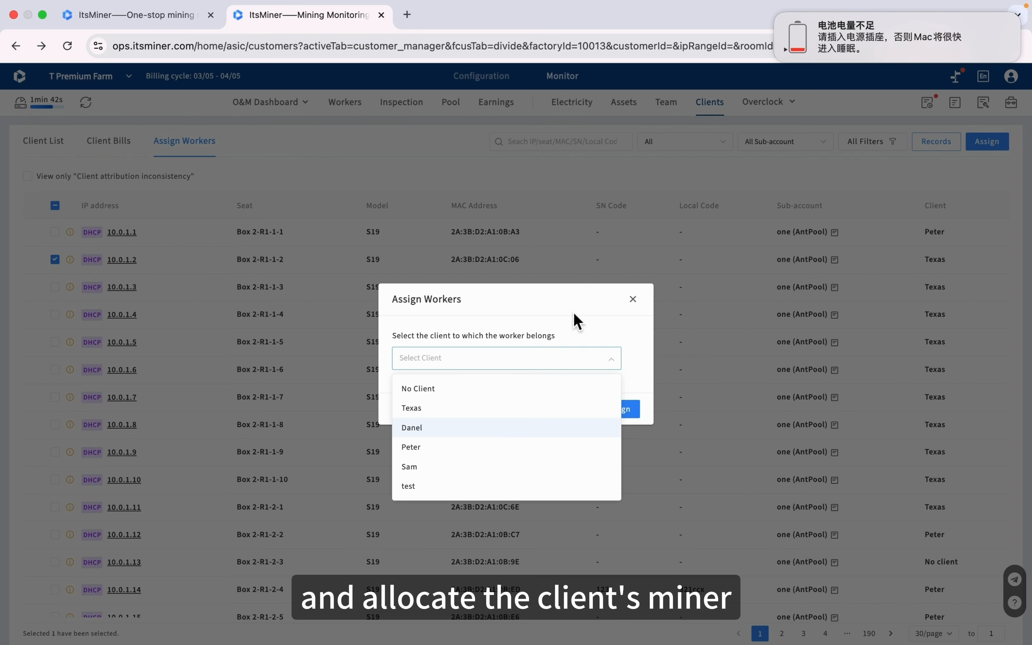
left_click(585, 313)
left_click(633, 299)
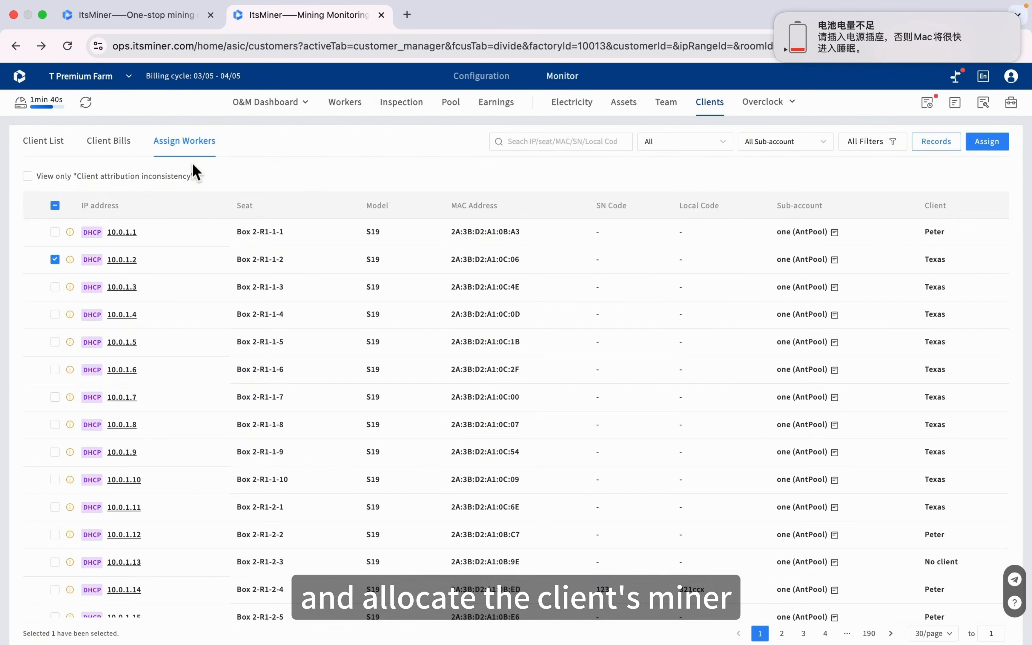
left_click(128, 161)
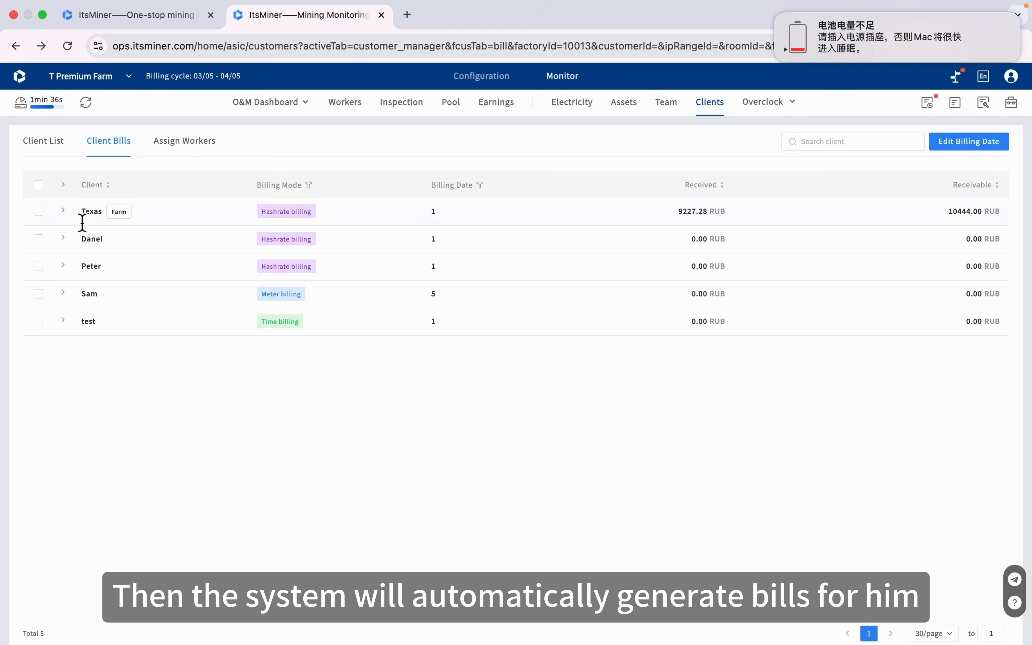
Expand a client's bill list in Client Bills, then open Operation Records
left_click(64, 239)
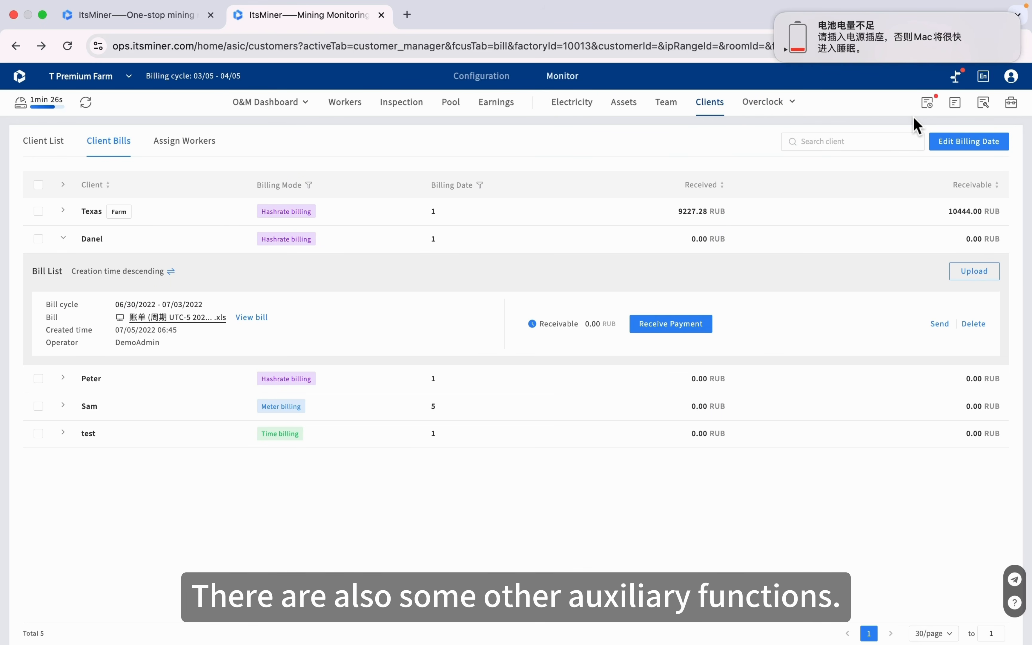
left_click(932, 111)
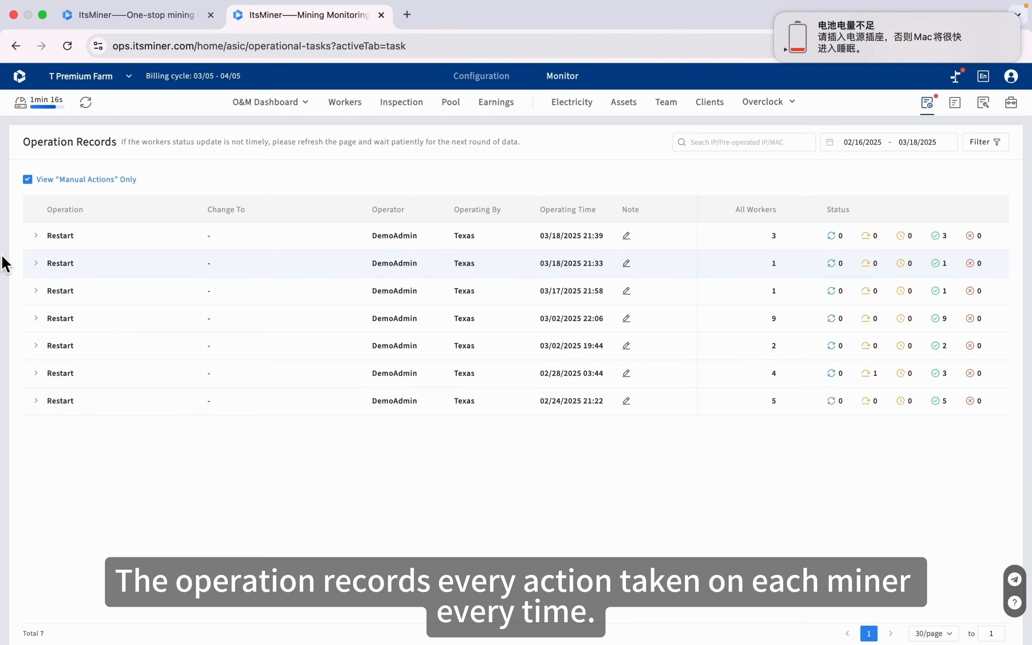
Expand the latest Restart record, then browse Temporary Tasks, Repair Tasks and the Tools page
left_click(36, 236)
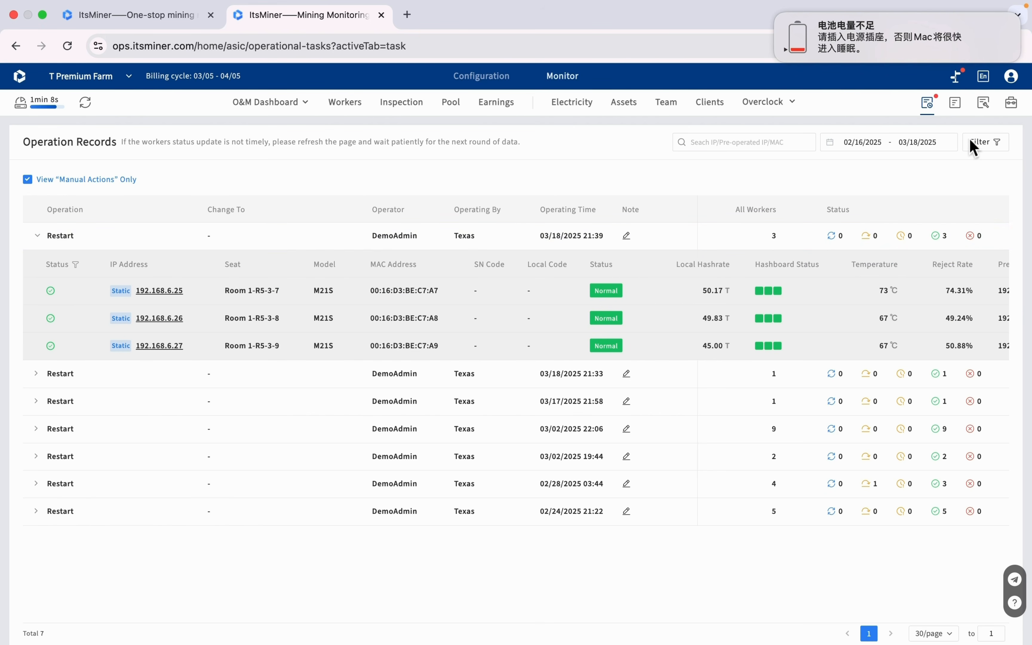
left_click(964, 115)
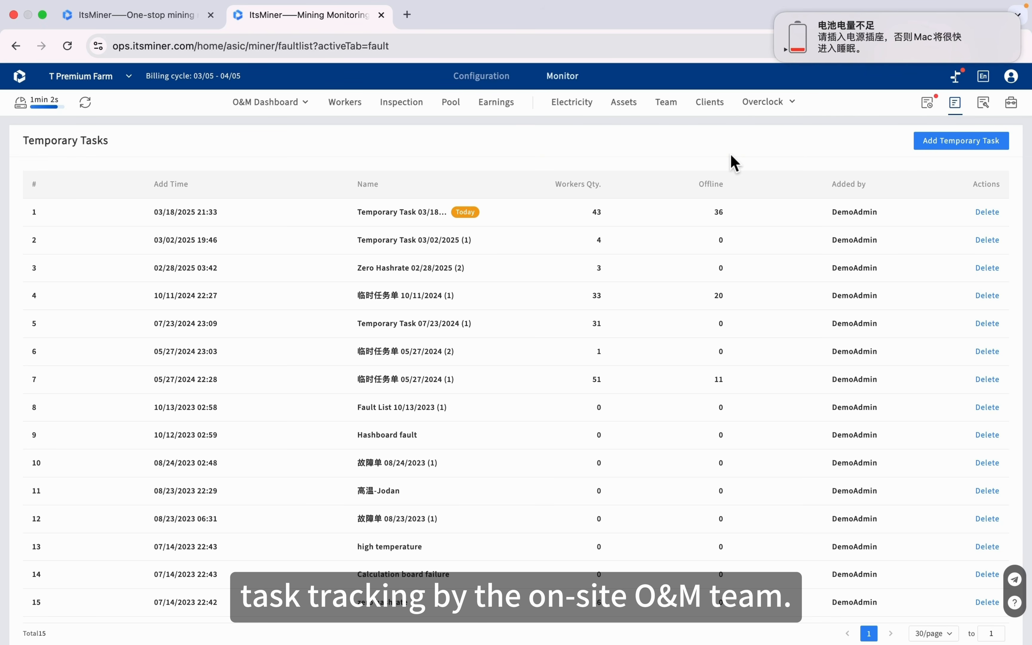
left_click(982, 105)
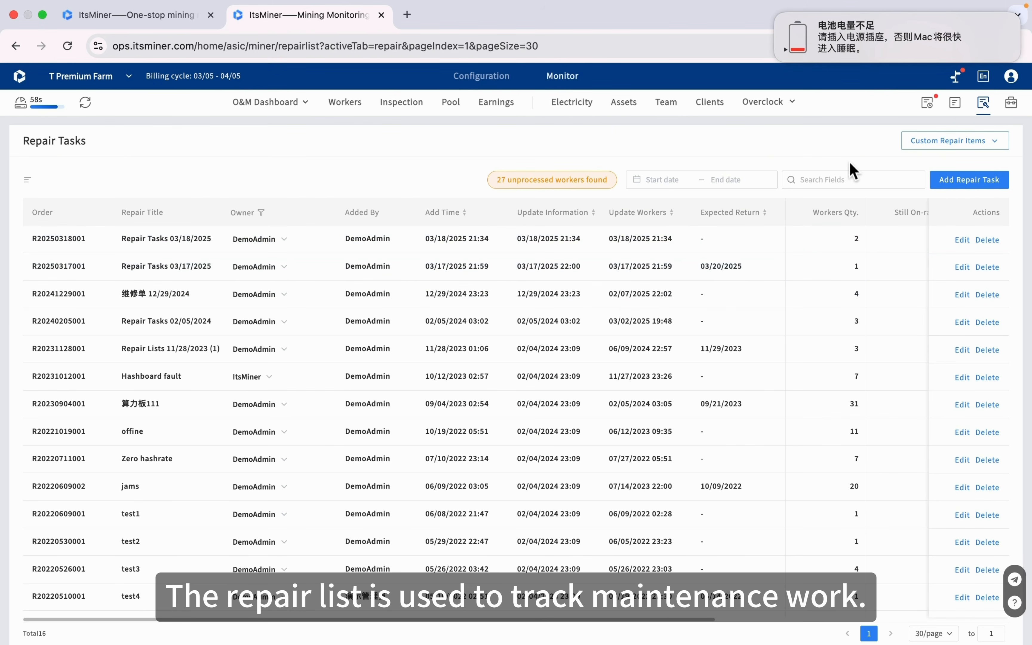
left_click(1018, 111)
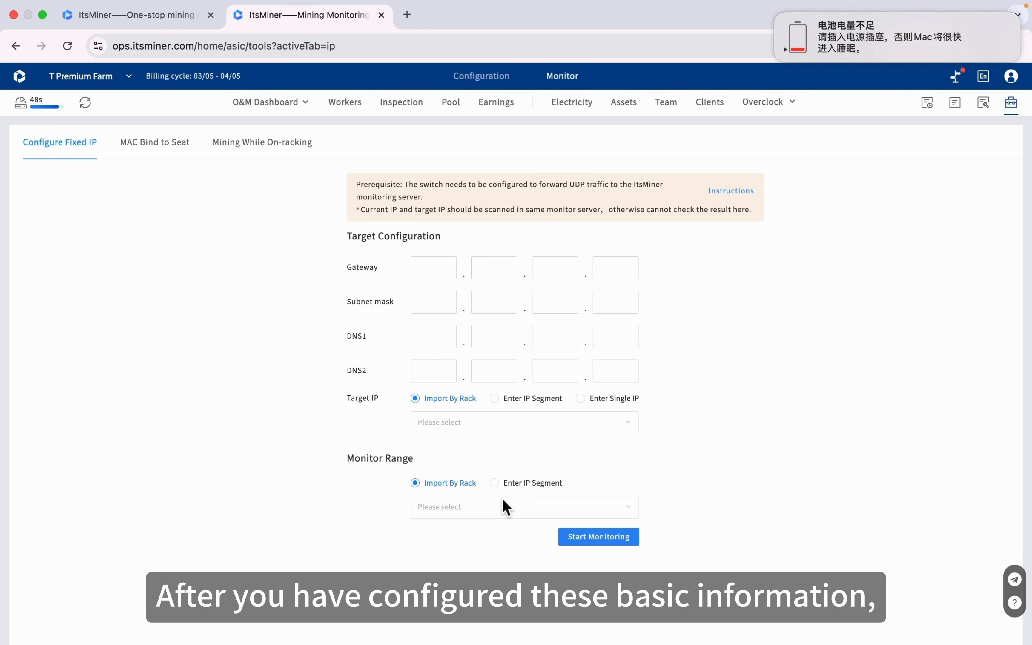
left_click(501, 516)
left_click(500, 386)
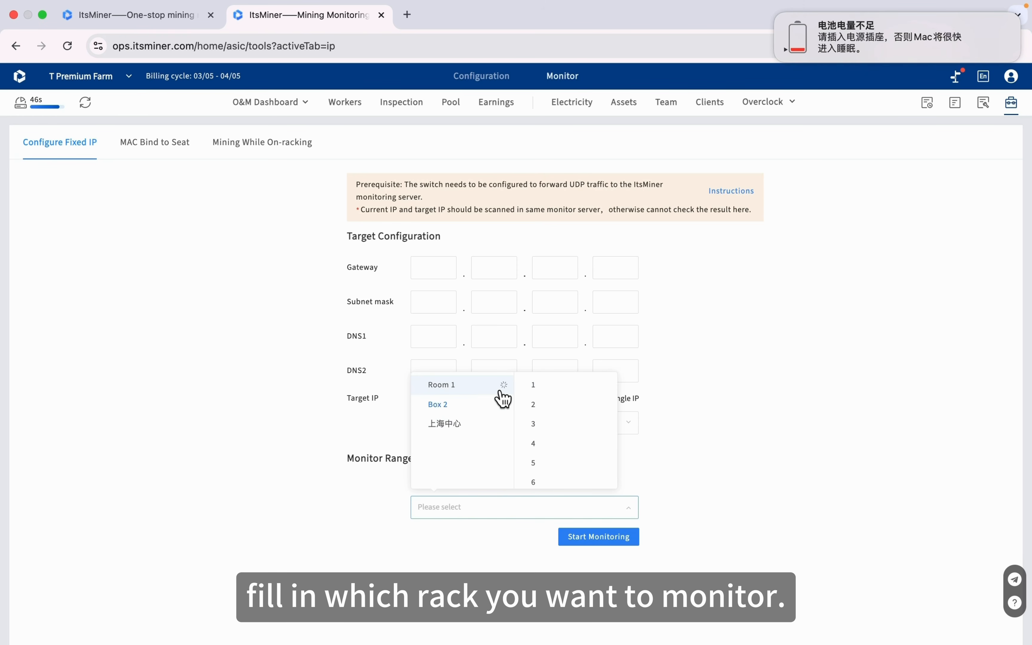
left_click(556, 410)
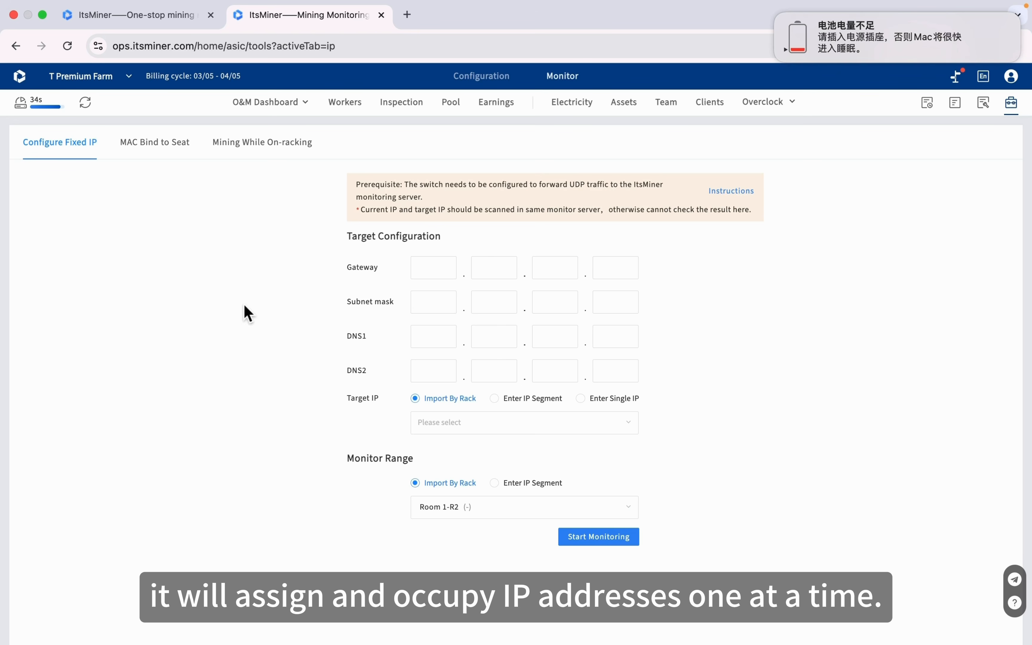
left_click(176, 144)
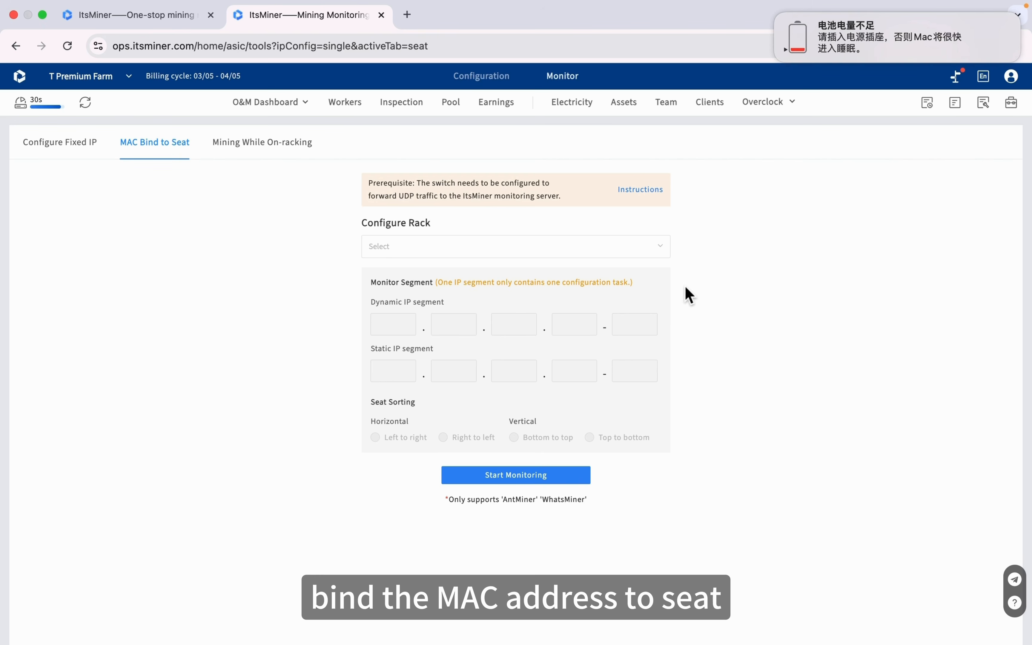
left_click(661, 252)
left_click(426, 283)
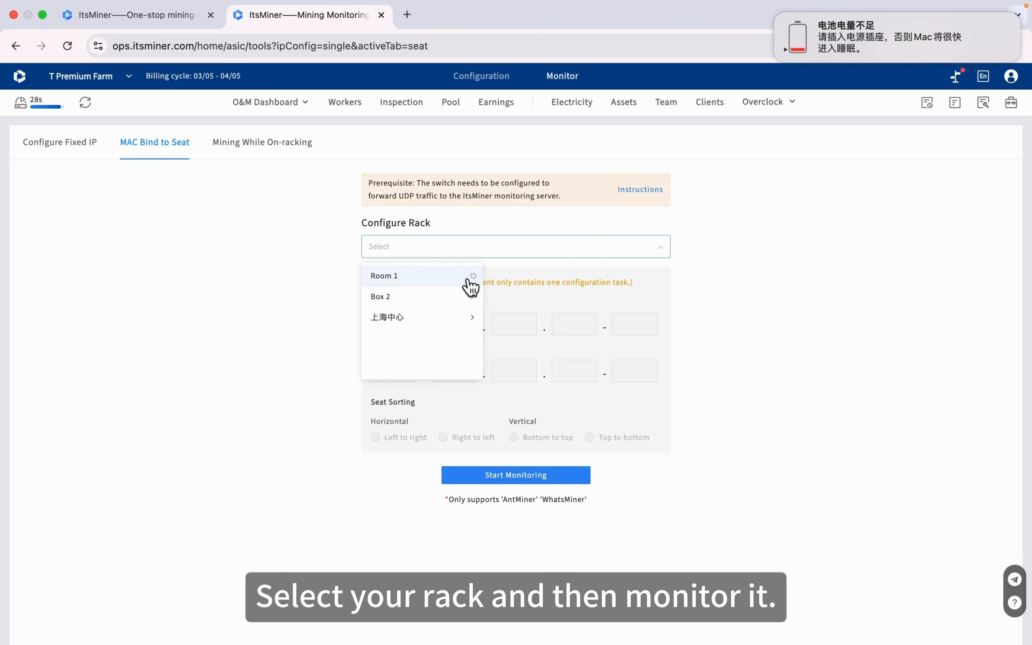
left_click(517, 282)
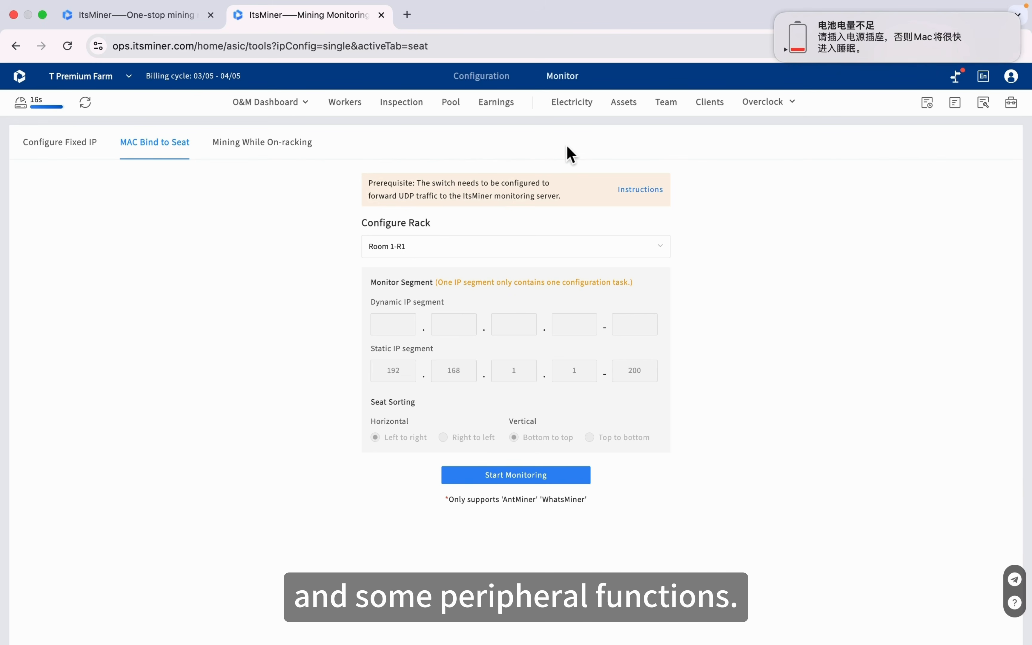
mouse_move(43, 114)
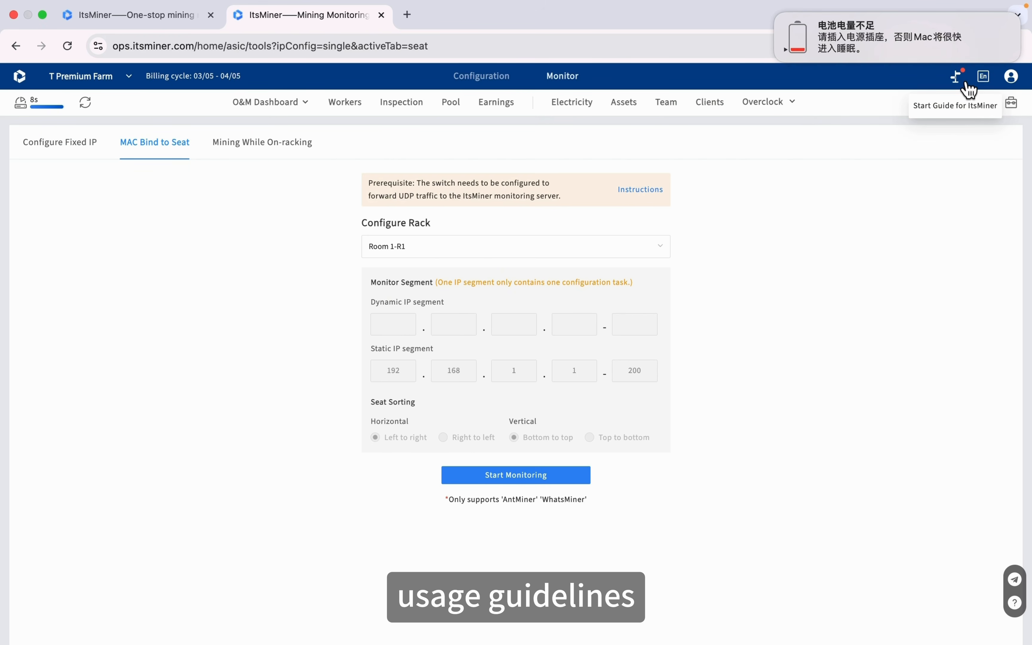
Open Subscribe Alerts from the avatar menu, then switch Monitor to the Basic Dashboard
mouse_move(983, 77)
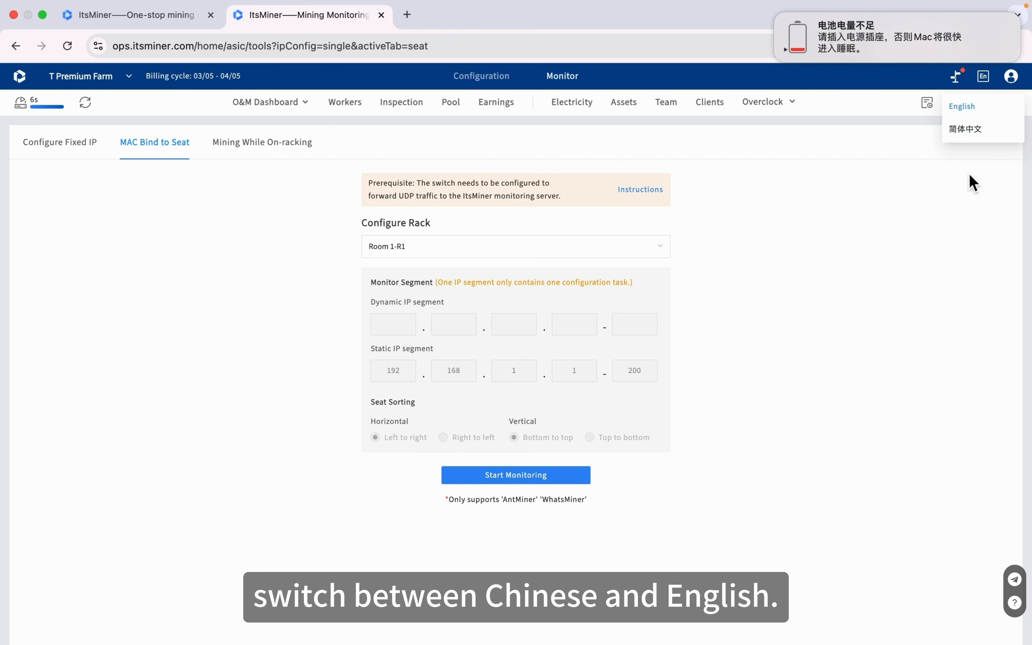
mouse_move(1014, 84)
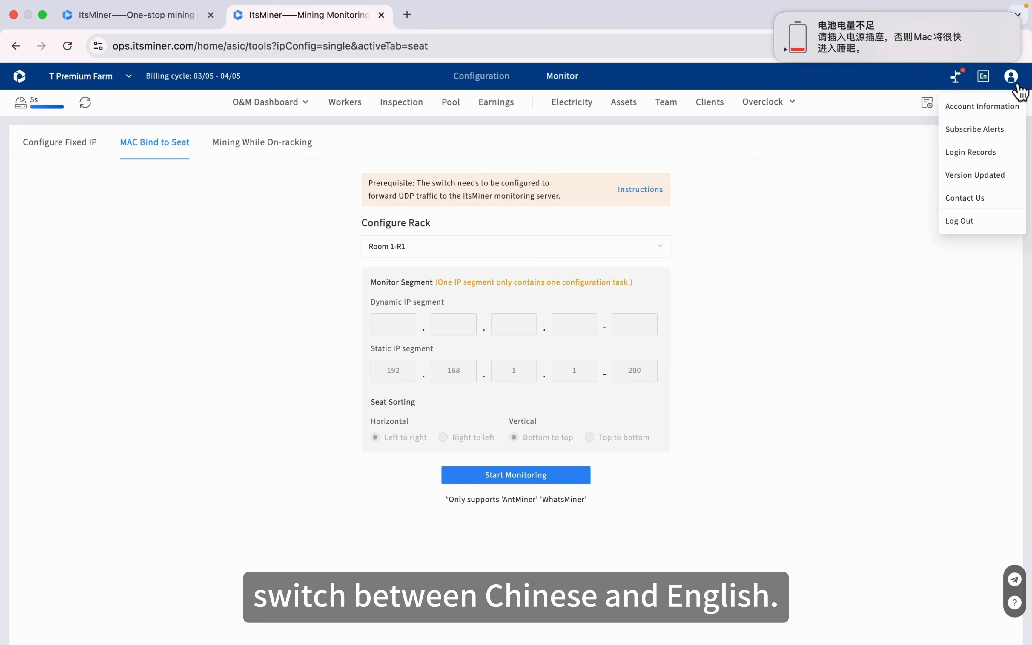
left_click(985, 137)
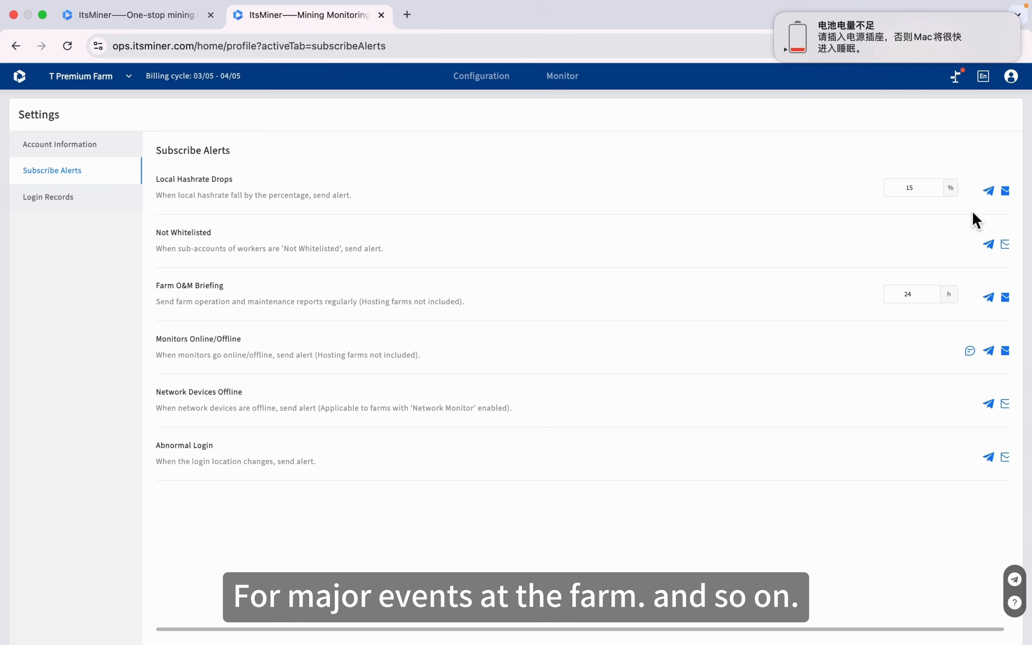
left_click(565, 87)
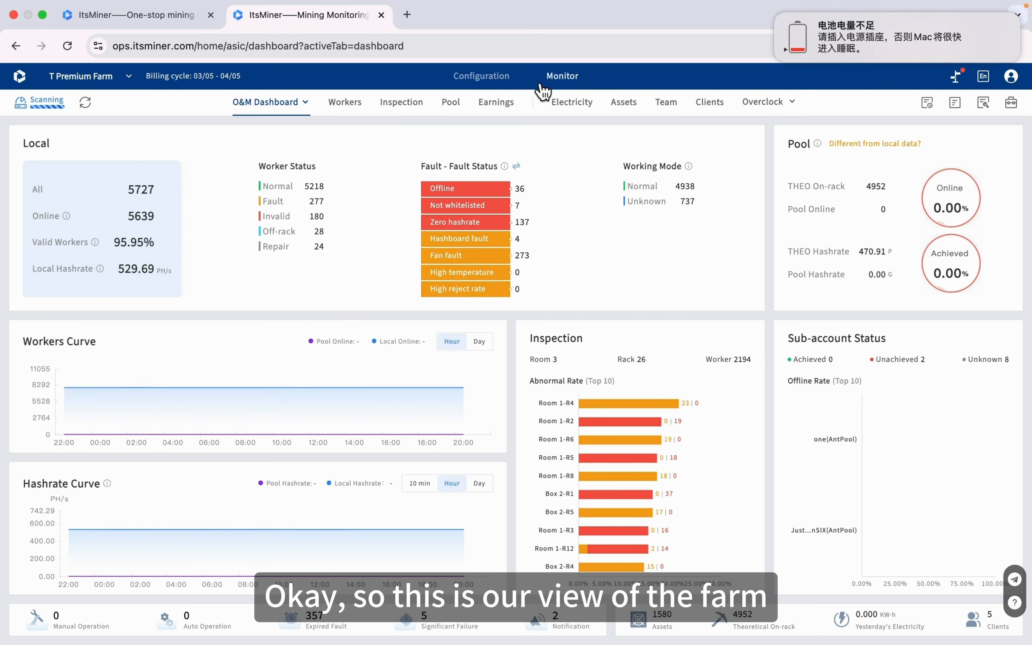
mouse_move(313, 117)
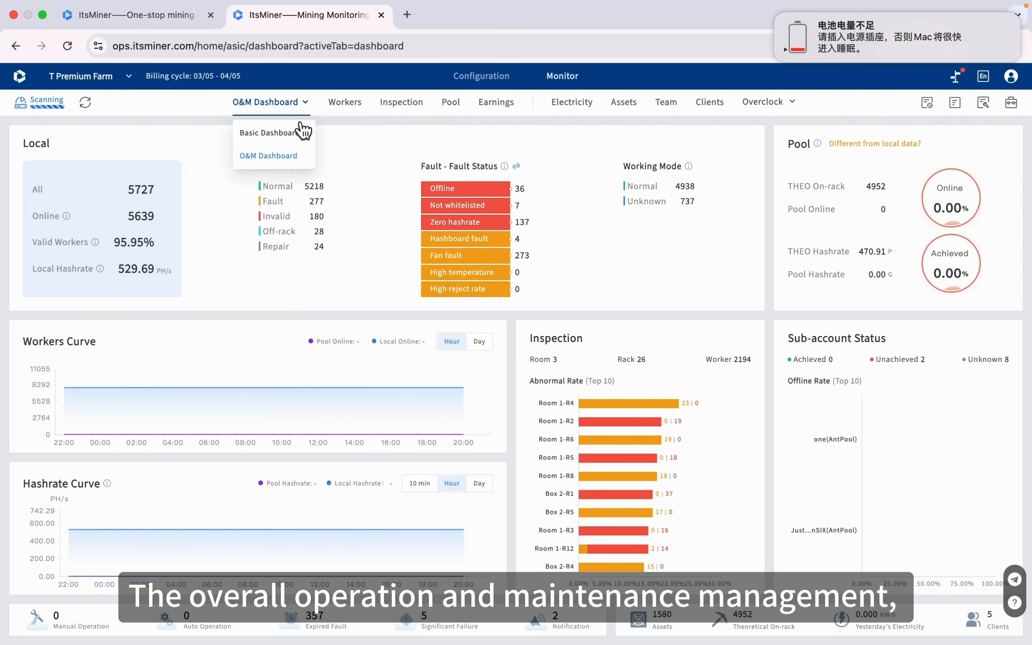
left_click(295, 133)
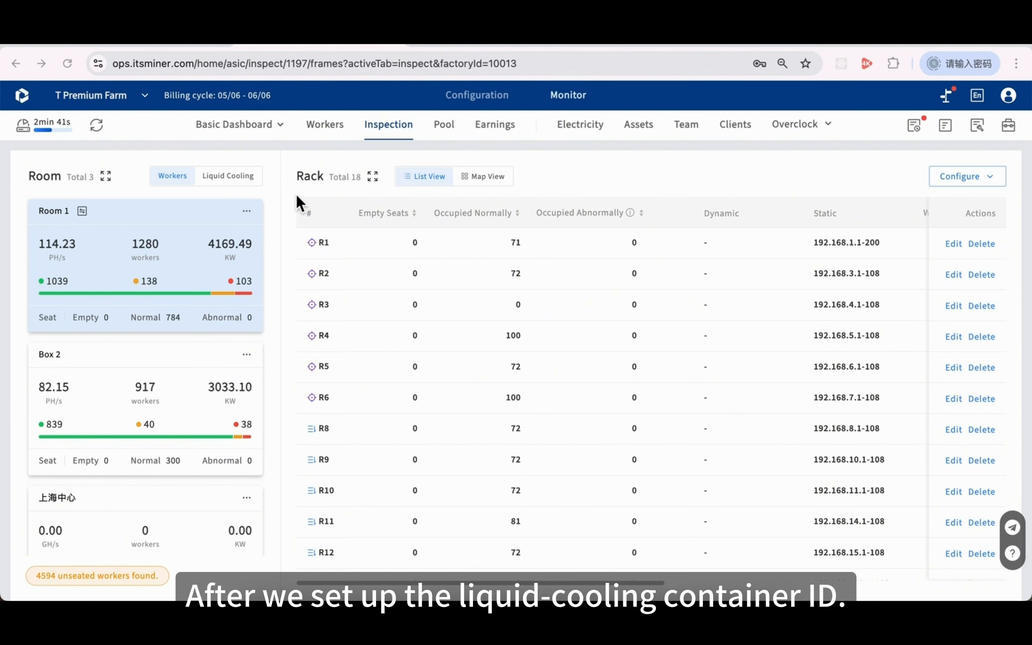
Configure Room 1's GreenHash liquid-cooling container and show liquid-cooling readings and map on room cards
left_click(247, 210)
left_click(245, 237)
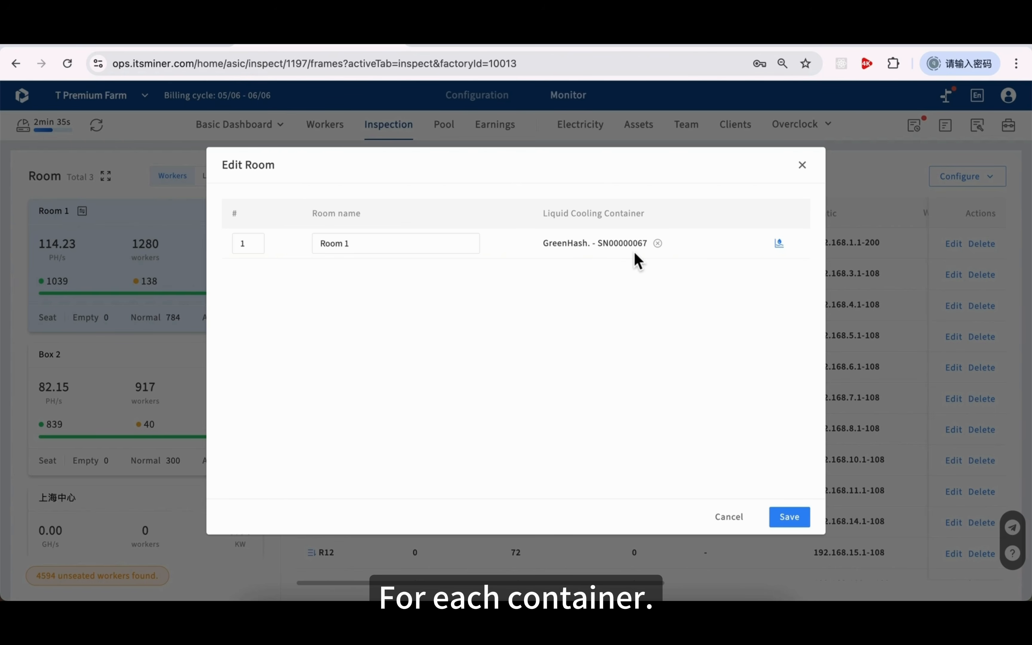
left_click(778, 245)
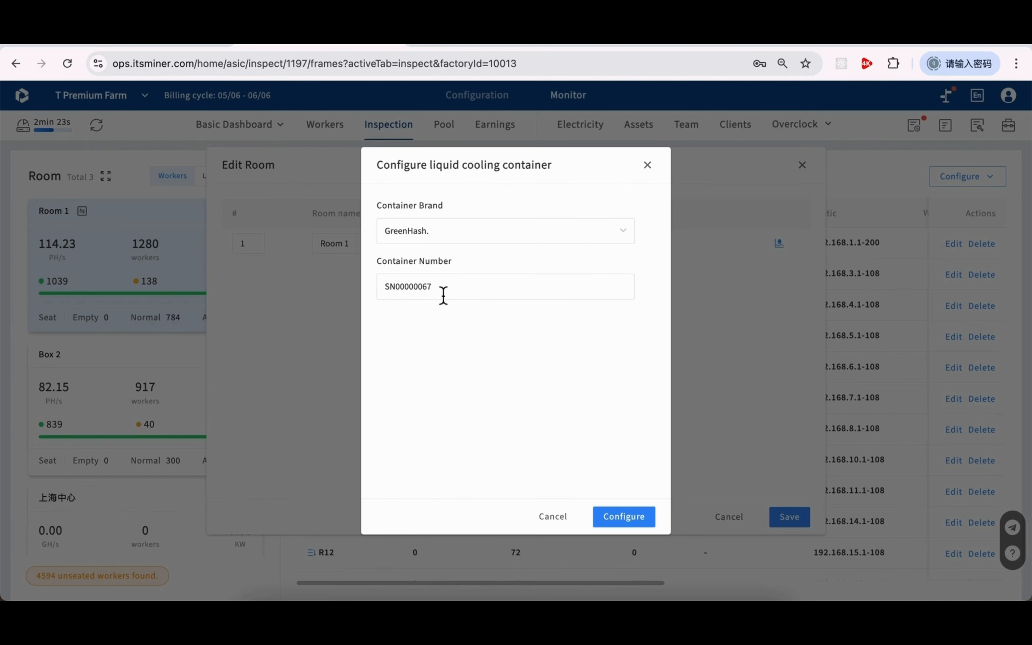
left_click(567, 517)
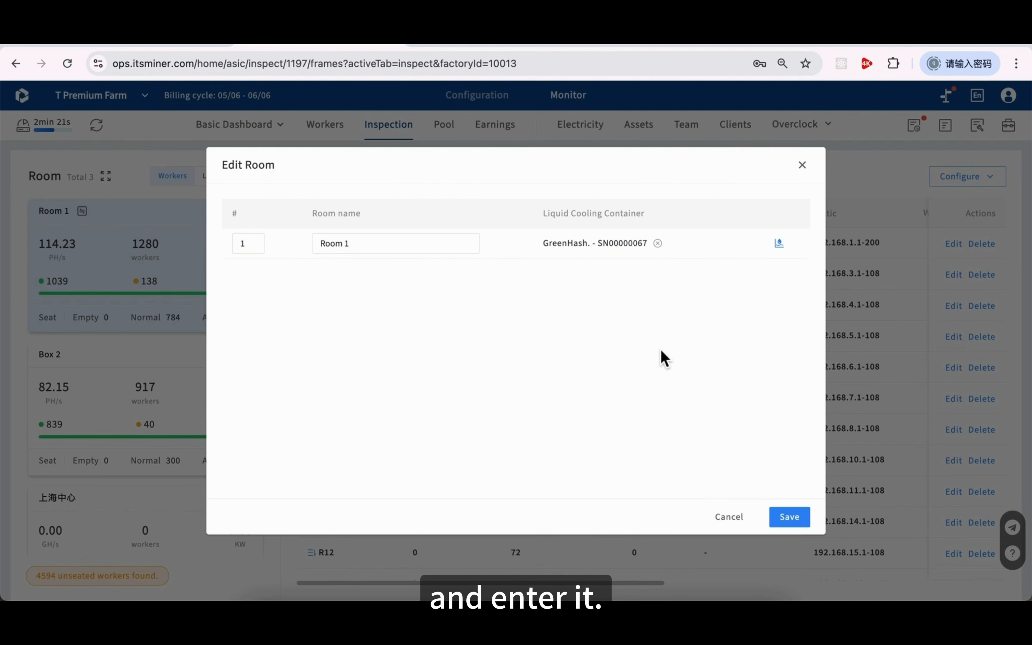
left_click(727, 517)
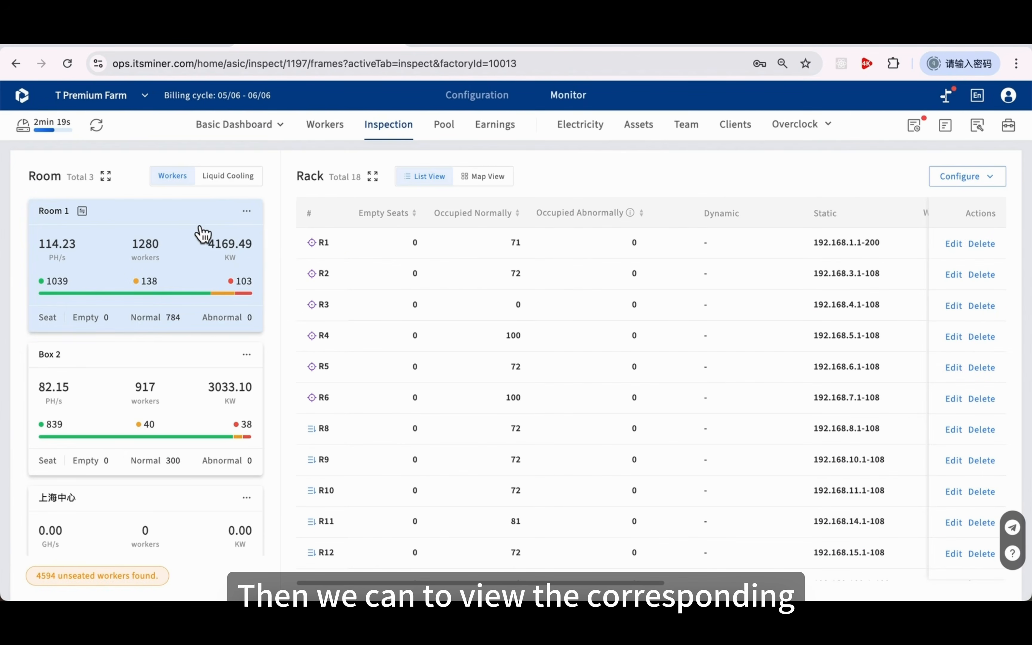
left_click(228, 181)
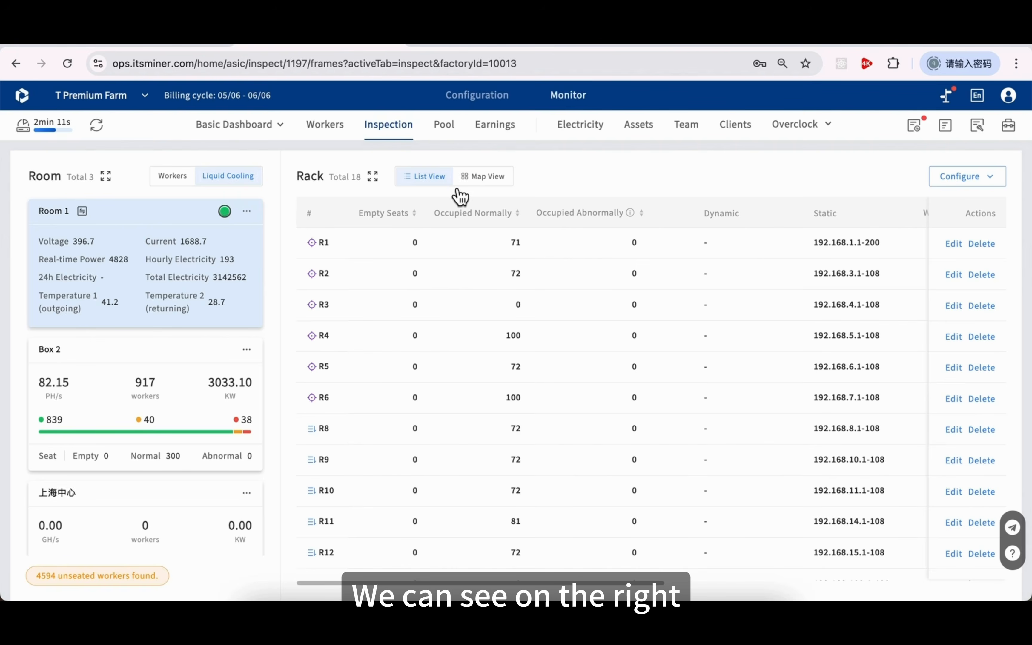
left_click(469, 181)
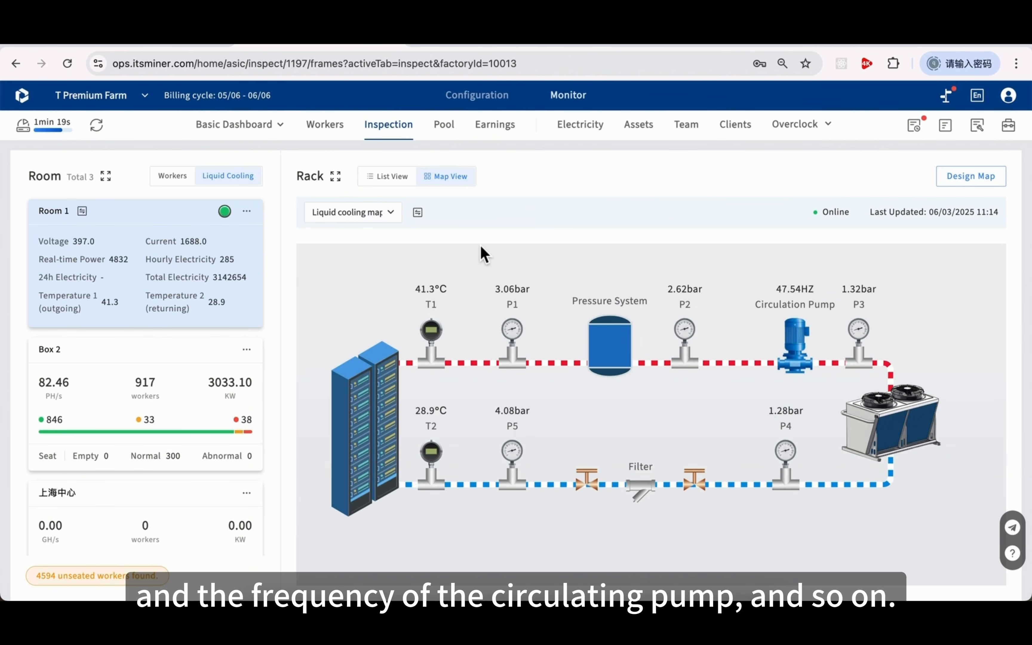
View Room 1's liquid-cooling status panels (total power 1159.1, import/export signals), then return to worker stats
left_click(419, 214)
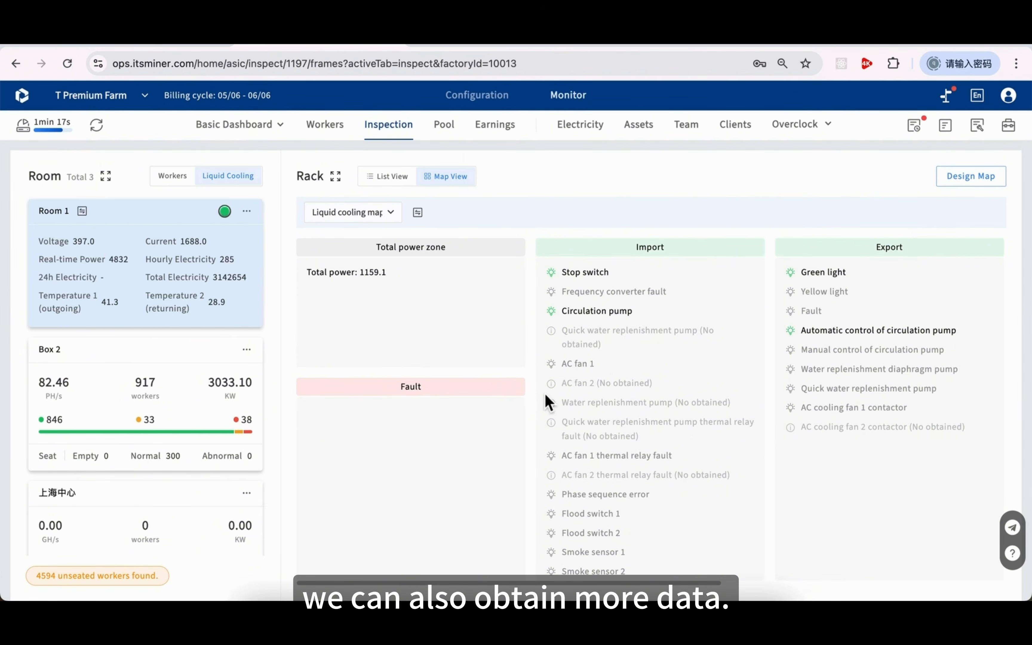
scroll(734, 454, "right", 10)
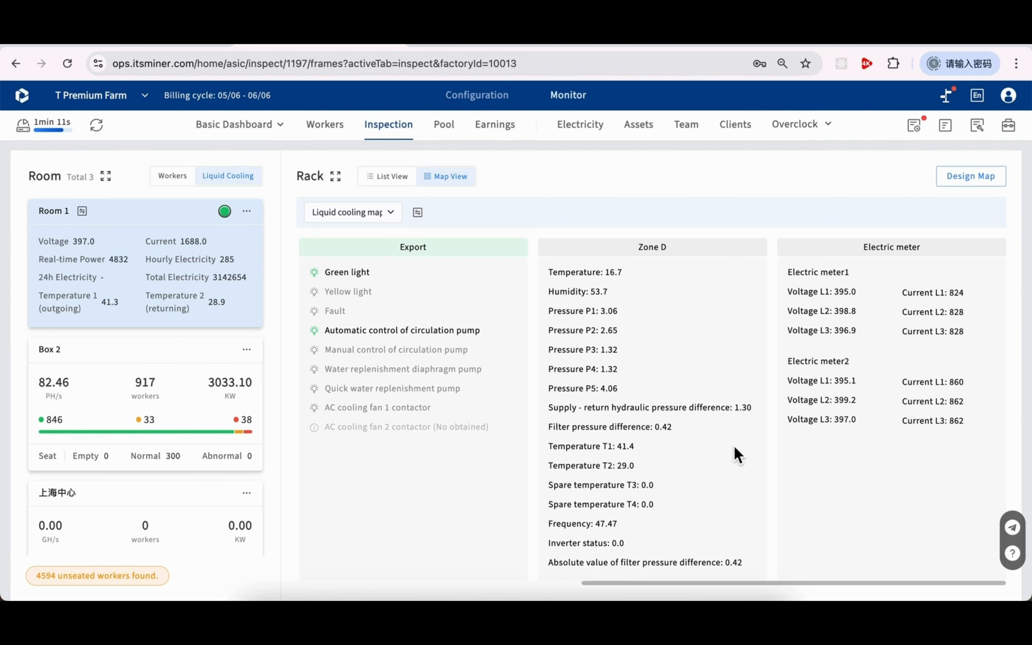
scroll(736, 454, "left", 10)
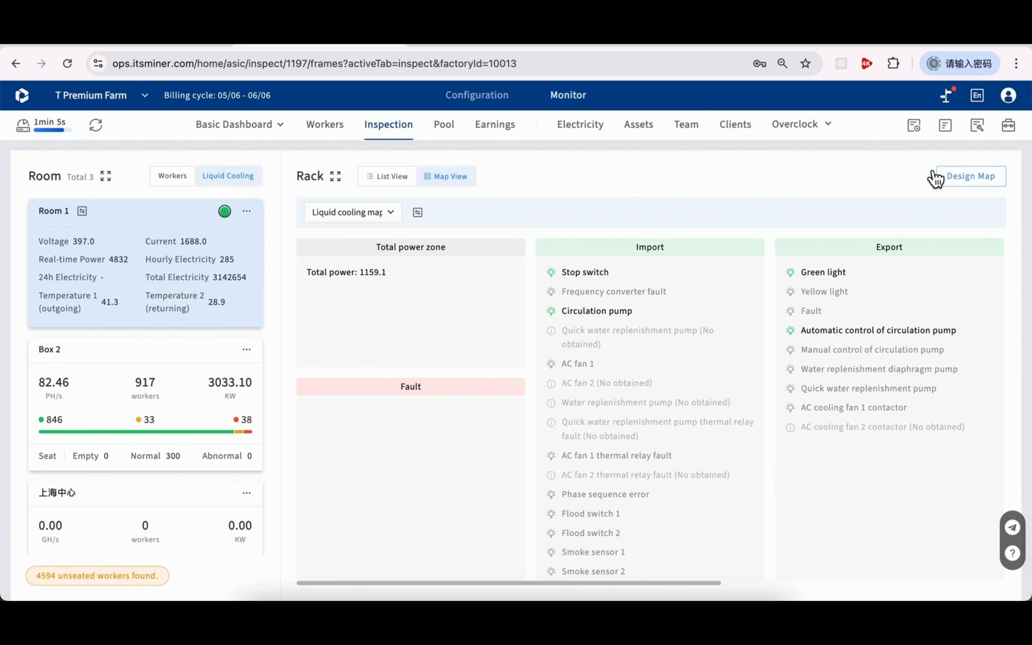
left_click(187, 180)
Show the racks as a list and add new room rows in the Add Room dialog
left_click(395, 178)
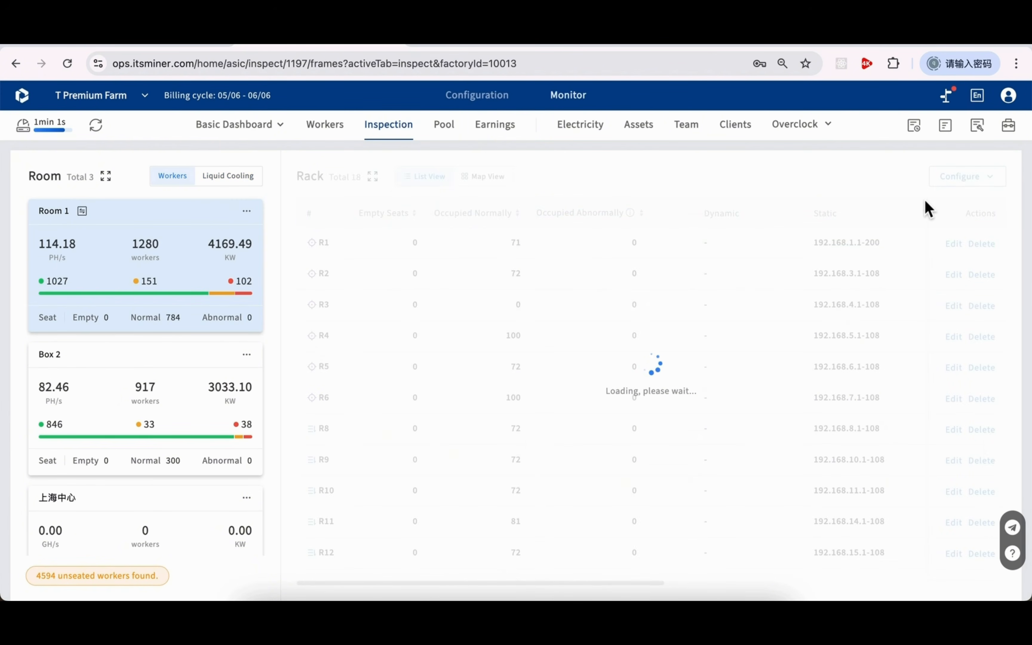
left_click(976, 183)
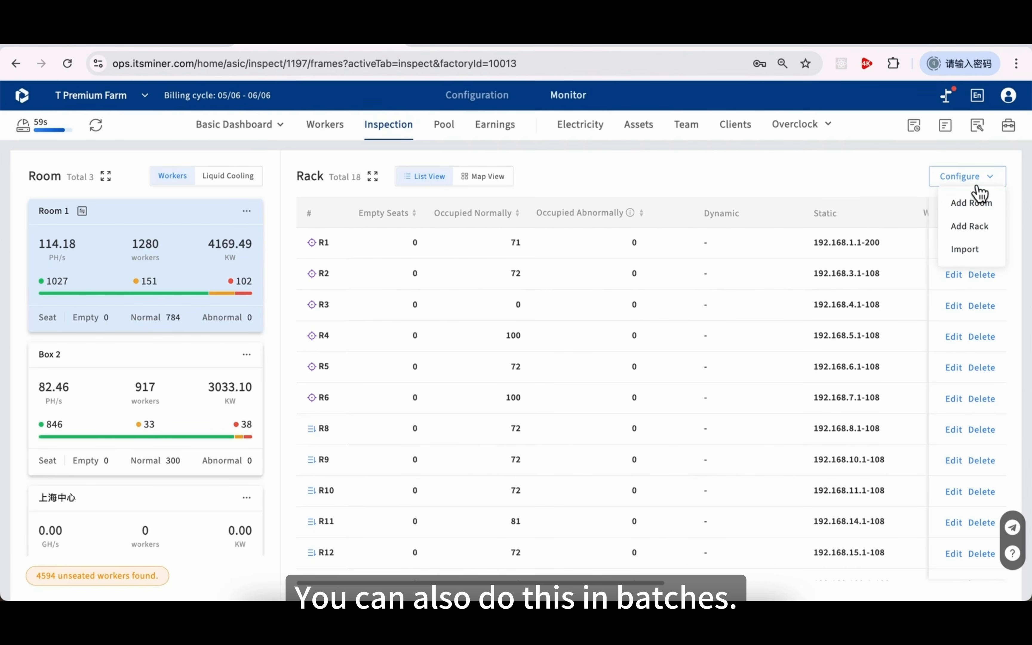
left_click(975, 206)
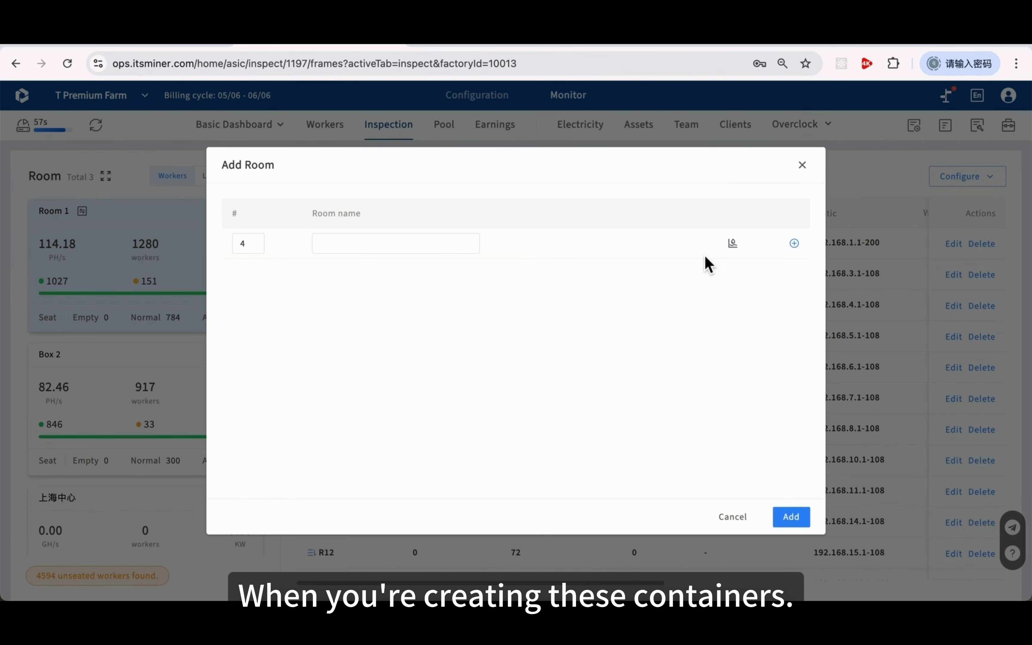
left_click(794, 243)
left_click(793, 273)
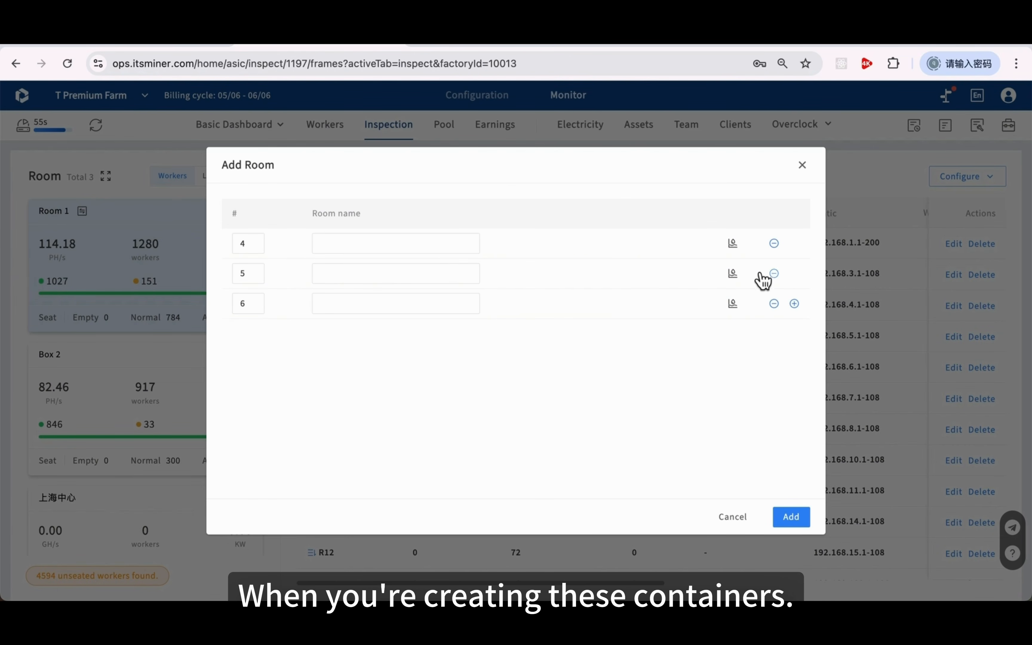
Discard room 4's cooling-container setup and the new rooms, then show the liquid-cooling pipe diagram
left_click(732, 244)
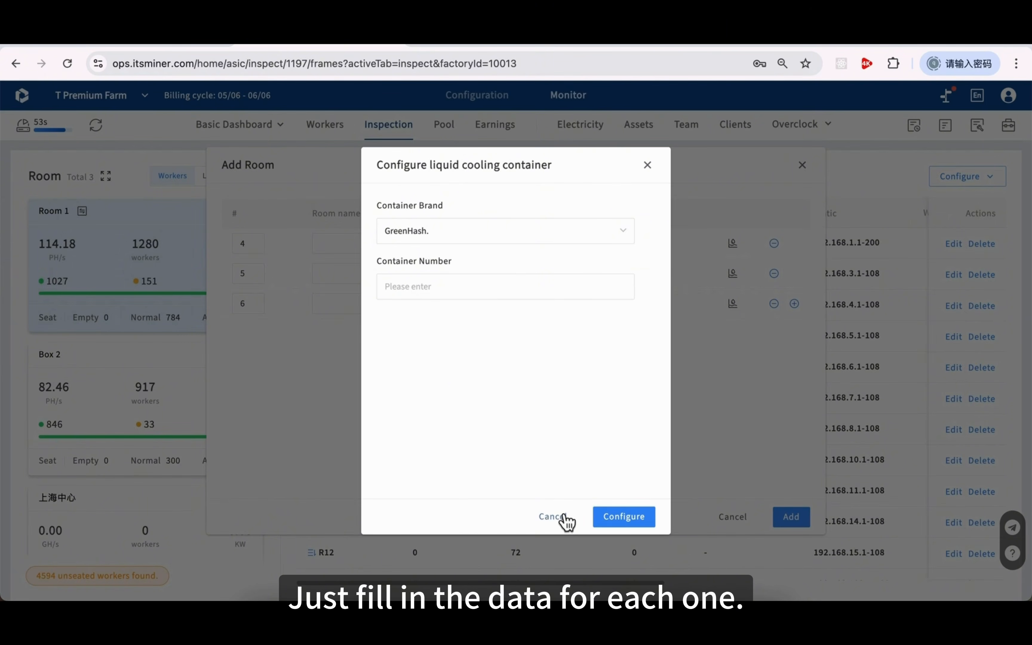
left_click(552, 517)
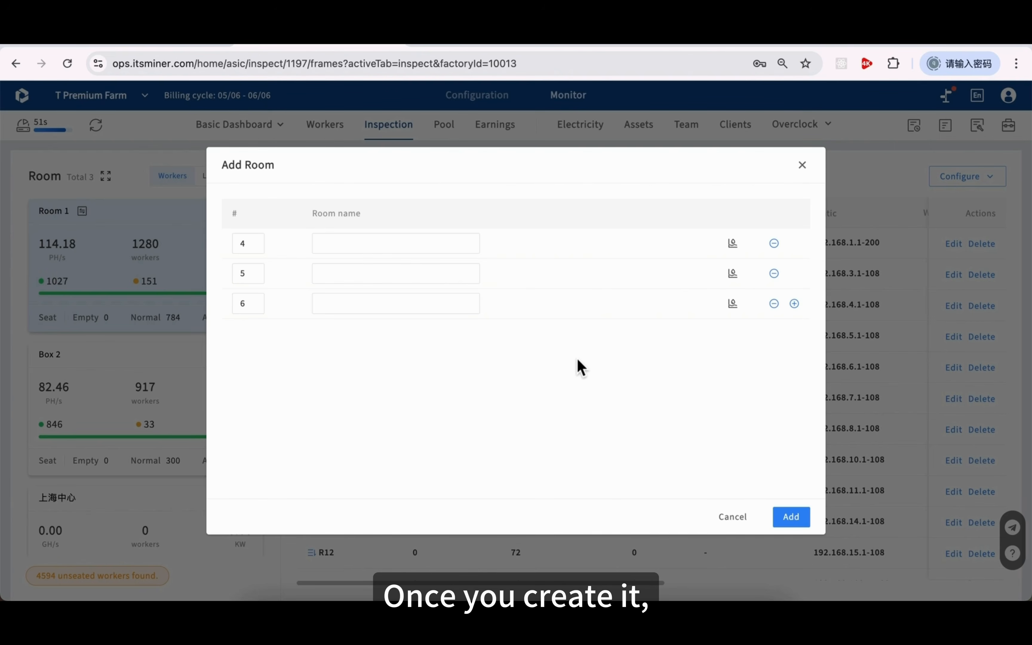
left_click(731, 518)
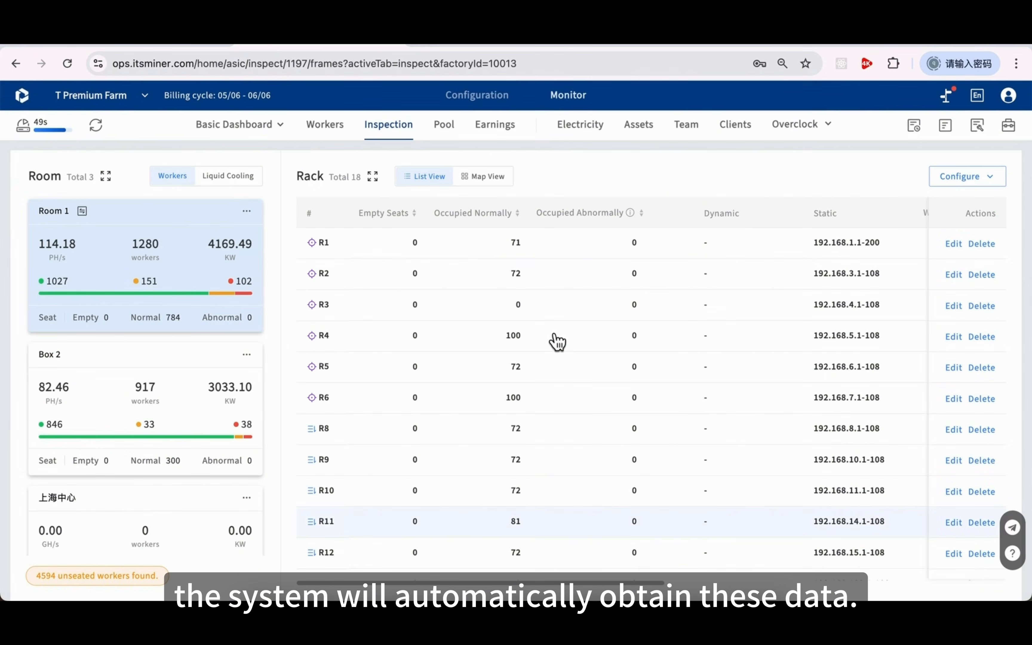
left_click(251, 182)
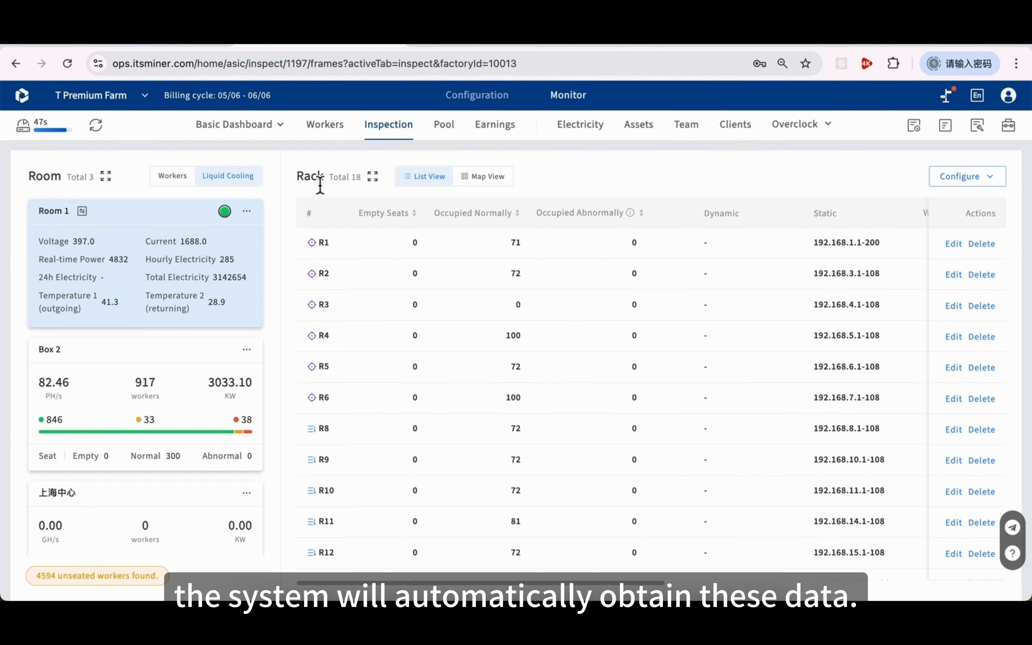
left_click(486, 177)
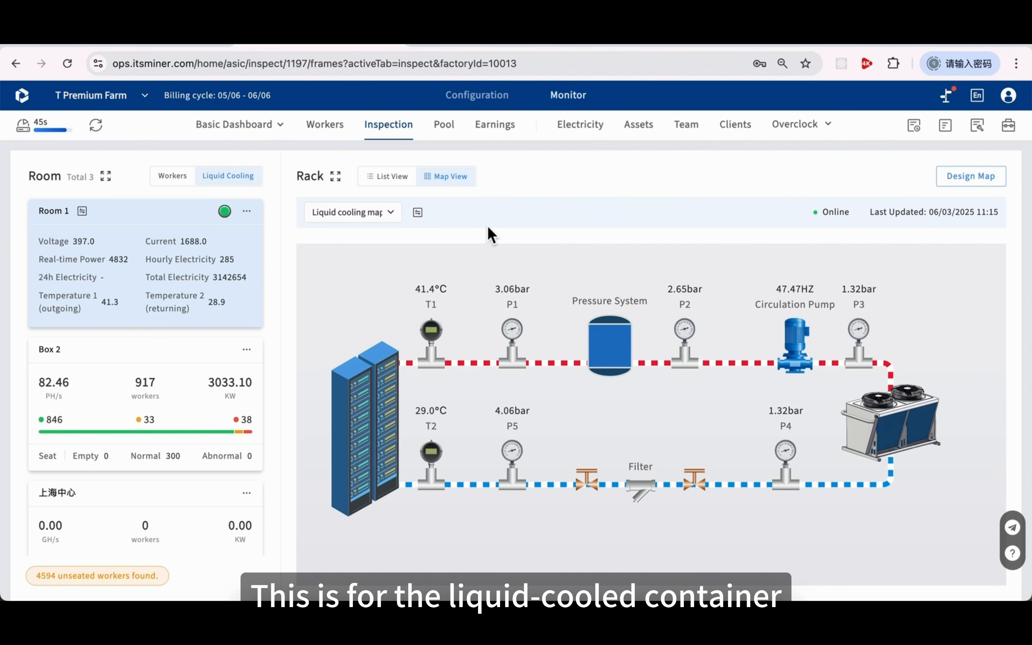